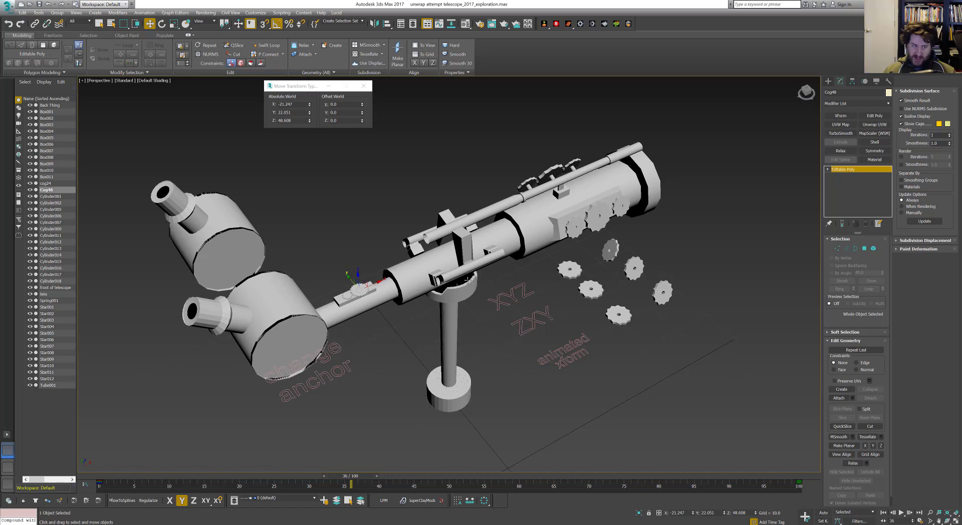
Isolate the rear drum and its eyepiece, Cylinder017 and Cylinder018
scroll(496, 295, up, 2)
middle_drag(496, 295, 590, 291)
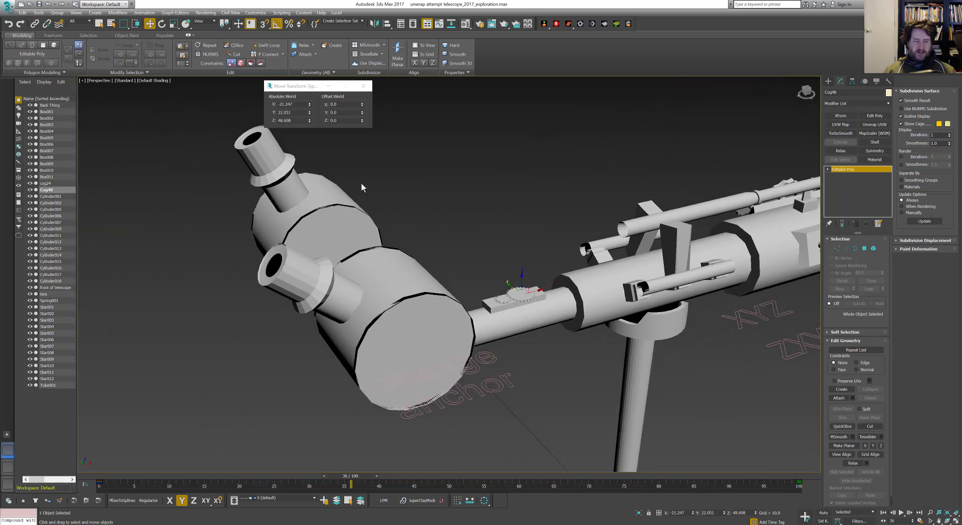
drag(277, 230, 276, 227)
key(alt+q)
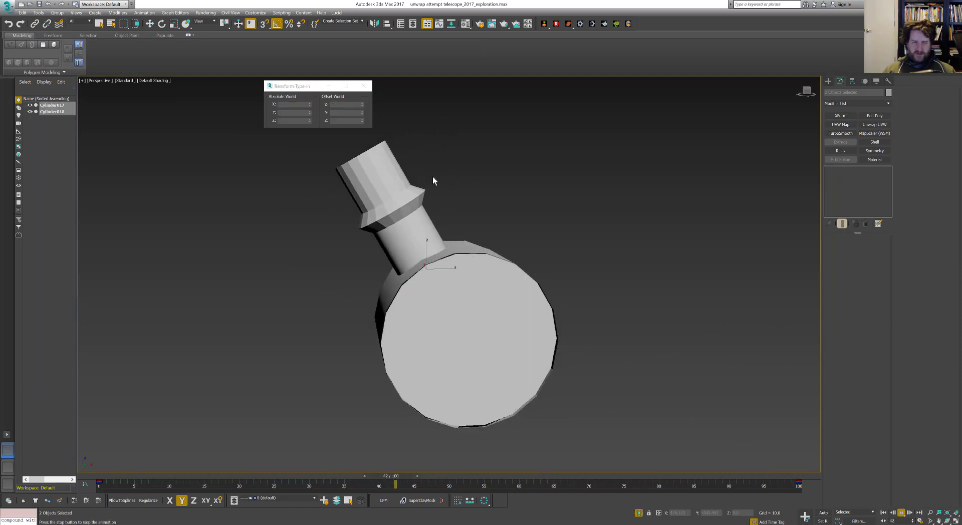
Play the animation in the four-viewport layout to examine the eyepiece's movement around the drum, and stop it
key(slash)
key(alt+w)
key(w)
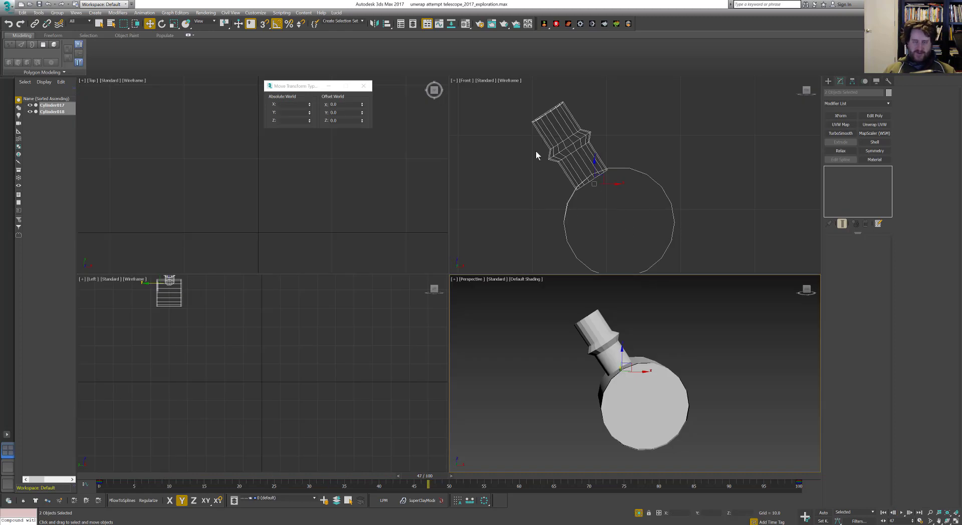
click(901, 512)
right_click(685, 178)
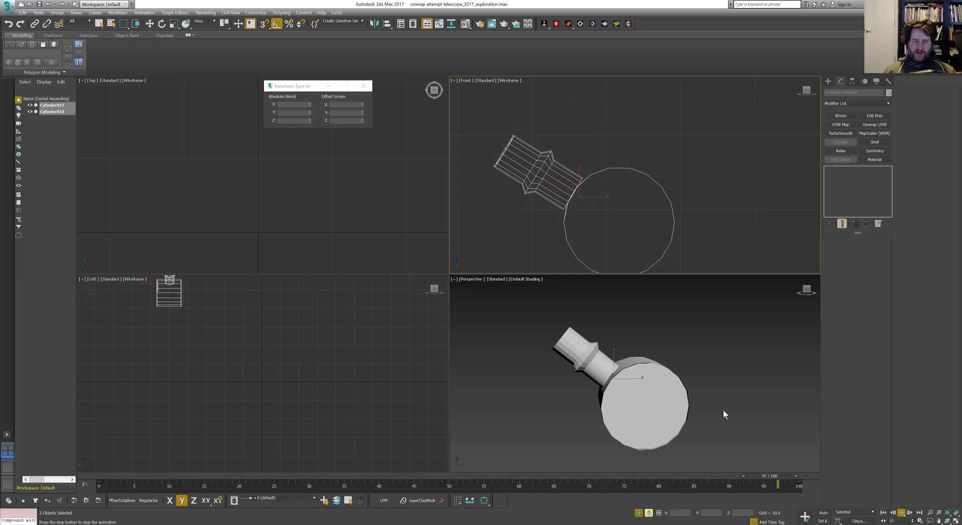
key(w)
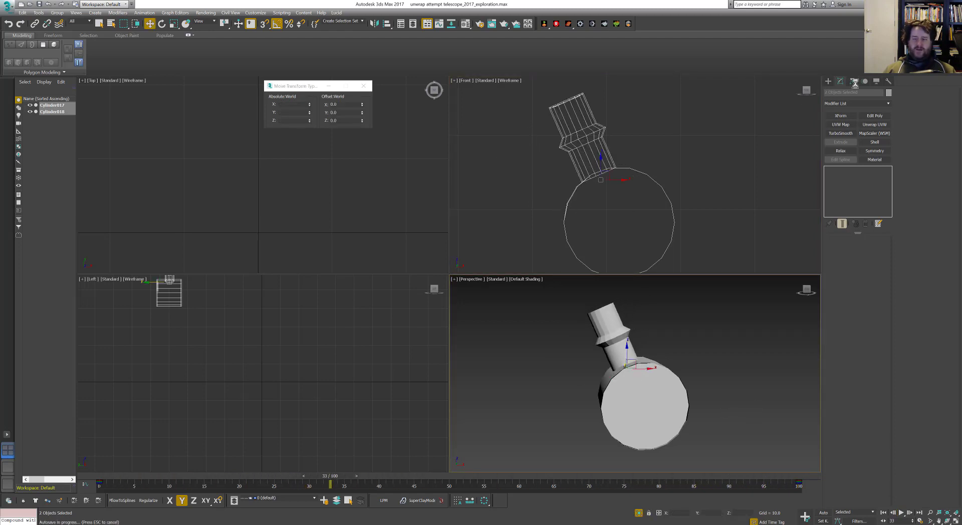
Turn on the Trajectory display for the two selected cylinders and examine the path in the Front view
click(876, 81)
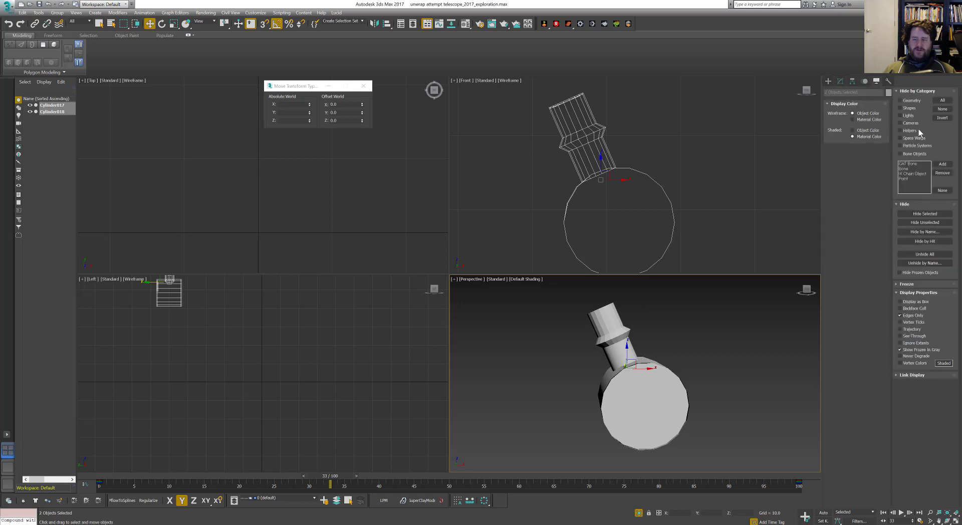
click(915, 329)
scroll(604, 175, up, 4)
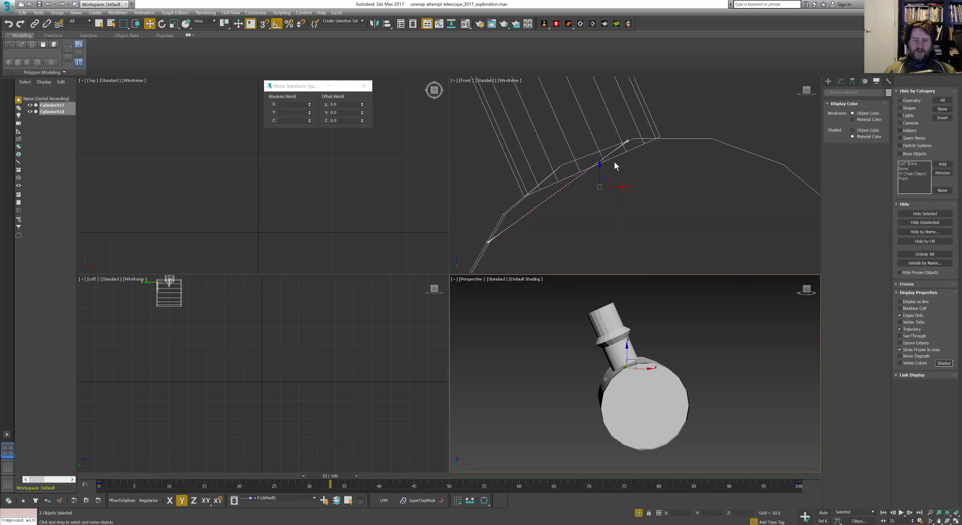
scroll(614, 161, down, 4)
Return the animation to frame 0 and exit isolation with the Perspective viewport maximized
drag(303, 475, 303, 445)
key(Home)
key(w)
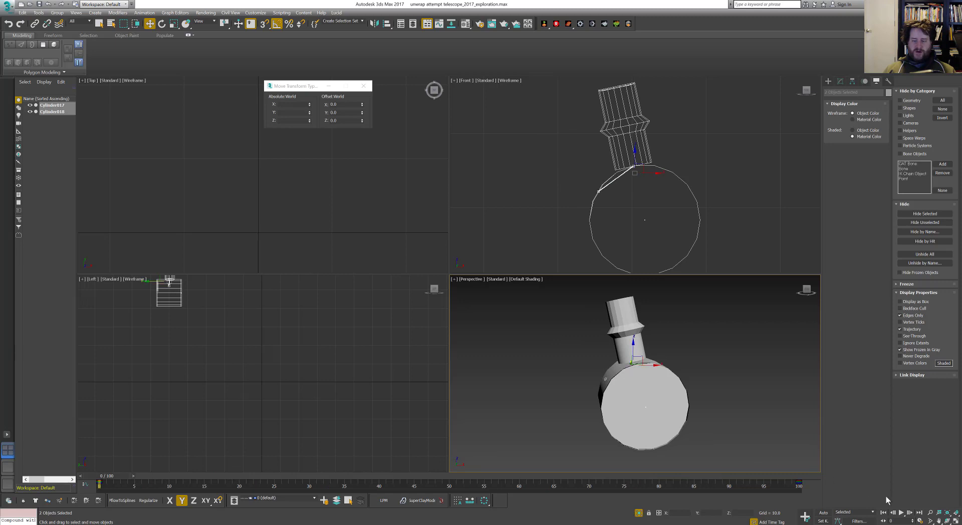
click(955, 521)
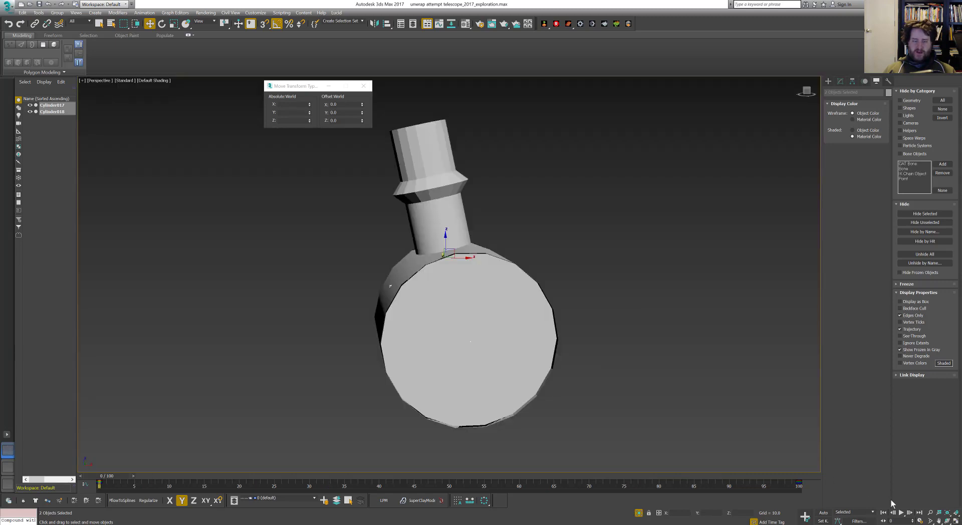
scroll(628, 383, down, 8)
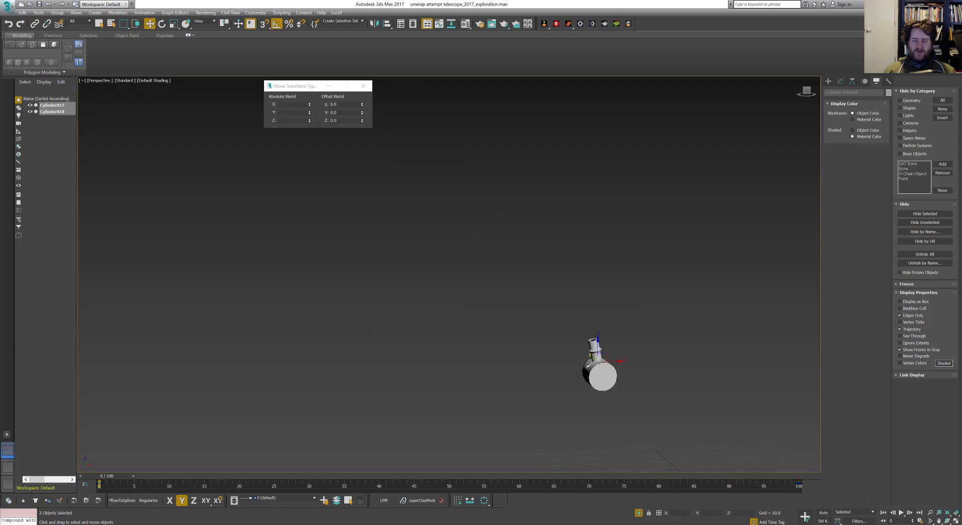
click(639, 513)
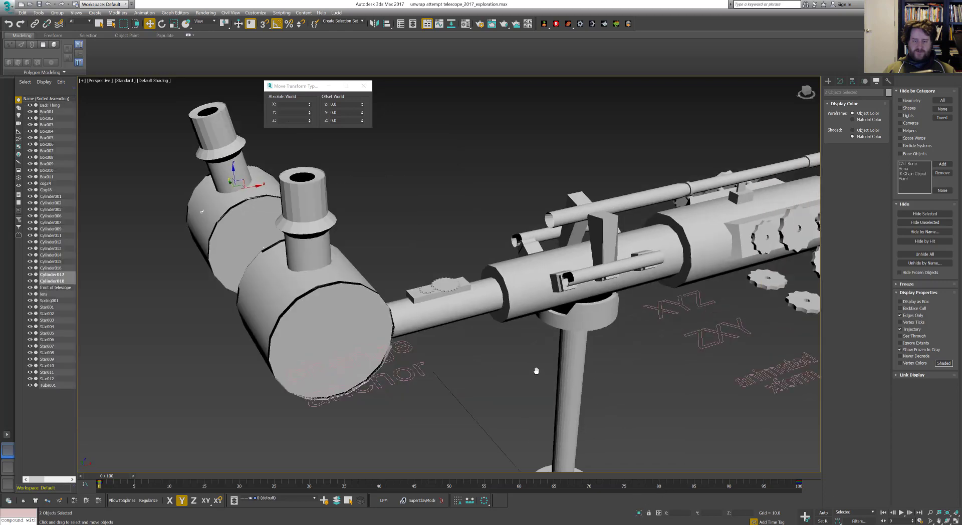
Select the mounted cog Star006 and play the animation to examine how the loose cogs rotate
scroll(531, 337, up, 3)
click(519, 260)
key(e)
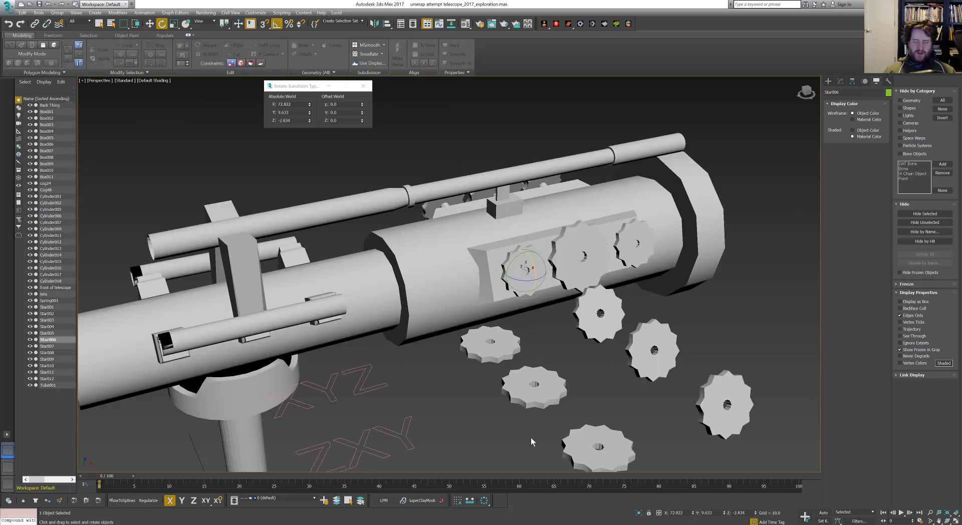
alt+middle_drag(532, 442, 509, 350)
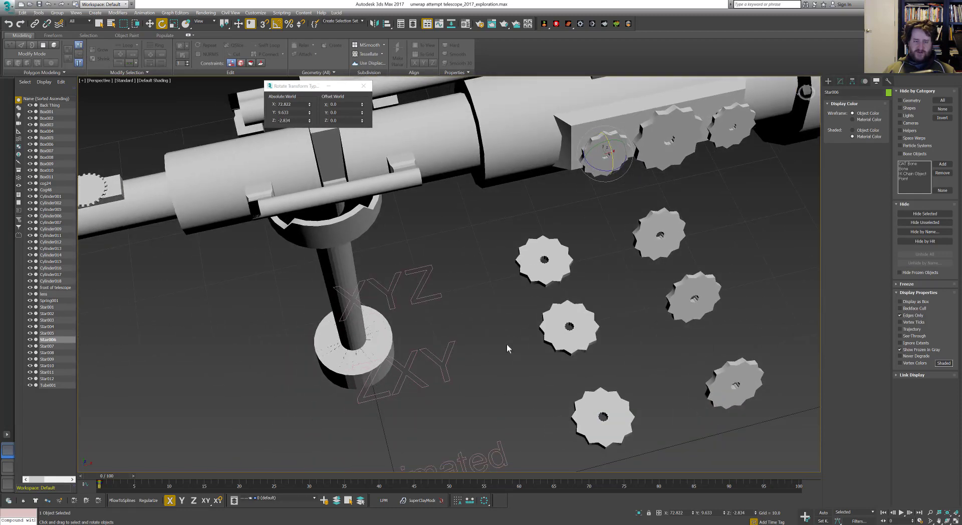
key(slash)
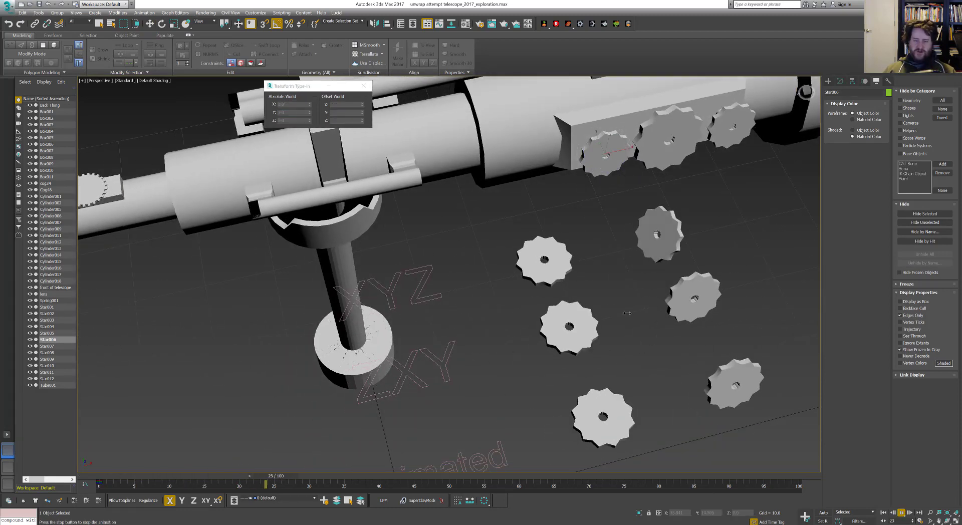
alt+middle_drag(627, 314, 610, 225)
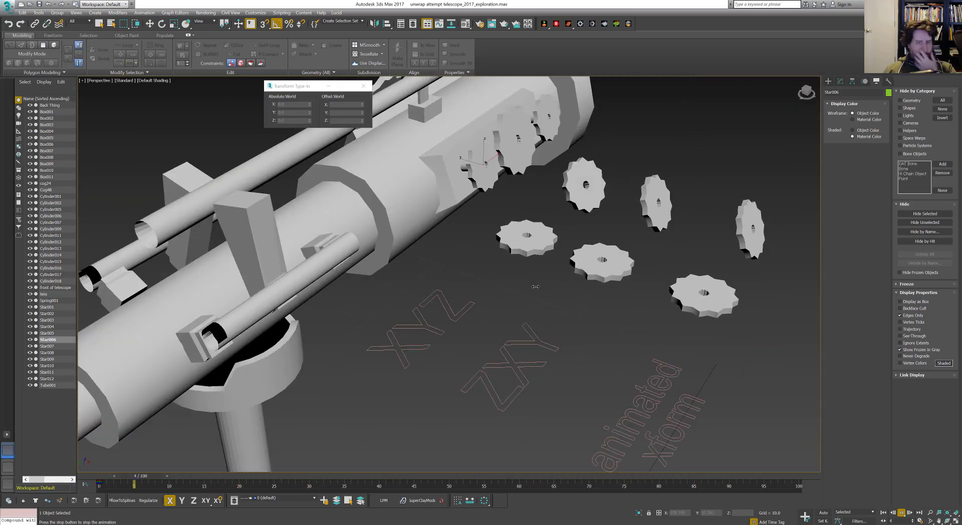
Stop playback and isolate the rear drum with its eyepiece, Cylinder017 and Cylinder018
scroll(607, 279, down, 8)
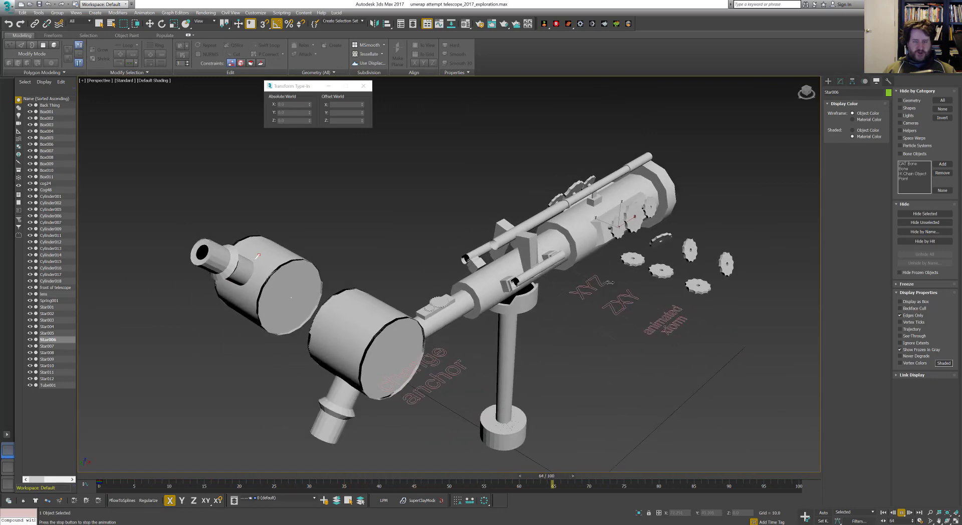
scroll(610, 282, up, 3)
alt+middle_drag(610, 282, 421, 225)
scroll(396, 302, up, 4)
click(901, 512)
key(e)
click(420, 225)
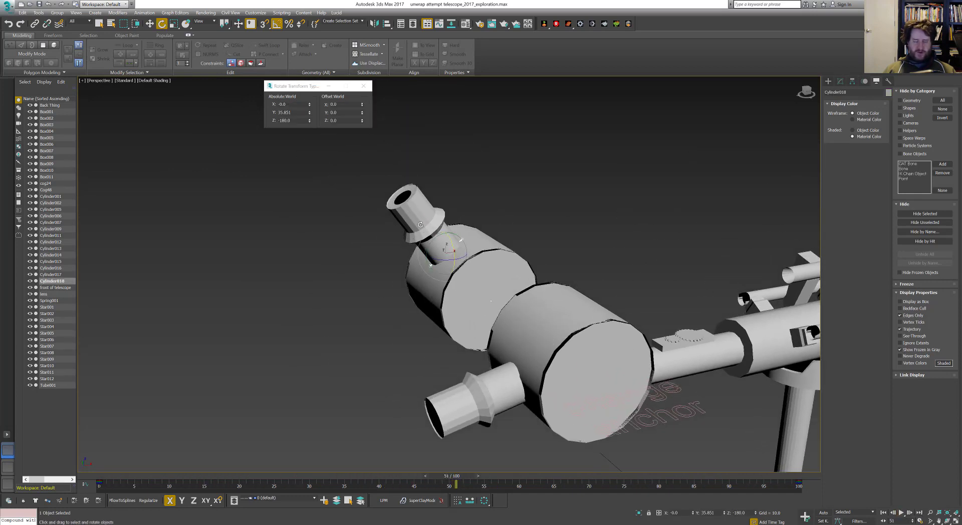
key(alt+q)
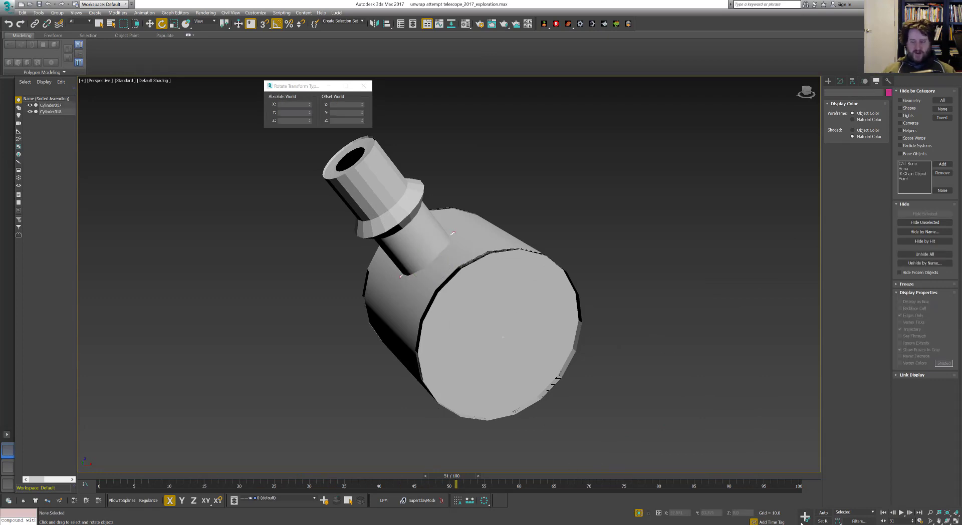
Switch to the four-viewport layout and fit the isolated objects in all viewports
click(955, 520)
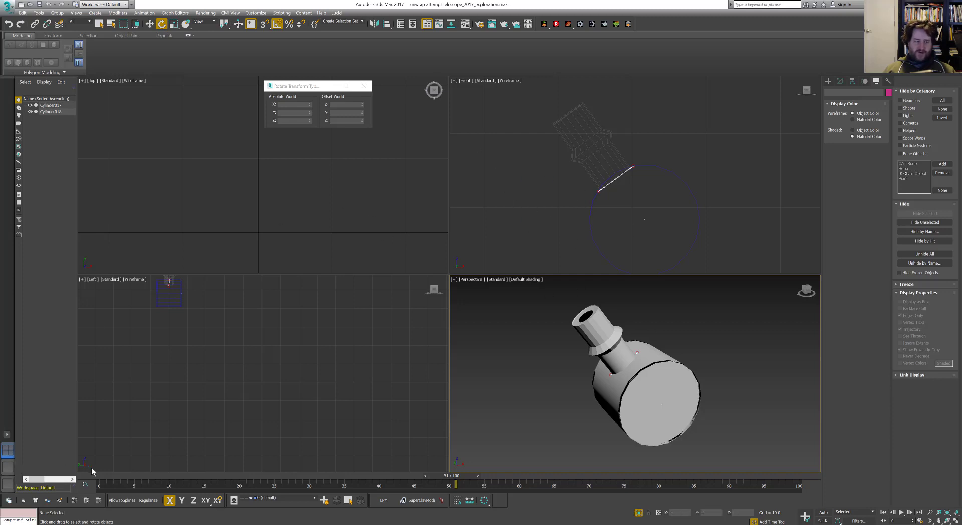
key(alt+w)
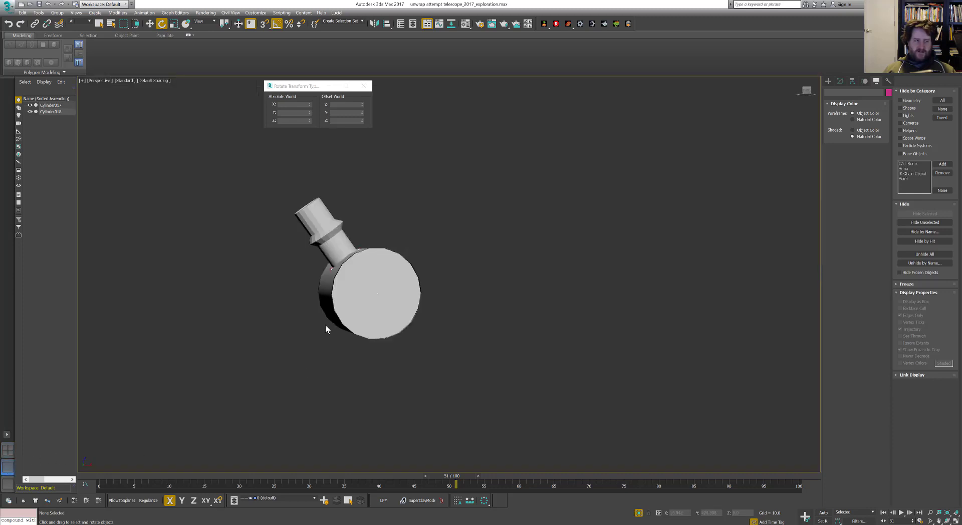
middle_drag(357, 296, 369, 297)
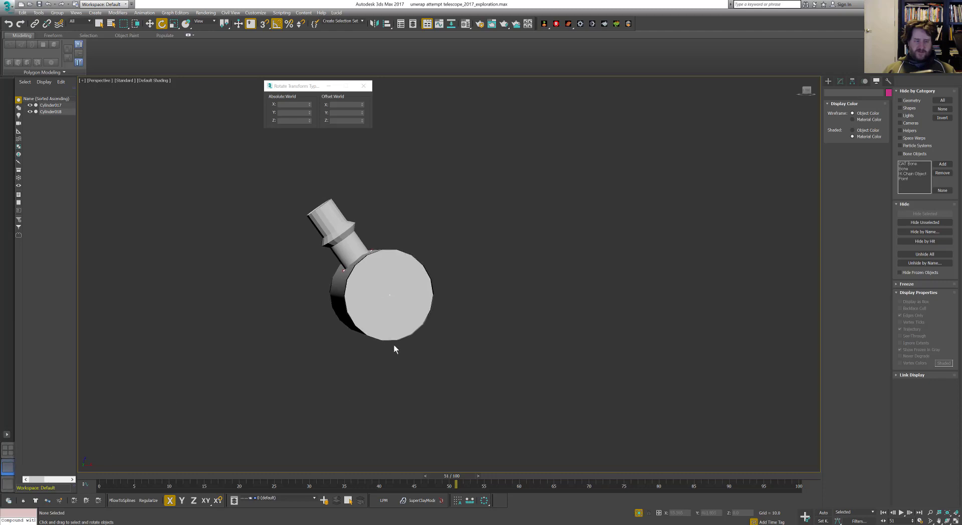
scroll(393, 345, down, 3)
middle_drag(393, 344, 449, 329)
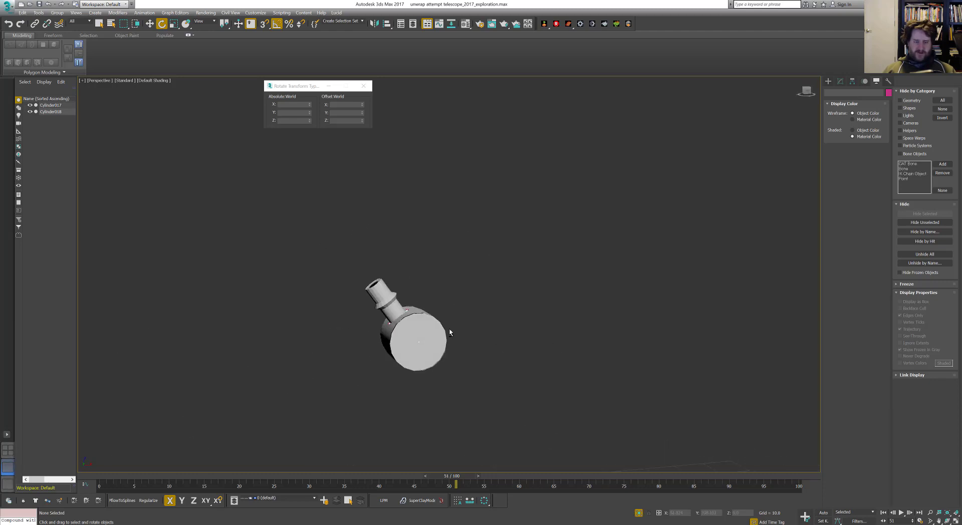
click(8, 449)
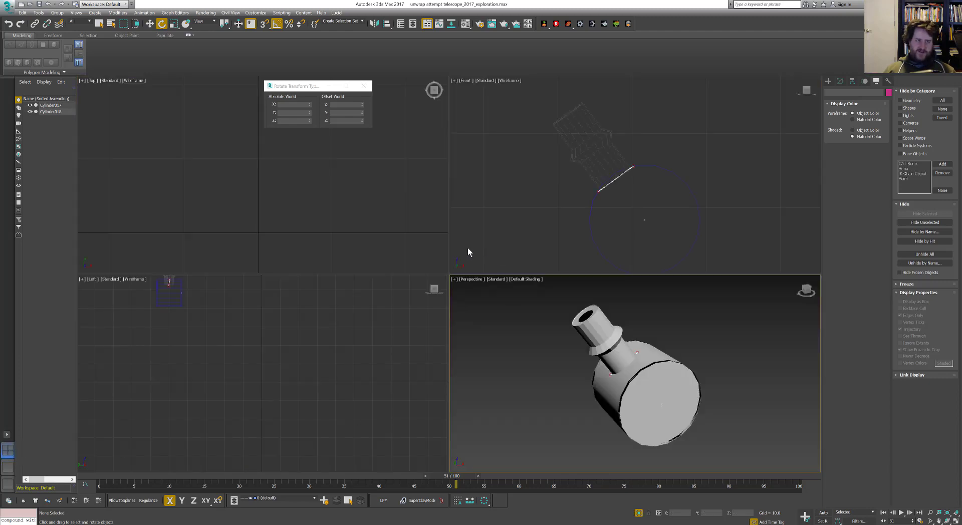
click(956, 515)
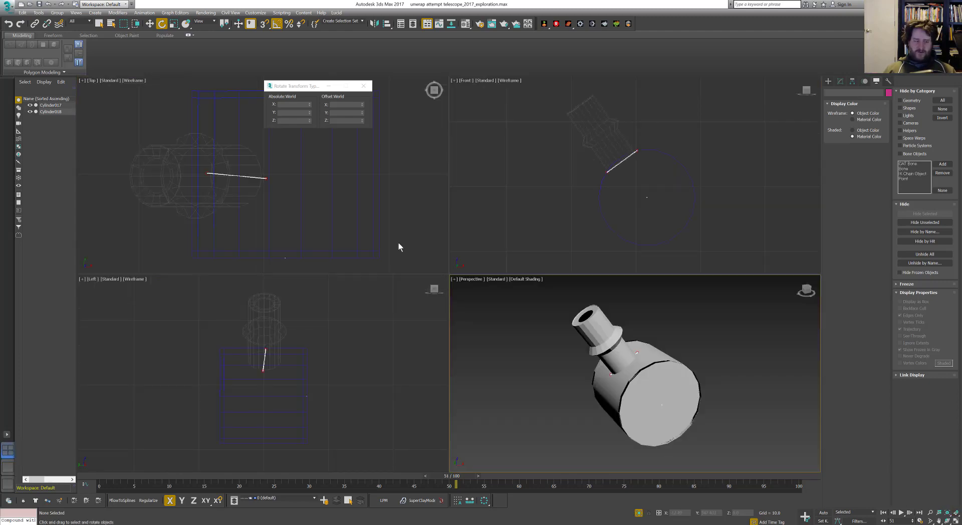
Frame the eyepiece and its trajectory in the viewports and set the Top viewport to default shading
scroll(290, 198, down, 8)
scroll(289, 379, down, 6)
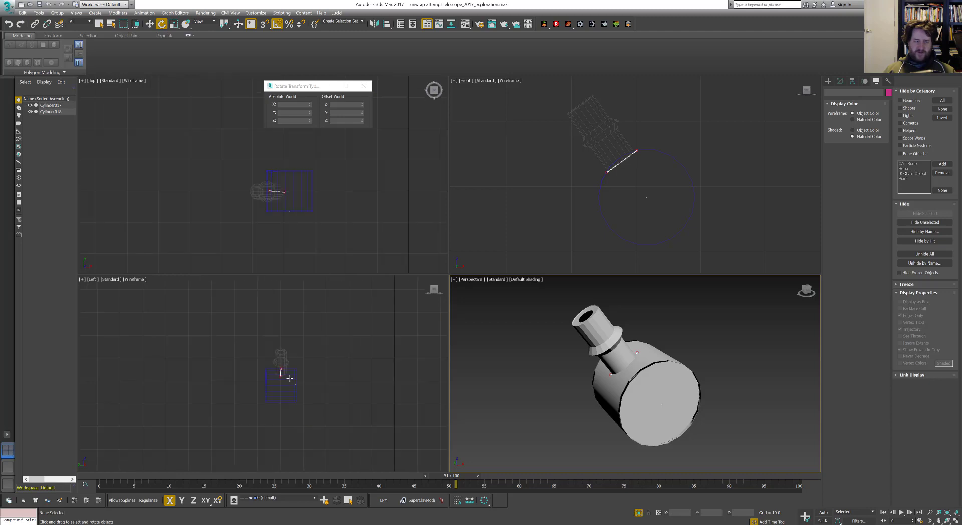
scroll(581, 195, down, 8)
scroll(606, 377, down, 6)
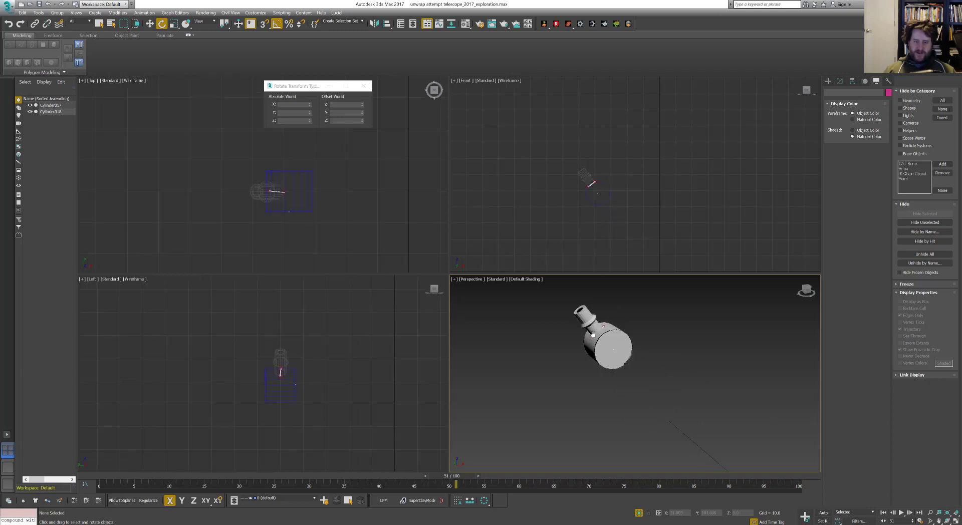
scroll(584, 360, up, 3)
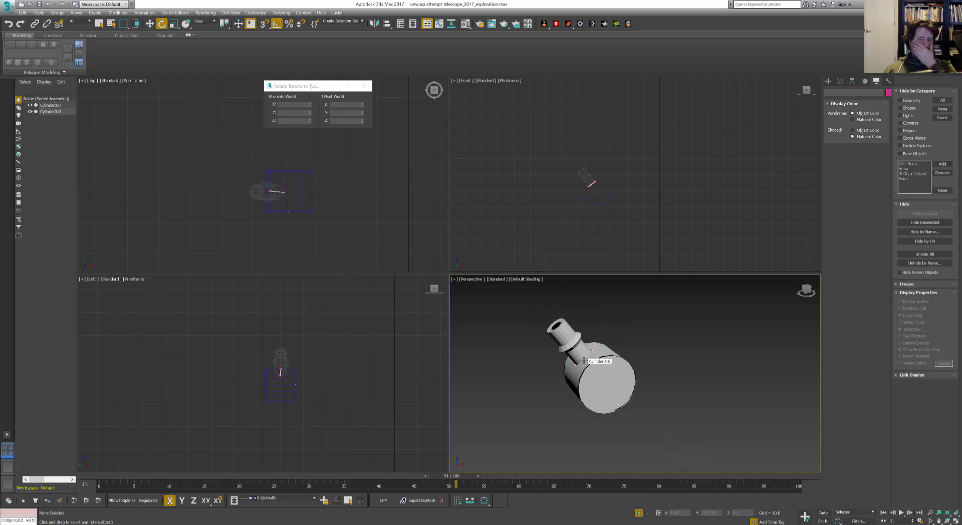
scroll(551, 202, up, 2)
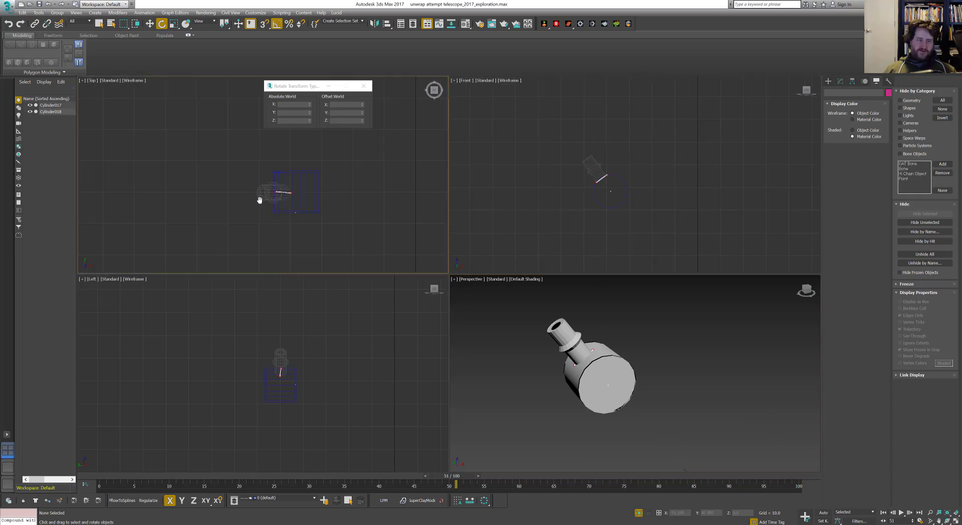
scroll(278, 185, up, 5)
scroll(297, 202, up, 3)
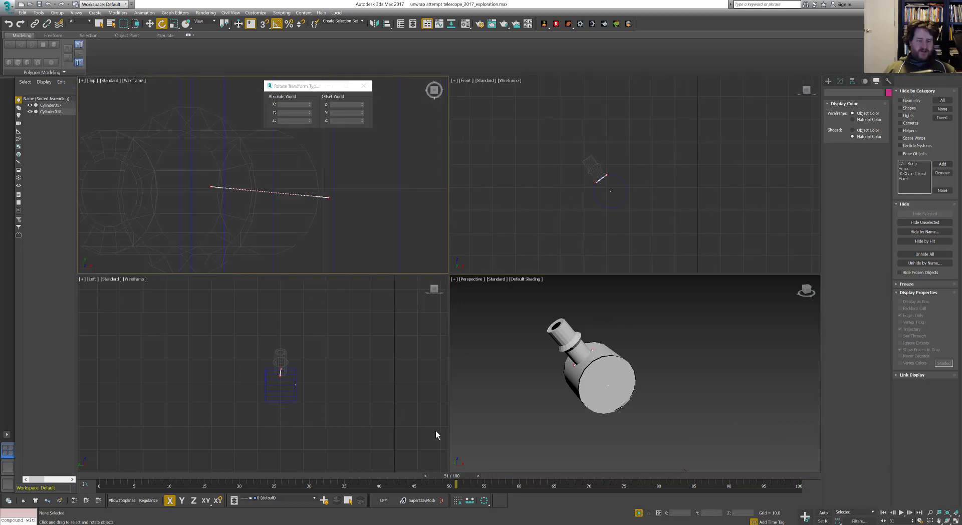
key(F3)
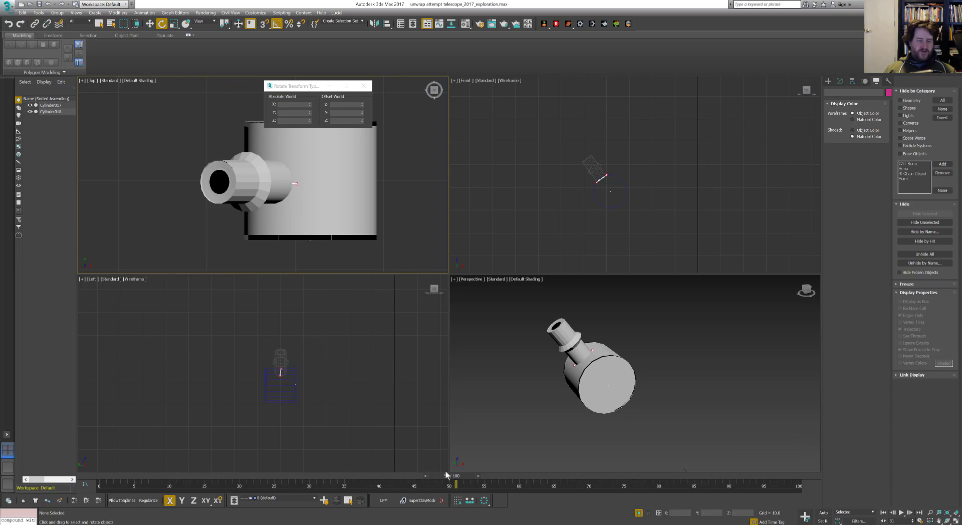
Scrub the animation to frame 0 and move the Rotate Transform Type-In window clear of the Top view
drag(450, 478, 20, 466)
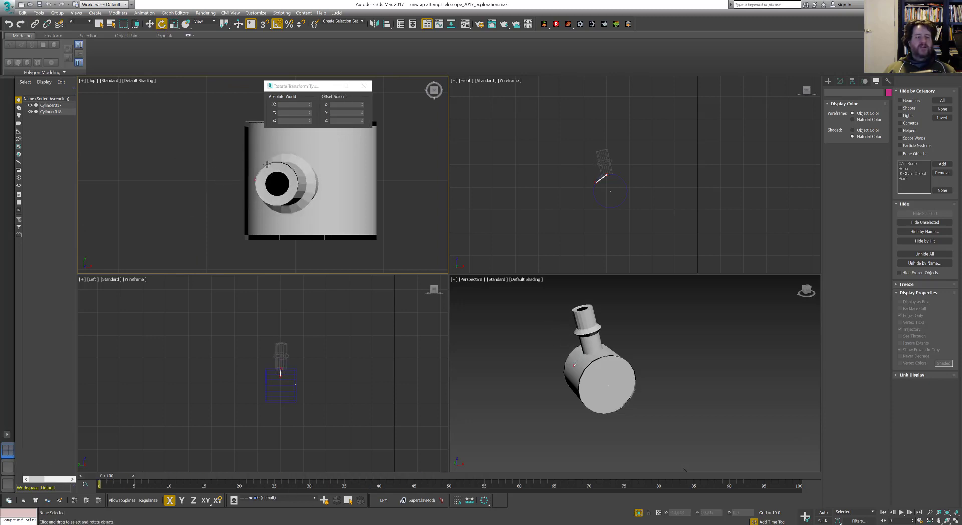
middle_drag(304, 177, 267, 191)
drag(303, 86, 343, 40)
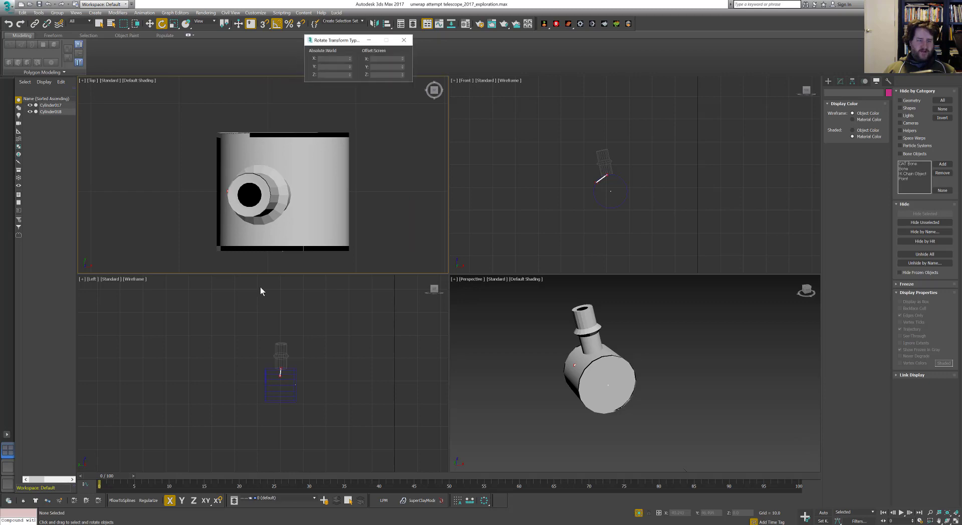
Go to frame 100 and select the eyepiece Cylinder018 with the Rotate tool
drag(117, 476, 59, 479)
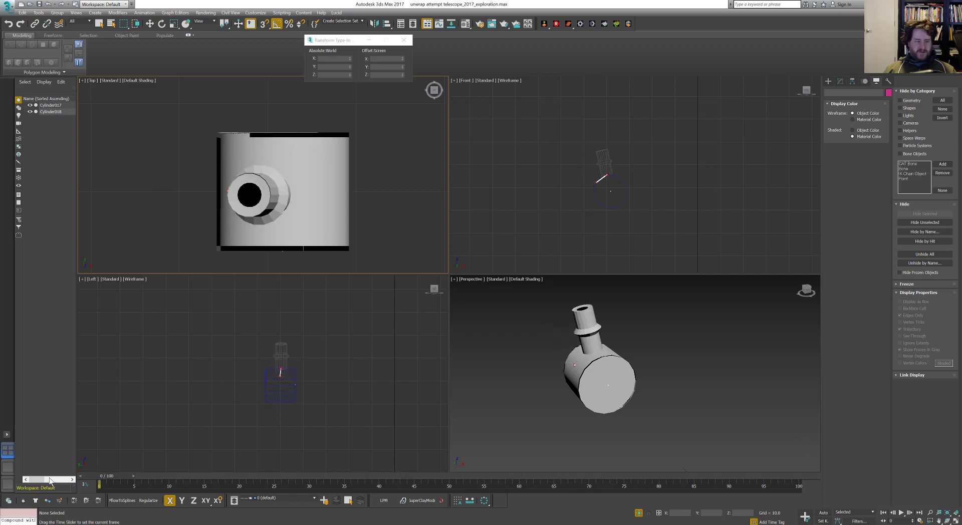
key(End)
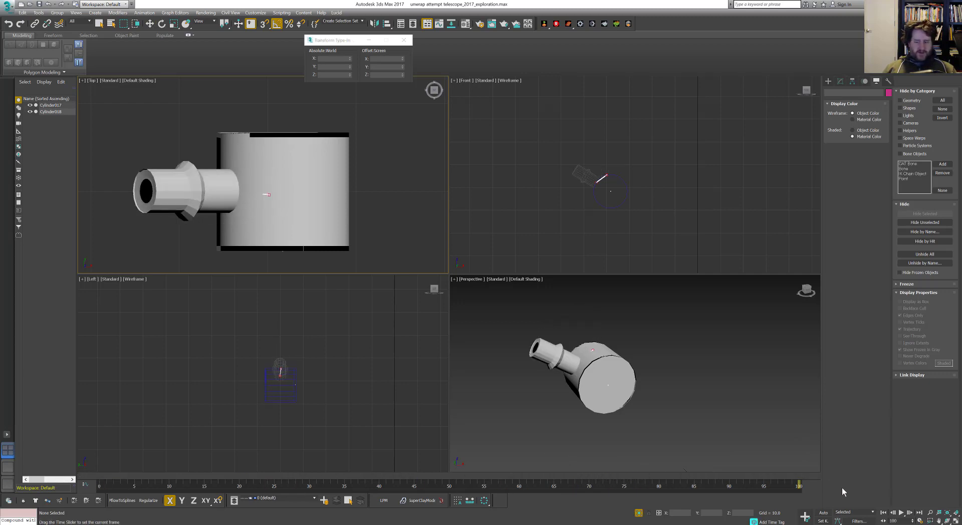
key(e)
click(581, 170)
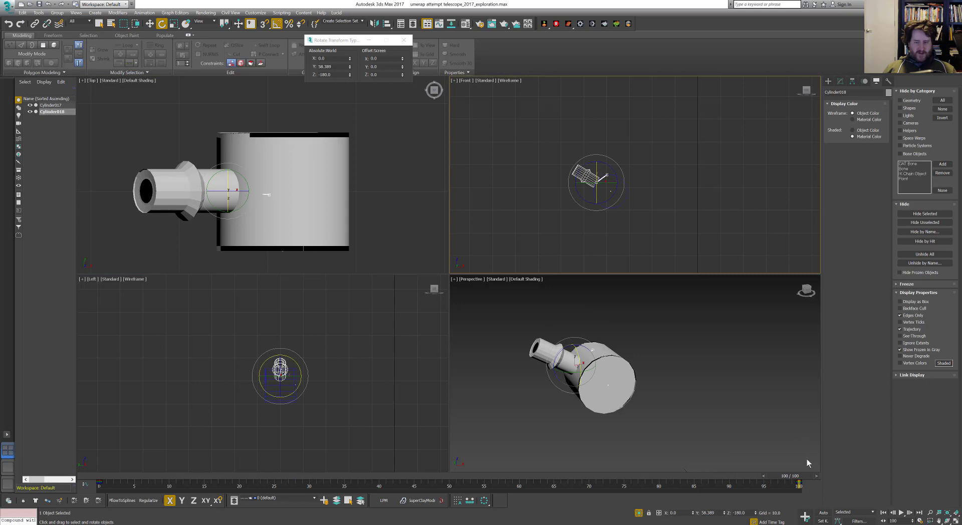
Delete all of the eyepiece's animation keys between frames 0 and 100
drag(812, 484, 49, 491)
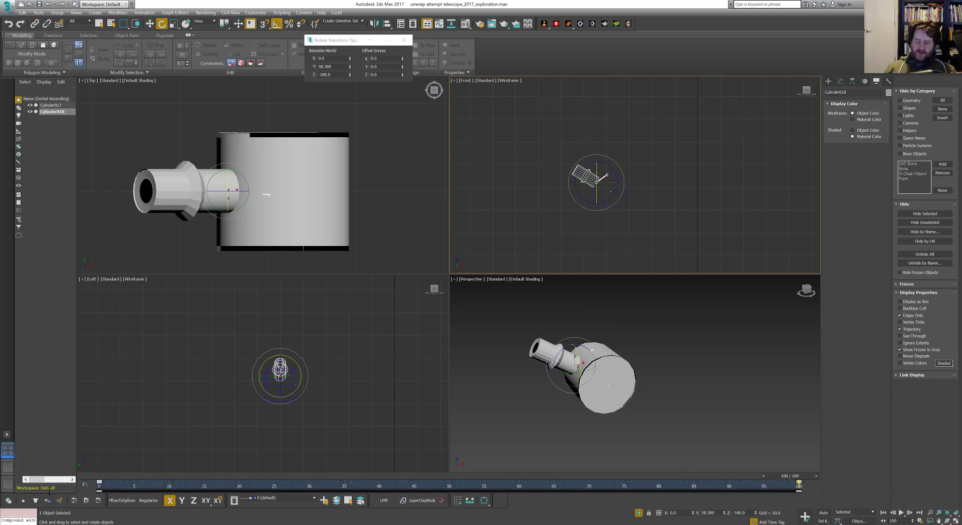
key(Delete)
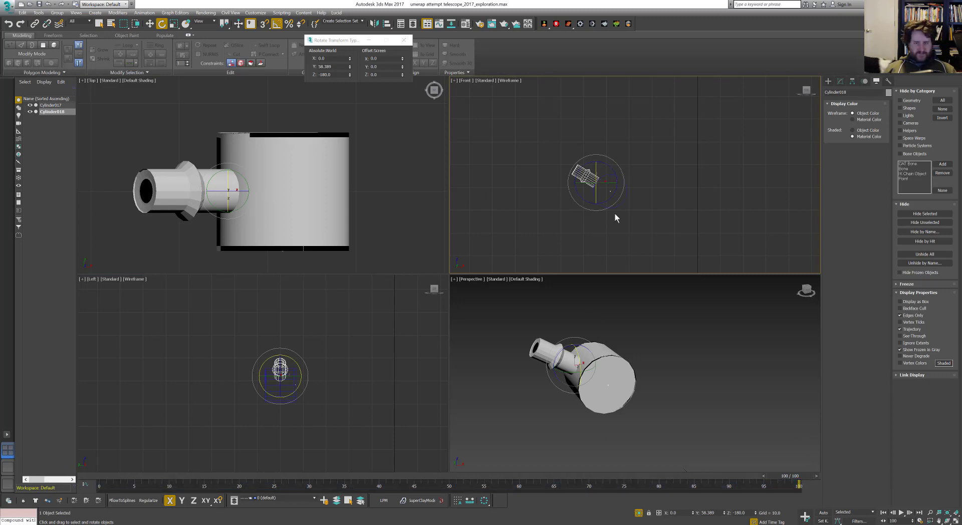
Align the eyepiece's pivot point to the center of the rear drum in X, Y and Z, affecting the pivot only
click(642, 172)
scroll(617, 192, up, 4)
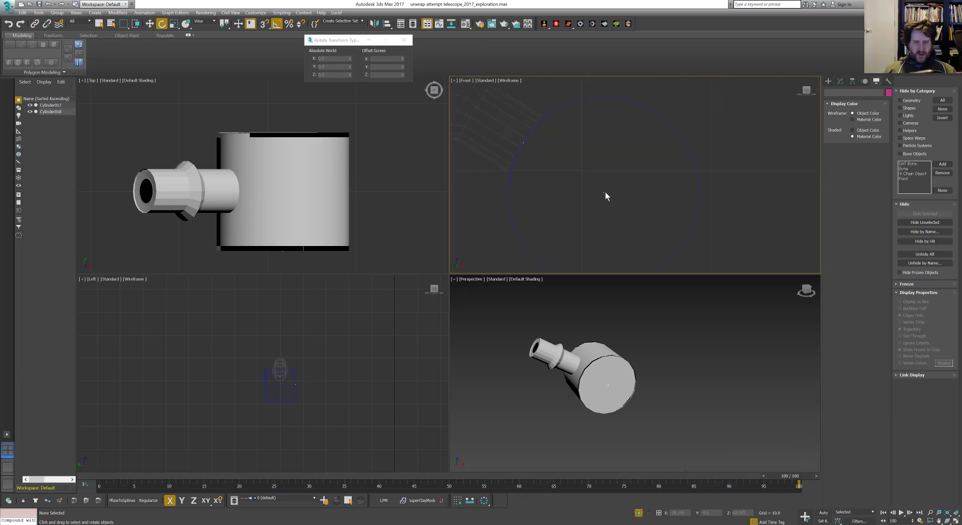
middle_drag(529, 153, 558, 226)
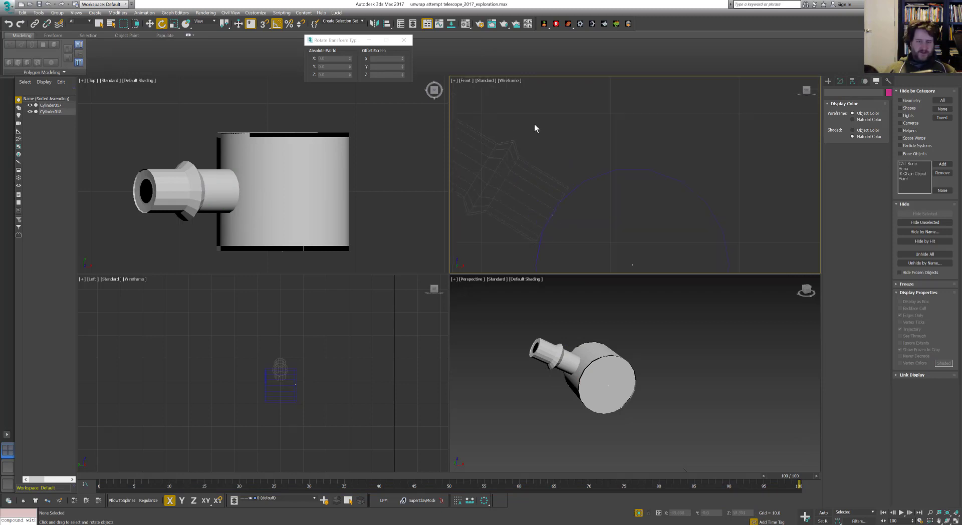
click(492, 158)
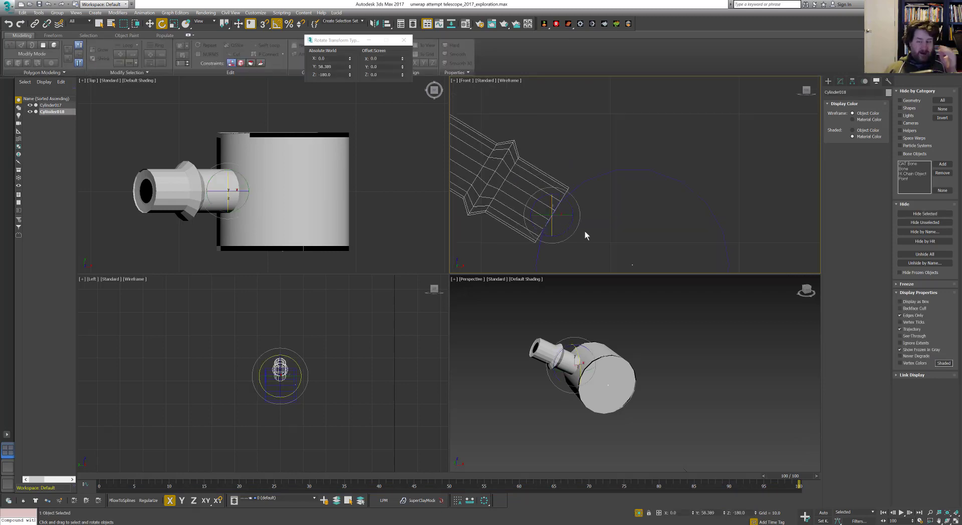
click(854, 82)
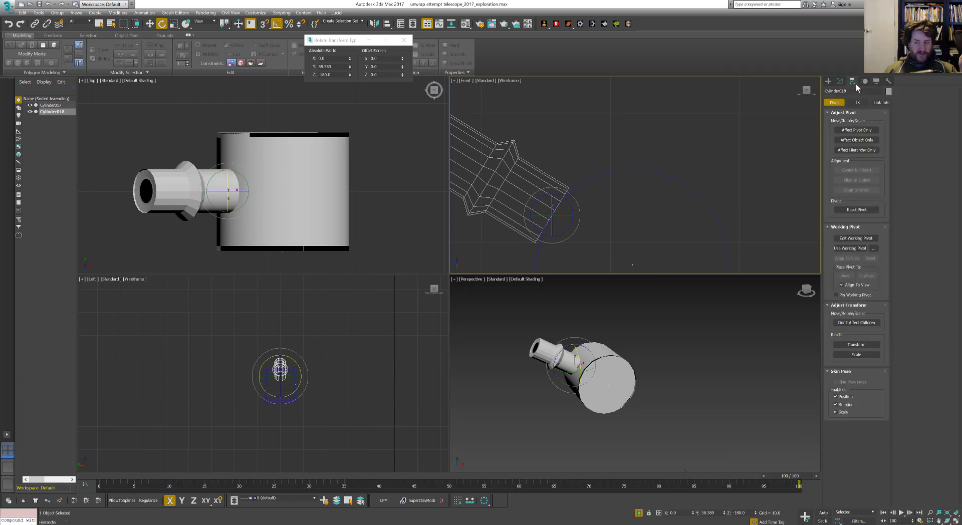
click(863, 130)
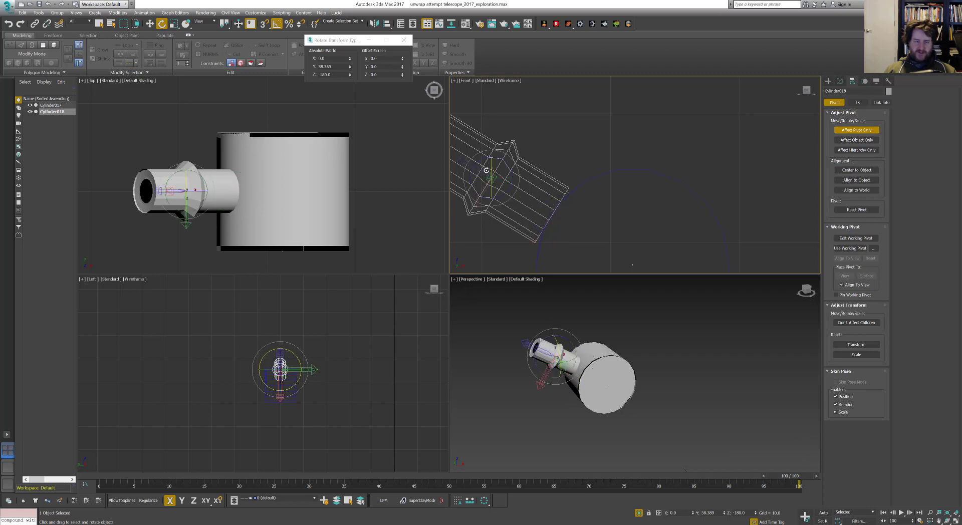
middle_drag(627, 205, 584, 171)
scroll(585, 171, down, 2)
key(alt+a)
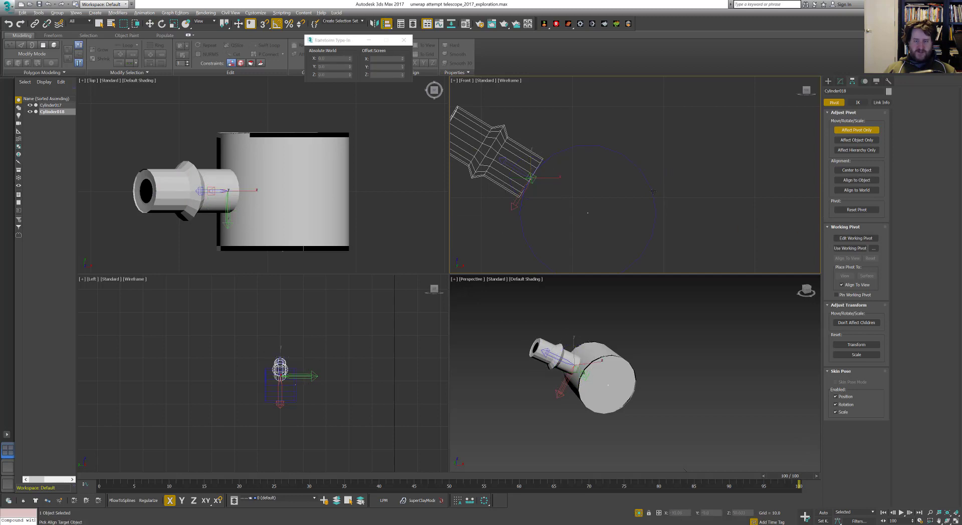
click(651, 192)
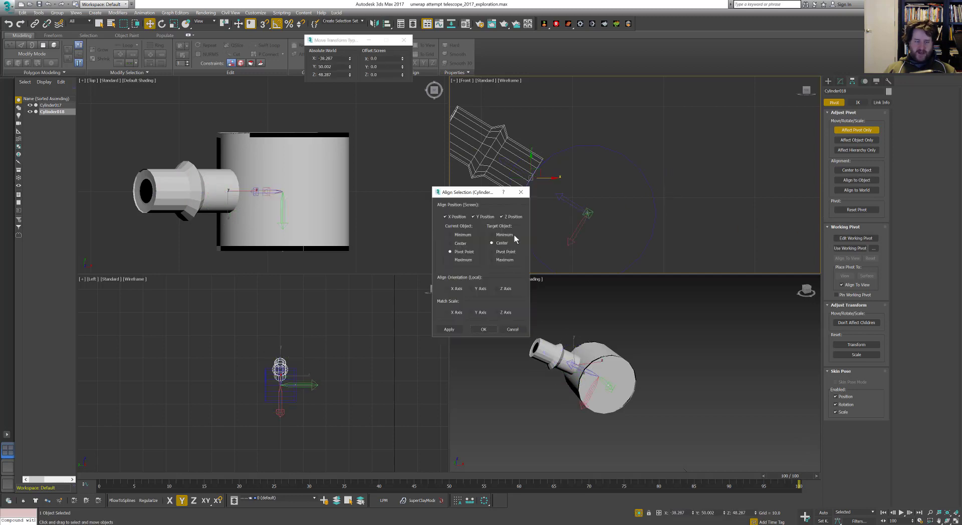
click(483, 329)
click(860, 129)
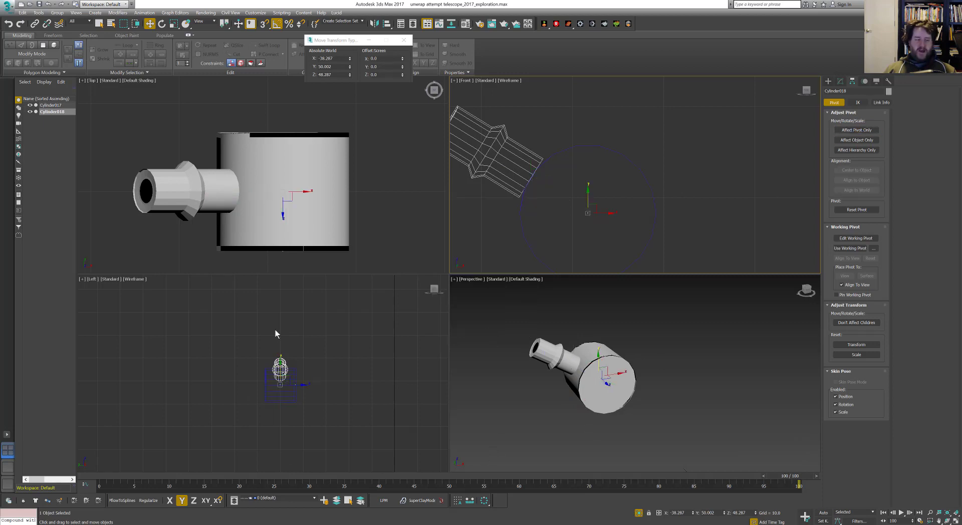
Turn on Auto Key and rotate the eyepiece 60° around the drum at frame 100 in the Front view
right_click(303, 449)
key(n)
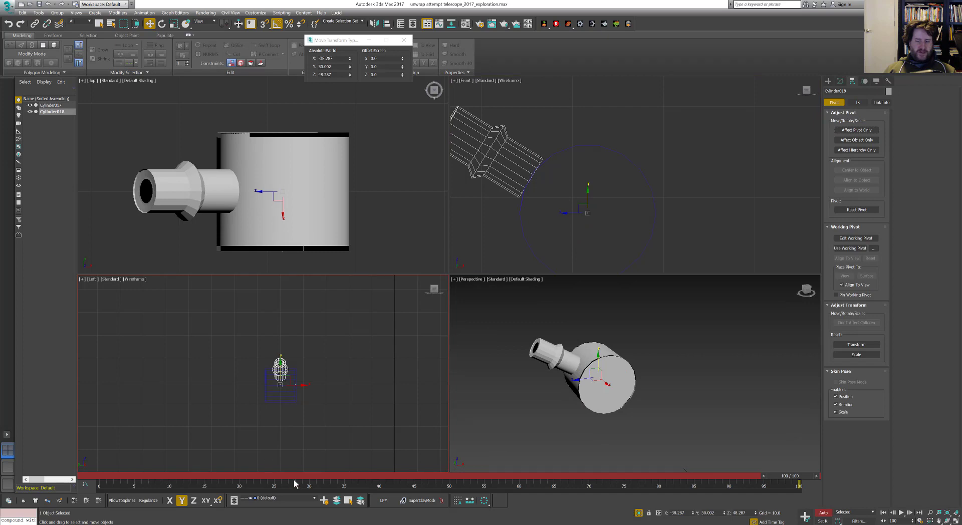
key(e)
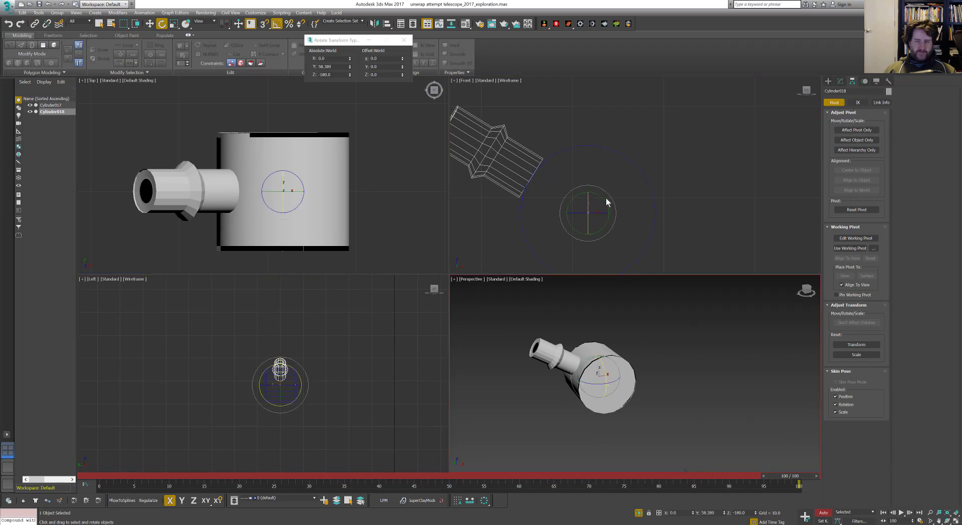
drag(602, 197, 599, 247)
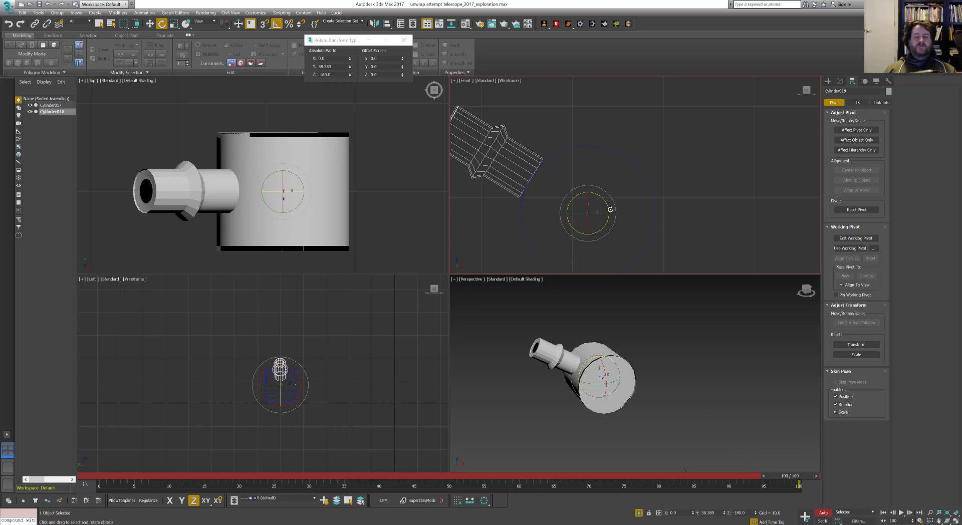
drag(611, 209, 615, 217)
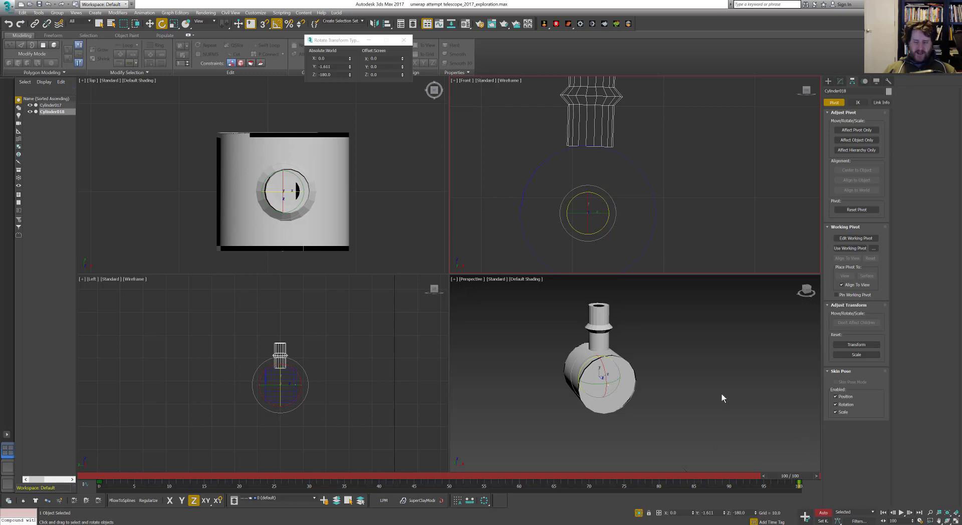
At frame 0, set the eyepiece's absolute Y rotation to 45°
drag(798, 480, 100, 479)
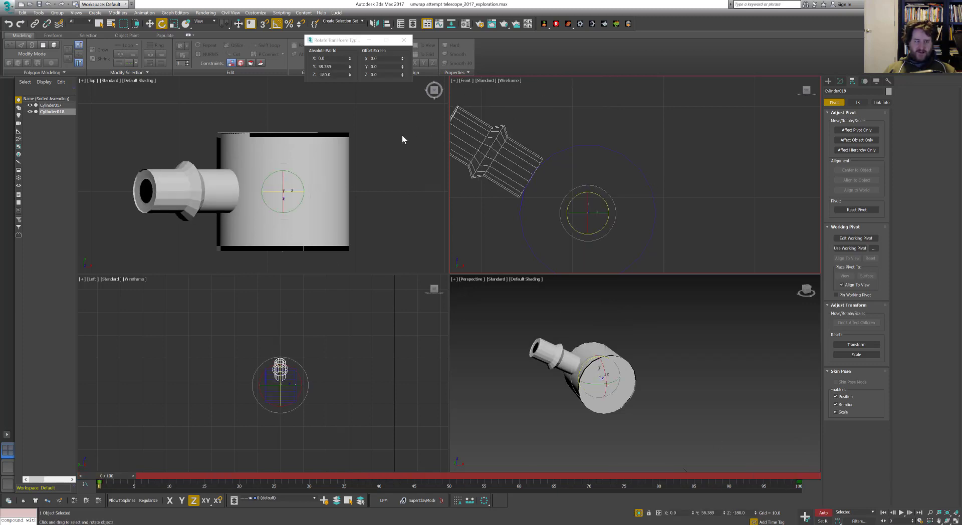
drag(351, 40, 363, 145)
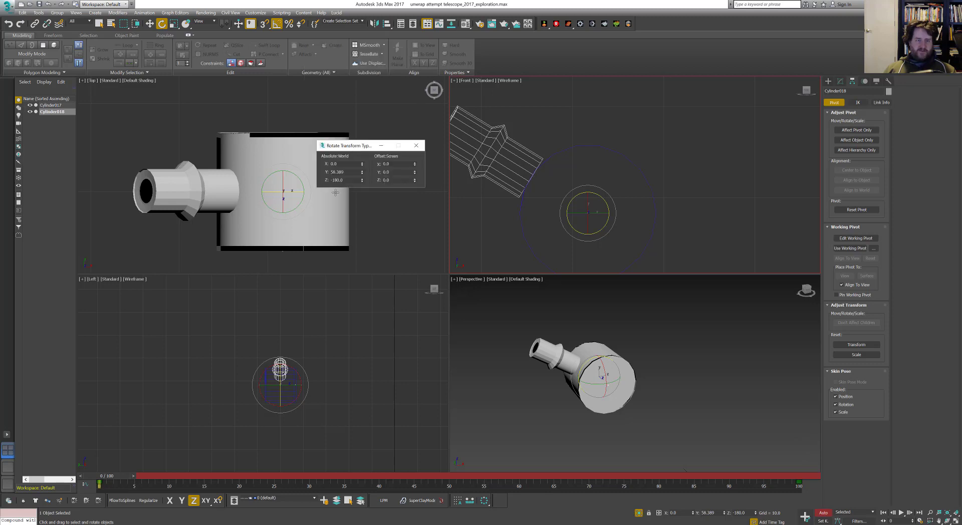
key(Tab)
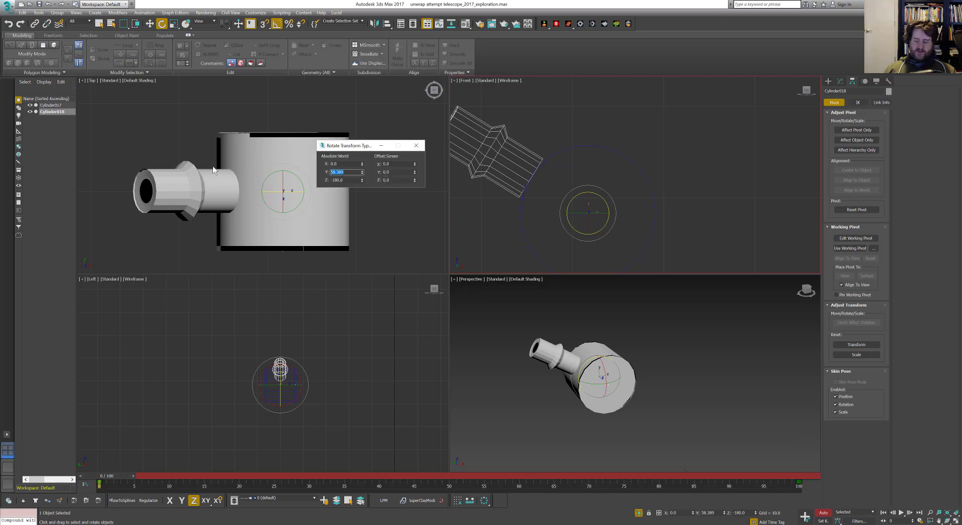
text(45)
key(Return)
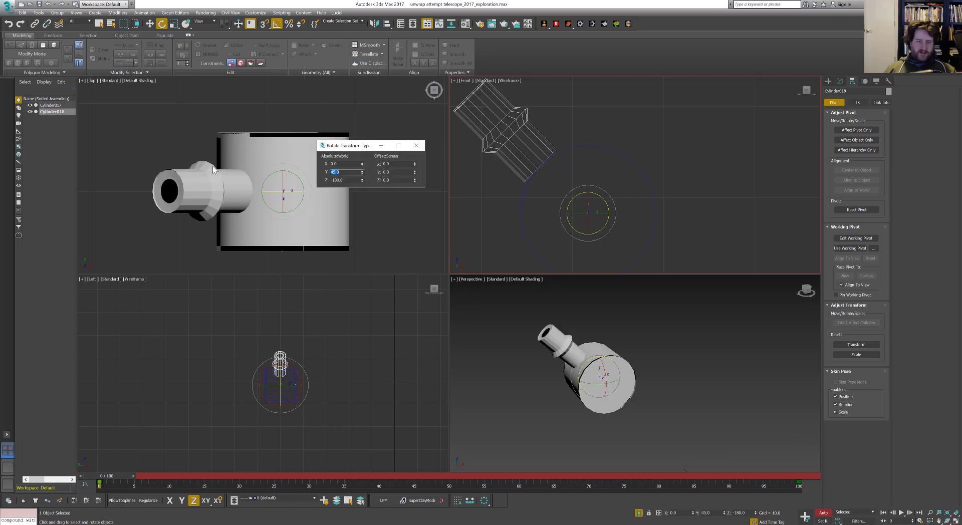
Set the eyepiece's absolute Y rotation to 0 at frame 100, then return to frame 0 and turn off Auto Key
drag(118, 473, 802, 443)
click(352, 172)
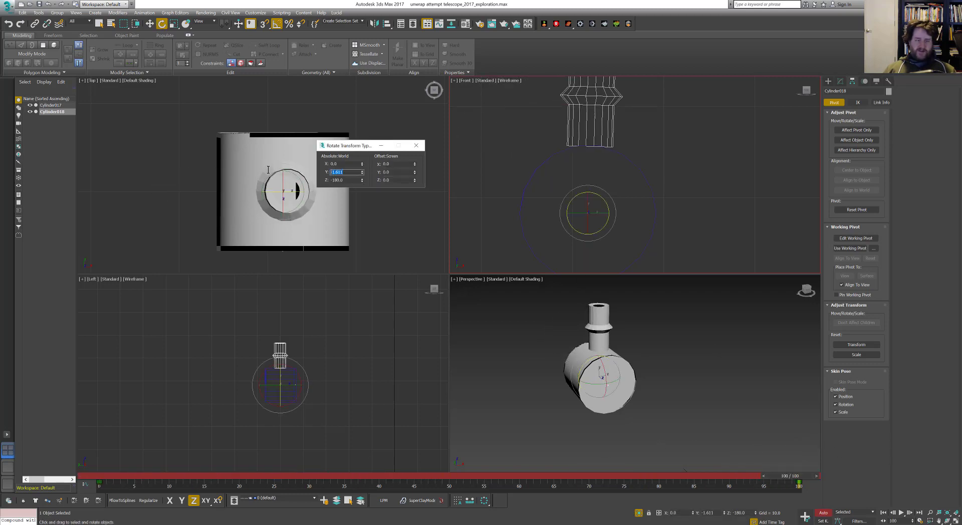
text(0)
key(Tab)
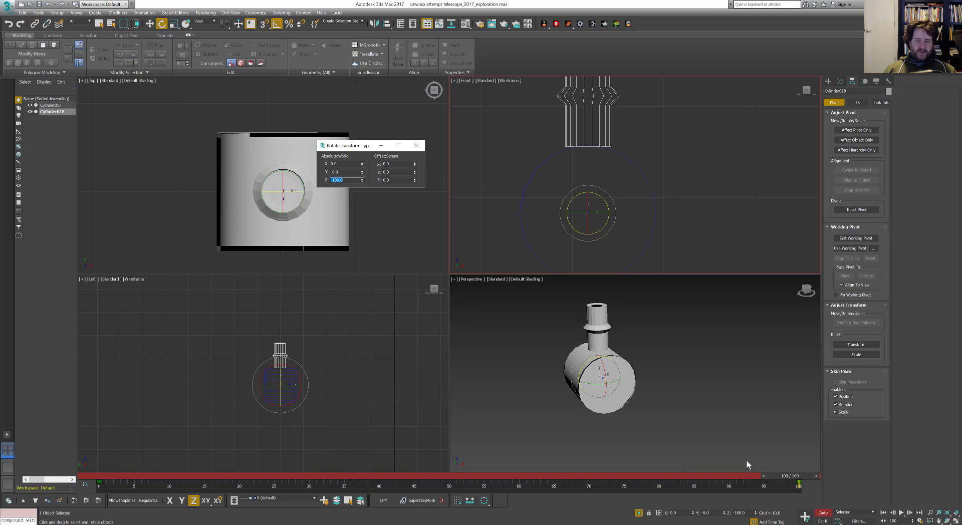
drag(780, 473, 40, 452)
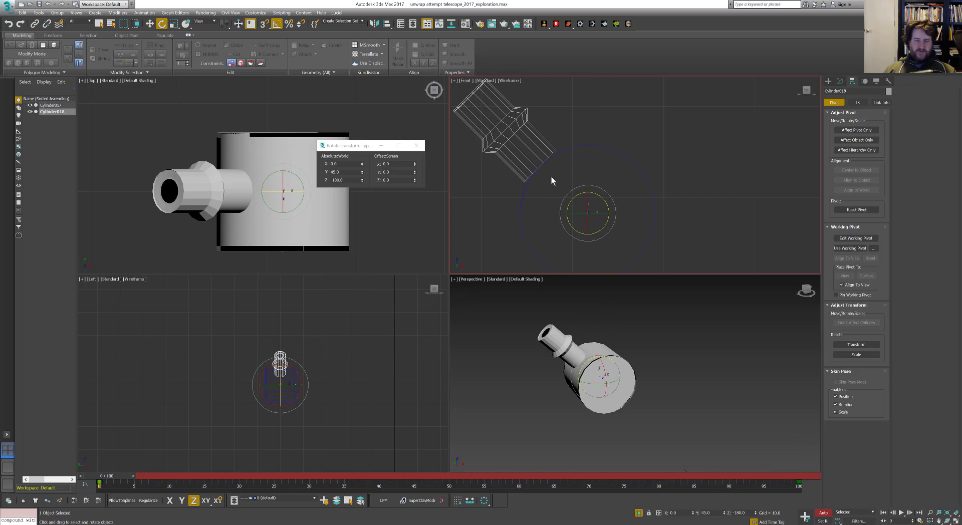
click(826, 512)
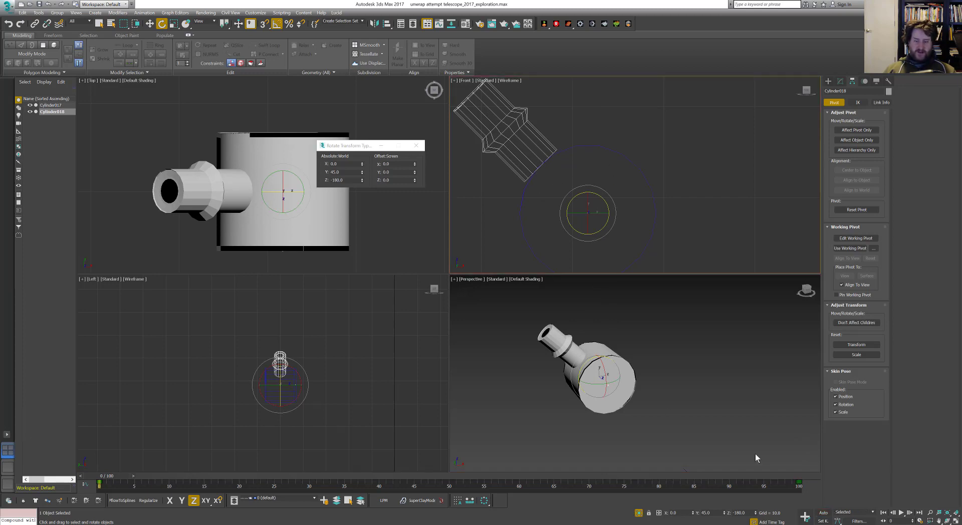
Exit isolation and delete the separate drum and eyepiece, Cylinder017 and Cylinder018
click(639, 512)
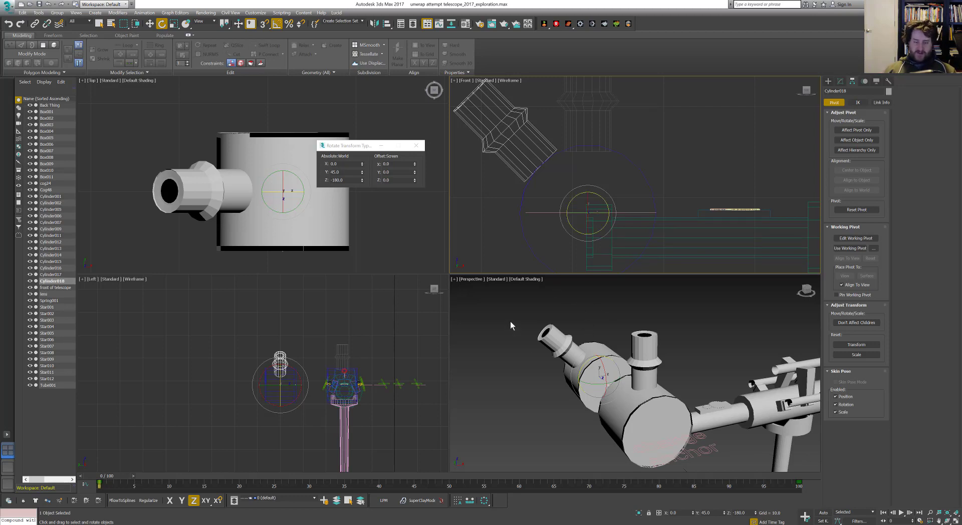
key(Delete)
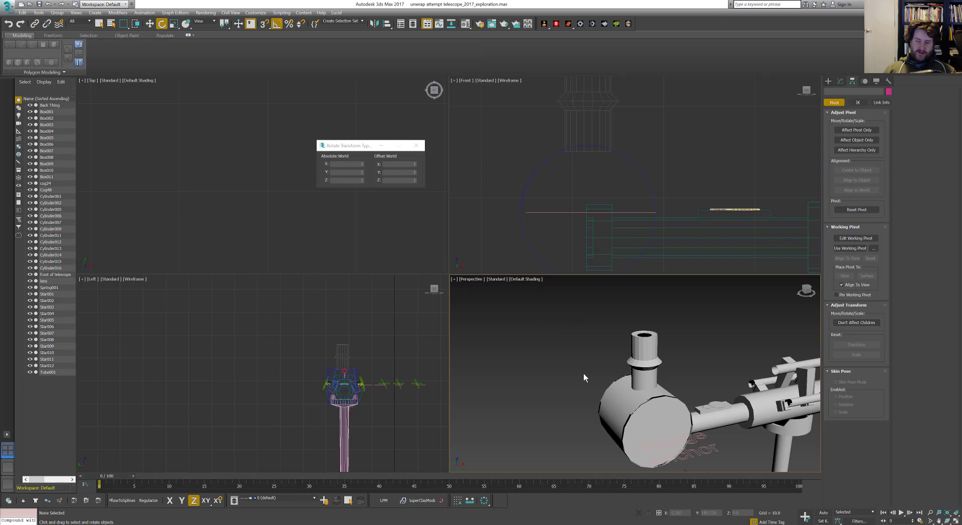
Select the original eyepiece, maximize the Perspective view and play the animation to examine the eyepiece, cogs and star gears in motion
click(643, 373)
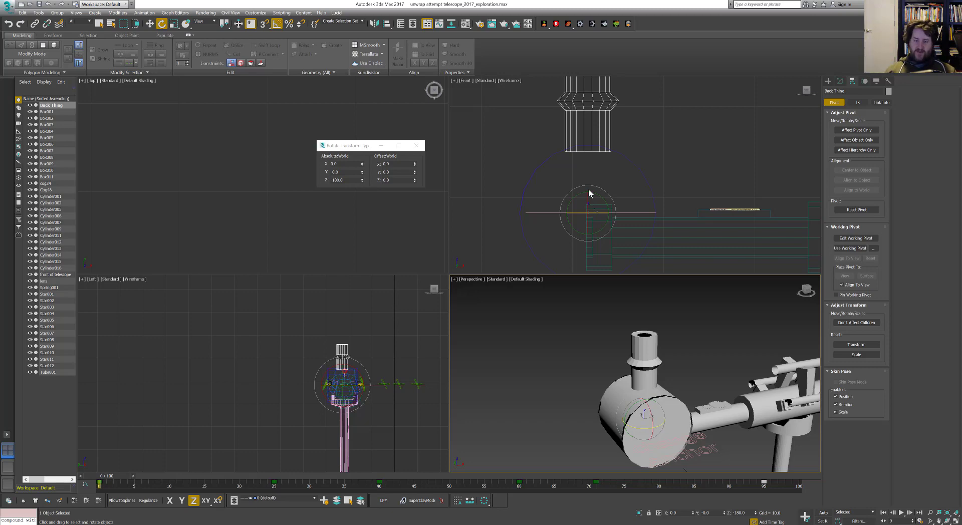
middle_drag(671, 377, 656, 384)
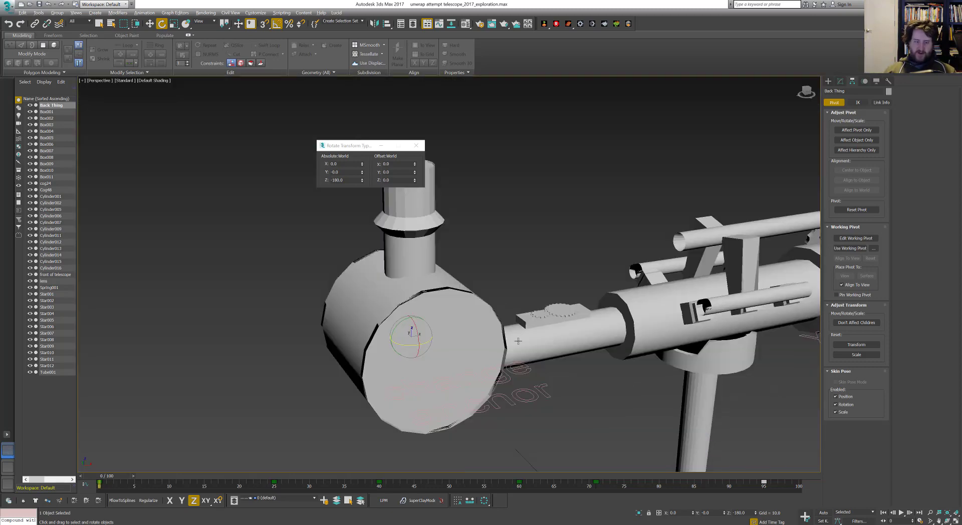
scroll(518, 341, down, 3)
alt+middle_drag(518, 340, 385, 488)
key(/)
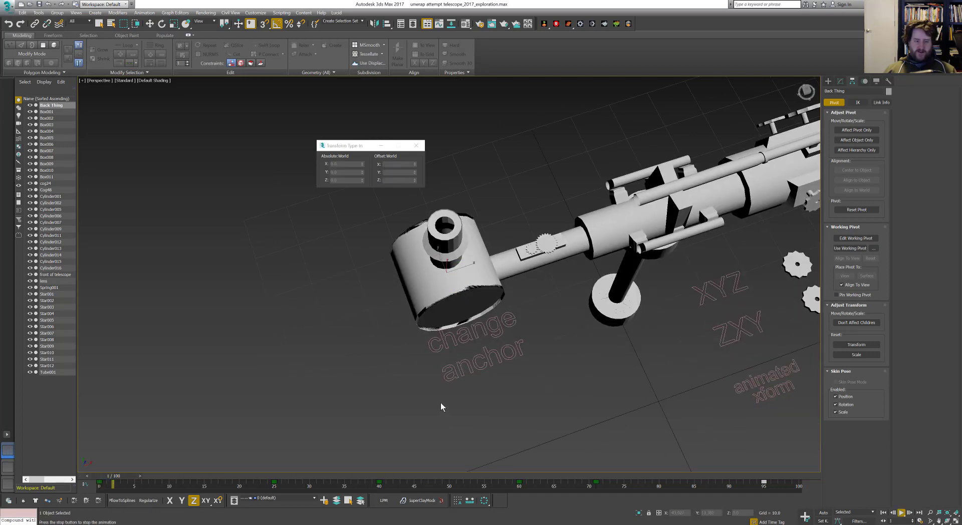
alt+middle_drag(440, 404, 500, 327)
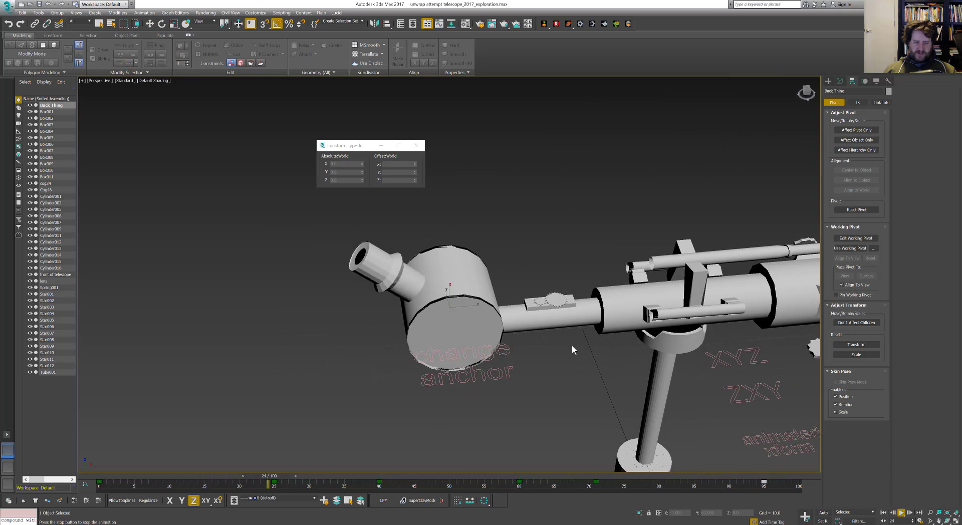
alt+middle_drag(573, 346, 588, 398)
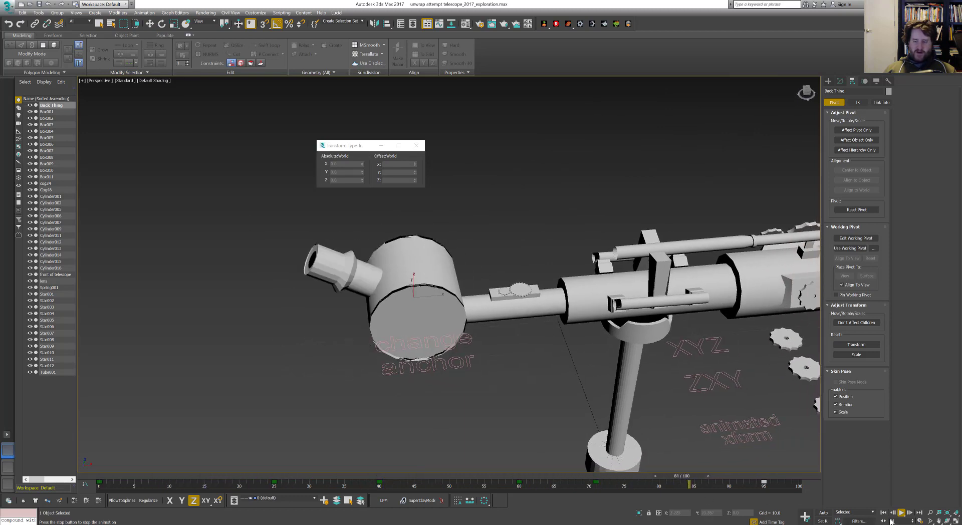
scroll(517, 317, up, 8)
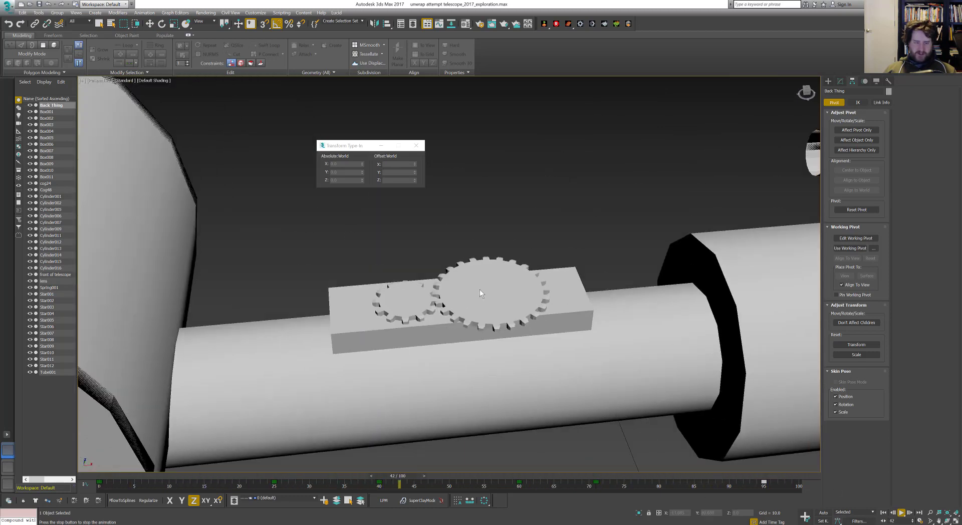
scroll(449, 307, down, 7)
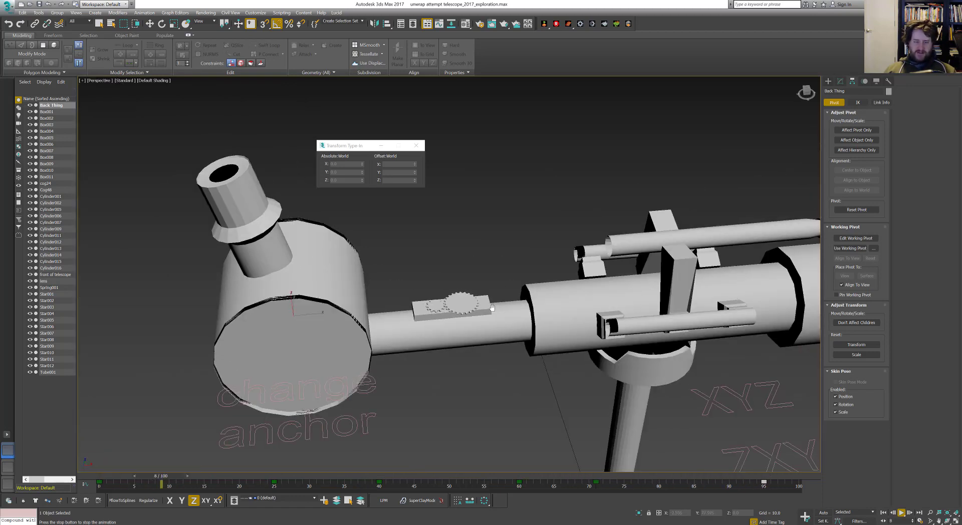
middle_drag(652, 368, 518, 393)
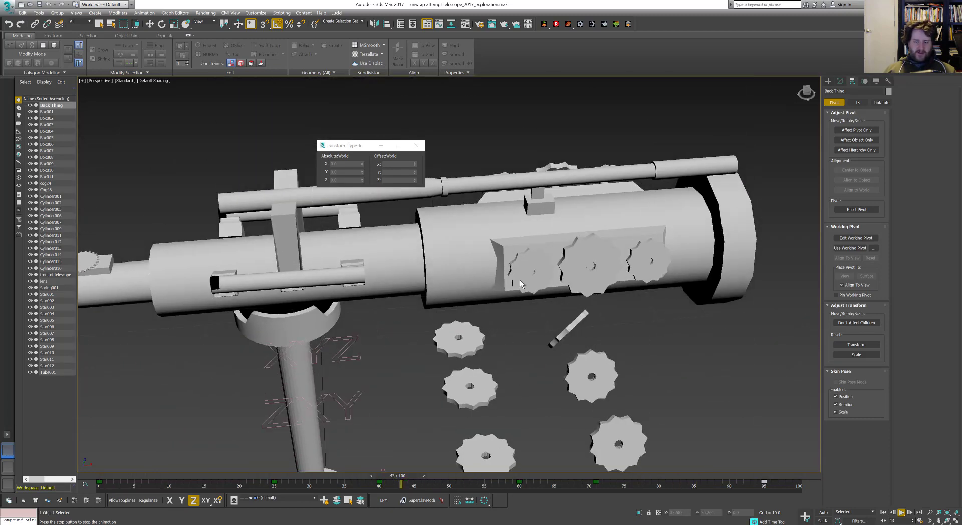
key(e)
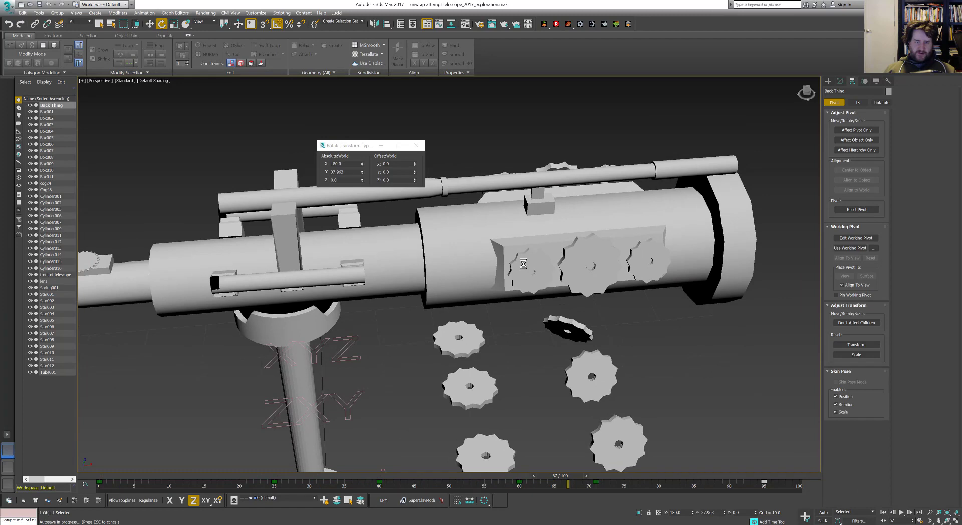
Clone the front star gear on the telescope's side plate as a copy named Star013 and isolate it
click(523, 264)
key(w)
alt+middle_drag(479, 407, 546, 272)
mouse_move(551, 273)
shift+mouse_down()
mouse_move(474, 256)
mouse_move(481, 264)
shift+mouse_up()
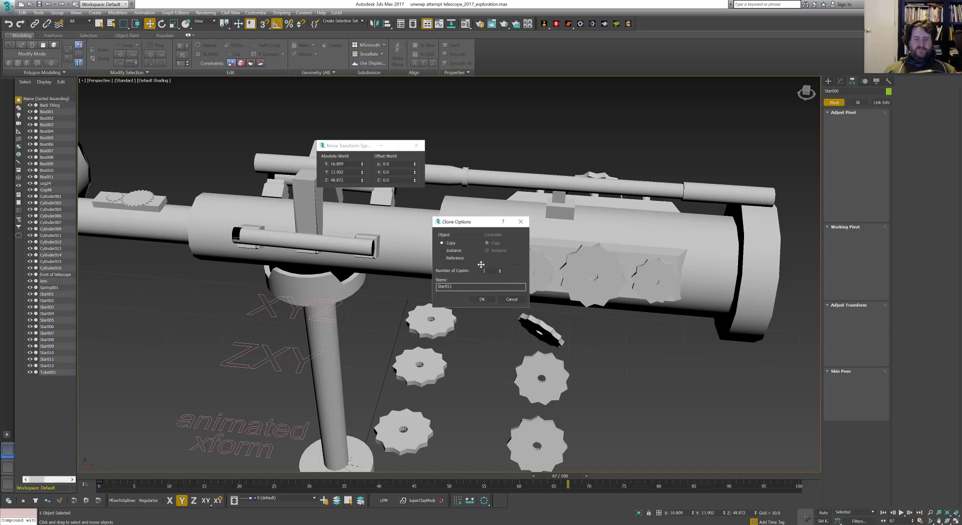
click(484, 299)
mouse_move(485, 299)
alt+middle_down()
mouse_move(533, 296)
mouse_move(513, 336)
alt+middle_up()
key(alt+q)
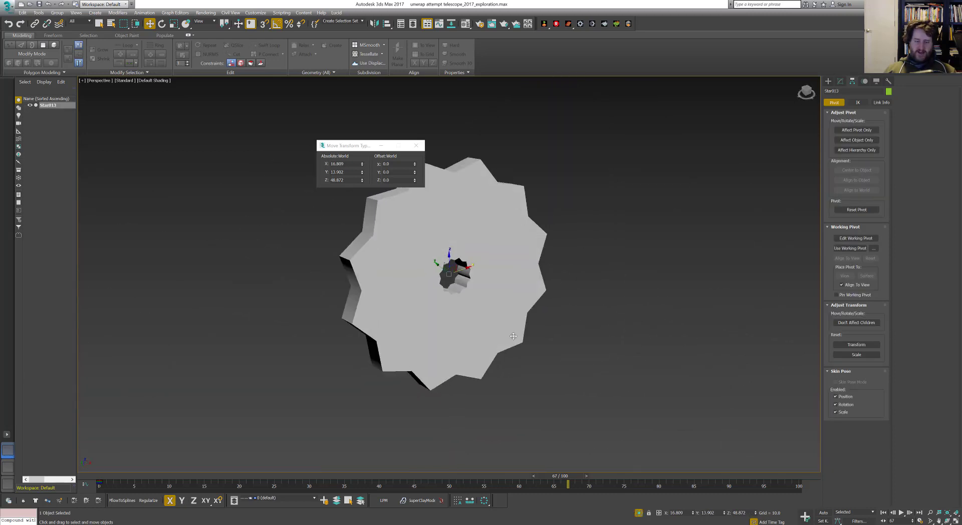
Exit isolation, add the telescope barrel Cylinder001 to the selection and isolate it together with the copied star gear Star013
click(639, 513)
ctrl+click(415, 231)
key(alt+q)
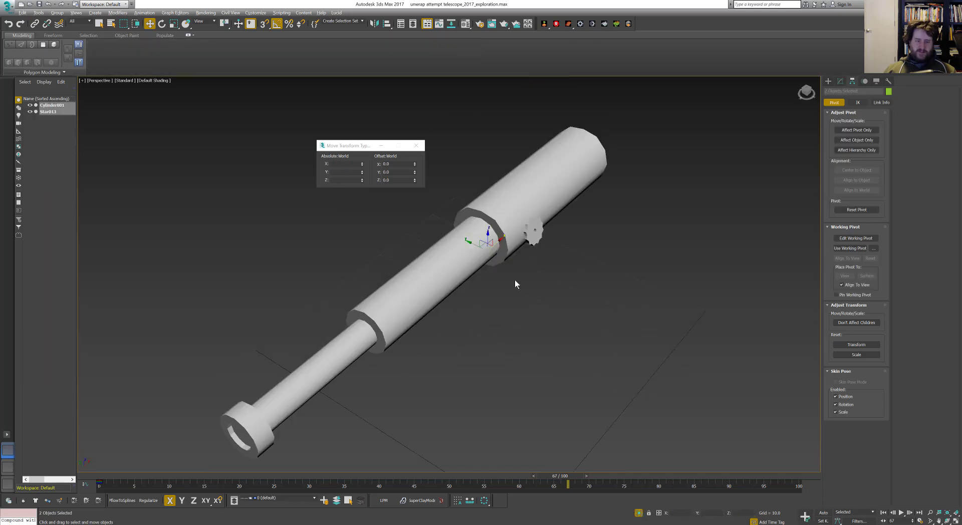
scroll(515, 279, up, 5)
alt+middle_drag(496, 297, 508, 283)
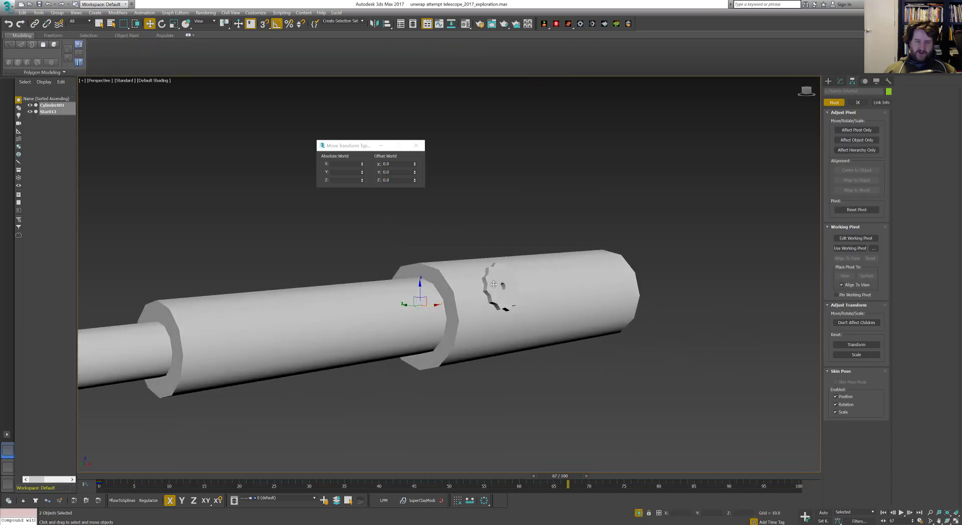
Select Star013 and, with Auto Key on at frame 100, rotate it about its Z axis in the Local coordinate system
click(493, 291)
drag(578, 476, 359, 479)
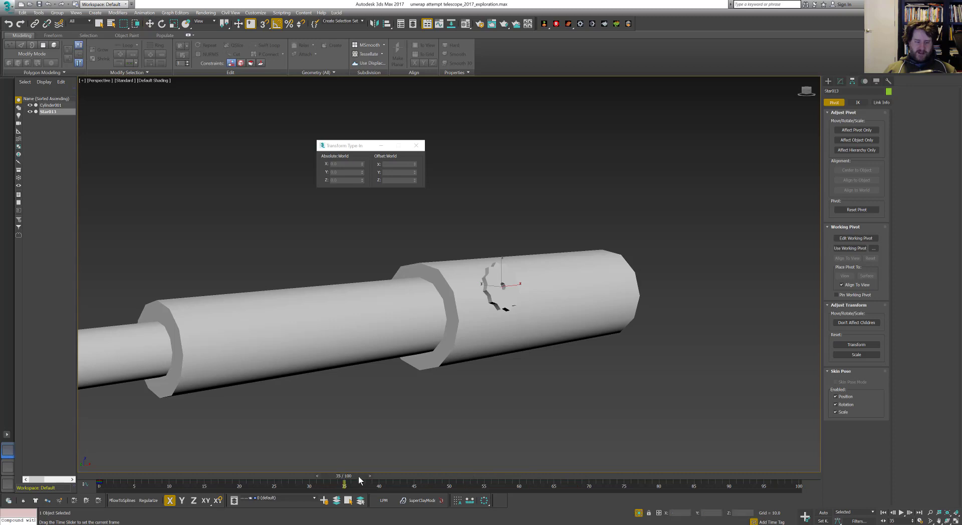
drag(813, 486, 812, 484)
key(n)
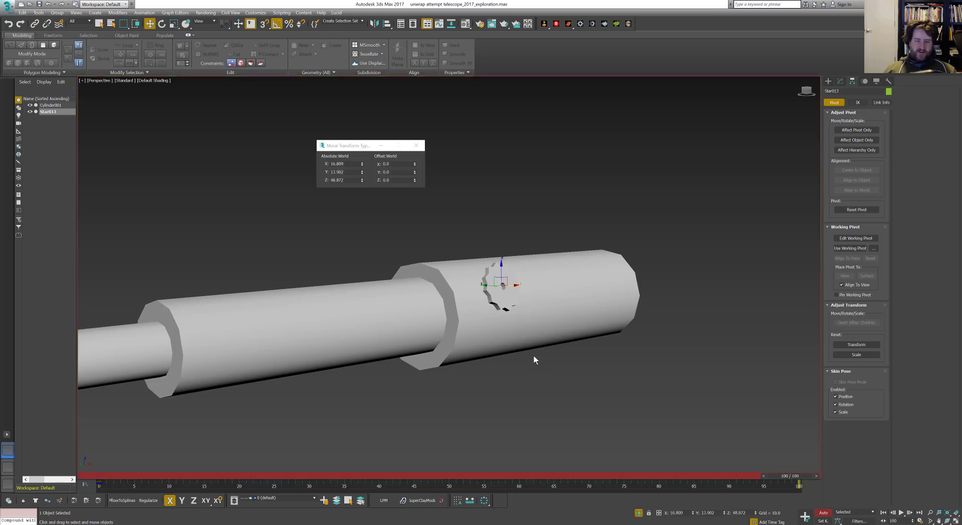
key(e)
click(216, 21)
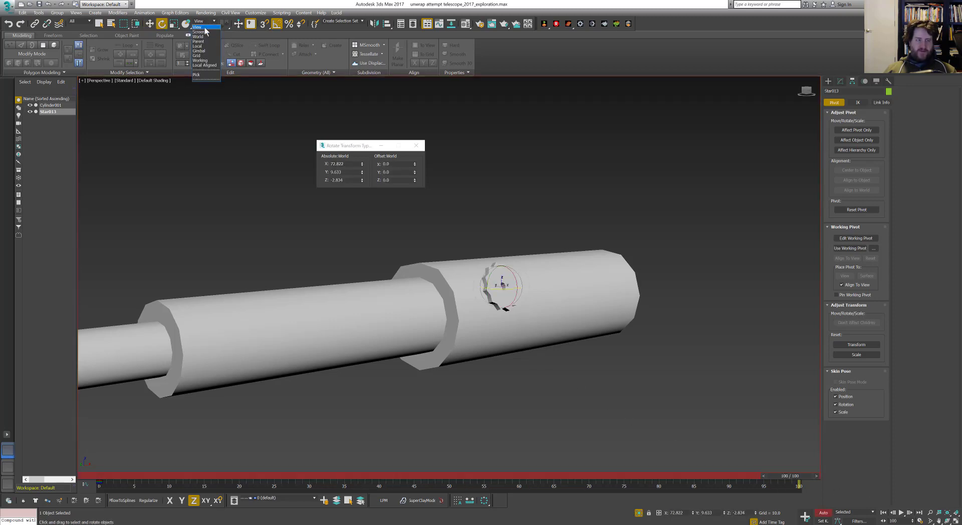
click(203, 50)
drag(492, 300, 491, 280)
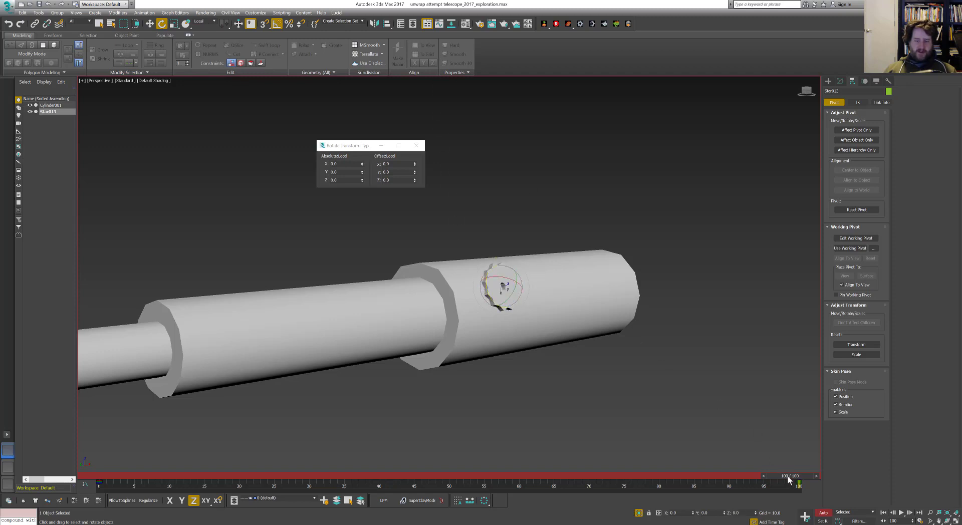
Scrub the gear's animation from frame 0, switch the reference coordinate system to View and examine the world rotation values up to frame 59
drag(787, 476, 105, 475)
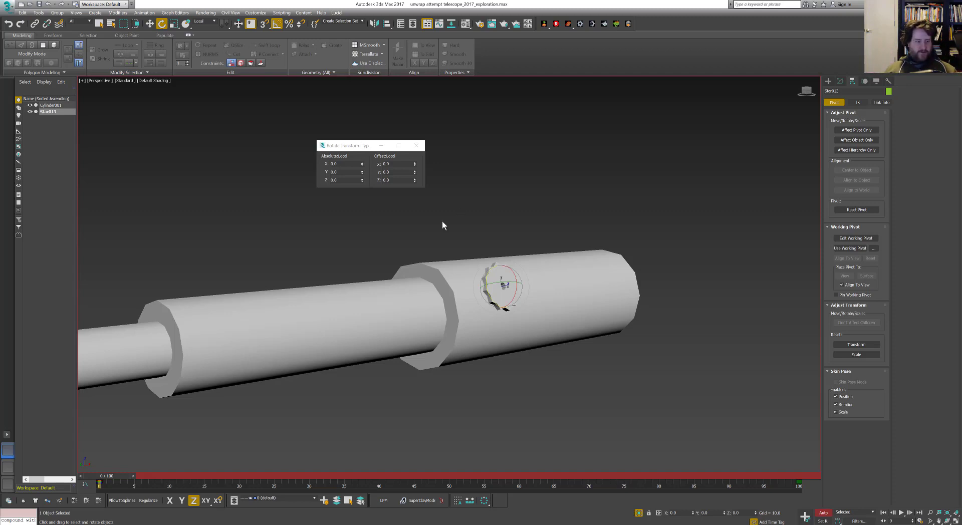
drag(104, 477, 216, 482)
key(e)
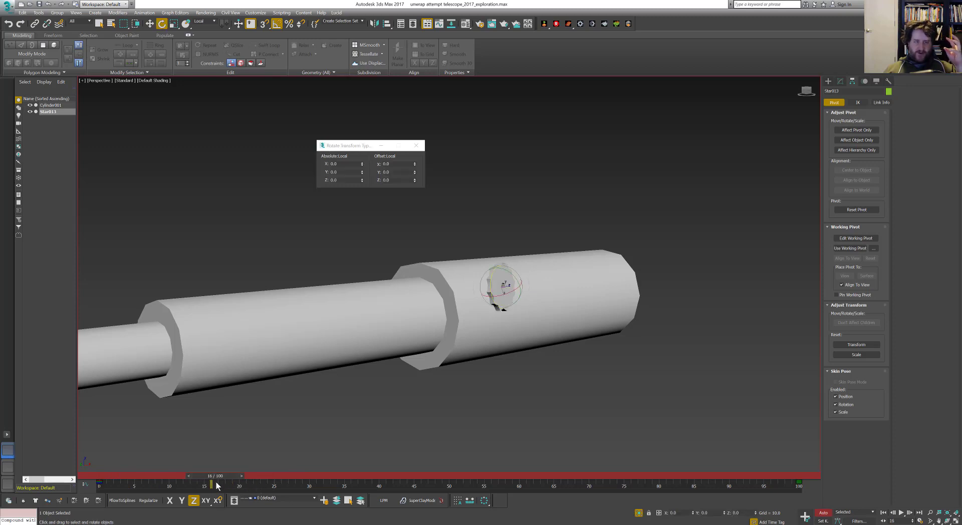
click(214, 23)
click(203, 28)
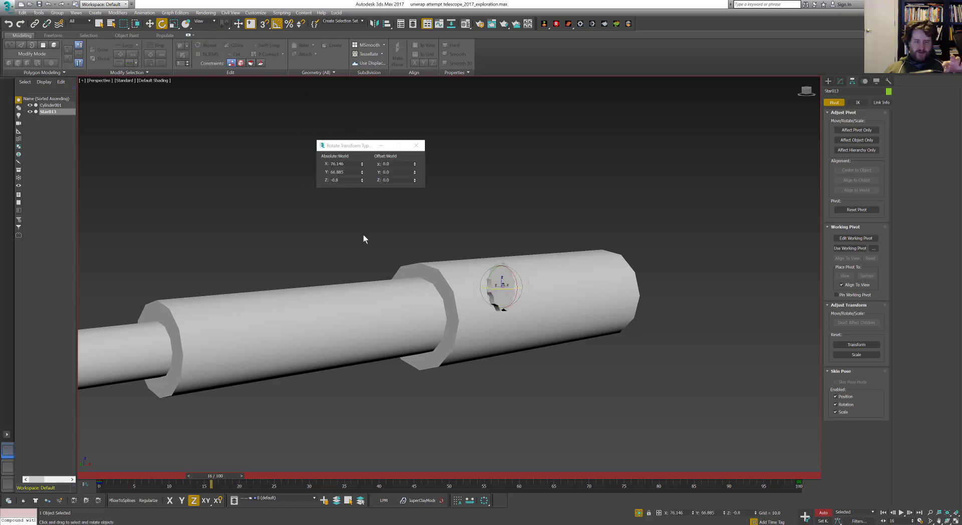
drag(223, 476, 511, 480)
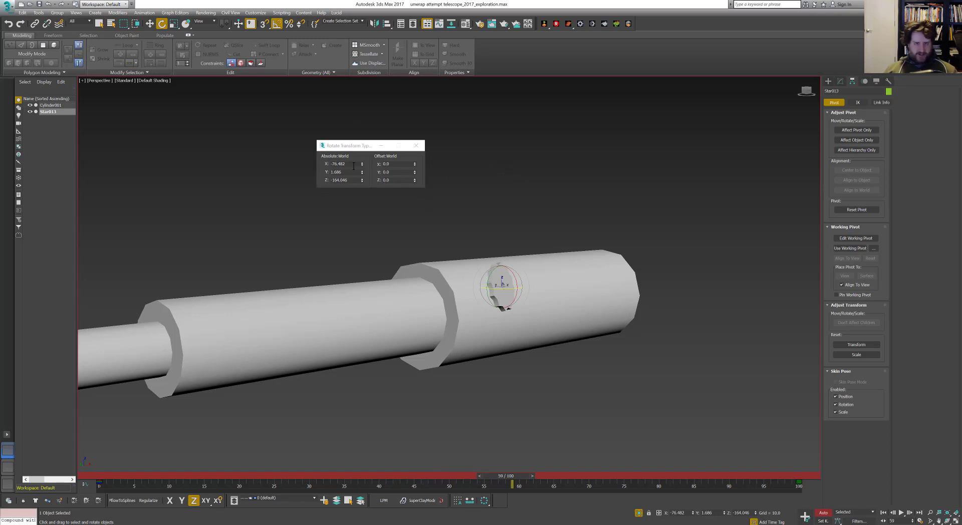
At frame 100, change the Euler axis order of Star013's rotation controller to ZXY
click(866, 80)
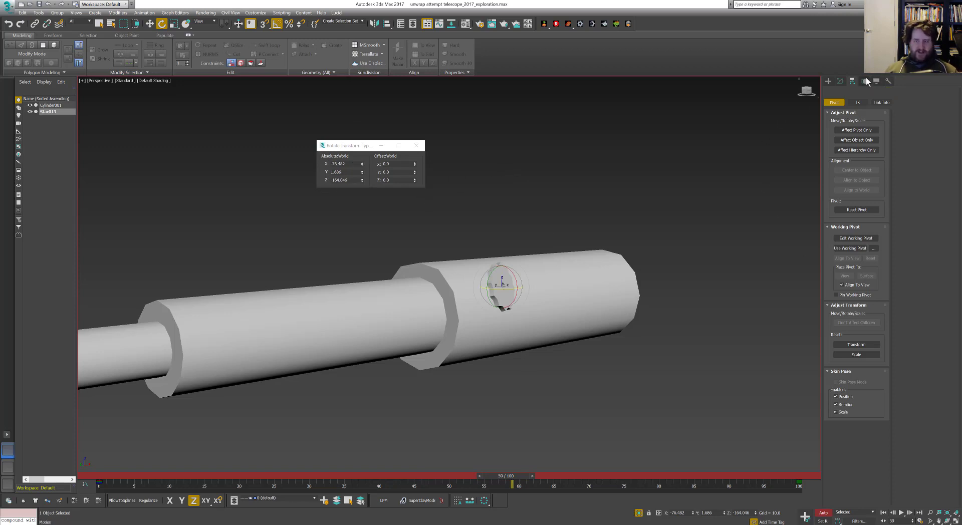
drag(519, 476, 817, 470)
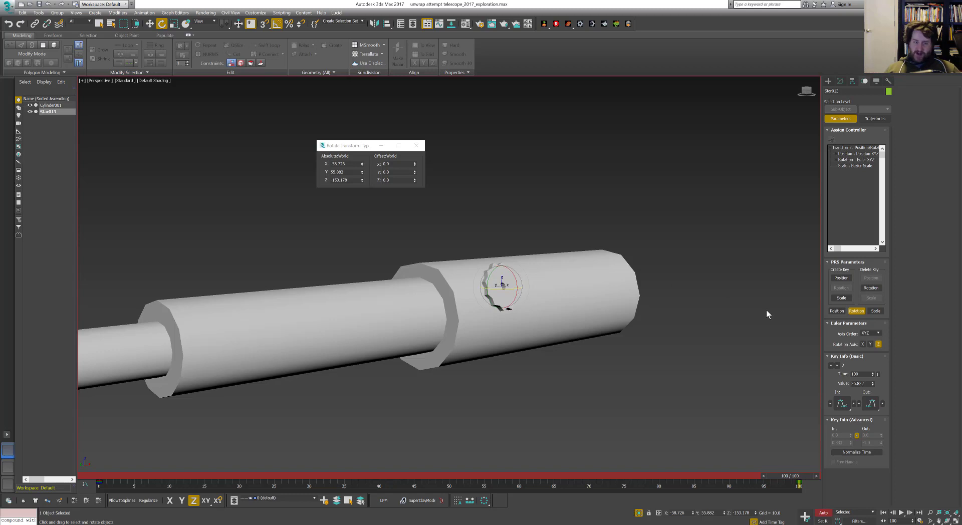
click(876, 333)
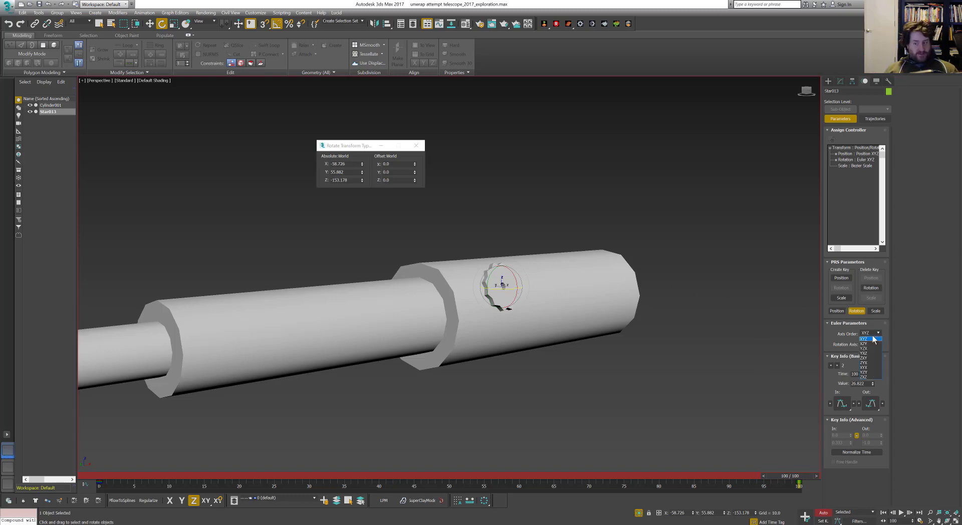
click(866, 336)
click(828, 80)
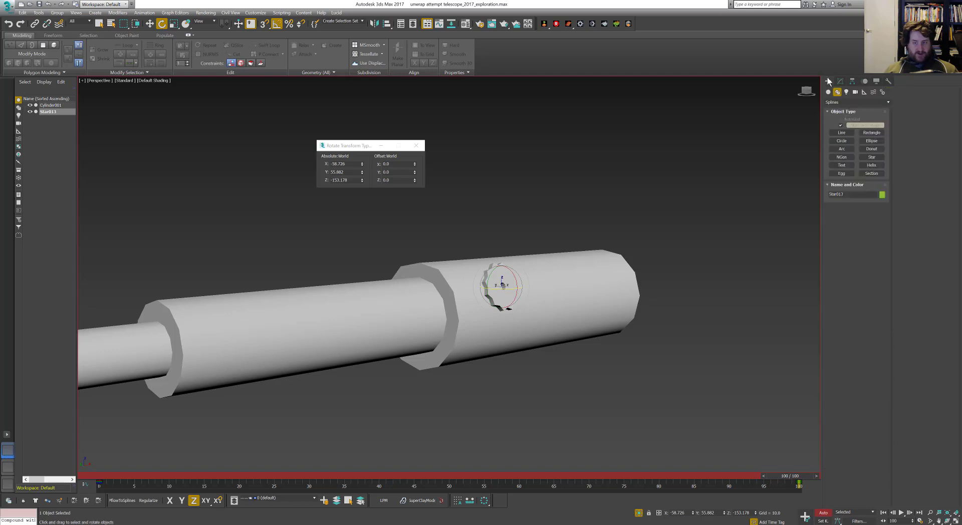
click(865, 81)
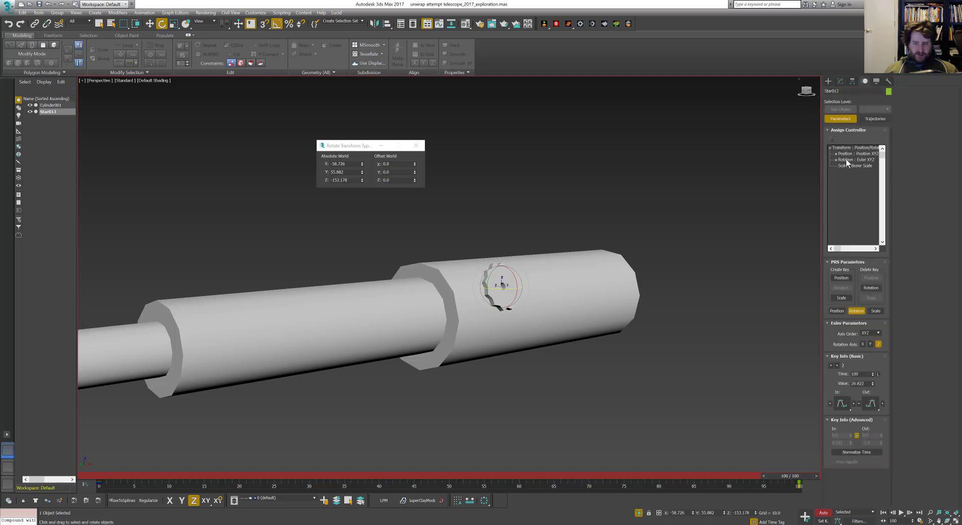
click(847, 160)
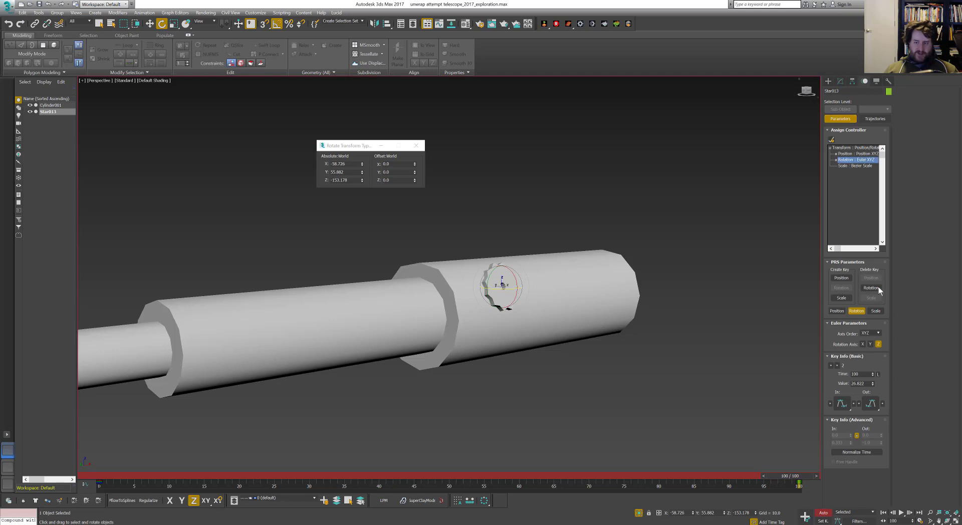
click(835, 311)
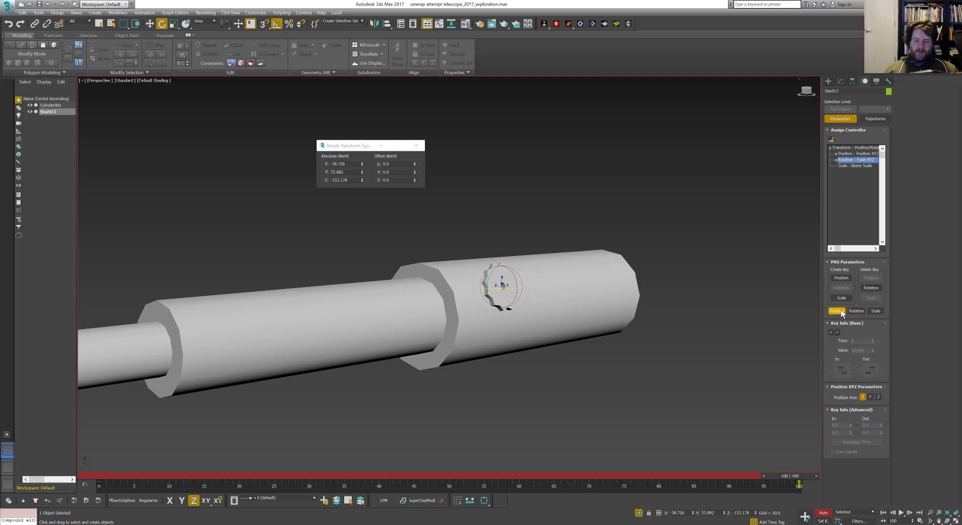
click(860, 311)
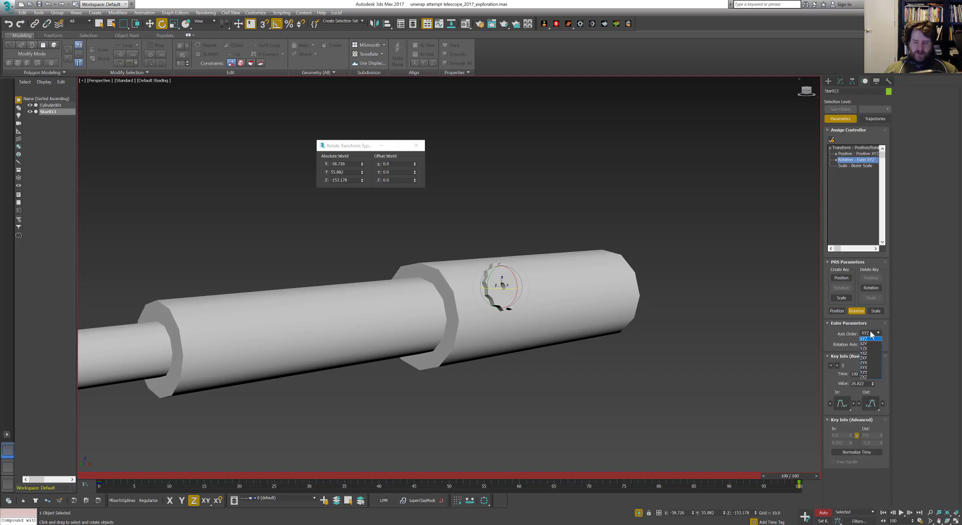
click(865, 358)
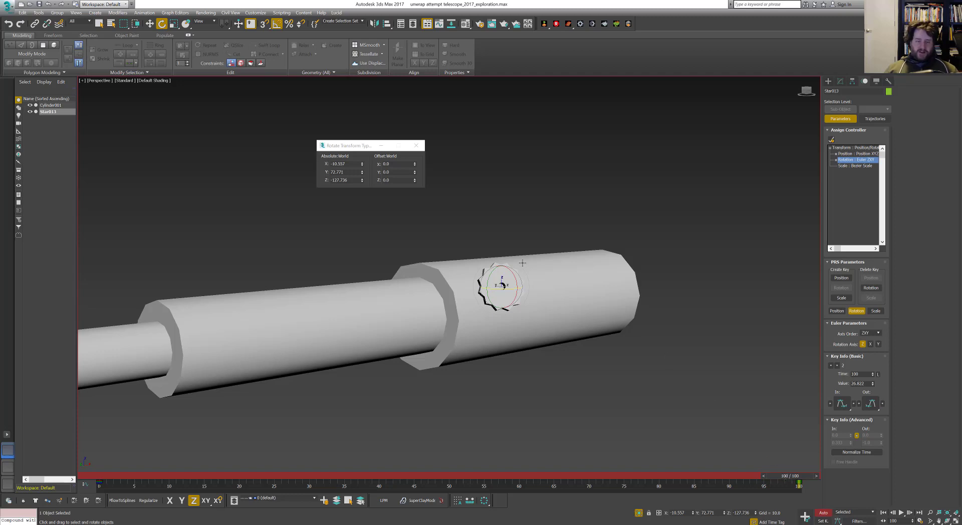
Delete the star gear's rotation keys from the timeline and return to frame 0
alt+middle_drag(496, 293, 628, 433)
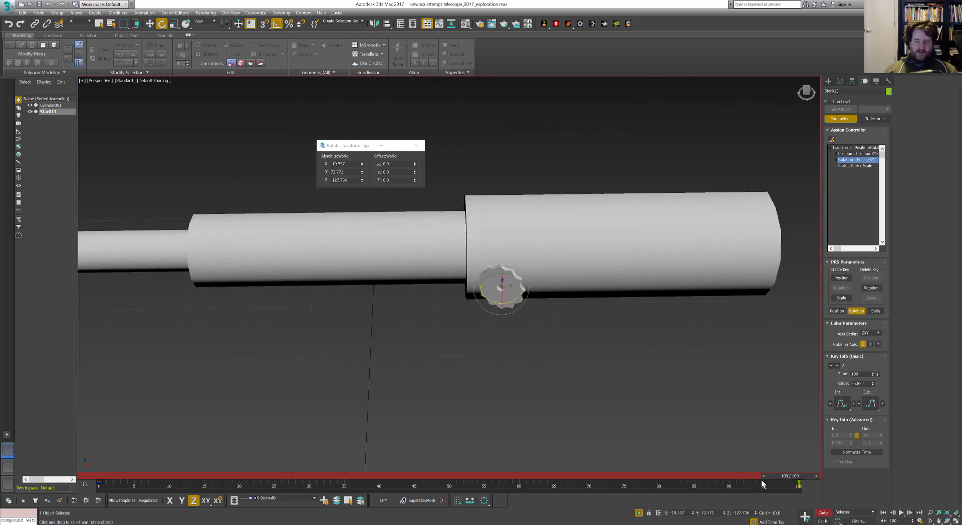
drag(779, 477, 879, 480)
key(e)
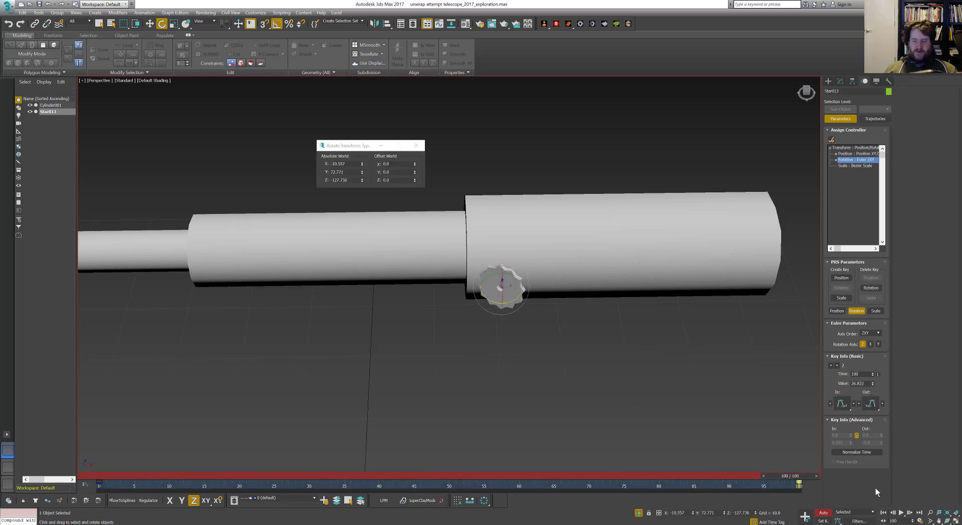
drag(789, 474, 116, 489)
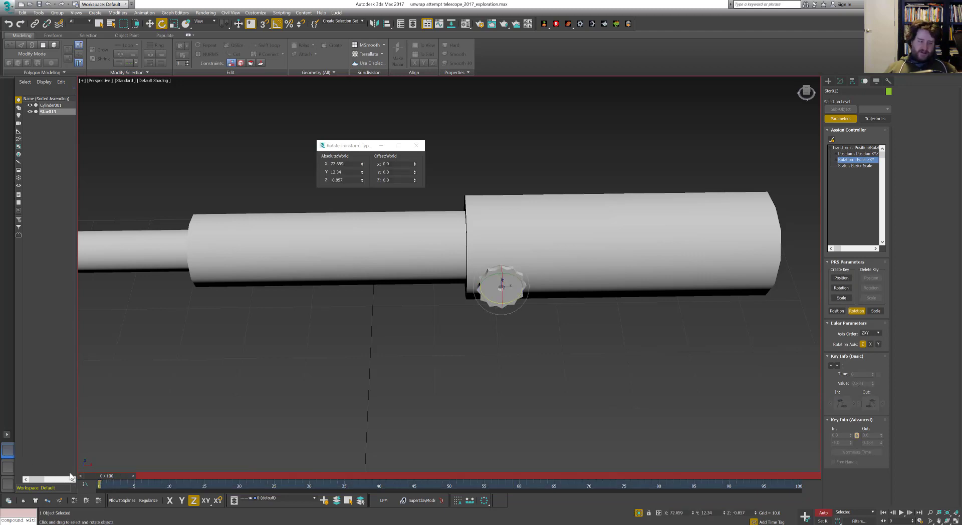
Set the star gear's absolute world Z rotation to 0 and scrub the timeline to check it, returning to frame 0
alt+middle_drag(413, 326, 339, 159)
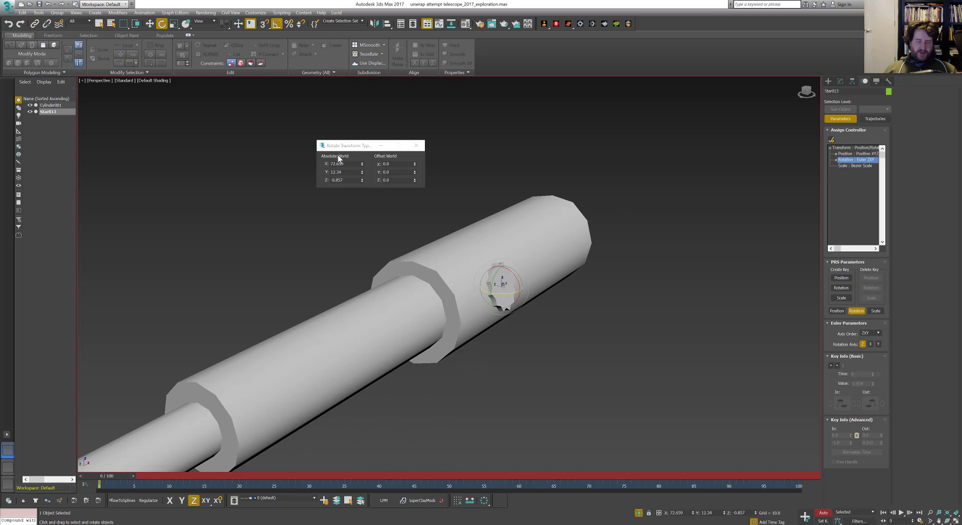
right_click(363, 180)
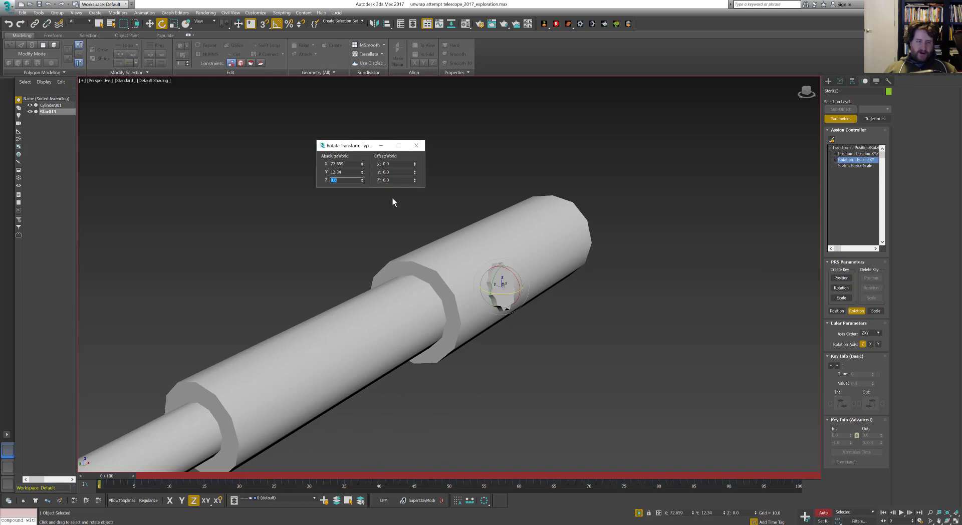
drag(361, 155, 344, 212)
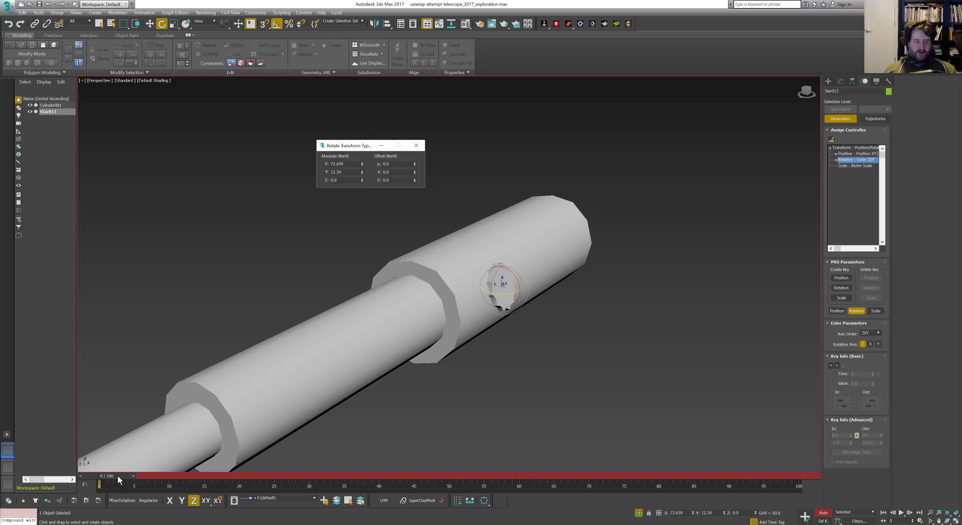
key(q)
drag(118, 476, 420, 476)
drag(493, 478, 107, 476)
key(e)
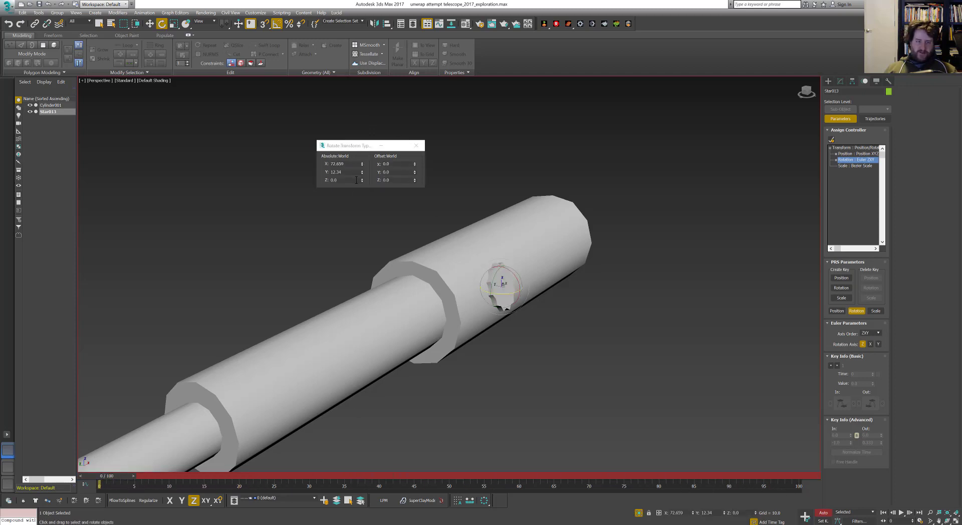
Test the gear's rotation axes with the transform type-in, then set its absolute world rotation to Y 0 and X 90
drag(362, 180, 358, 259)
drag(362, 173, 359, 144)
scroll(523, 263, up, 5)
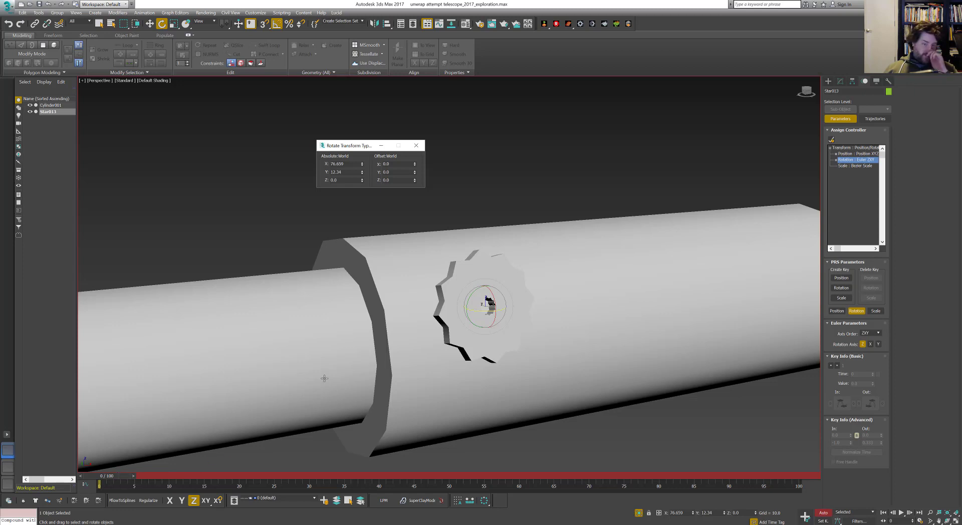
right_click(362, 173)
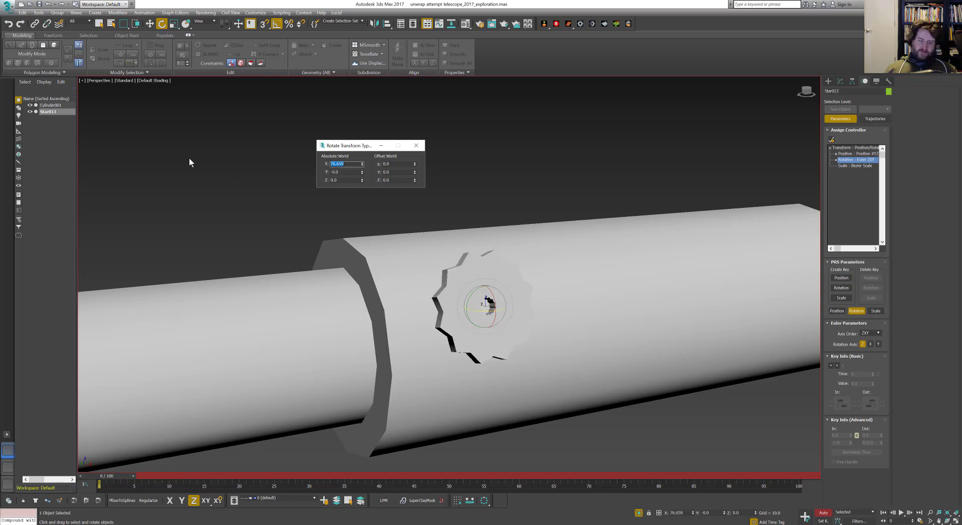
text(90)
key(Return)
Show all four viewports, frame the gear in the Left view and rotate it to about 160 degrees on world Y at frame 37
mouse_move(522, 321)
alt+middle_down()
mouse_move(560, 315)
mouse_move(539, 315)
alt+middle_up()
key(alt+w)
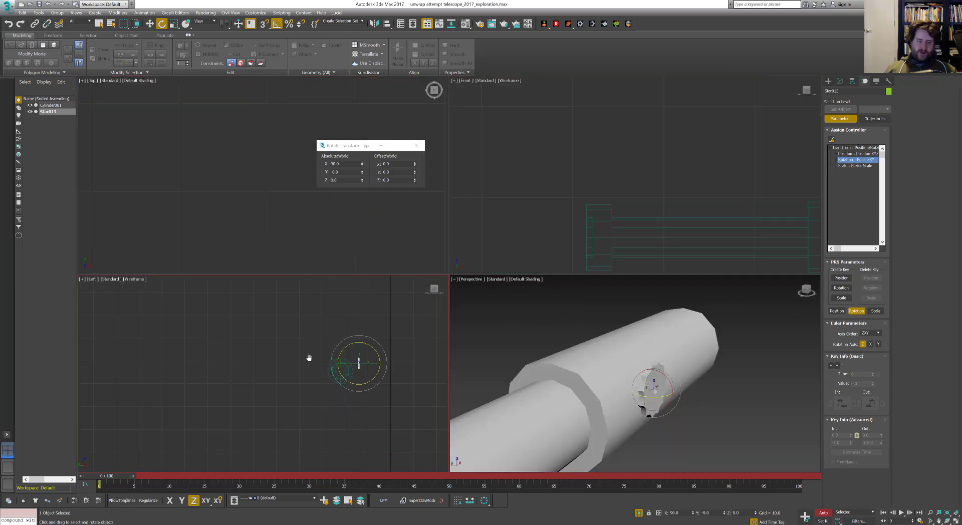
middle_drag(311, 358, 346, 378)
scroll(346, 378, down, 5)
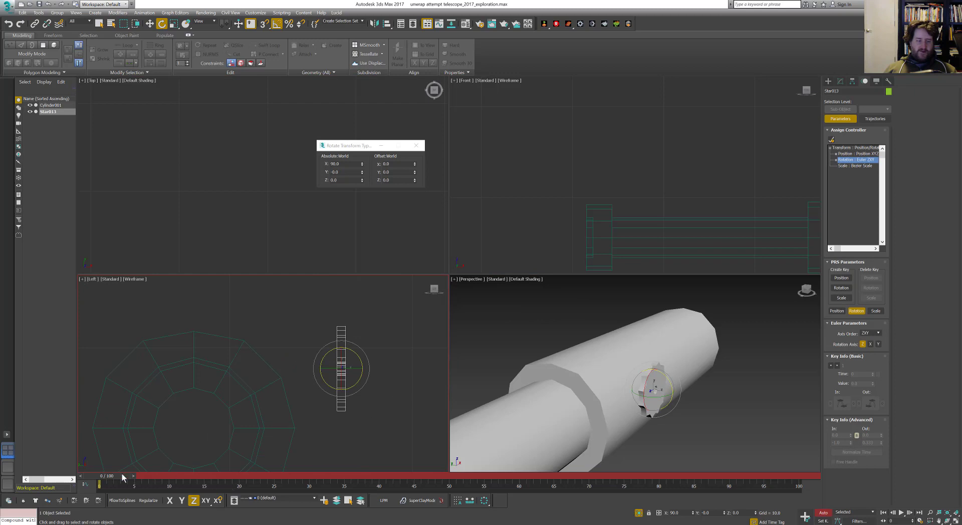
drag(121, 474, 371, 474)
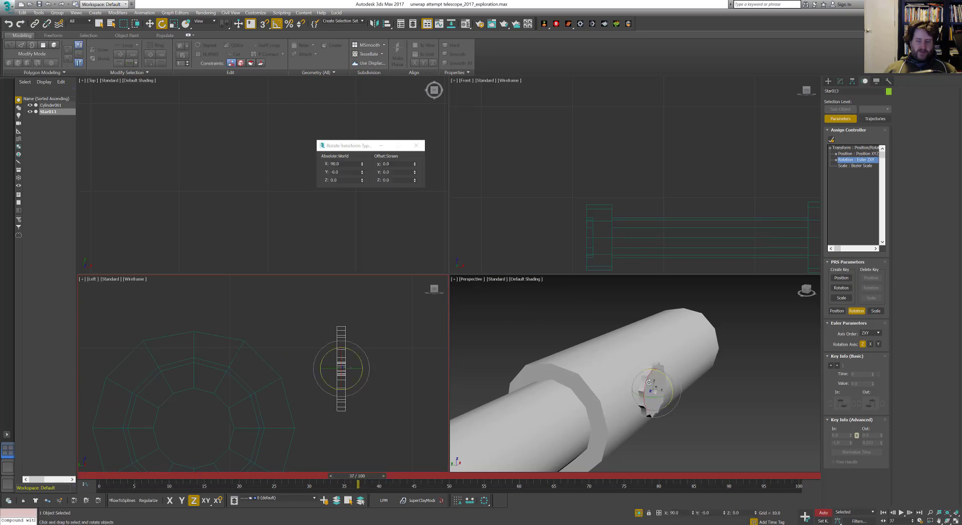
drag(648, 382, 664, 346)
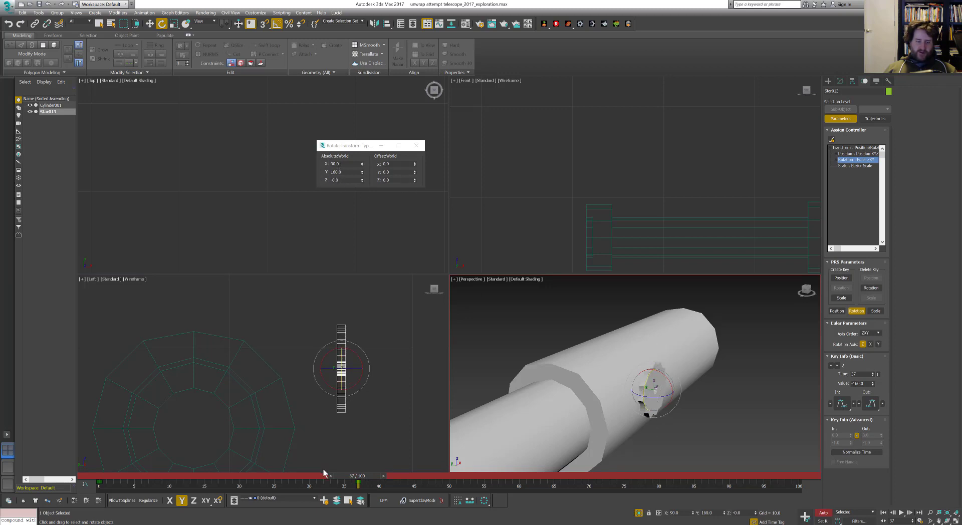
Go to frame 53, turn off Auto Key and tilt the star gear about the X axis
drag(368, 479, 512, 483)
key(e)
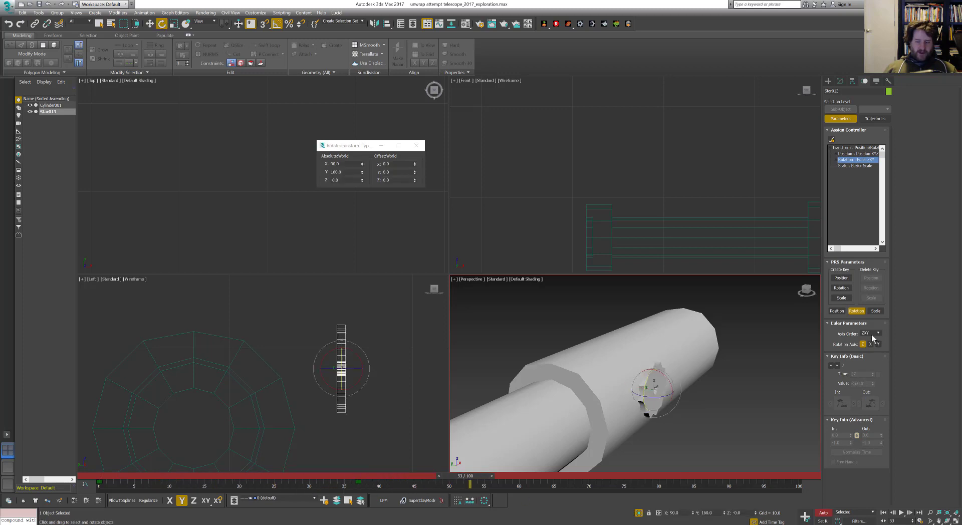
key(n)
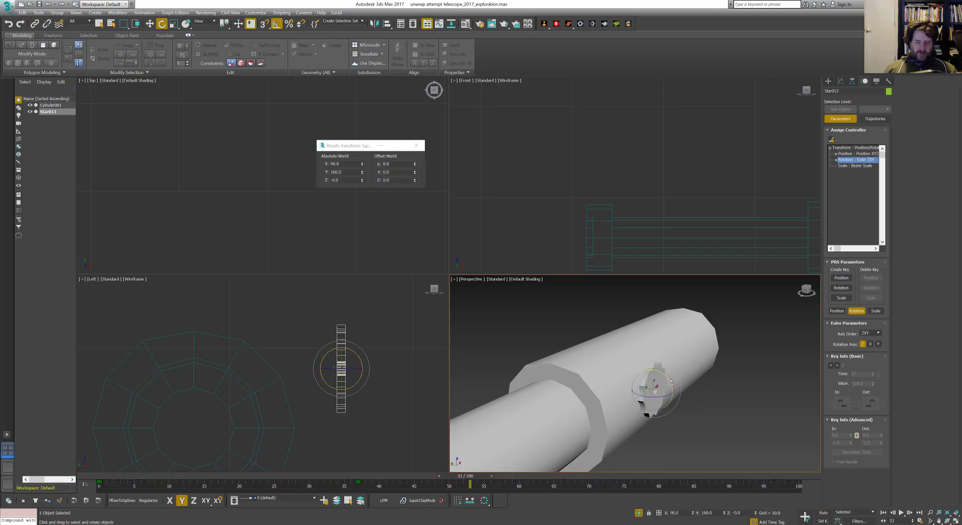
drag(670, 382, 666, 376)
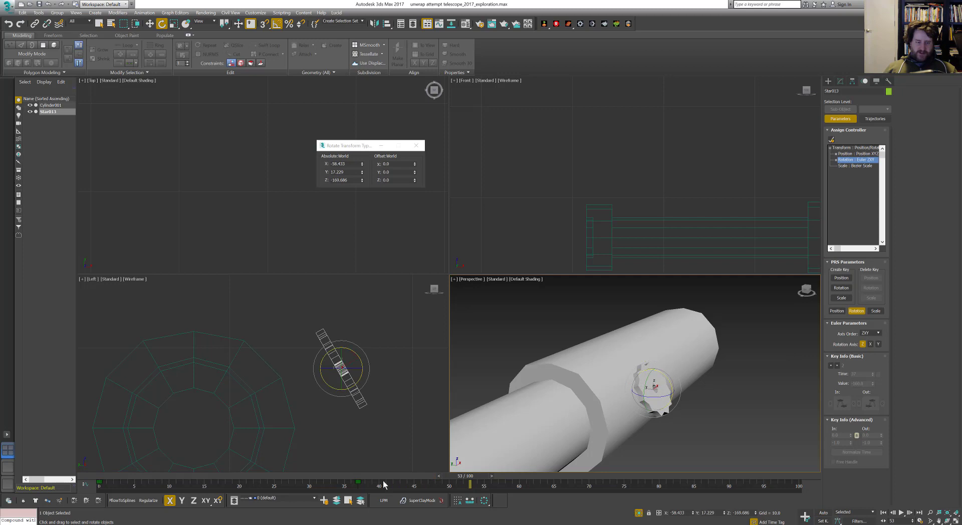
Scrub the timeline back to frame 19 and check how the tilted star gear rotates
drag(466, 477, 236, 486)
key(e)
scroll(664, 342, down, 3)
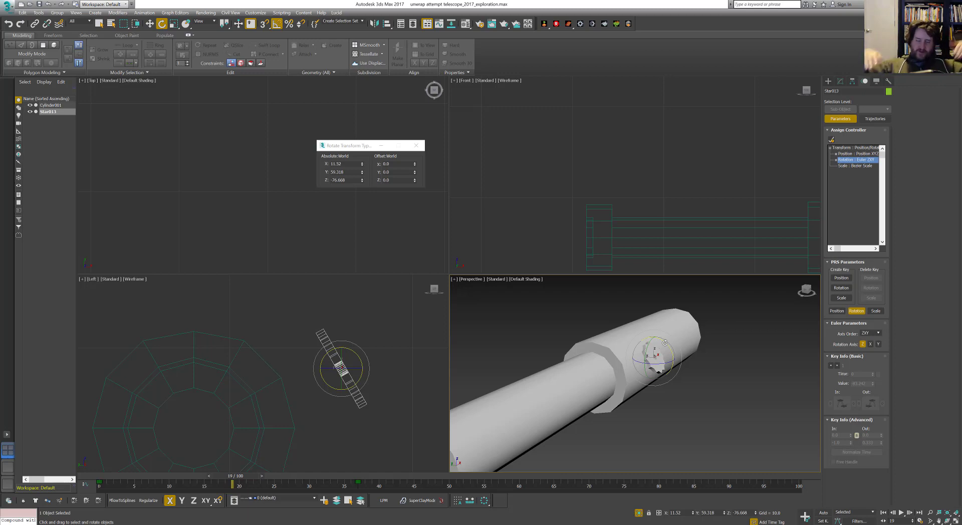
Exit isolation, isolate the six star gears with their XYZ, ZXY and animated xform labels, and maximize the Perspective view
click(638, 512)
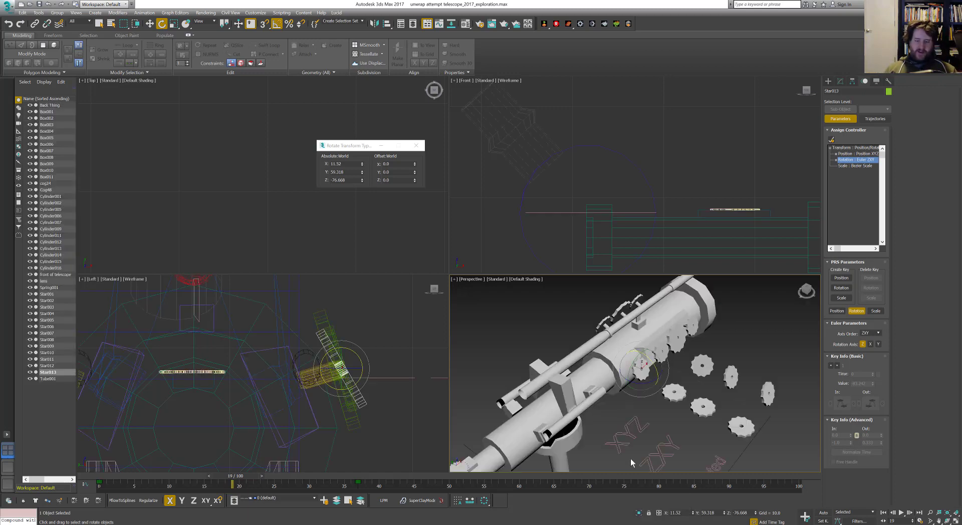
alt+middle_drag(658, 342, 729, 320)
drag(729, 319, 657, 395)
key(alt+q)
alt+middle_drag(672, 381, 626, 393)
key(alt+w)
middle_drag(581, 335, 633, 314)
scroll(632, 314, down, 3)
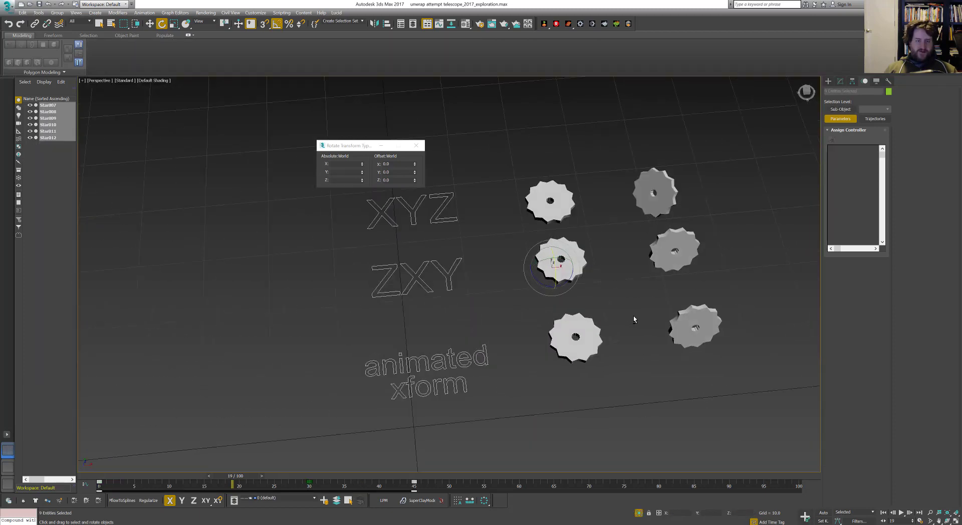
Play the animation with nothing selected, compare the rotation of the six gears from several angles, and stop playback
click(471, 258)
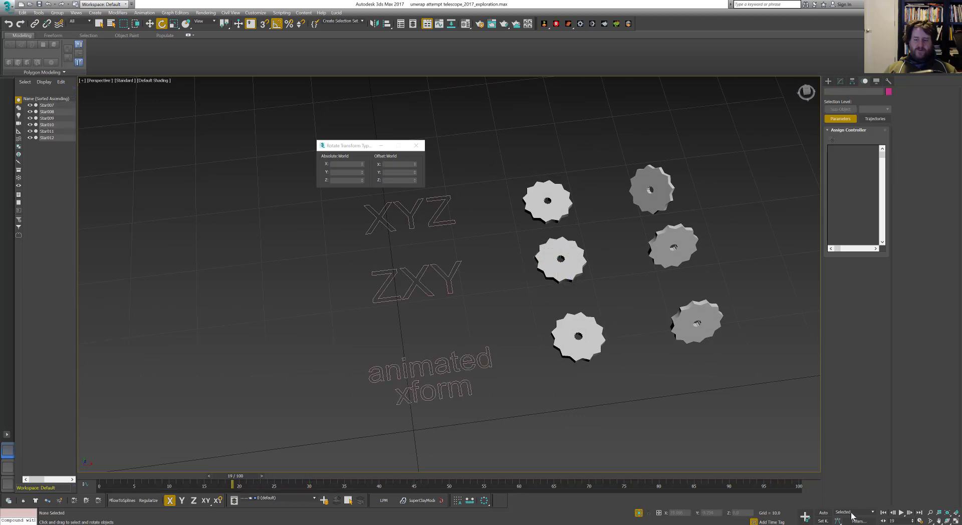
click(901, 512)
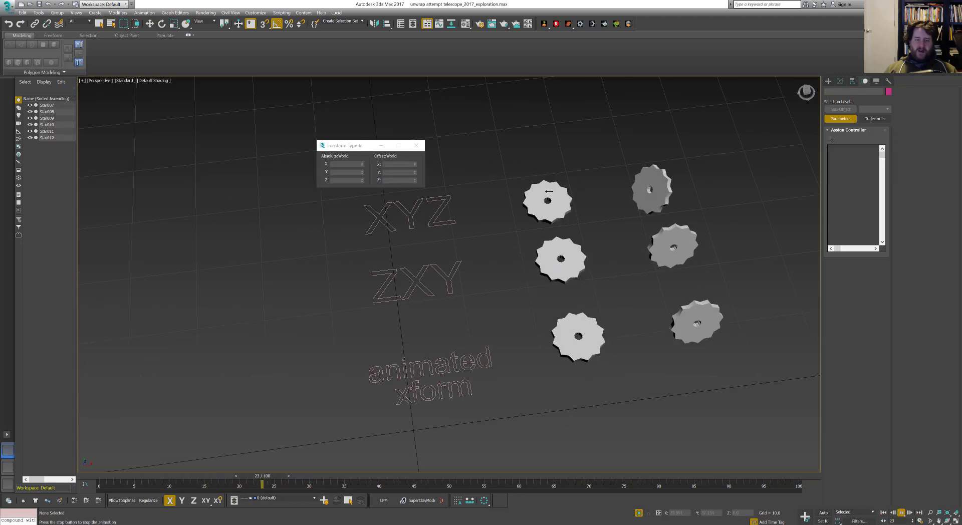
scroll(471, 320, up, 5)
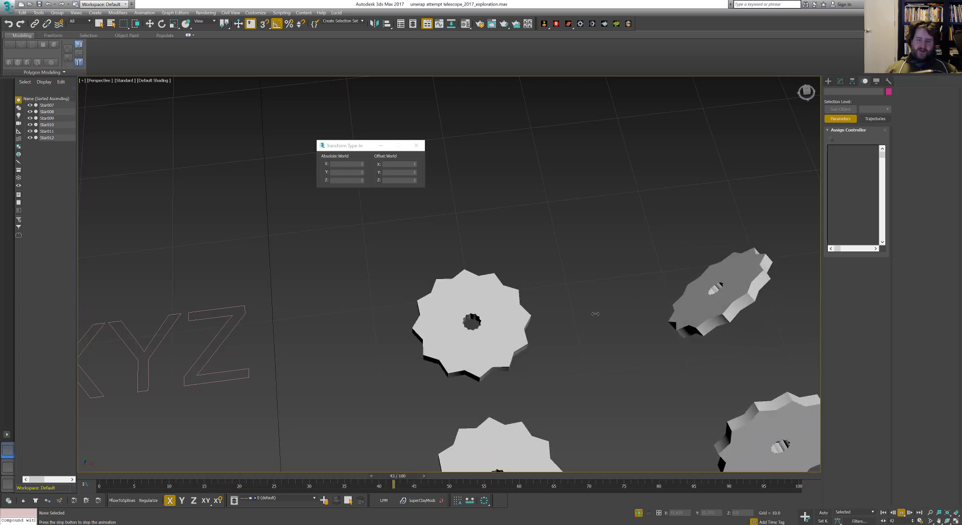
scroll(596, 315, down, 4)
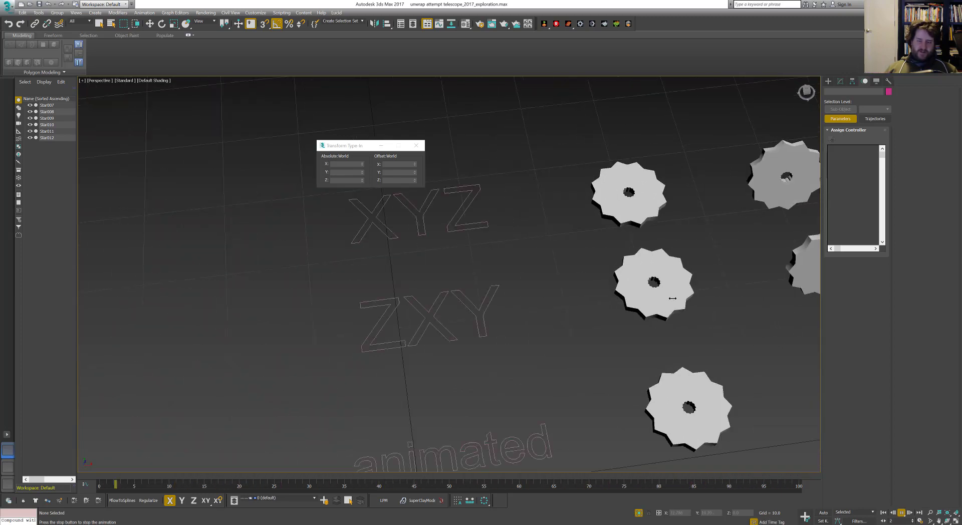
middle_drag(494, 311, 363, 327)
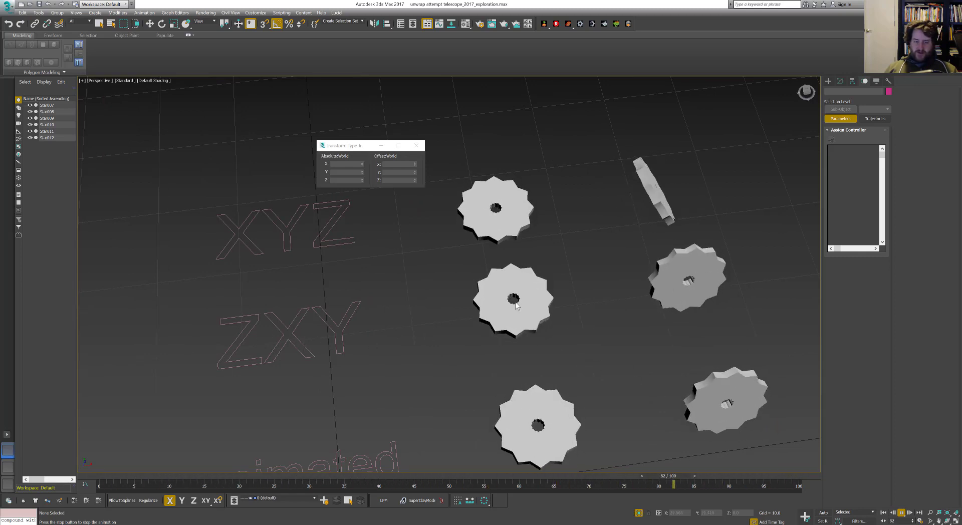
alt+middle_drag(683, 287, 508, 325)
key(e)
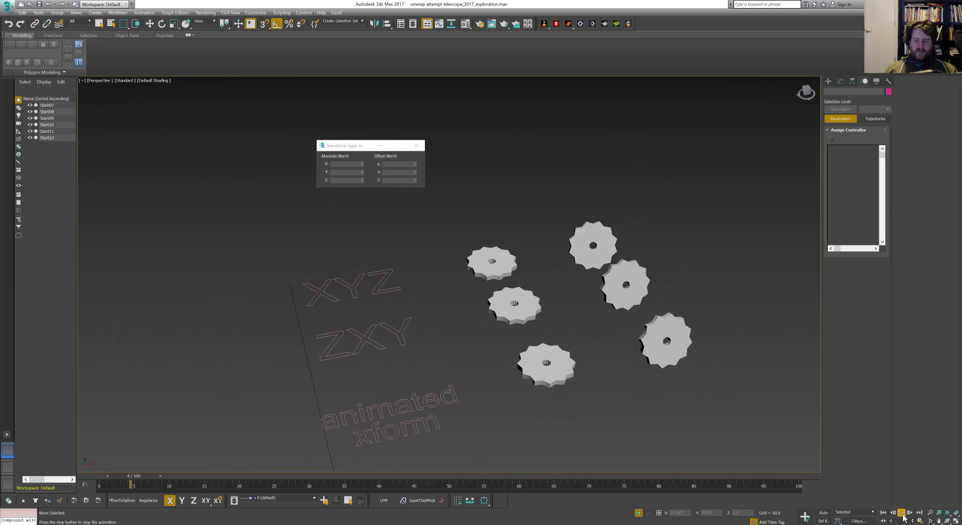
click(900, 511)
alt+middle_drag(591, 374, 417, 363)
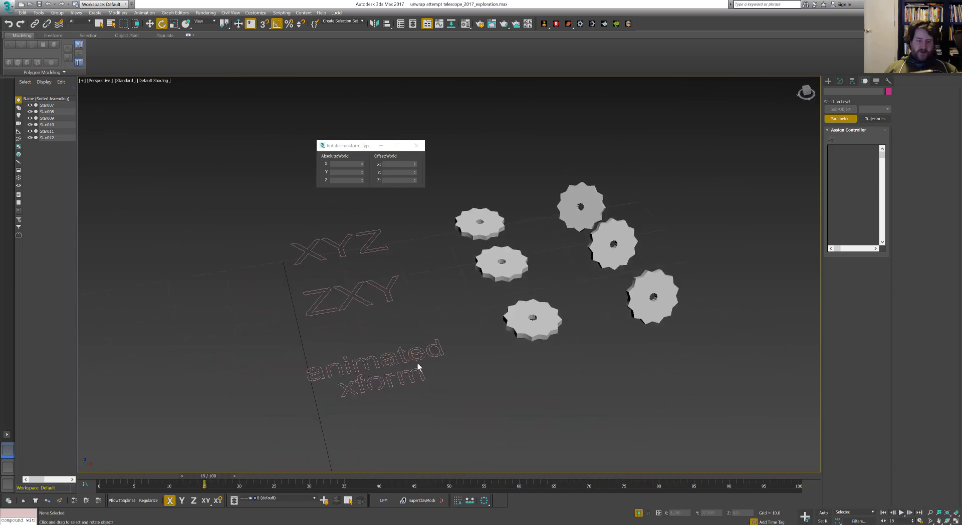
Select the flat gear in the animated xform row, play briefly to frame 36 and inspect its modifier stack
click(544, 321)
scroll(574, 324, up, 2)
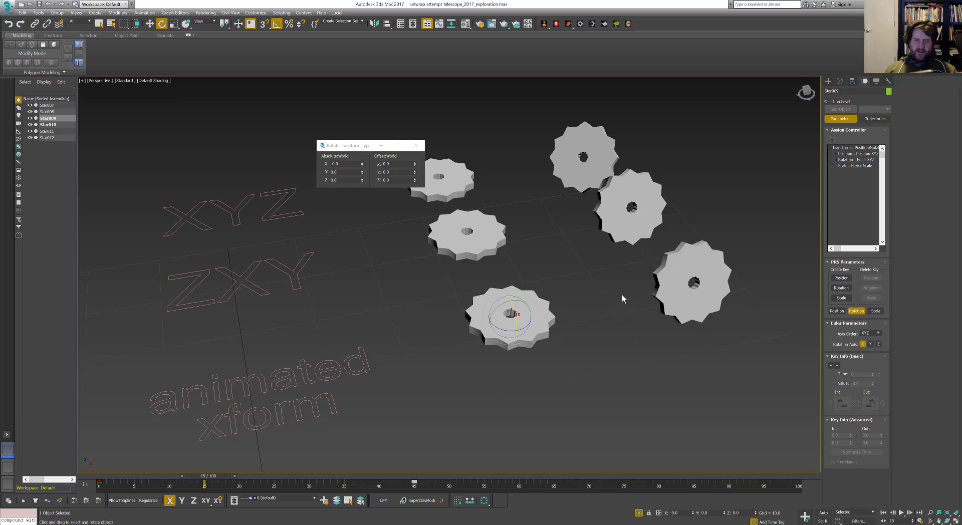
scroll(551, 275, down, 3)
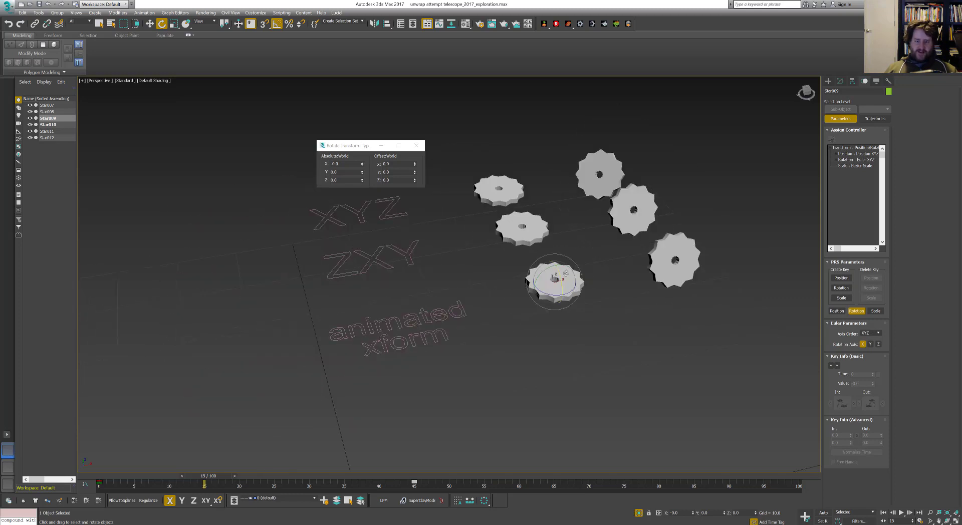
click(902, 512)
click(840, 81)
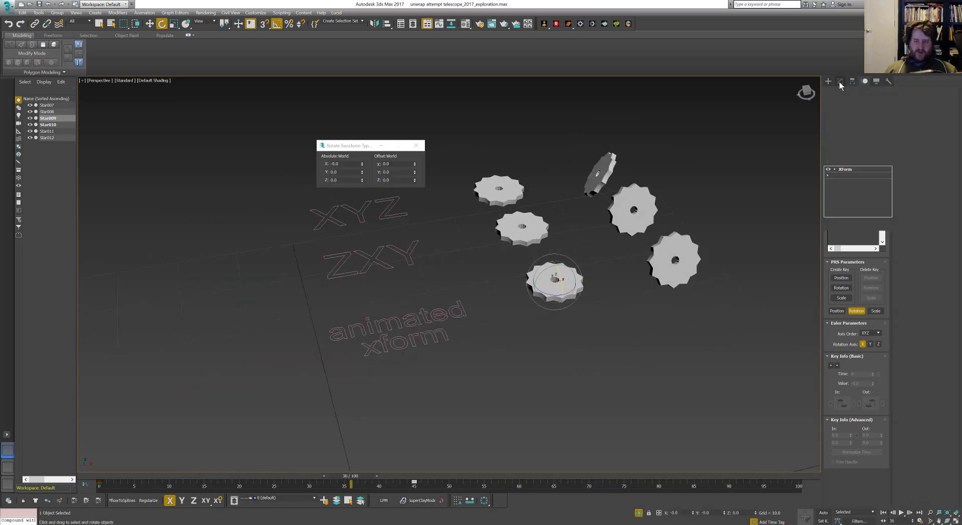
alt+middle_drag(676, 262, 590, 286)
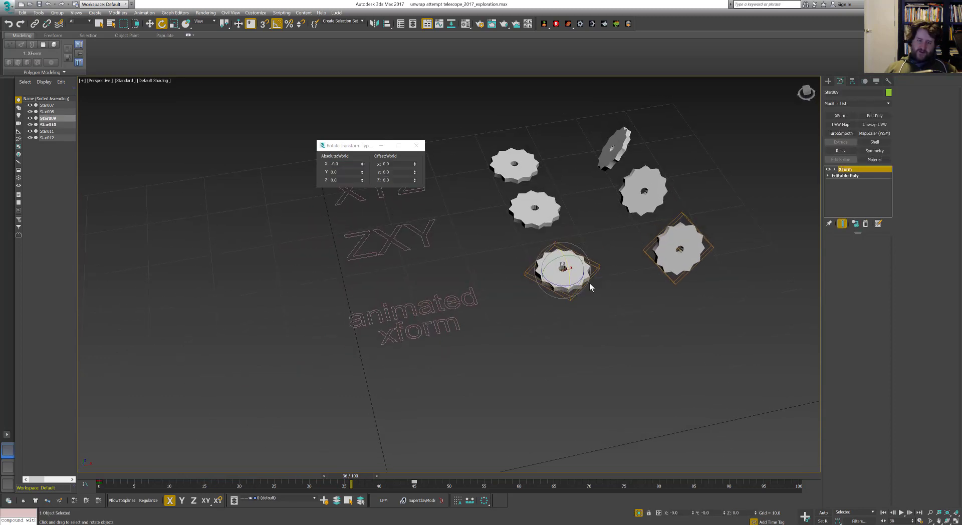
right_click(581, 275)
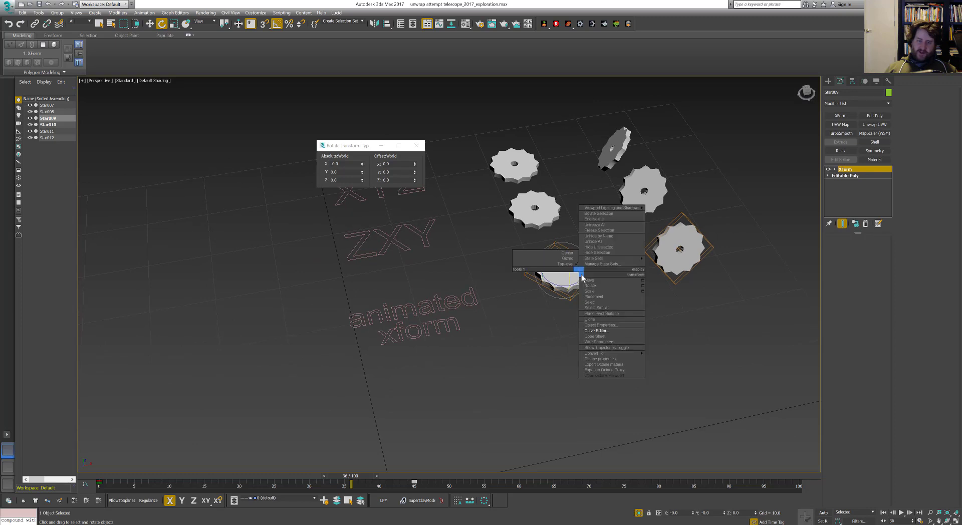
click(600, 325)
click(493, 251)
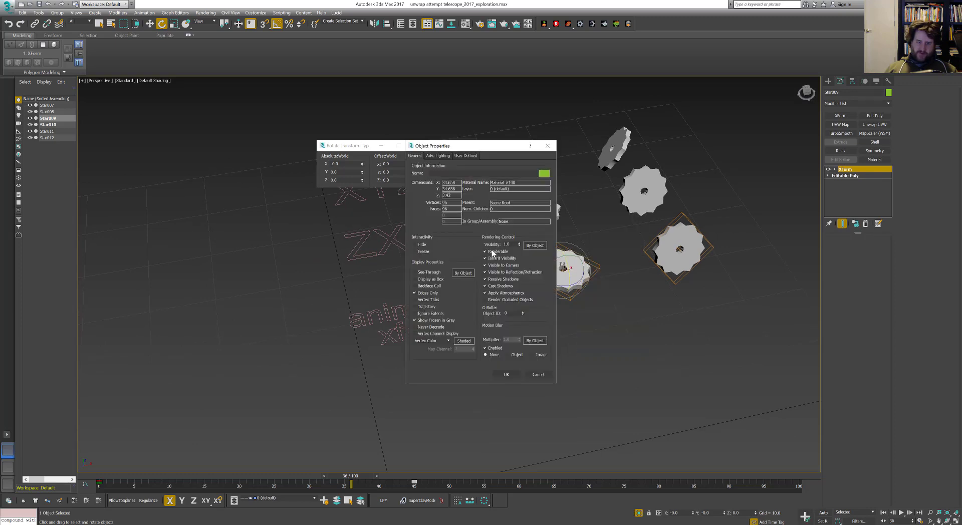
click(539, 374)
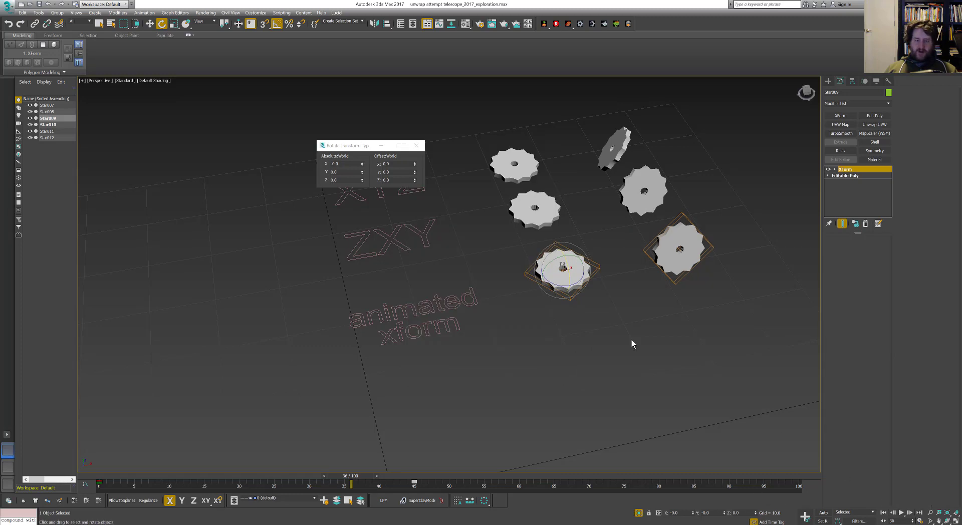
Clone the flat XYZ gear and place the copy on the open grid in front of the animated xform gears
alt+middle_drag(631, 339, 513, 230)
click(460, 199)
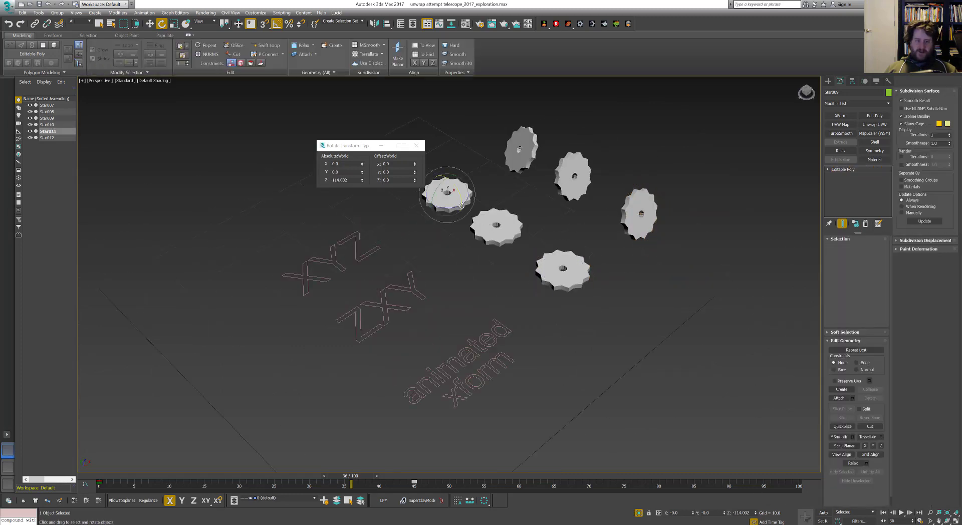
key(w)
mouse_move(433, 190)
mouse_down()
mouse_move(637, 330)
mouse_move(620, 323)
mouse_up()
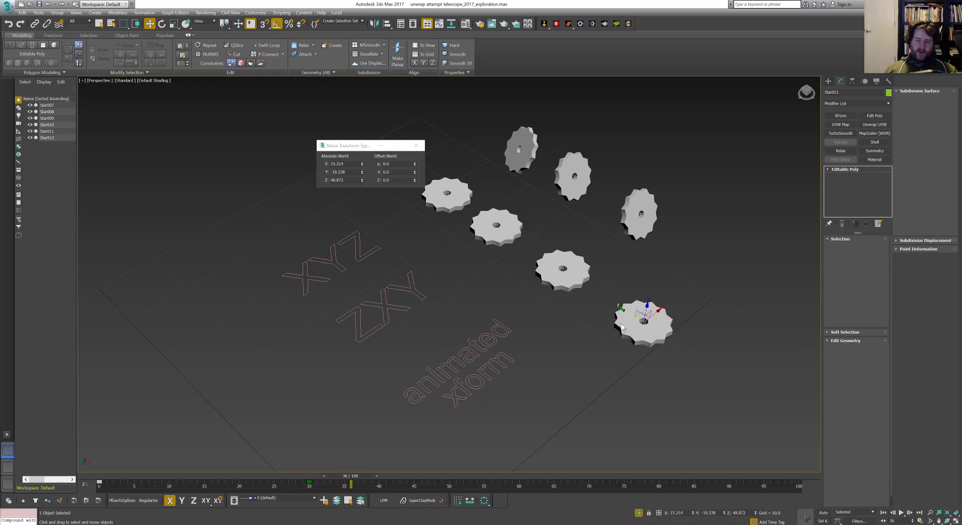
click(481, 300)
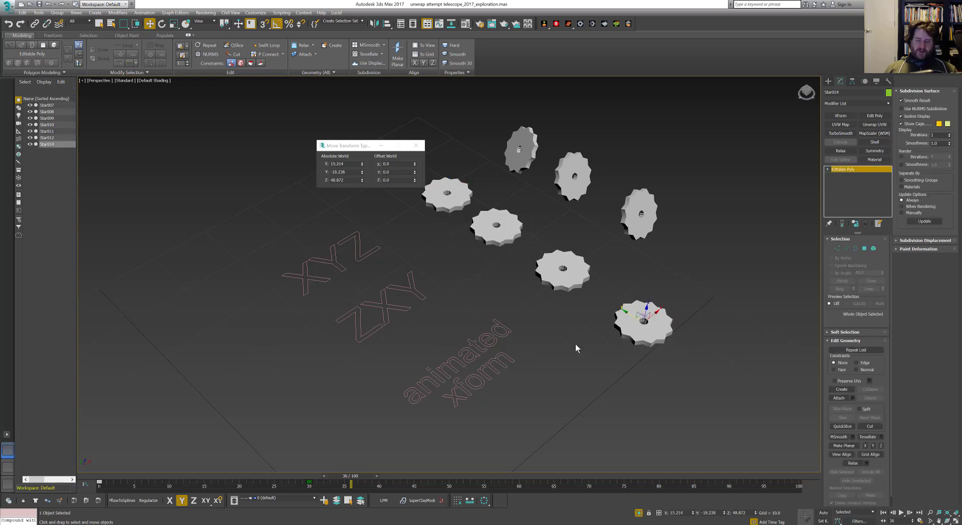
Isolate the animated xform gears with the new copy, select the copy, clear its existing keys and go to frame 30
alt+middle_drag(574, 344, 560, 344)
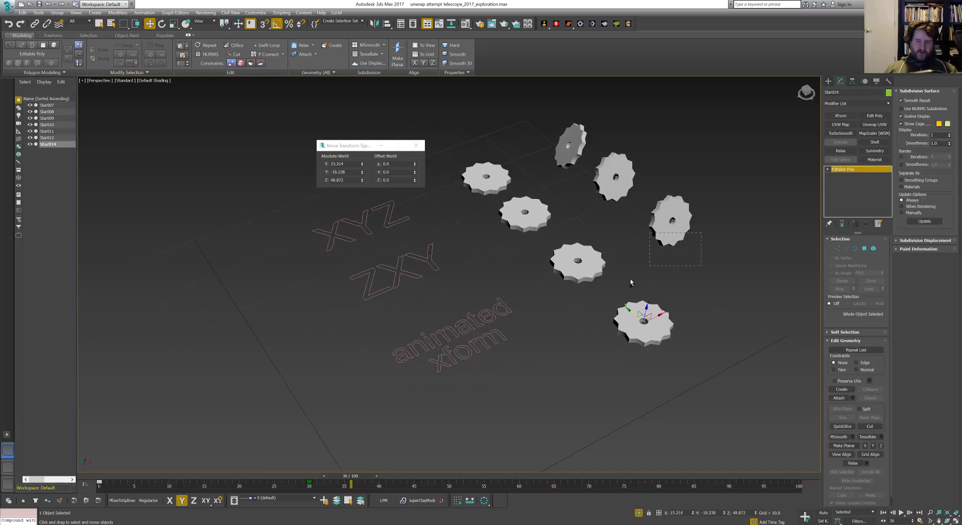
ctrl+drag(609, 296, 606, 298)
key(alt+q)
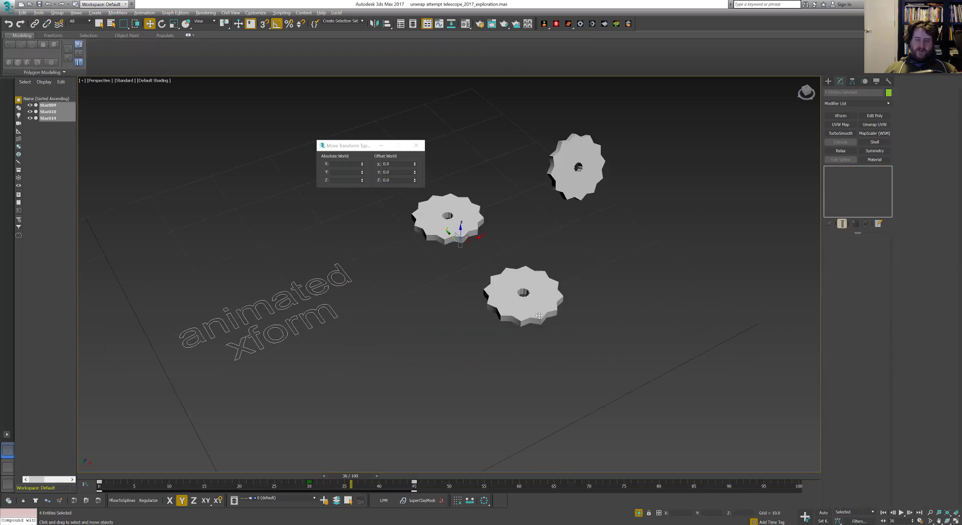
click(533, 281)
mouse_move(587, 285)
alt+middle_down()
mouse_move(549, 291)
mouse_move(587, 283)
alt+middle_up()
drag(103, 476, 303, 486)
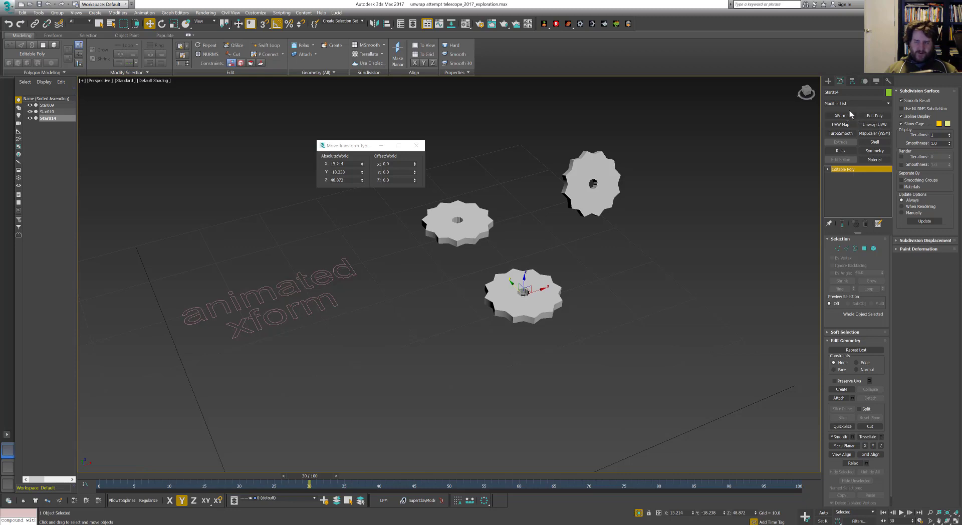
key(x)
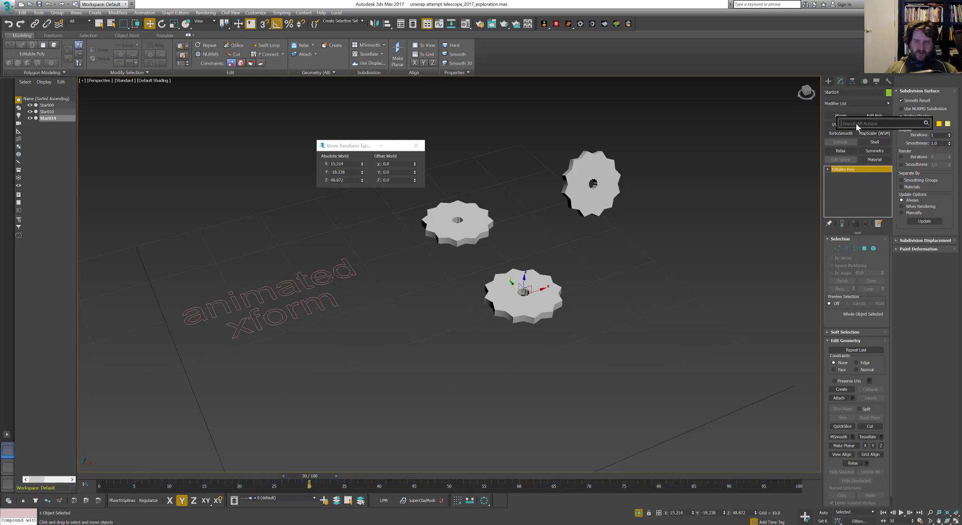
text(xform)
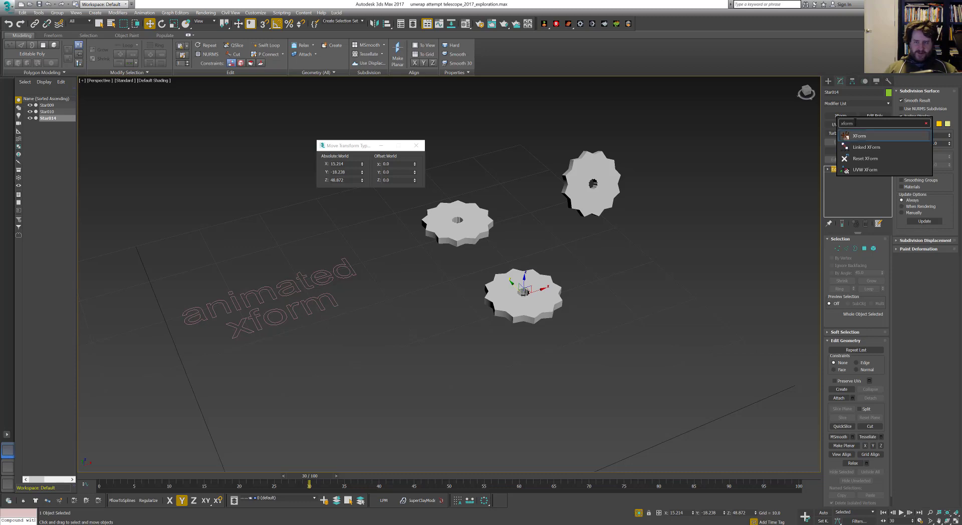
click(867, 103)
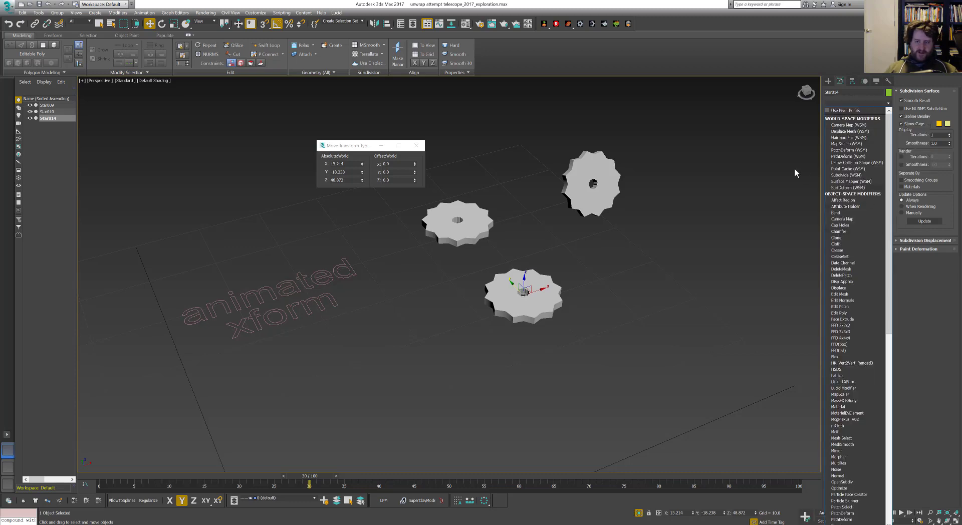
click(862, 103)
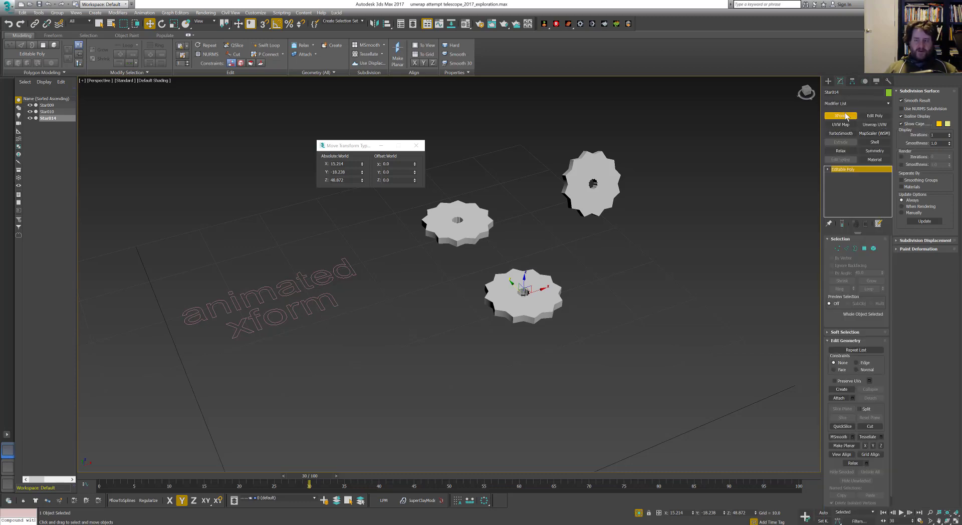
Add an XForm modifier to the gear copy and activate its Gizmo sub-object
click(845, 116)
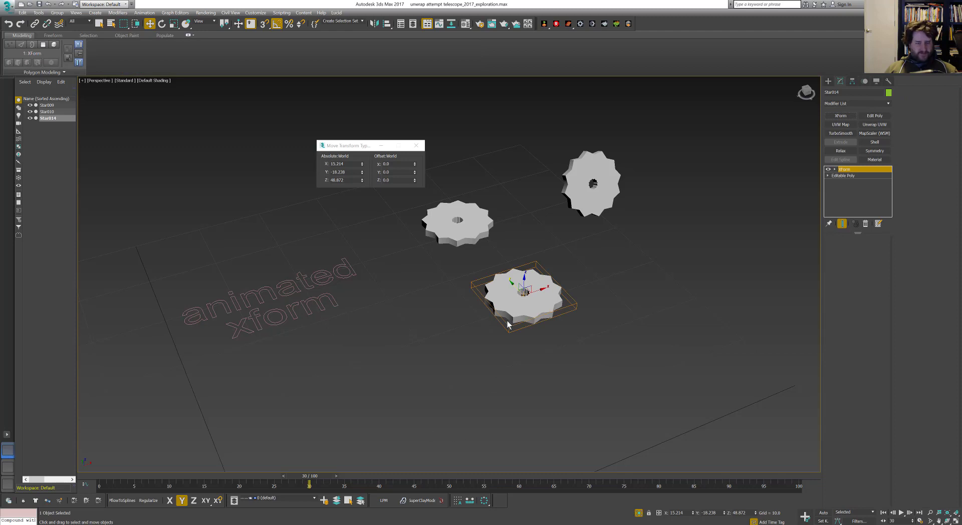
scroll(644, 269, up, 3)
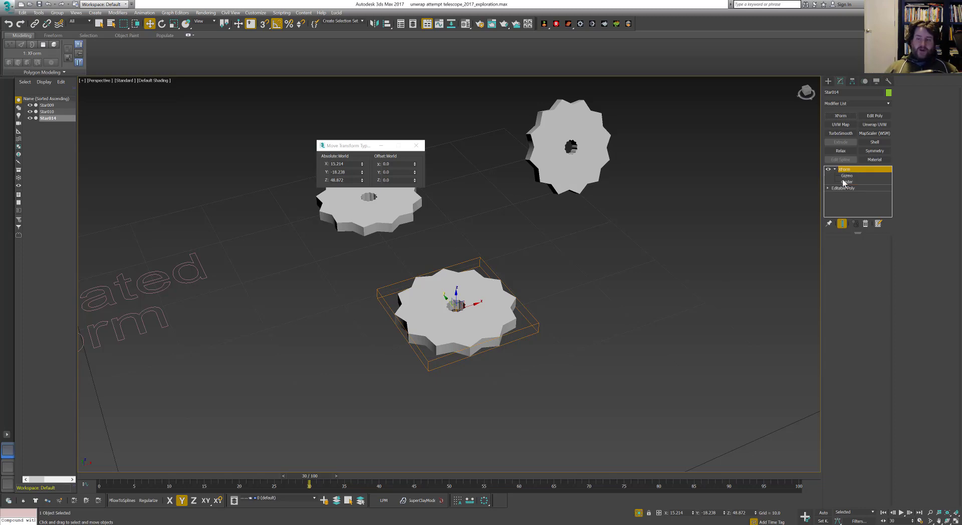
click(846, 176)
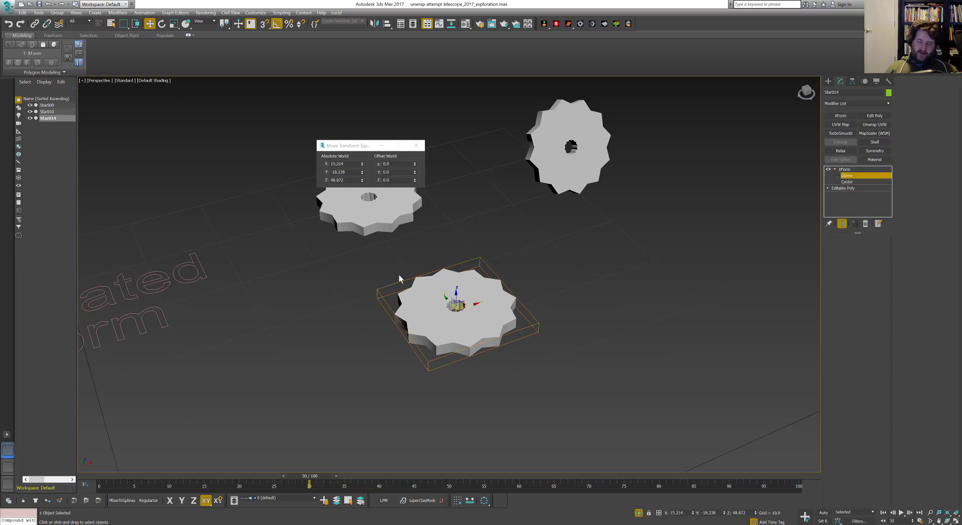
middle_drag(512, 329, 535, 328)
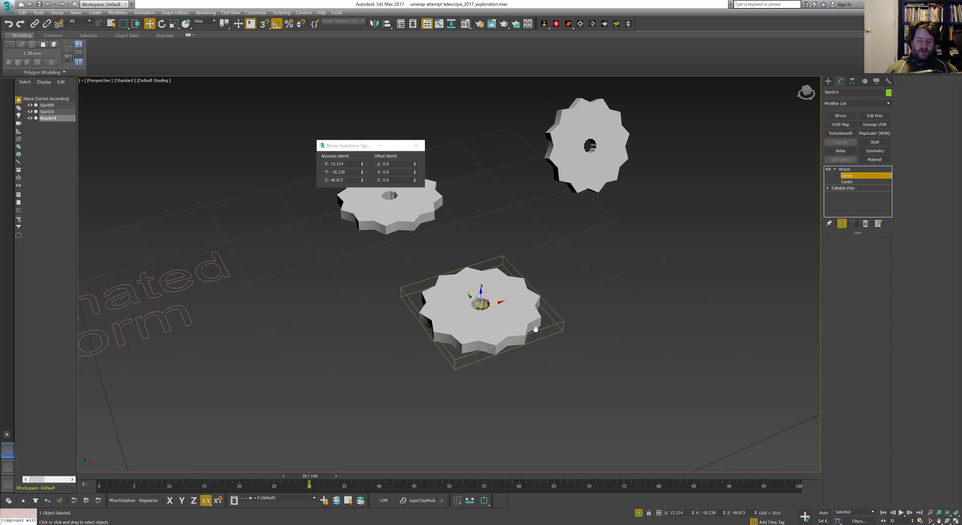
Turn on Auto Key and rotate the XForm gizmo about the Z axis at frame 30
key(n)
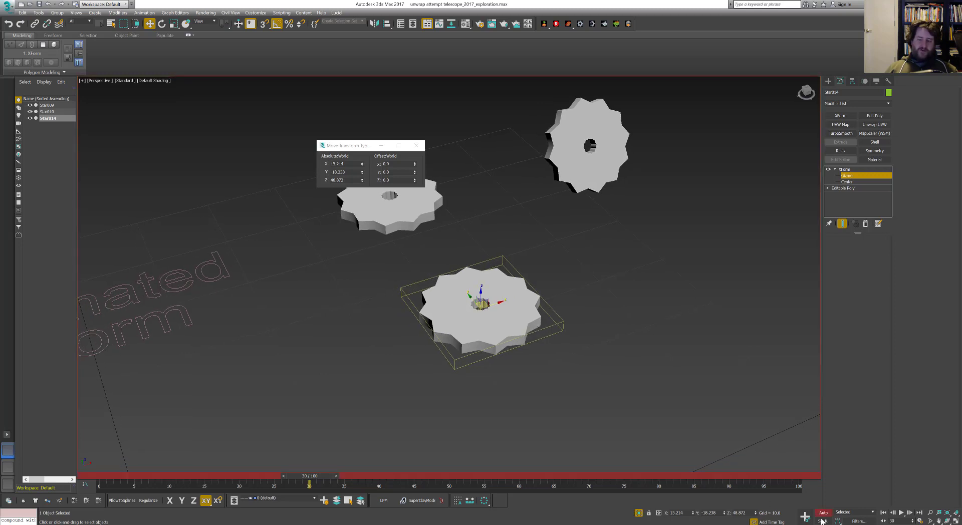
key(e)
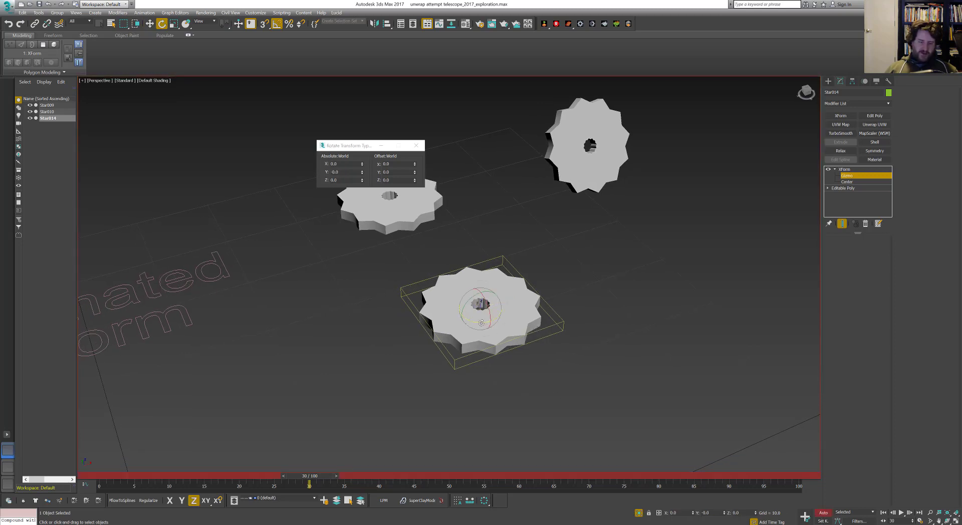
drag(481, 322, 360, 351)
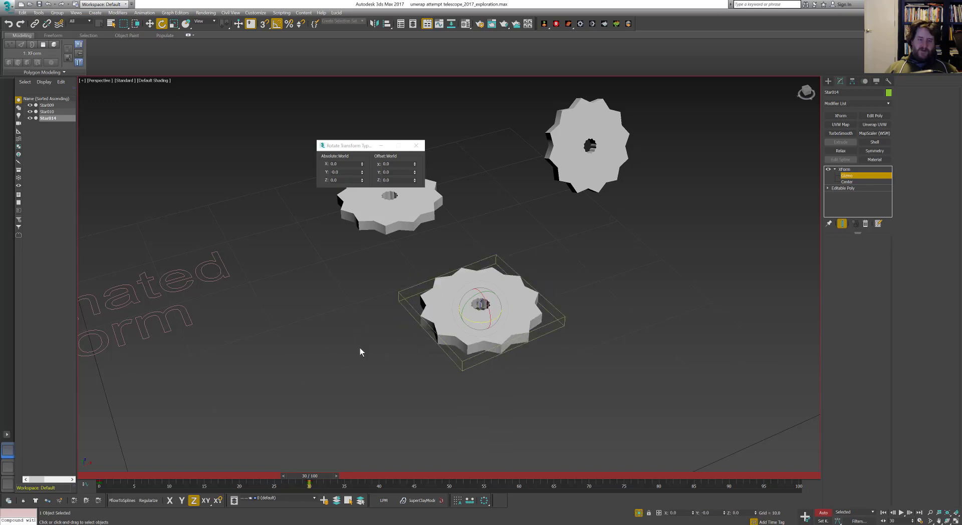
Leave the XForm Gizmo sub-object and open the gear copy's curves in an enlarged Curve Editor
click(859, 176)
key(q)
mouse_move(309, 476)
mouse_down()
mouse_move(150, 482)
mouse_move(364, 475)
mouse_move(321, 480)
mouse_up()
key(e)
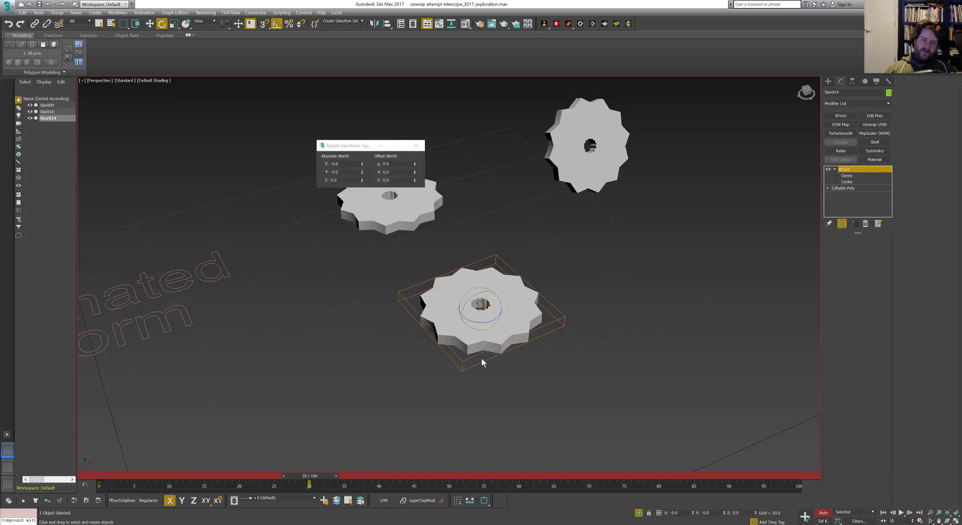
right_click(454, 324)
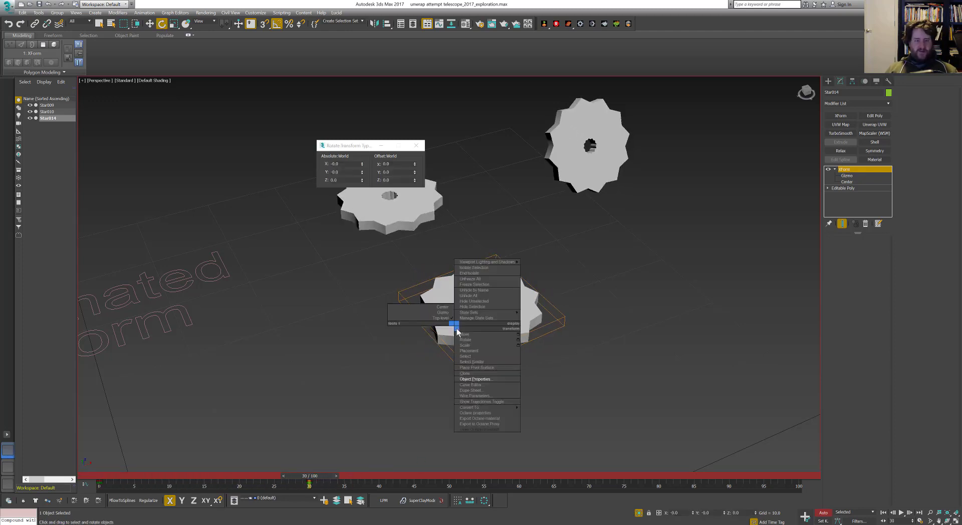
click(474, 384)
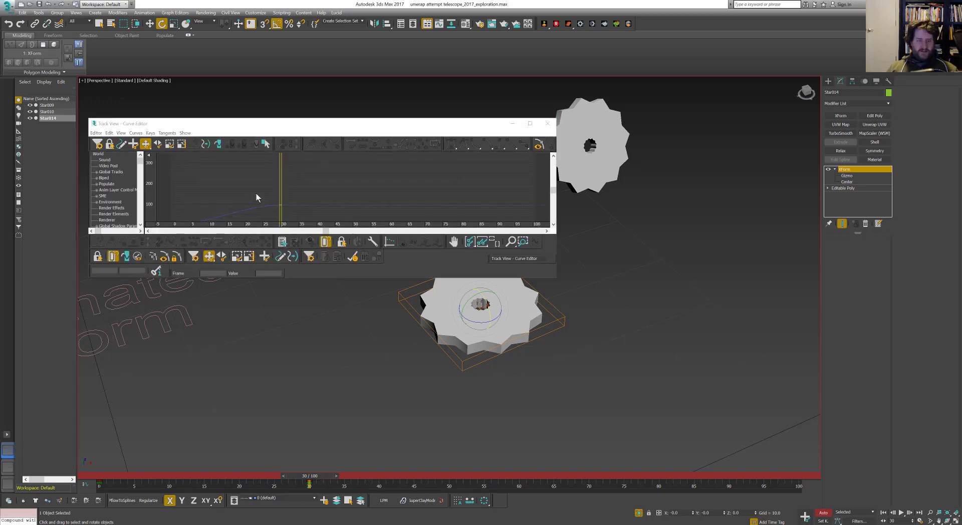
drag(556, 278, 534, 392)
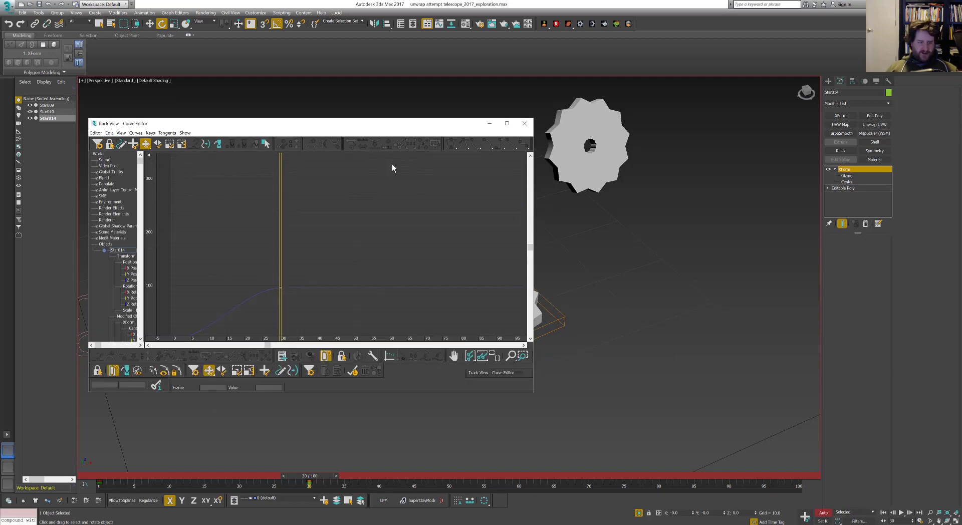
middle_drag(307, 241, 373, 194)
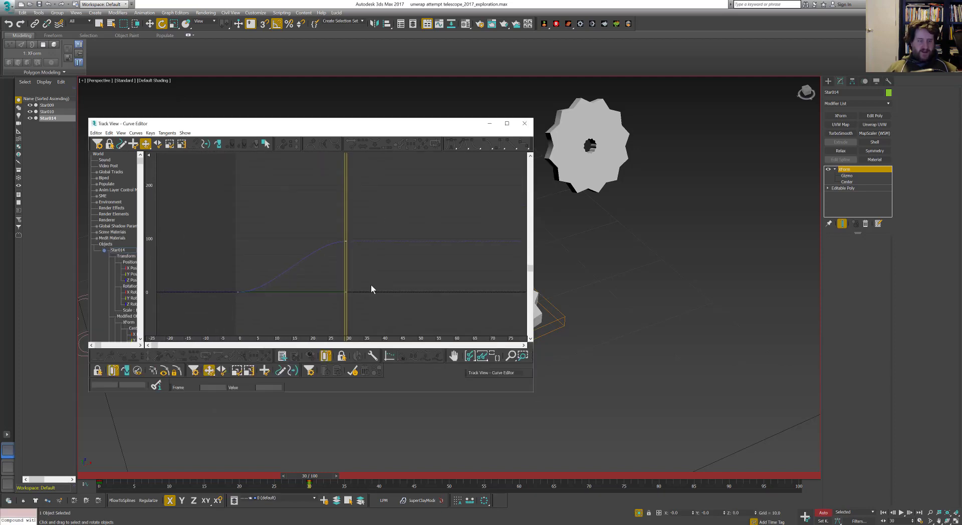
Select the gizmo rotation keys at frames 0 and 30 and set their tangents to linear
drag(371, 305, 325, 226)
ctrl+drag(253, 278, 216, 332)
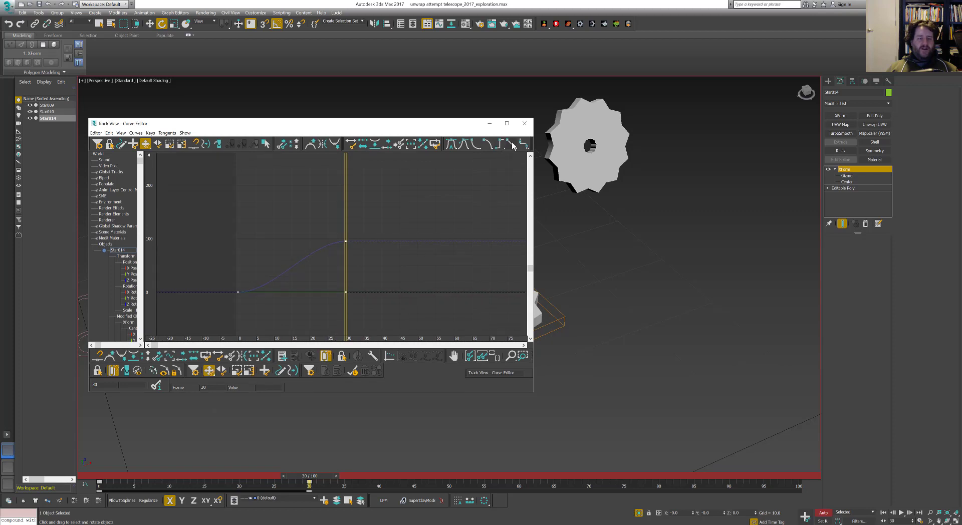
click(423, 236)
click(346, 241)
click(331, 220)
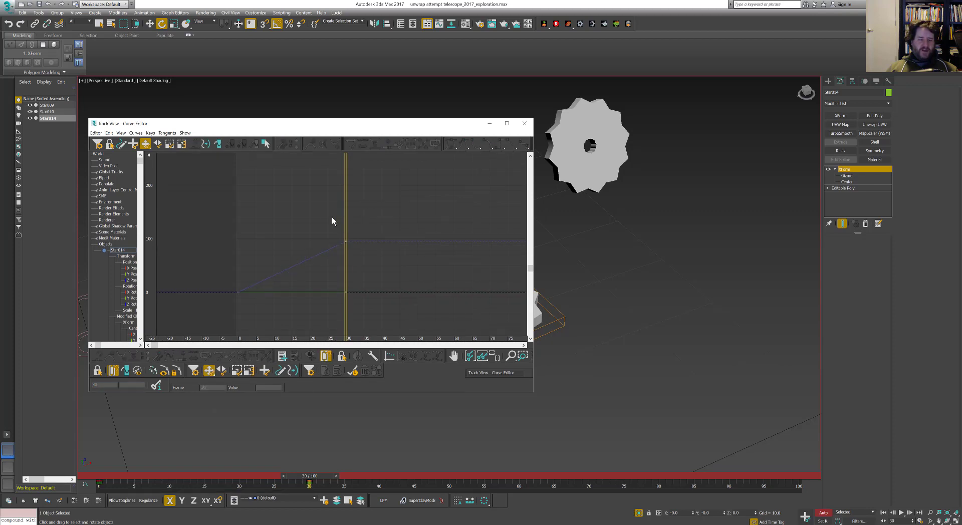
Set the out-of-range type after the frame 30 rotation keys to Linear and check the spin in the viewport
drag(385, 306, 324, 216)
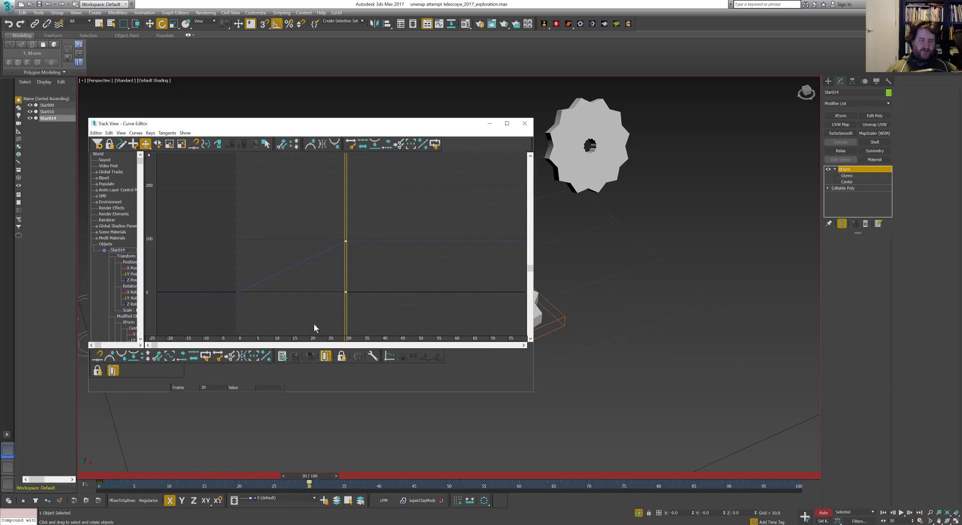
click(316, 198)
drag(387, 328, 386, 327)
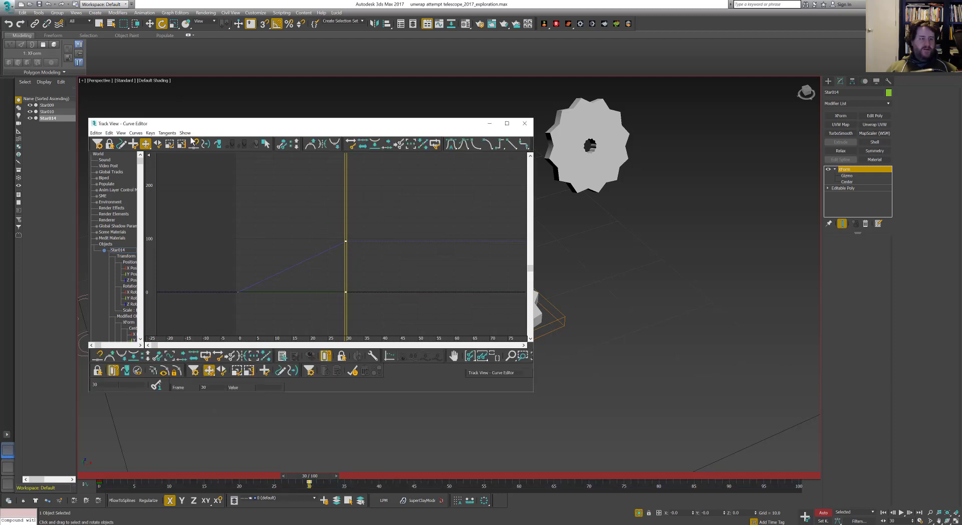
click(141, 133)
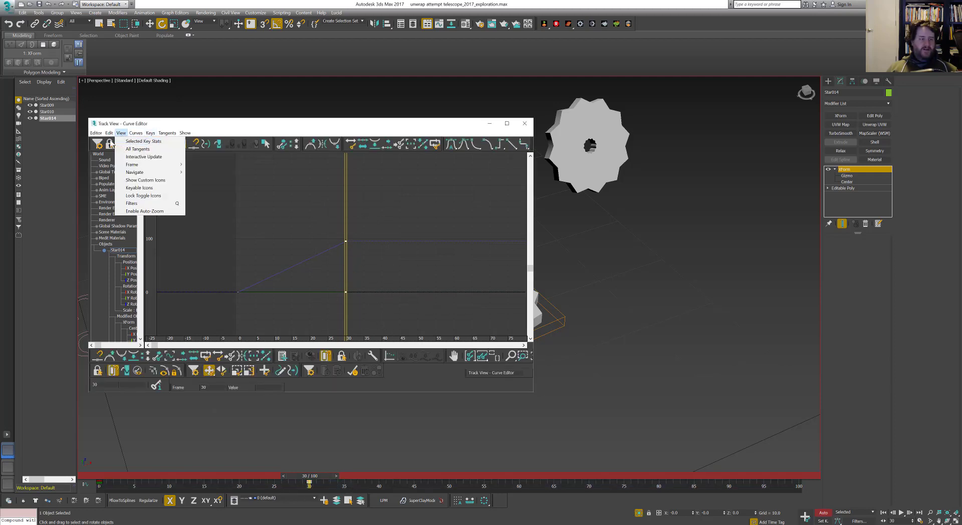
mouse_move(109, 135)
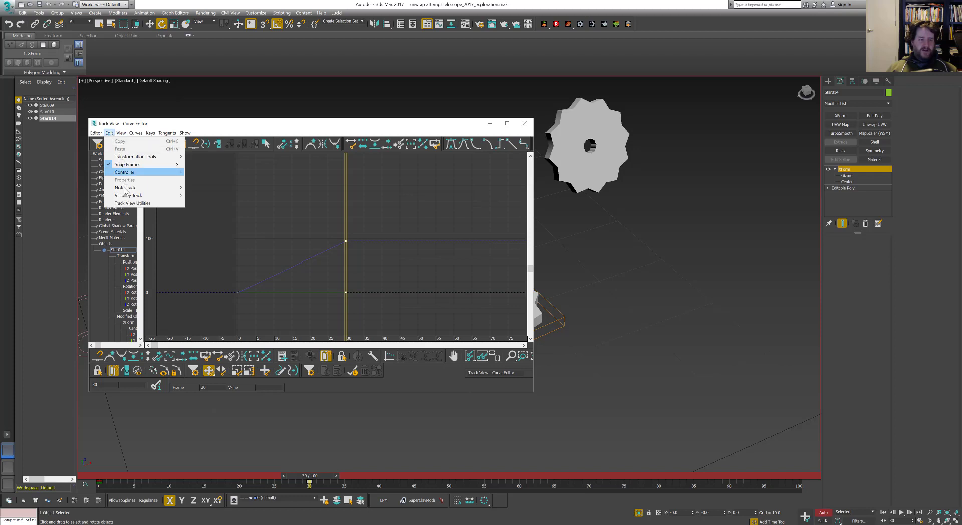
mouse_move(146, 172)
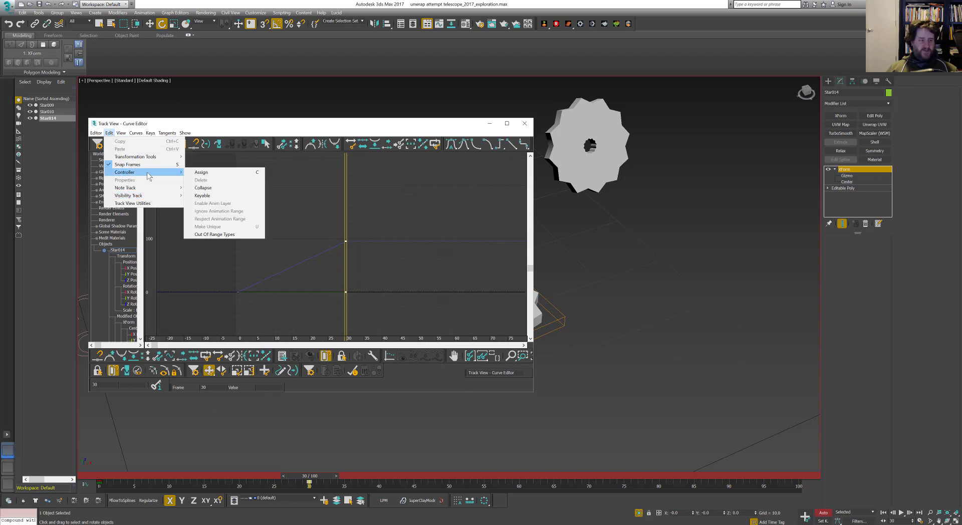
click(208, 227)
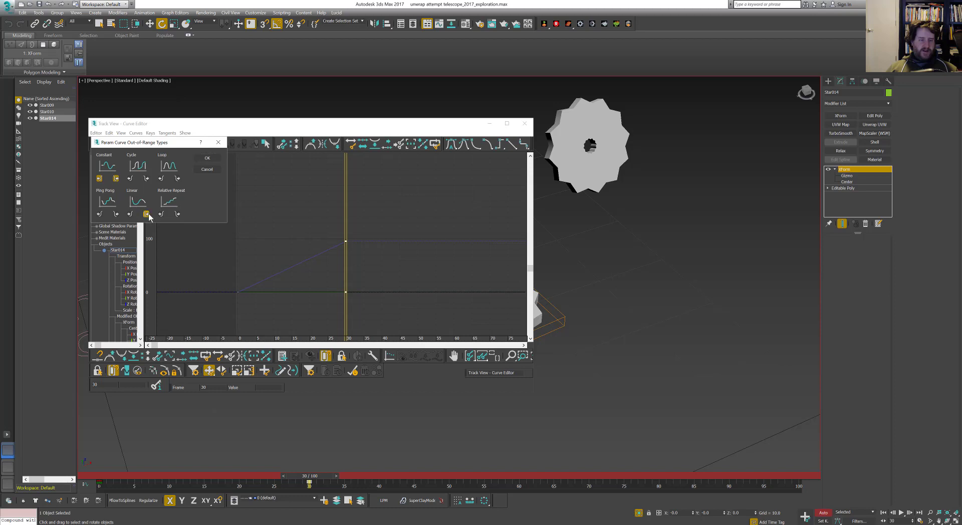
click(206, 160)
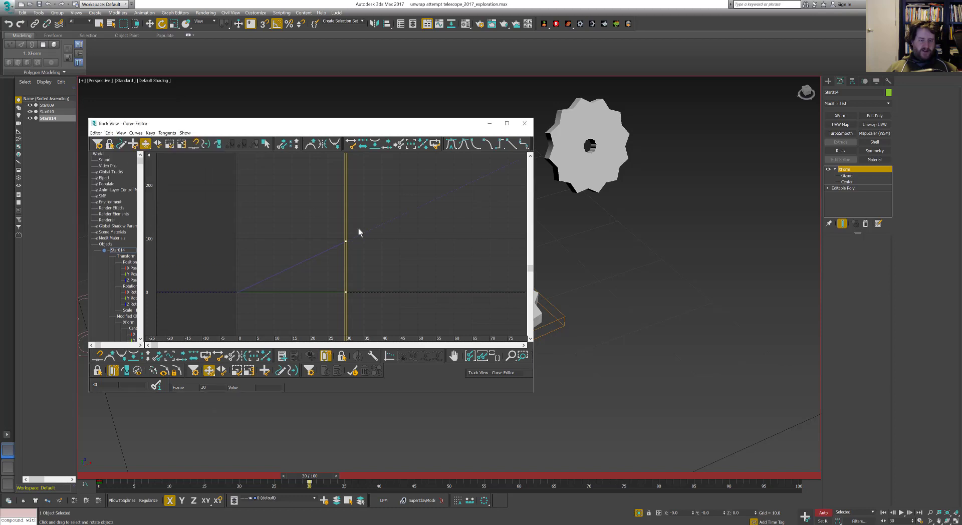
middle_drag(454, 197, 369, 267)
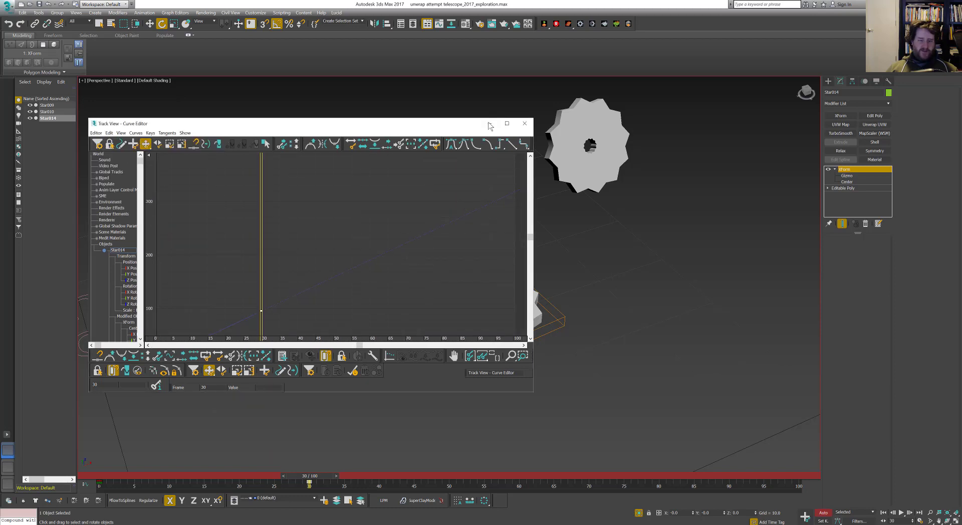
click(489, 123)
mouse_move(311, 477)
mouse_down()
mouse_move(726, 468)
mouse_move(326, 481)
mouse_up()
key(e)
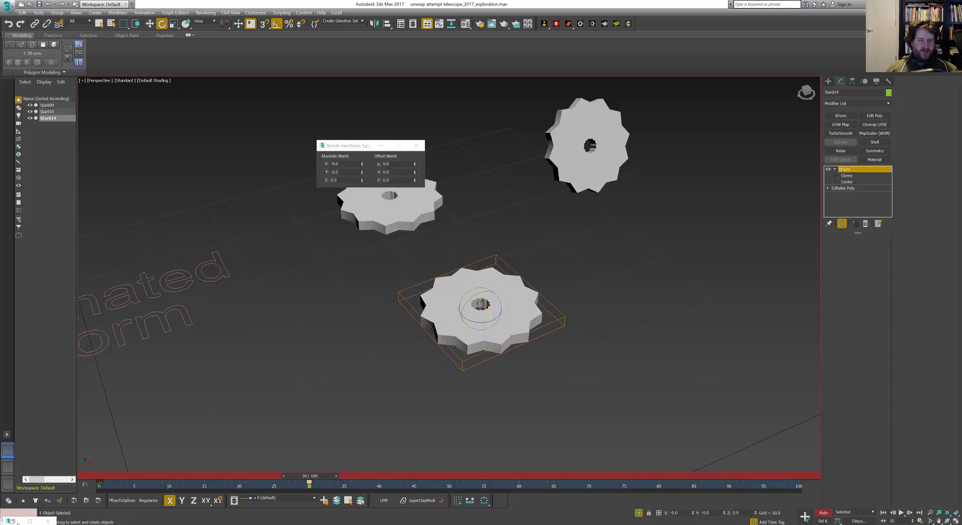
Reverse the spin by lowering the frame 30 Z rotation key to about -84 in the Curve Editor
double_click(17, 521)
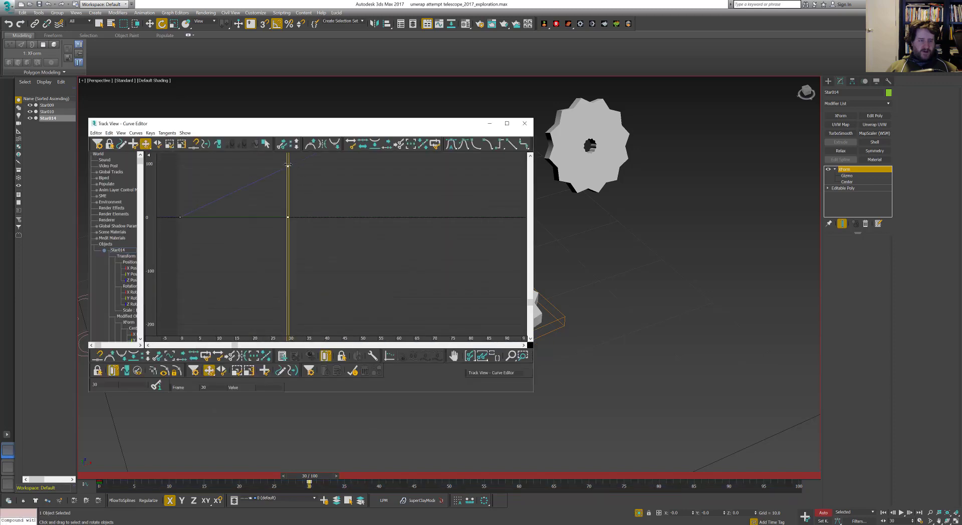
click(288, 166)
click(288, 167)
drag(289, 167, 288, 261)
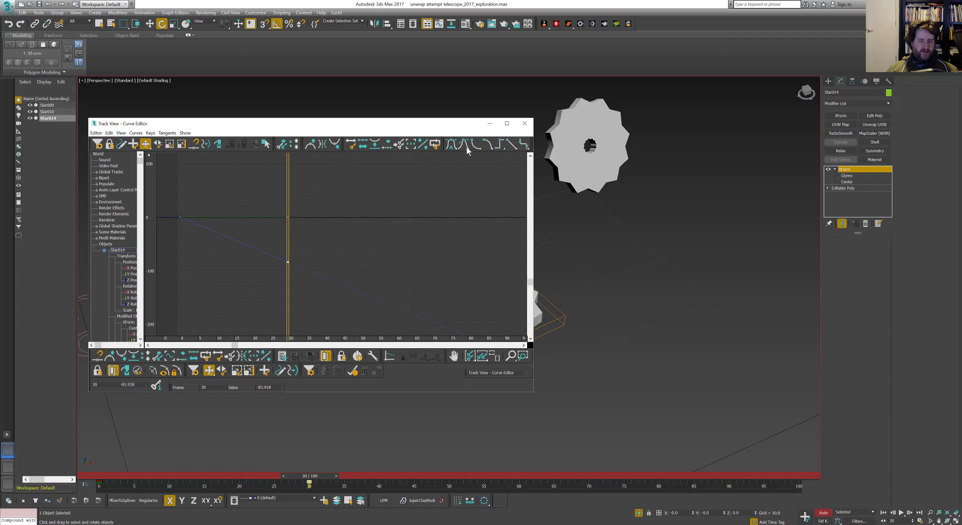
Minimize the Curve Editor, preview the gear's reversed spin over the timeline and turn off Auto Key
click(487, 125)
drag(101, 479, 780, 483)
key(/)
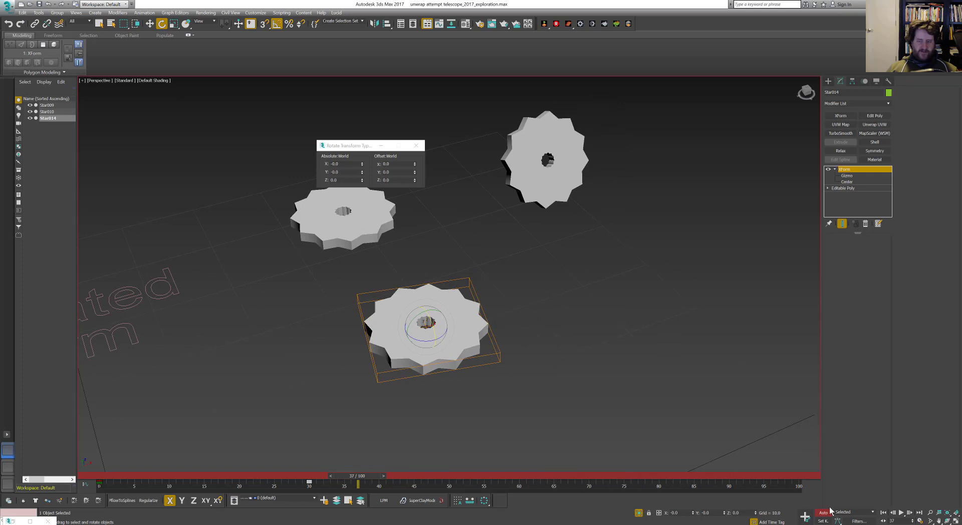
key(n)
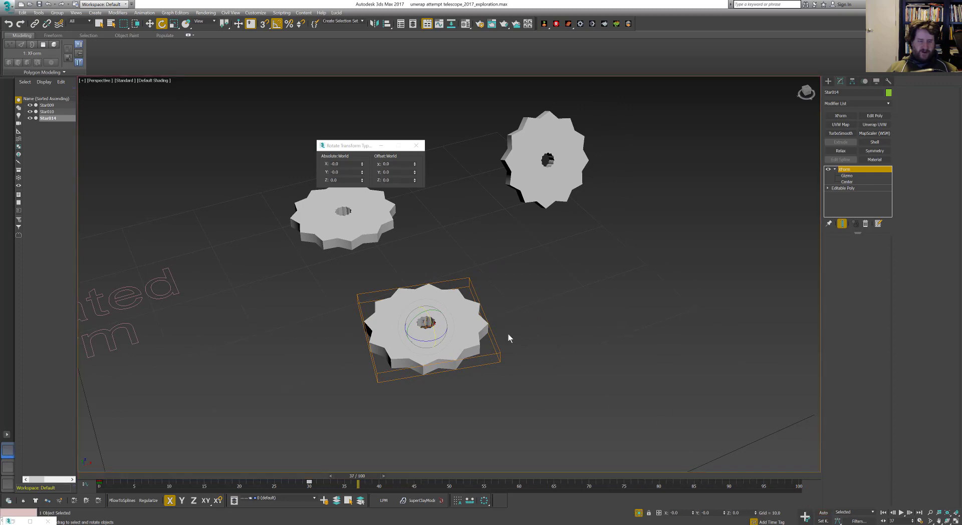
Clone the XForm gear as an instance along the X axis, beside the original
key(w)
middle_drag(455, 333, 396, 343)
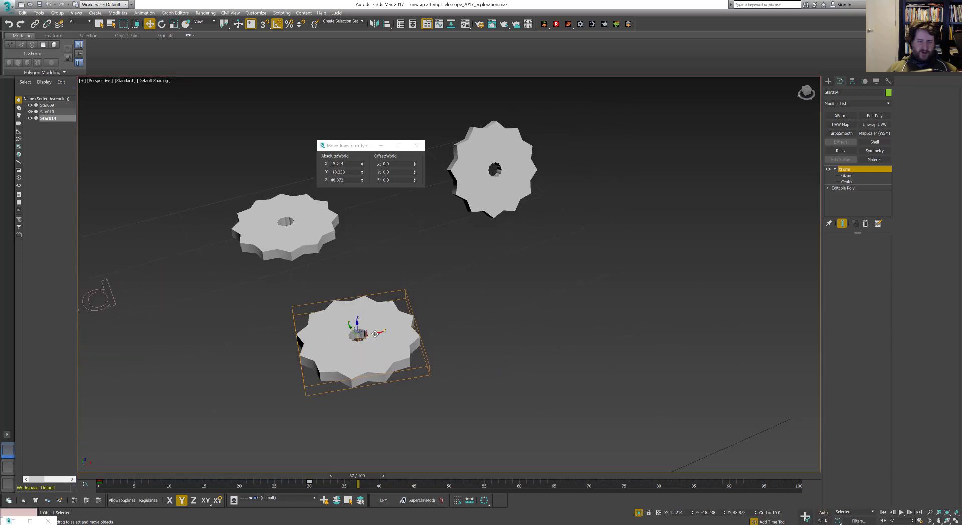
shift+drag(374, 333, 597, 266)
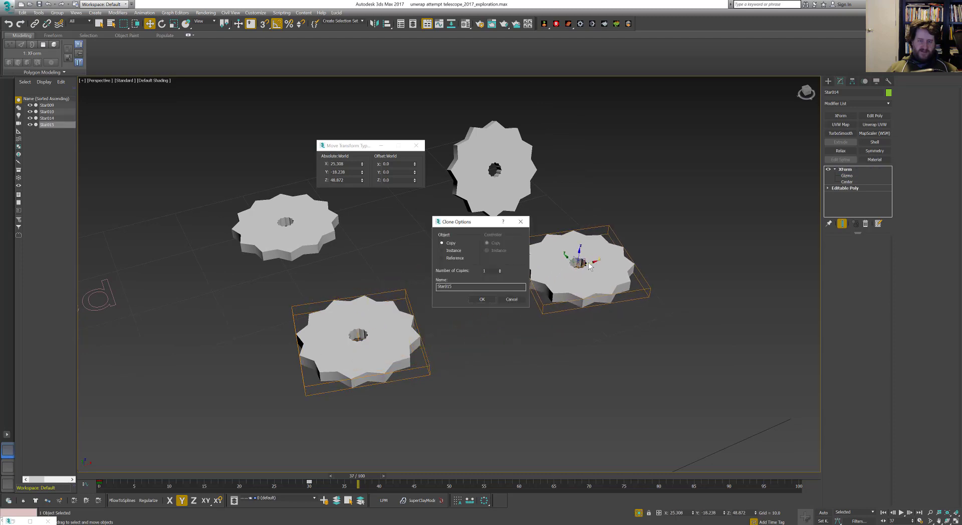
click(453, 251)
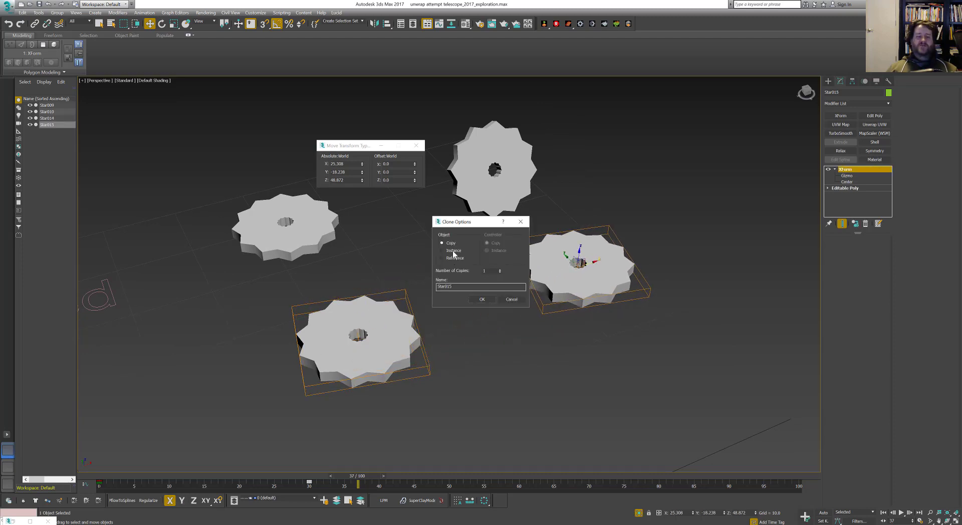
click(482, 299)
Select the two instanced gears in turn and scrub and play the animation to compare their spin
click(374, 361)
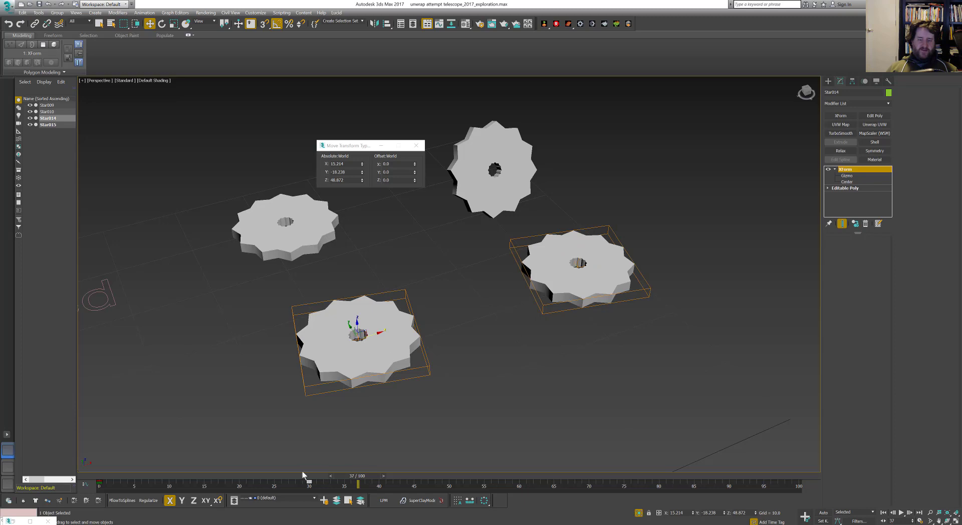
click(577, 284)
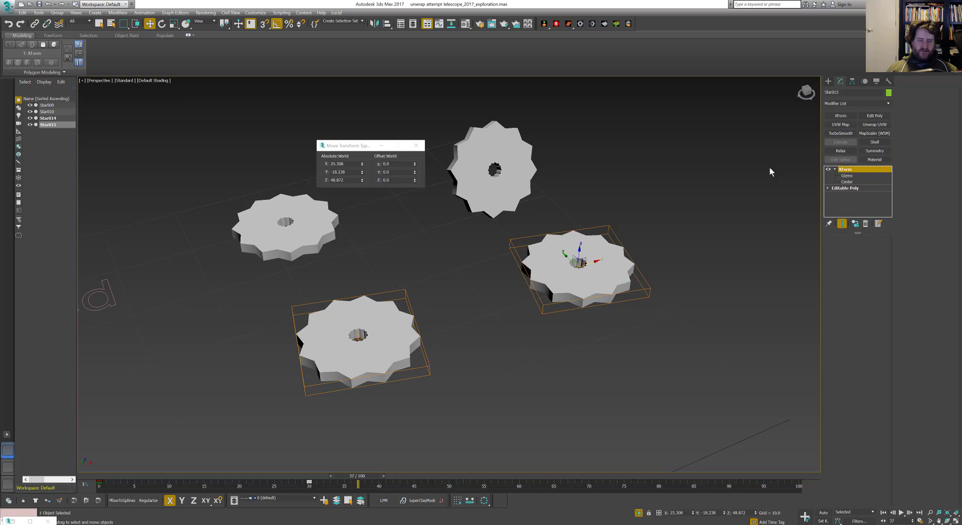
drag(199, 474, 471, 470)
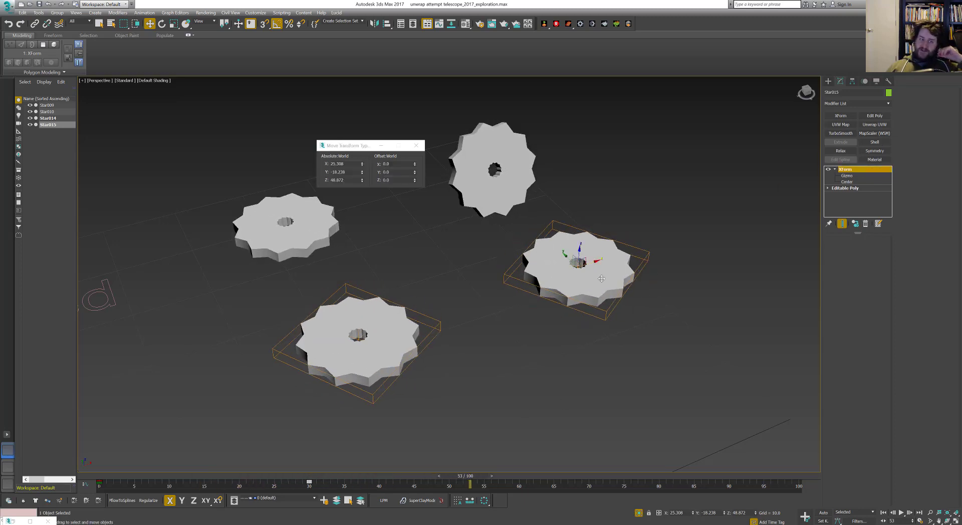
click(411, 349)
middle_drag(587, 298, 404, 416)
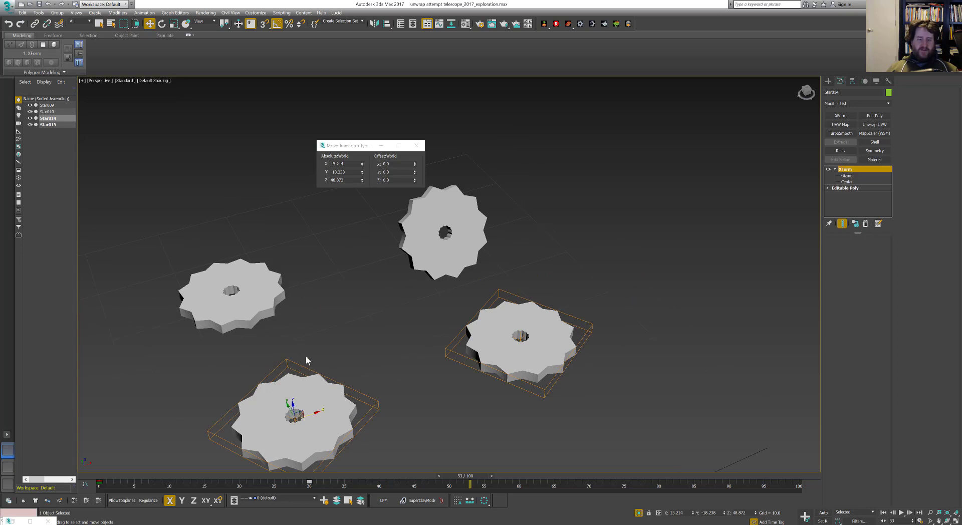
middle_drag(527, 363, 533, 311)
click(535, 322)
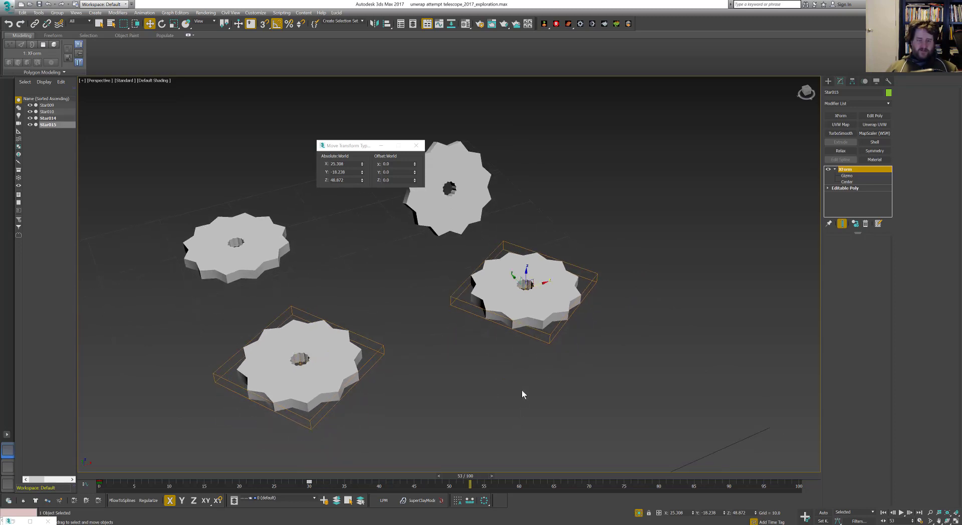
drag(460, 474, 203, 473)
key(slash)
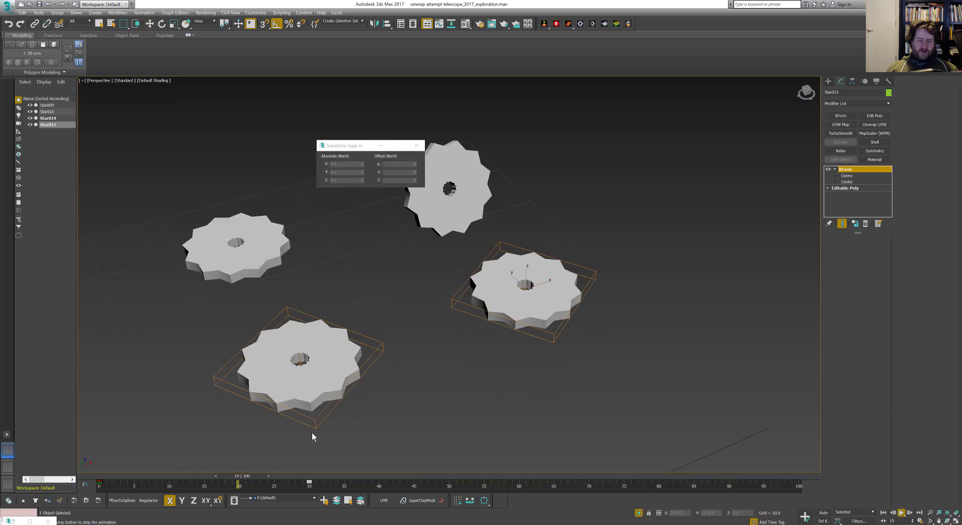
key(slash)
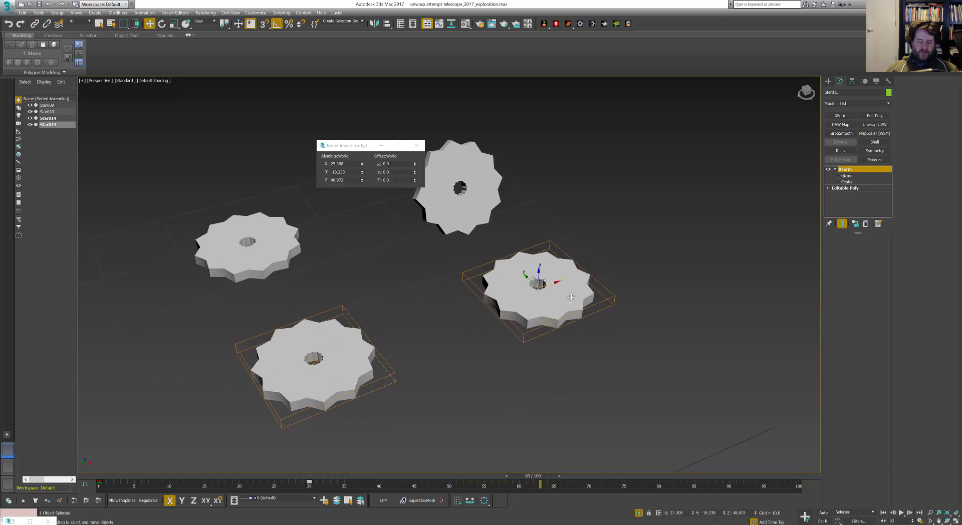
Rotate the instanced gear 45 degrees about X and play the animation to check its spin
key(e)
key(slash)
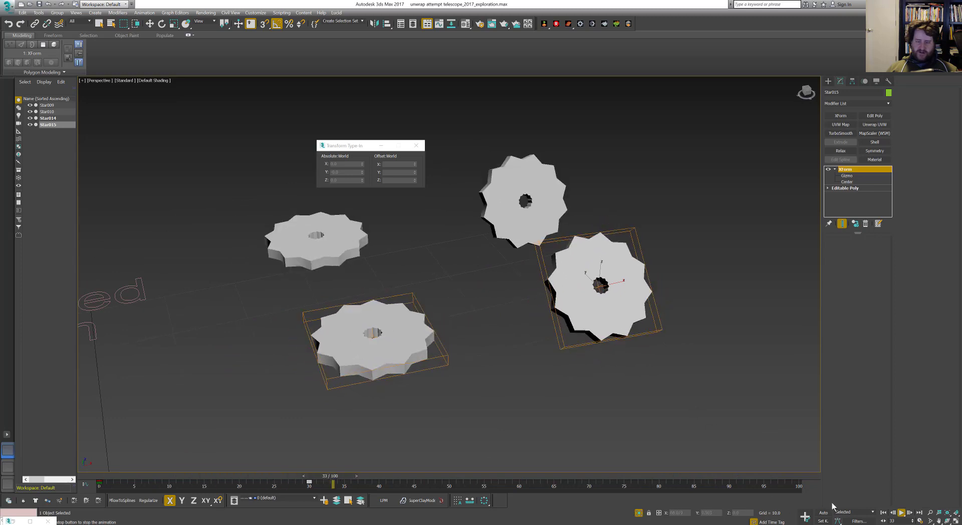
click(902, 513)
key(e)
Exit isolation and compare the new XForm gears with the earlier gear pairs in the full telescope scene
click(638, 513)
alt+middle_drag(632, 498, 556, 353)
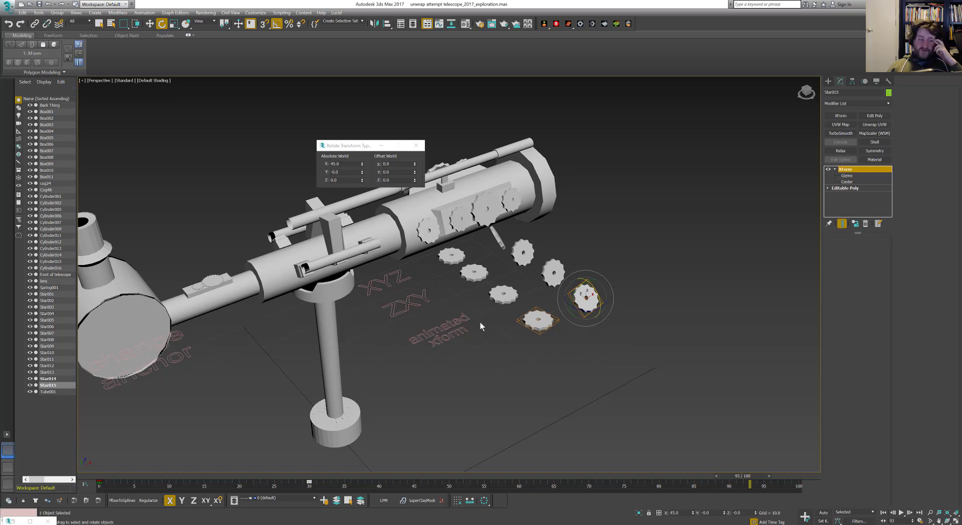
middle_drag(480, 323, 512, 302)
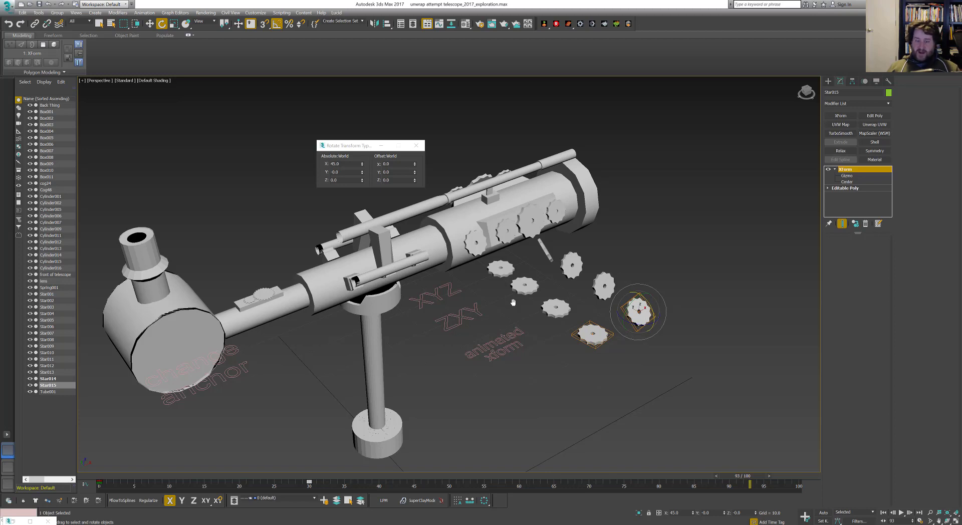
scroll(635, 323, up, 4)
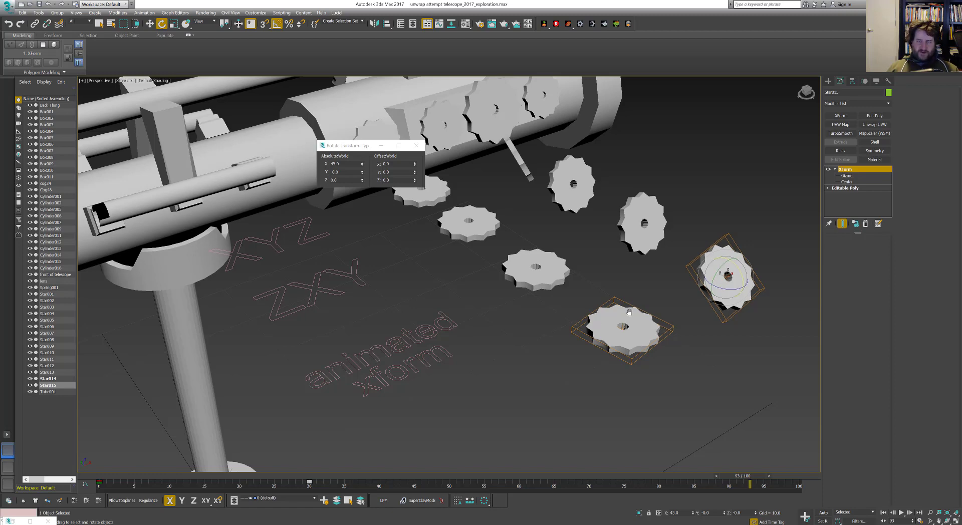
alt+middle_drag(620, 317, 620, 261)
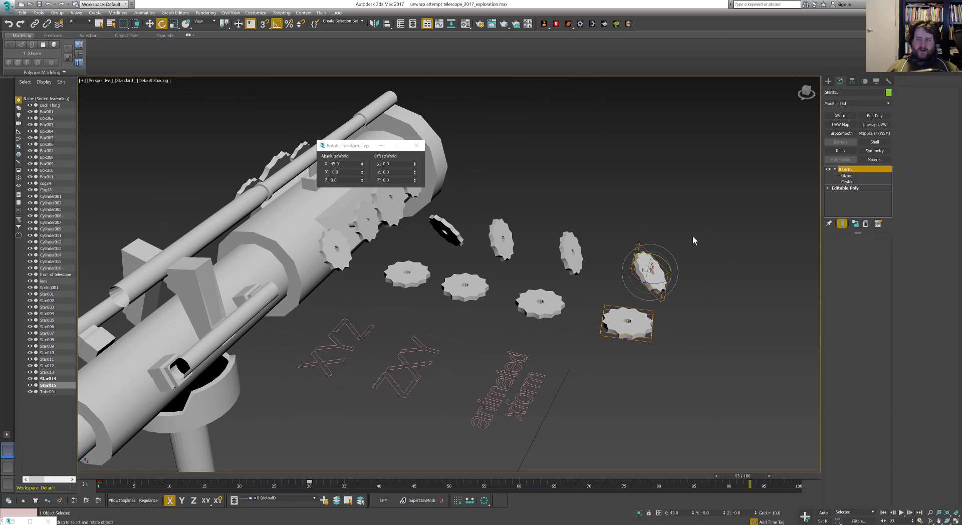
Clone the flat keyframed gear of the first pair as one instance along the Y axis, past the XForm gears, and isolate it
click(827, 80)
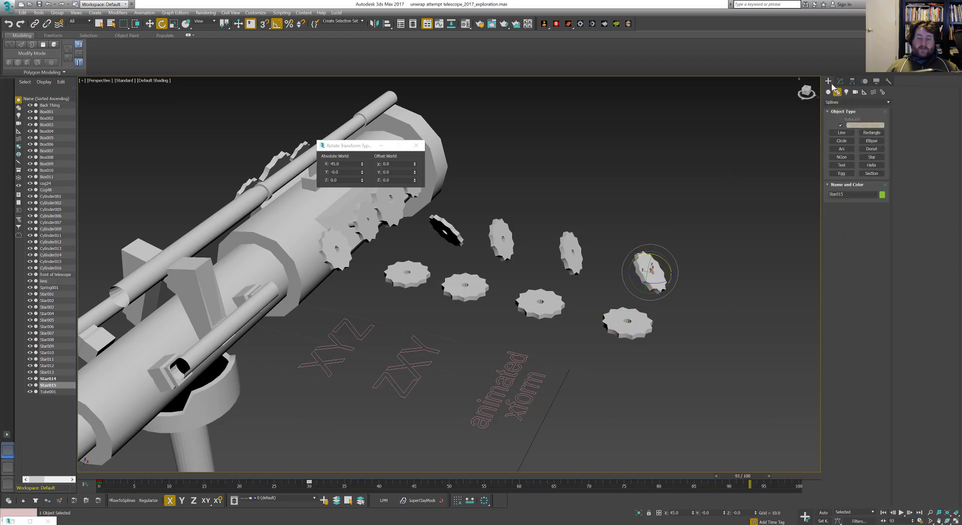
click(644, 321)
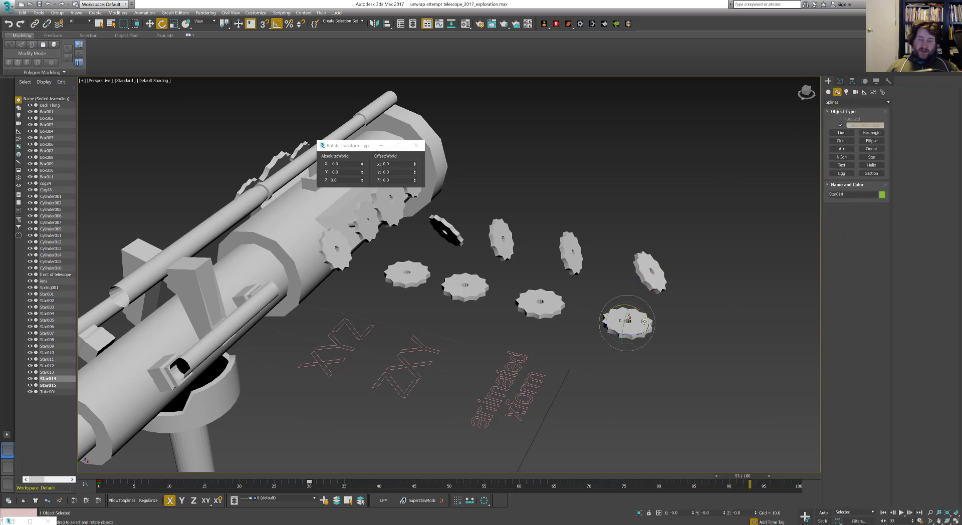
middle_drag(411, 278, 437, 280)
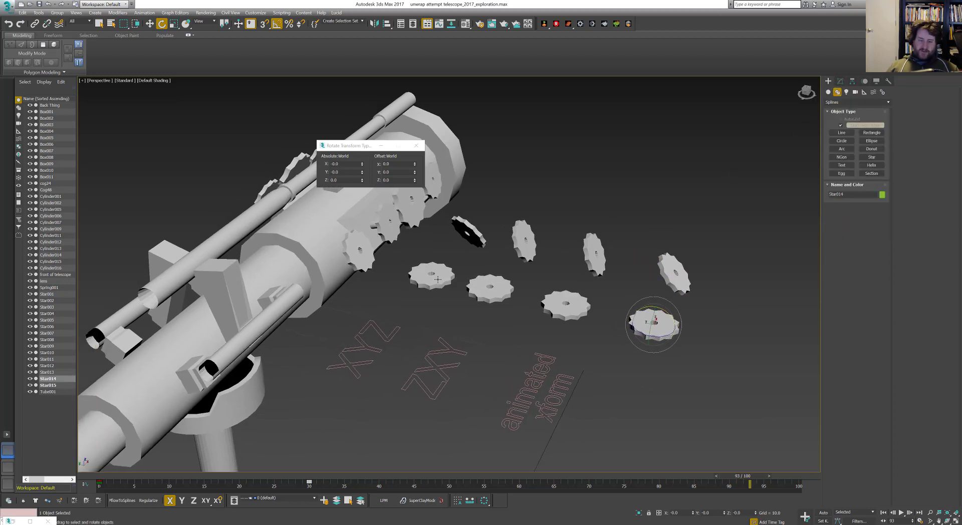
click(438, 279)
key(w)
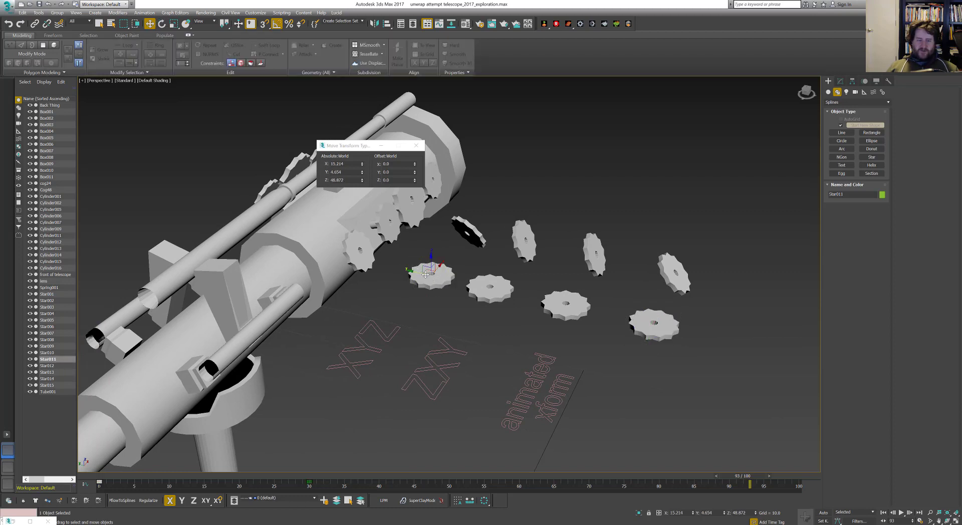
mouse_move(420, 272)
shift+mouse_down()
mouse_move(677, 328)
mouse_move(734, 350)
shift+mouse_up()
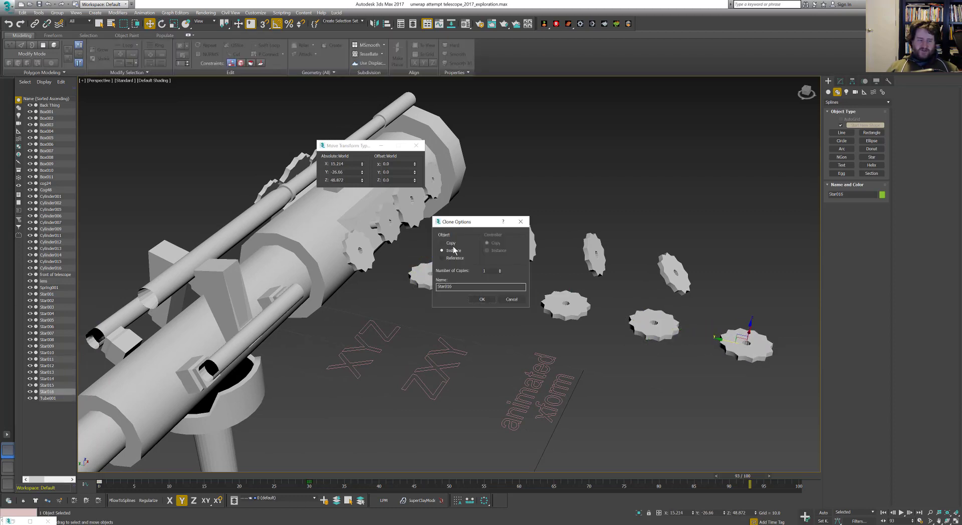
click(481, 299)
key(alt+q)
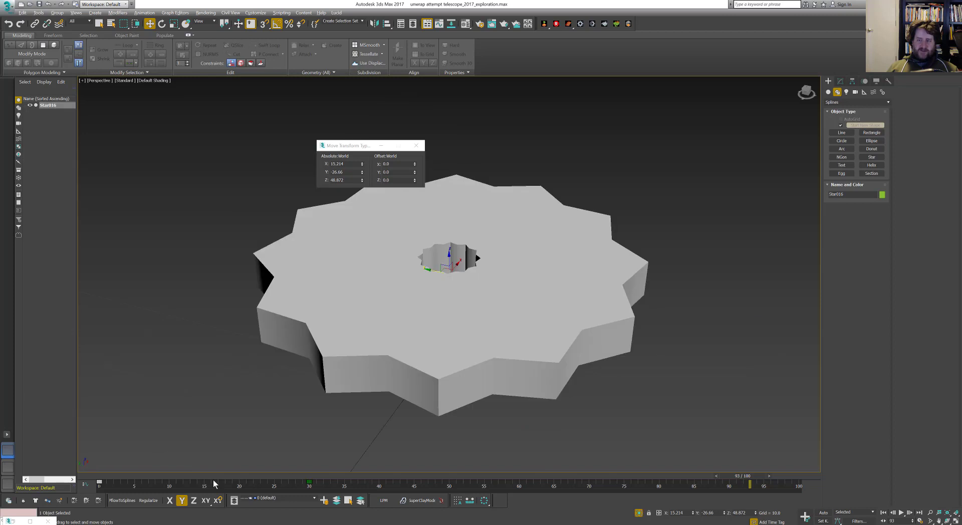
scroll(600, 380, down, 3)
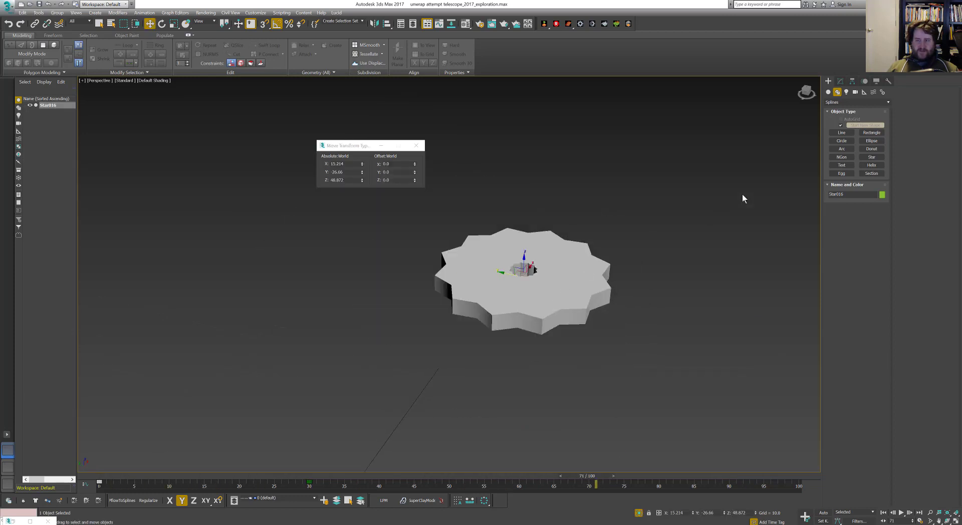
Create a point helper and align it to the centre of the isolated gear
click(828, 92)
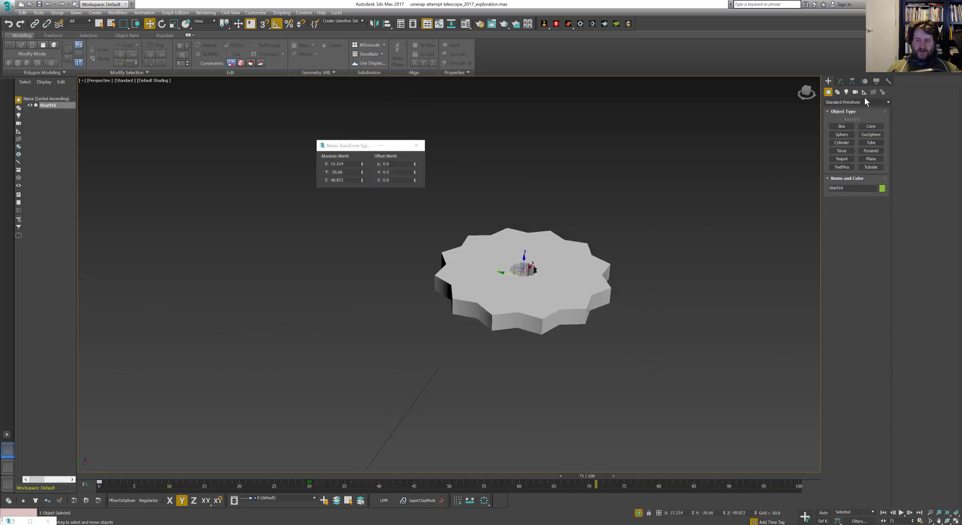
click(862, 92)
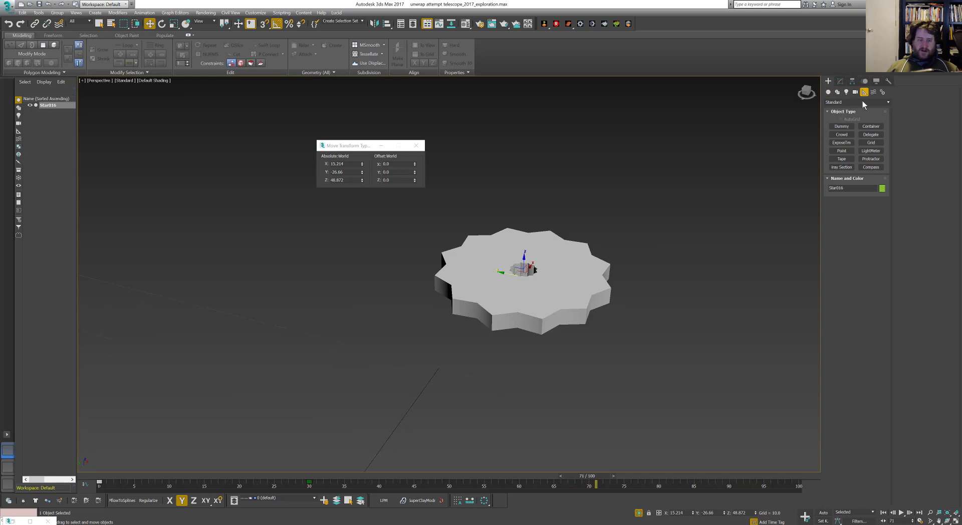
click(842, 151)
key(alt+w)
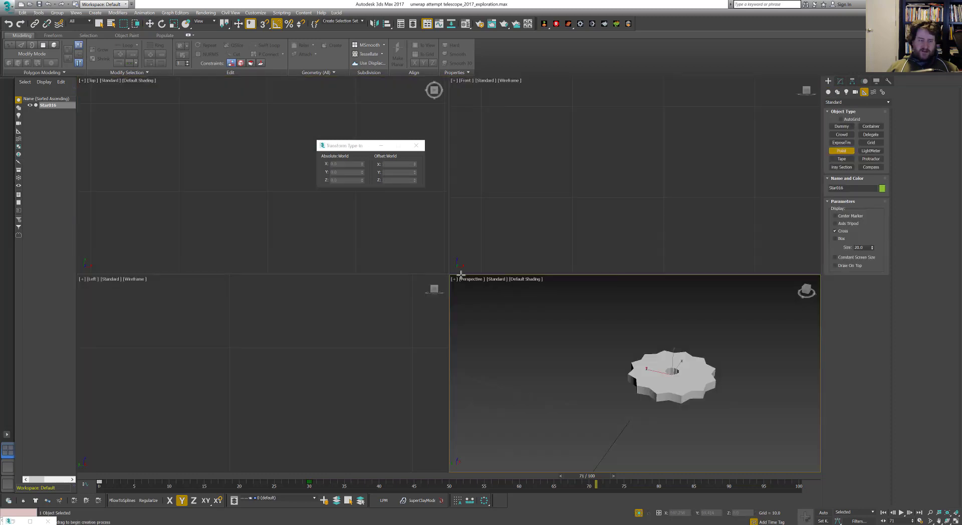
click(948, 512)
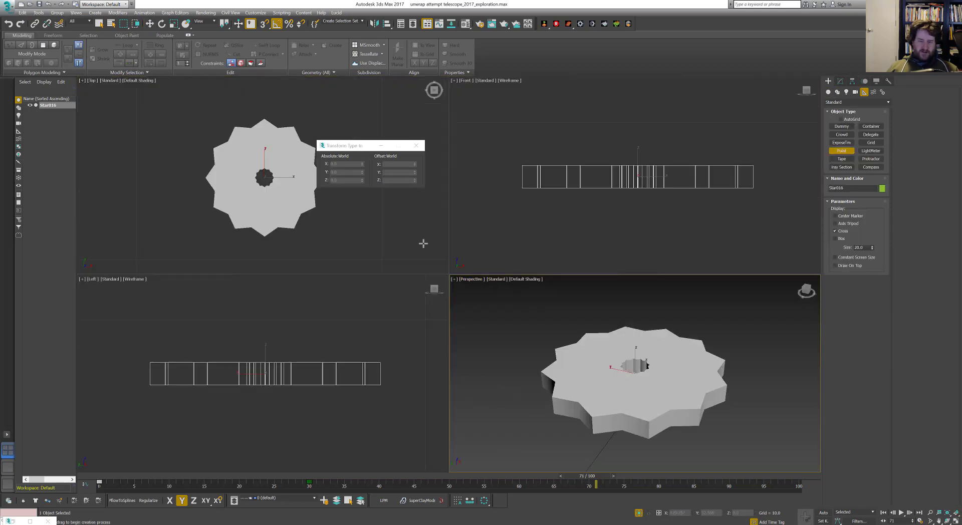
click(349, 236)
key(alt+a)
click(279, 198)
click(485, 329)
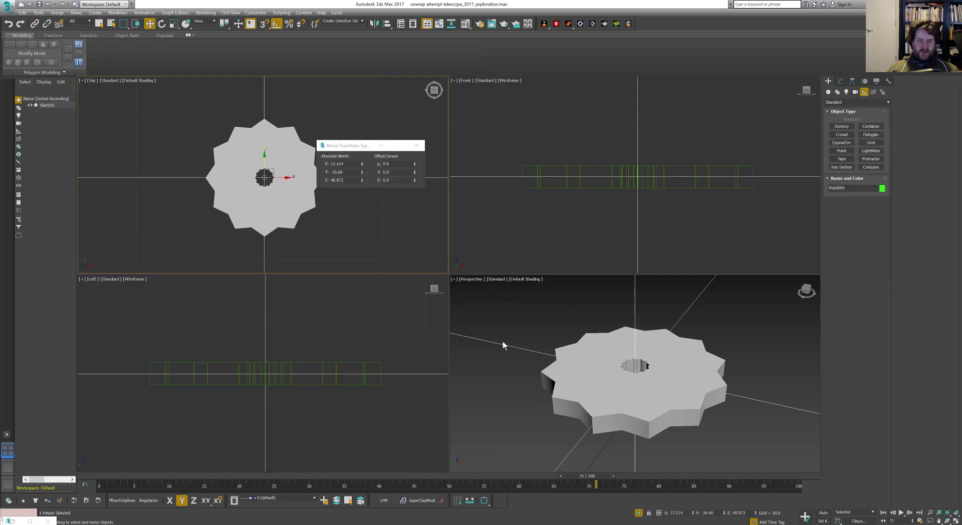
scroll(708, 355, down, 5)
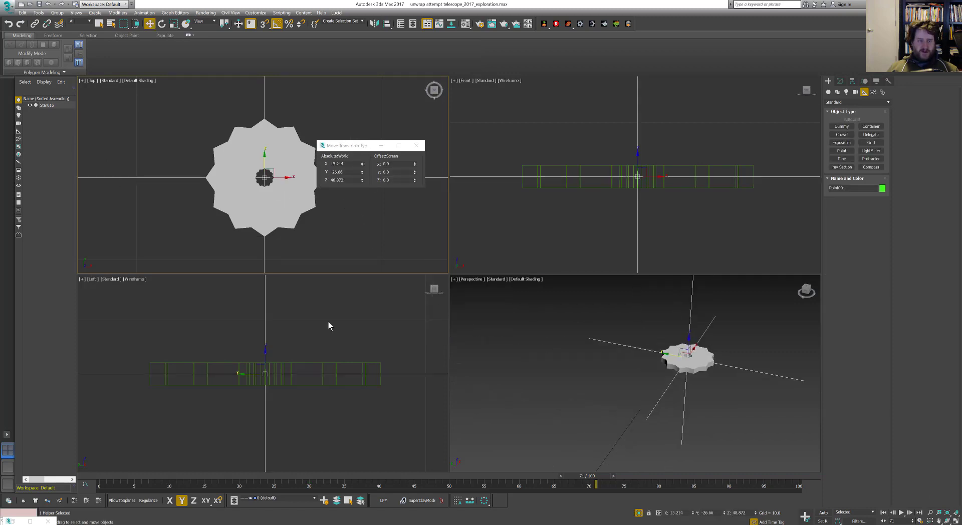
Link the isolated gear to the point helper as its parent and return the animation to frame 0
click(34, 23)
drag(265, 193, 268, 252)
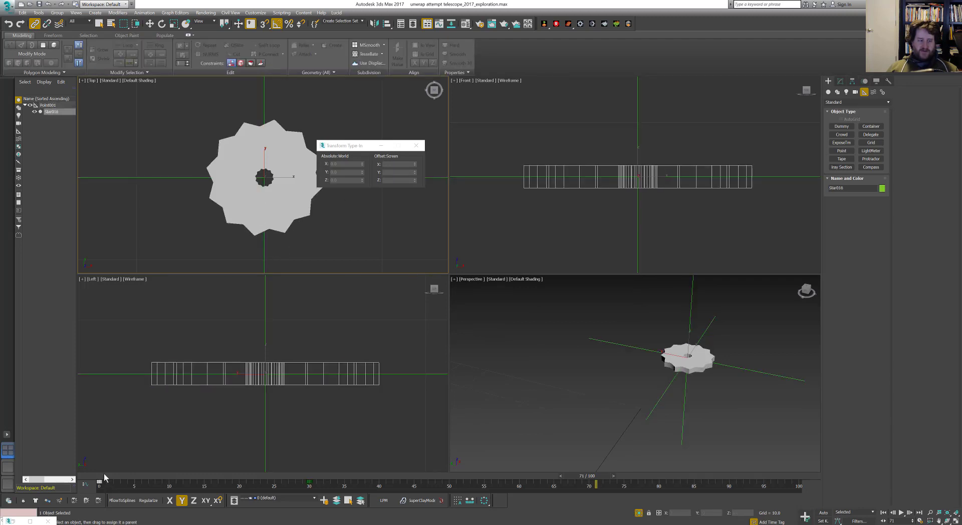
drag(104, 476, 64, 467)
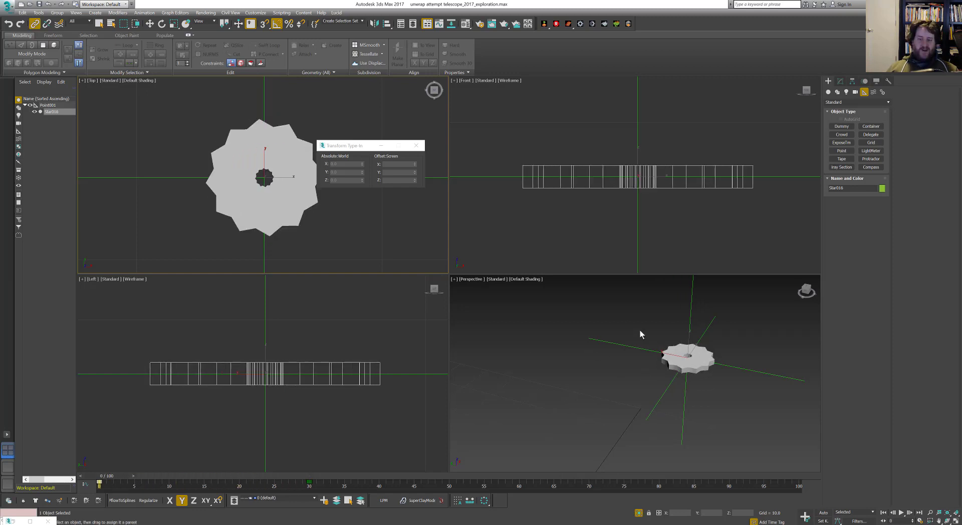
Rotate the point helper 55 degrees about X and scrub the animation to frame 27 to check the gear's spin
click(636, 348)
key(e)
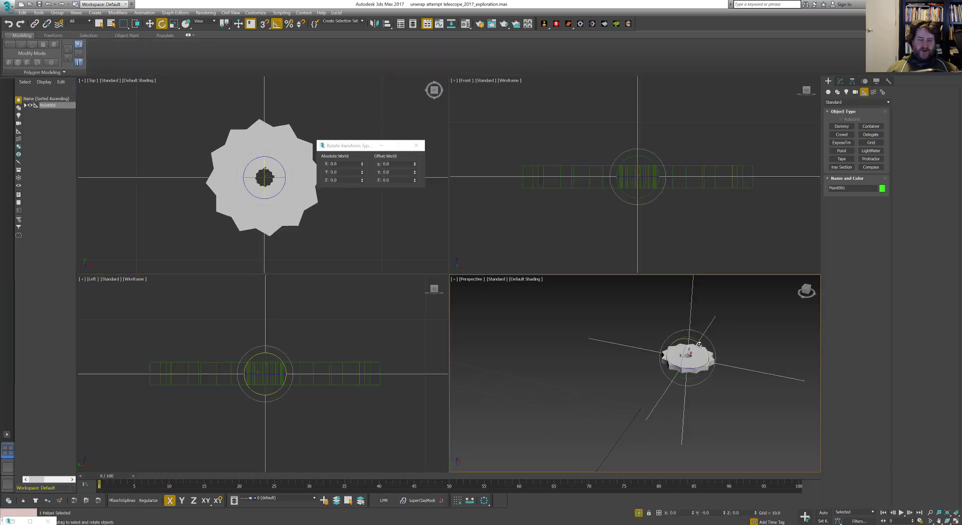
drag(699, 344, 289, 475)
key(e)
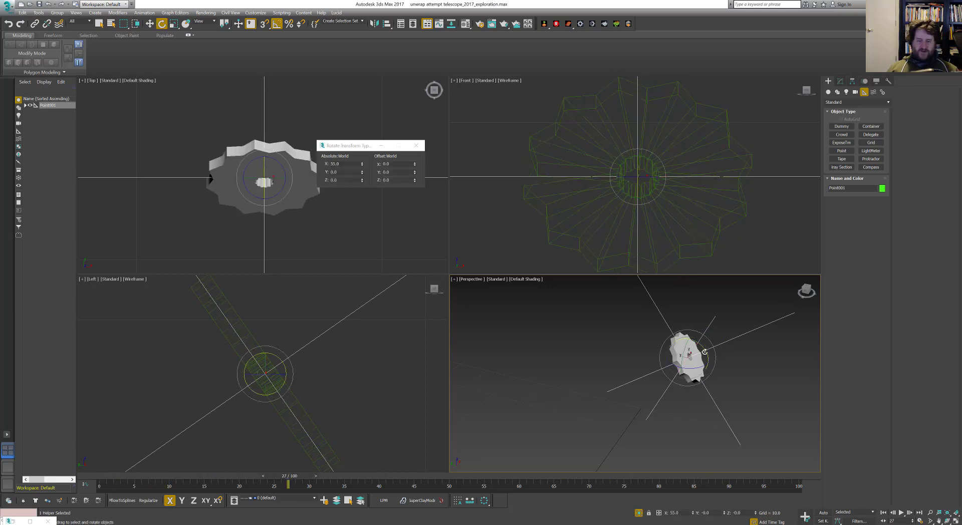
Select the linked gear and its point helper in turn to compare their rotation values
scroll(704, 353, up, 3)
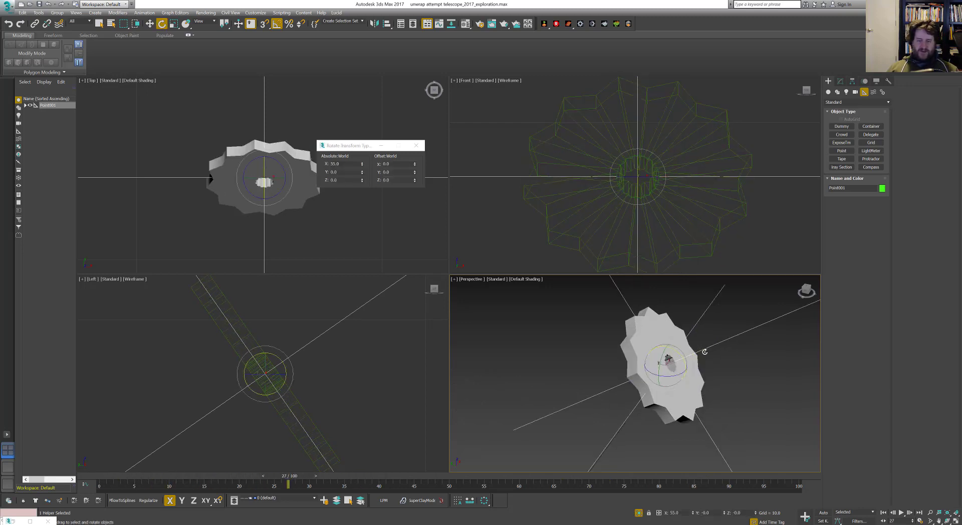
click(664, 323)
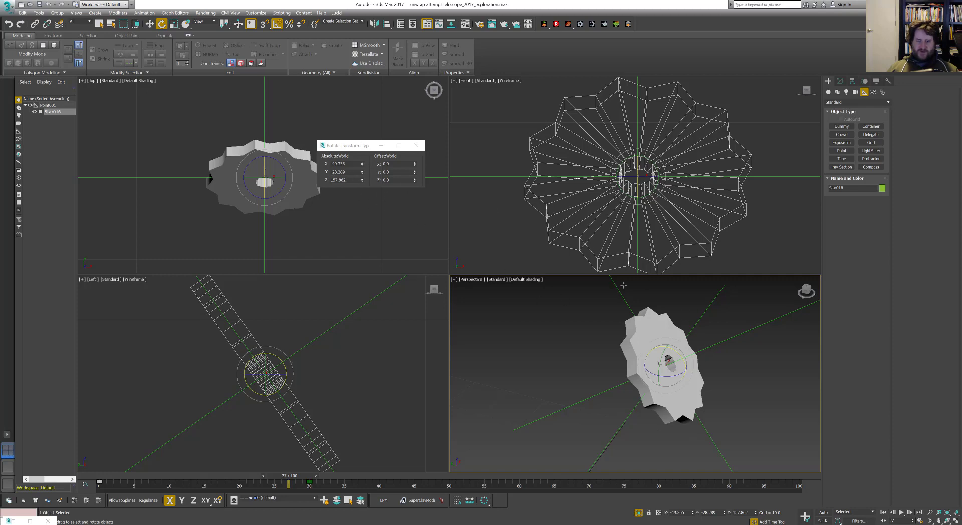
click(623, 295)
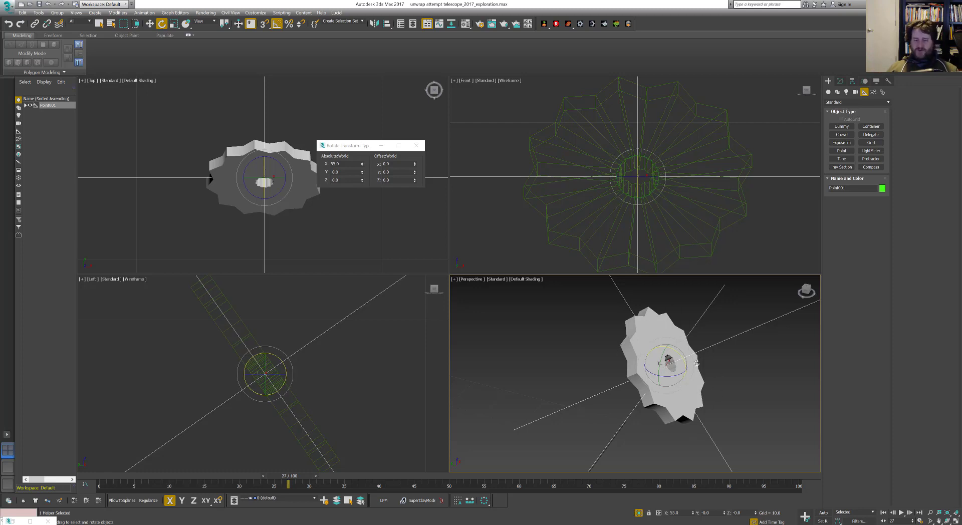
Try moving the point helper along the X axis together with its linked gear
middle_drag(697, 363, 664, 381)
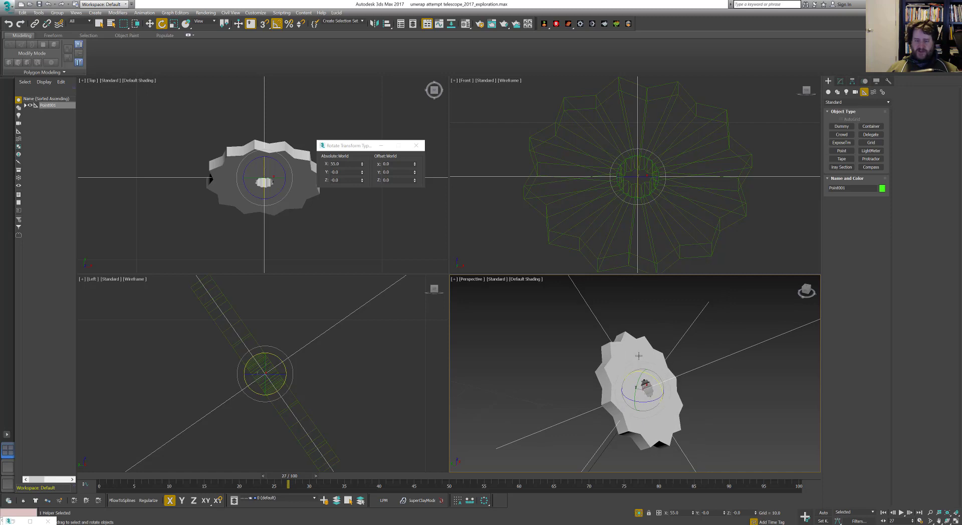
scroll(639, 355, down, 5)
key(w)
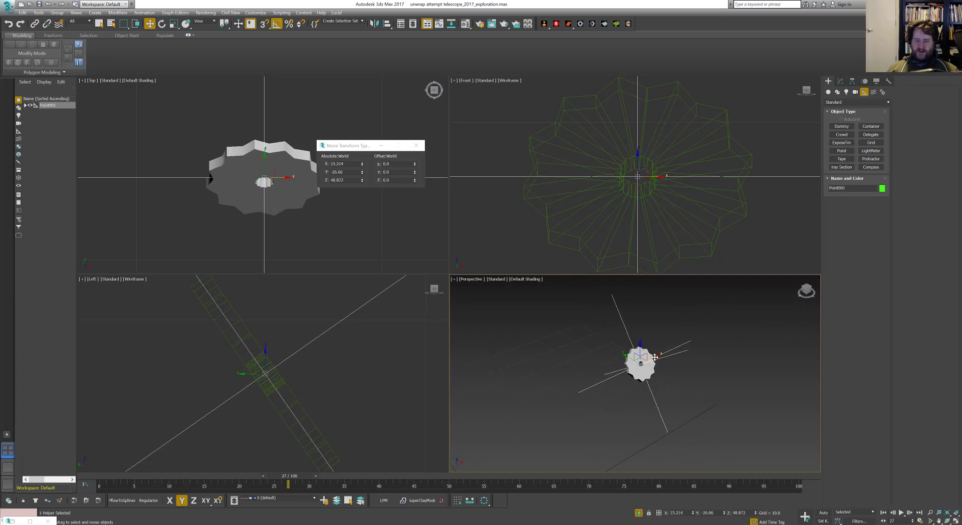
drag(655, 356, 683, 385)
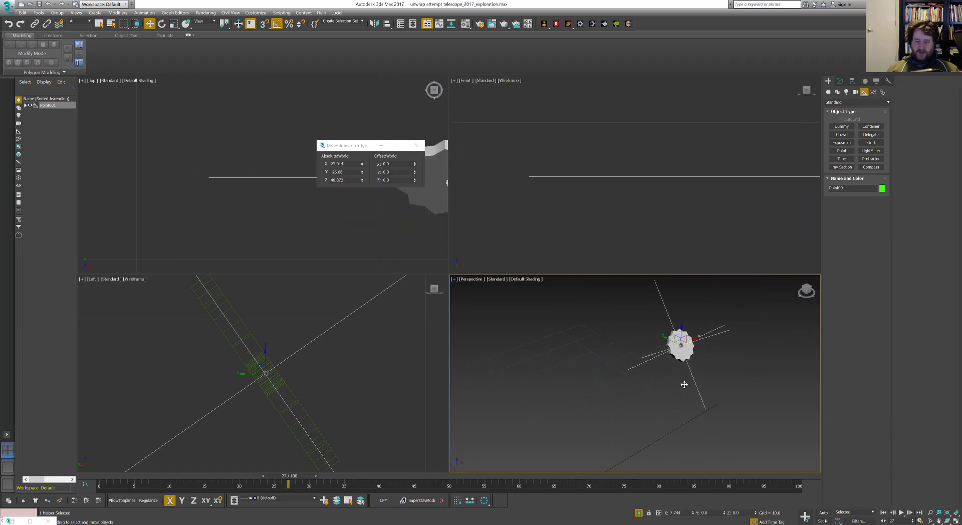
right_click(680, 387)
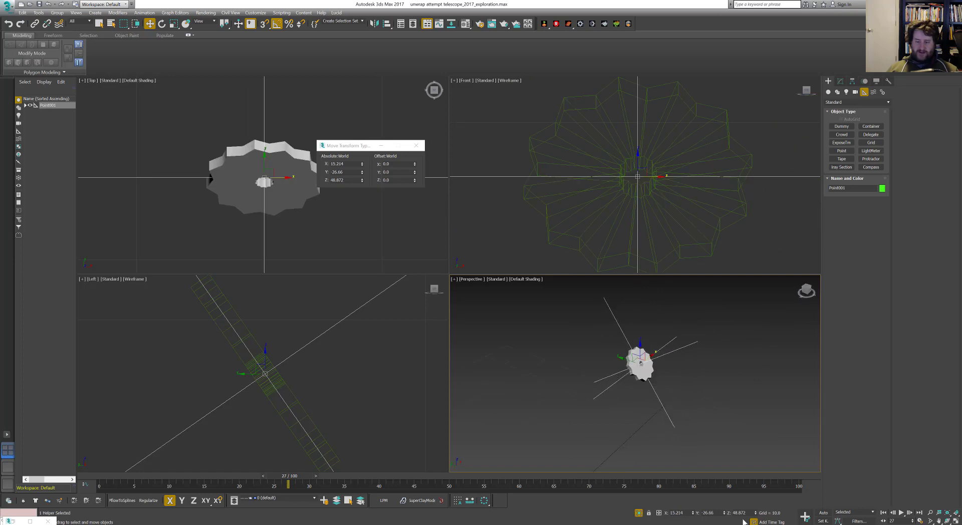
Exit isolation and rotate the point helper to 70 degrees about X in the full telescope scene
click(638, 513)
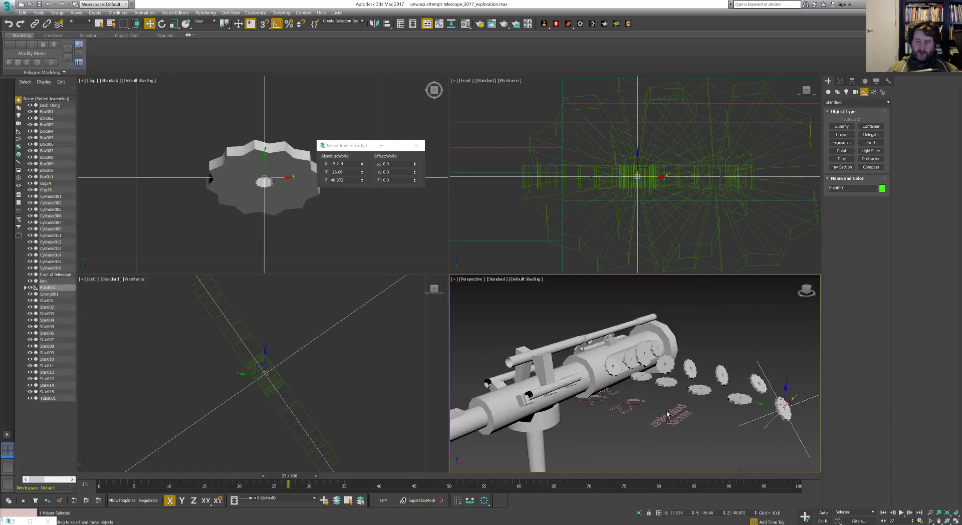
alt+drag(667, 414, 687, 389)
alt+middle_drag(666, 415, 691, 386)
key(e)
drag(798, 393, 807, 407)
Examine the loose gear pairs and the gears mounted on the telescope barrel from several angles
alt+middle_drag(656, 307, 617, 345)
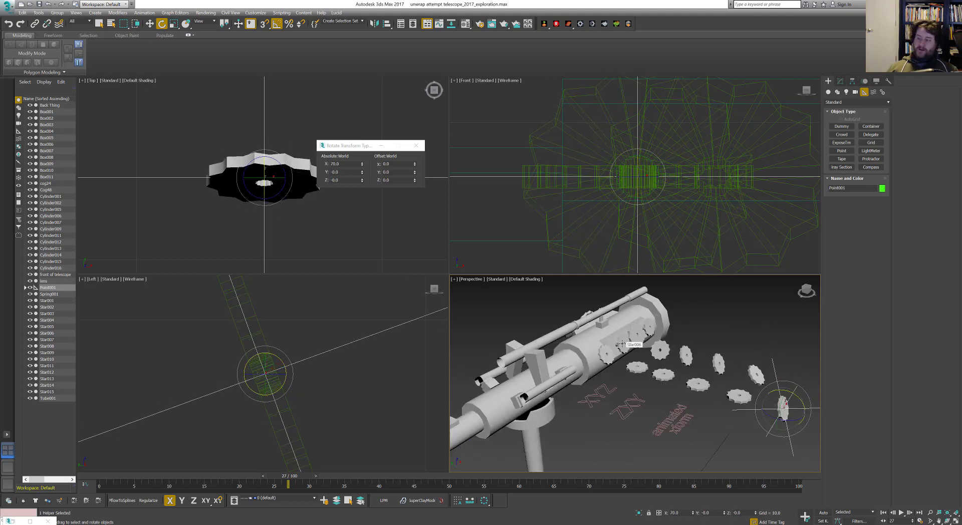
scroll(621, 343, up, 3)
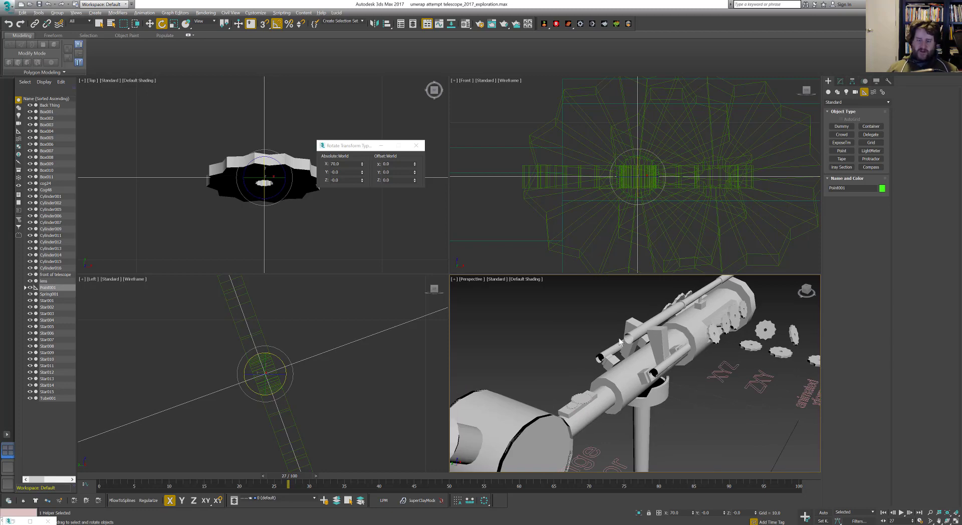
key(alt+w)
key(alt+w)
alt+middle_drag(691, 335, 668, 338)
middle_drag(742, 347, 662, 376)
scroll(618, 410, up, 2)
scroll(618, 411, down, 3)
scroll(662, 376, up, 2)
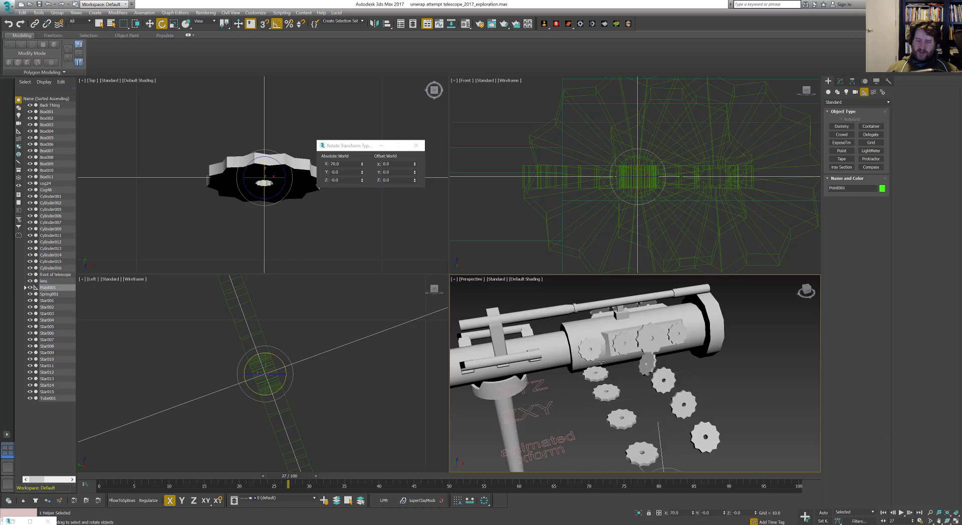
alt+middle_drag(597, 356, 713, 317)
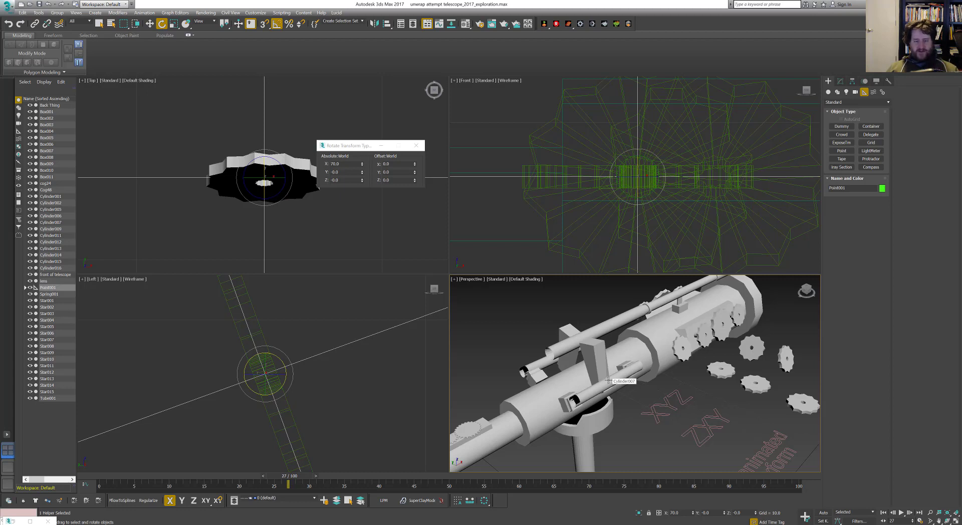
alt+middle_drag(607, 380, 540, 315)
Enlarge the perspective view and examine the cog block, the eyepiece and the drum edges up close
key(alt+w)
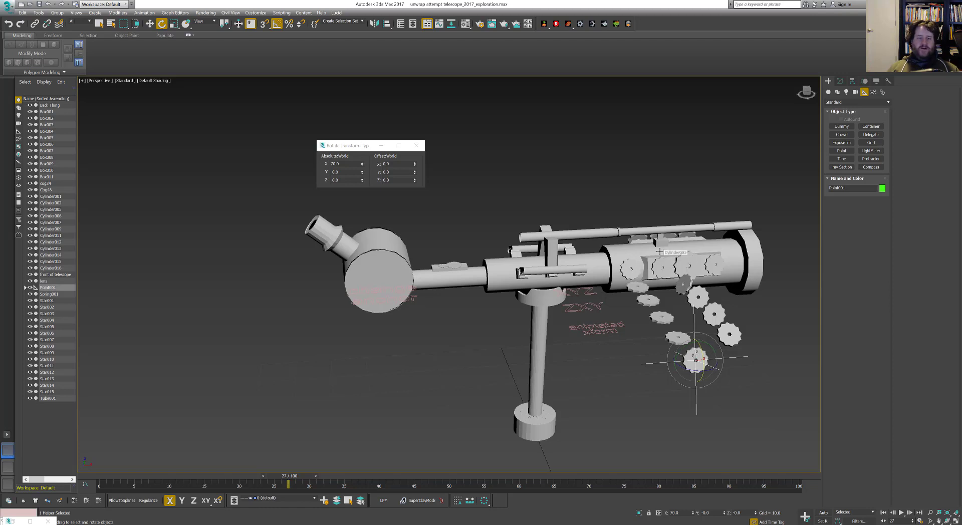
scroll(516, 268, up, 5)
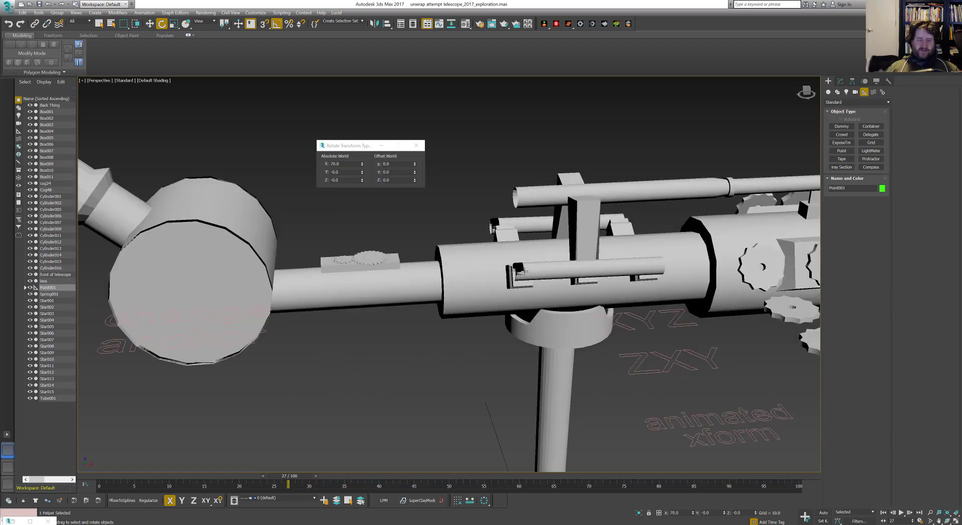
alt+middle_drag(431, 282, 511, 285)
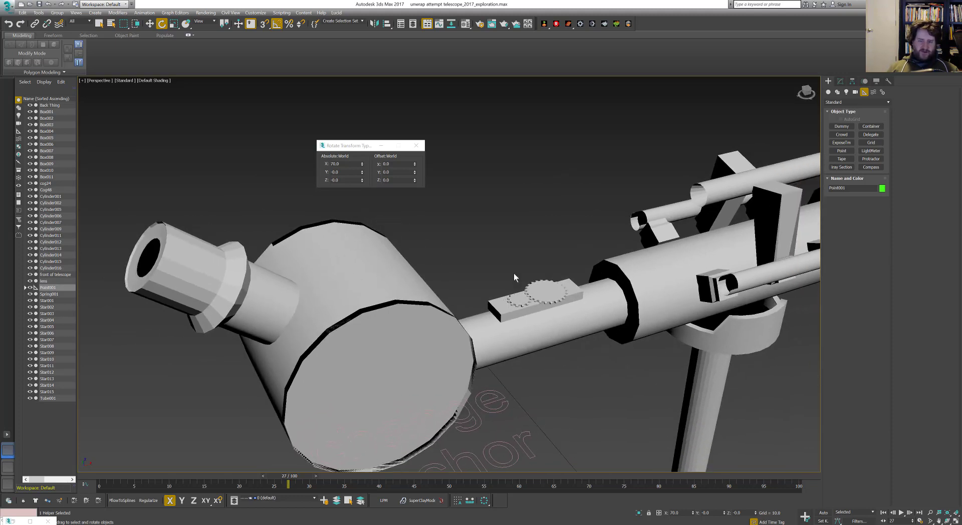
scroll(521, 254, up, 6)
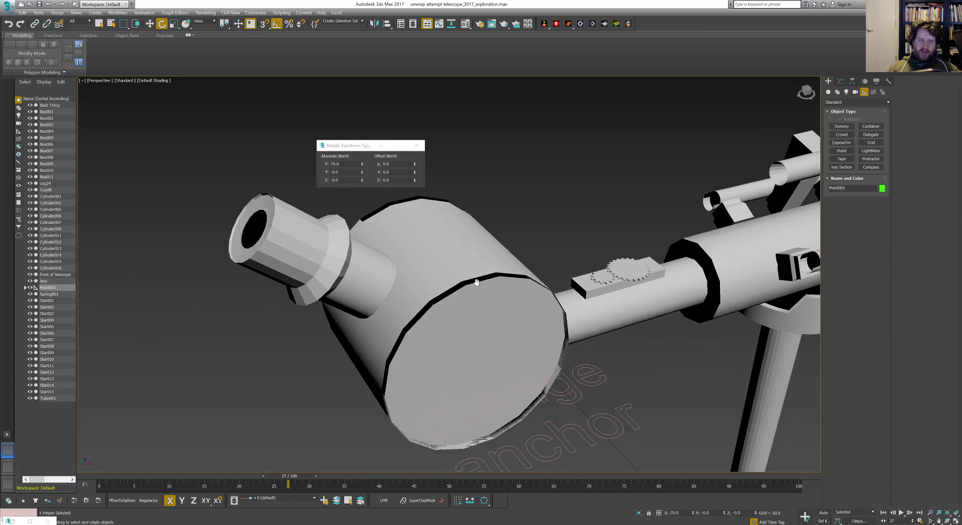
scroll(622, 326, down, 4)
scroll(330, 245, up, 1)
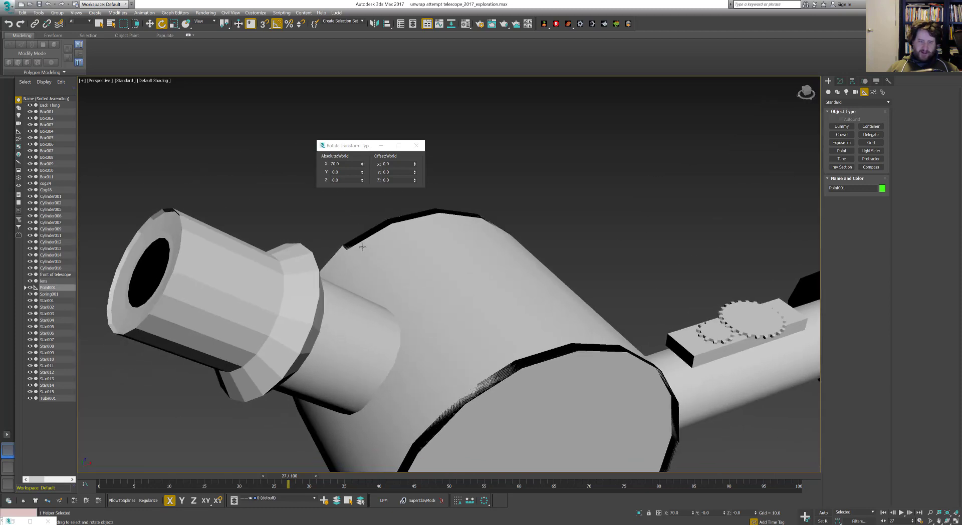
scroll(525, 418, up, 4)
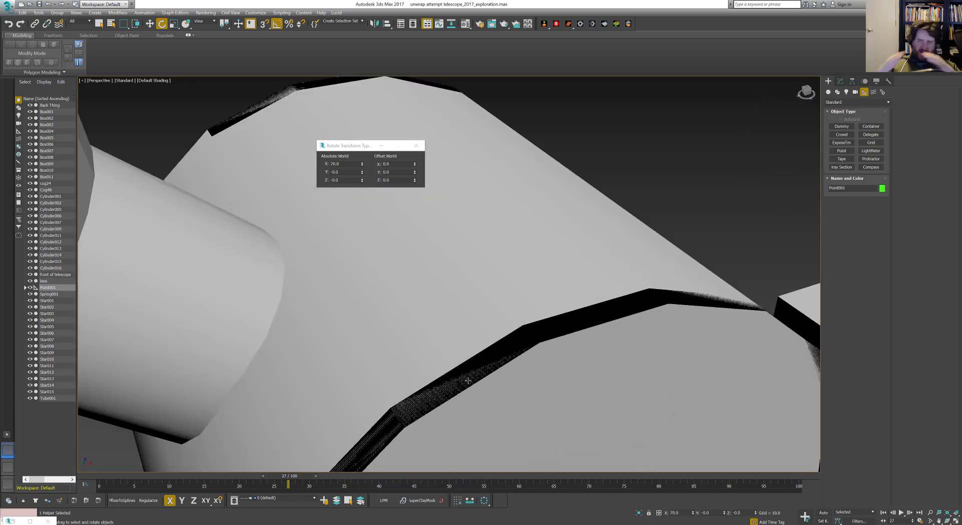
Select the telescope's drum cylinder and collapse its Unwrap UVW modifier into the editable poly
scroll(447, 380, down, 2)
scroll(446, 380, down, 3)
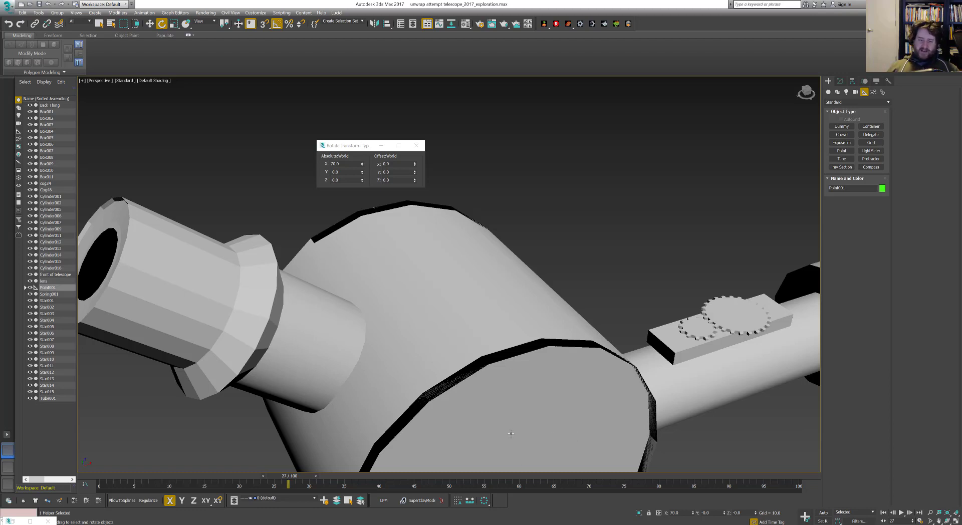
alt+middle_drag(485, 347, 516, 230)
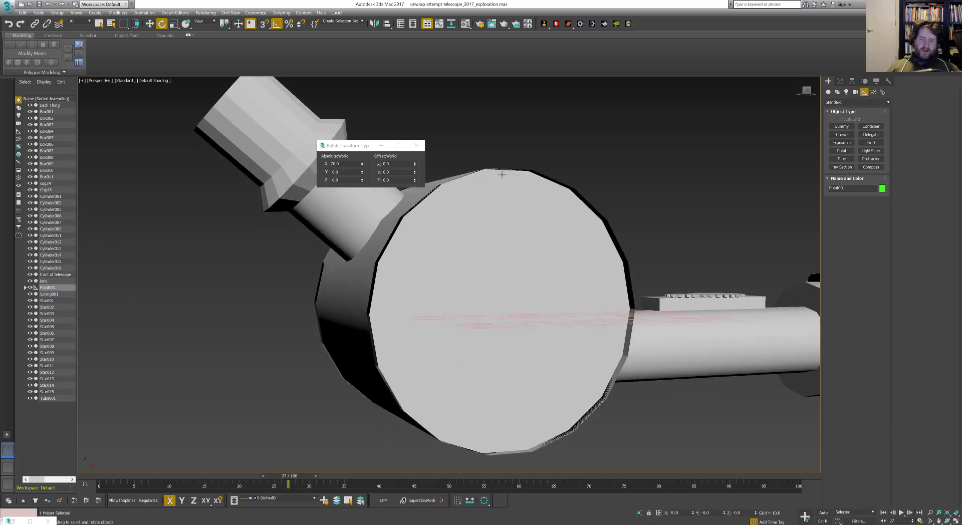
scroll(522, 175, up, 8)
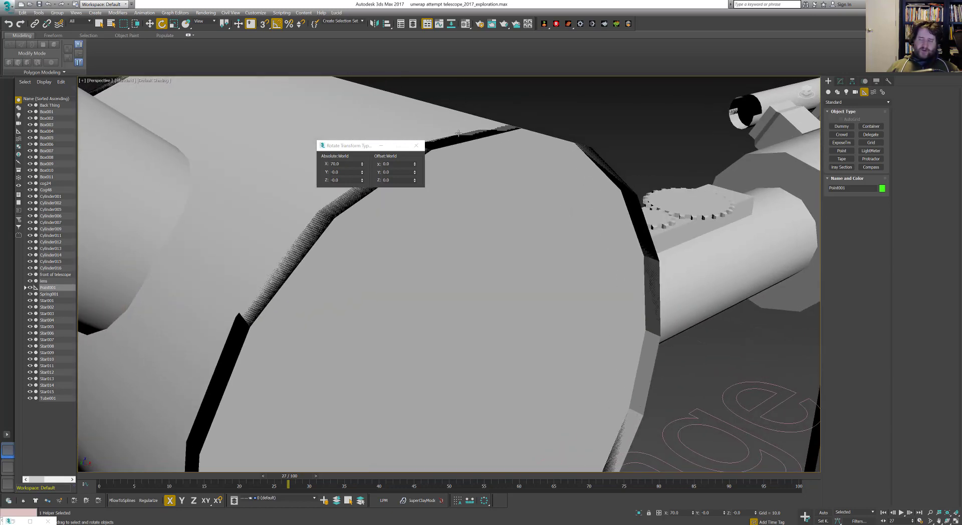
scroll(531, 170, down, 2)
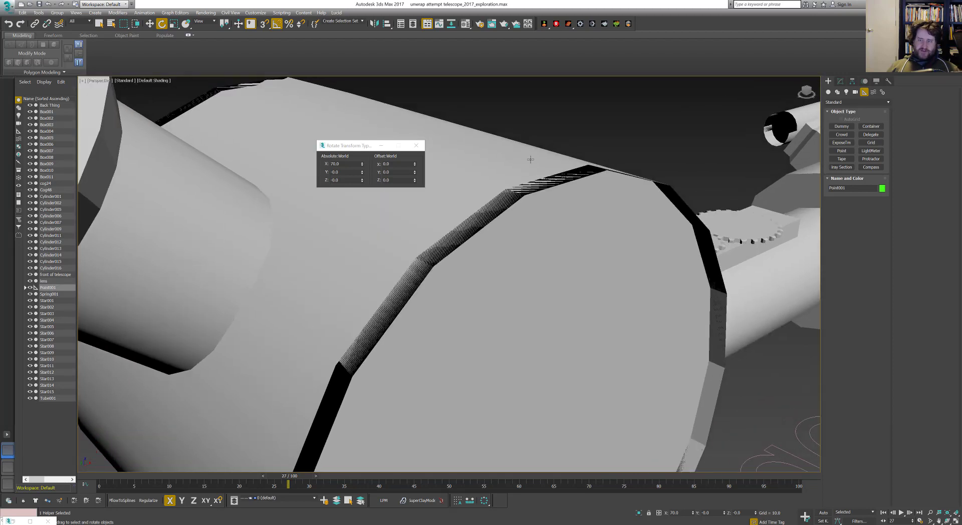
click(840, 82)
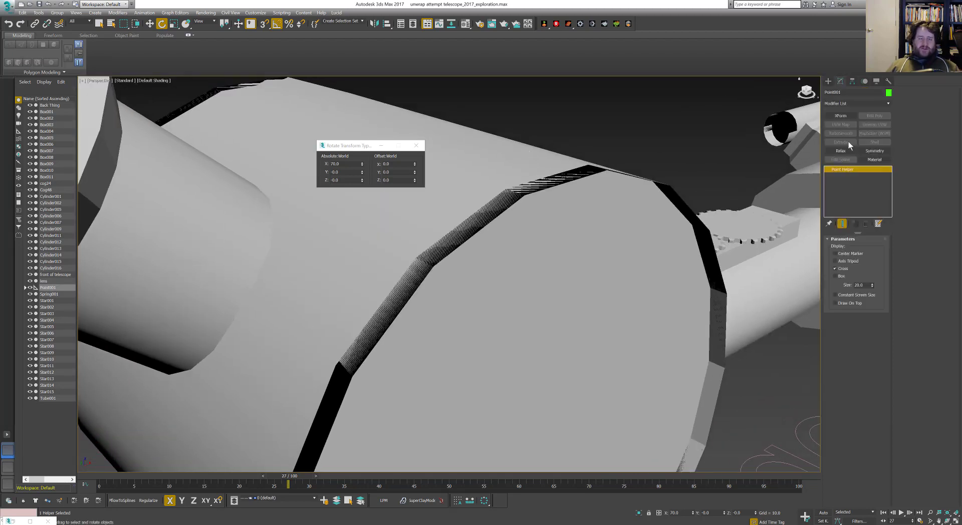
click(547, 247)
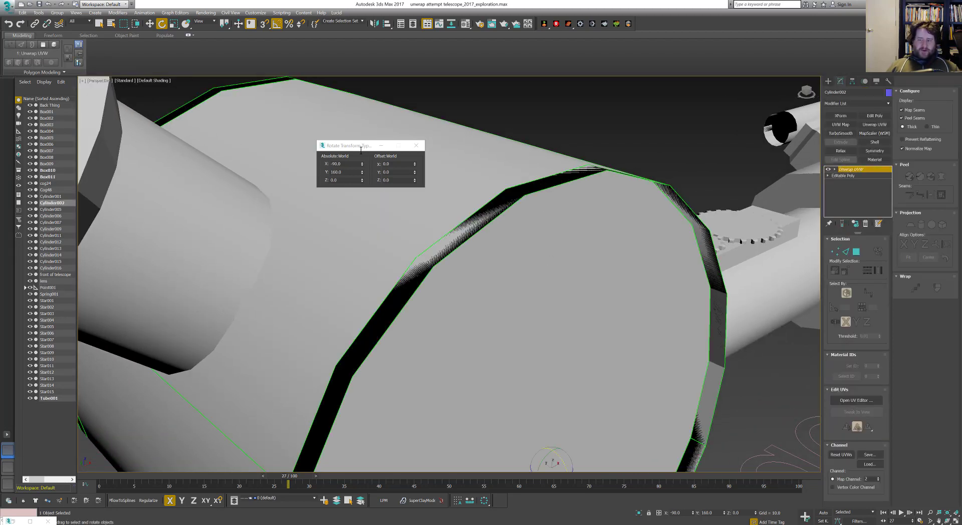
click(416, 145)
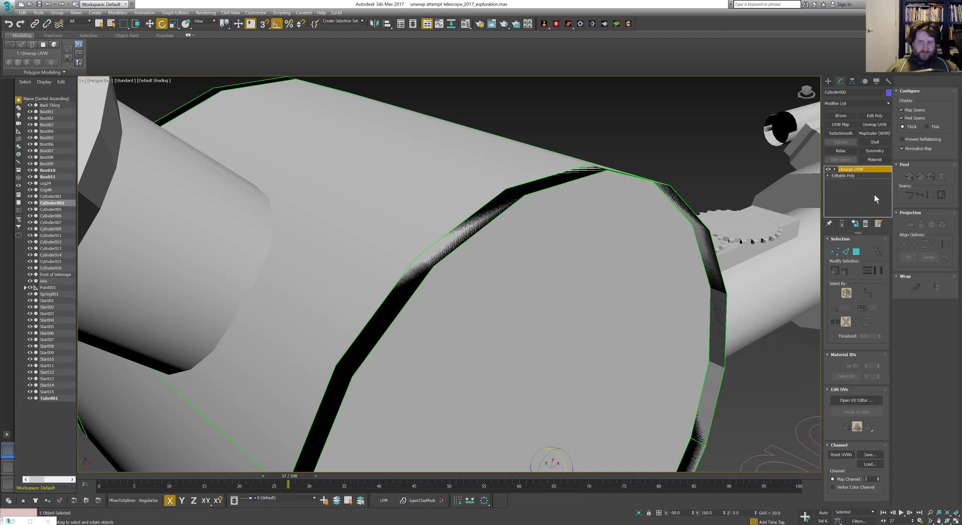
right_click(861, 171)
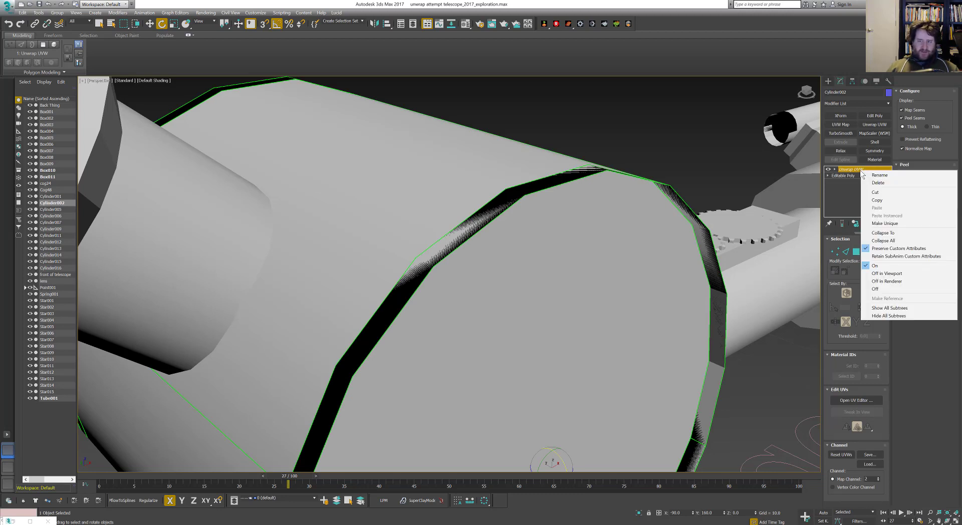
click(875, 233)
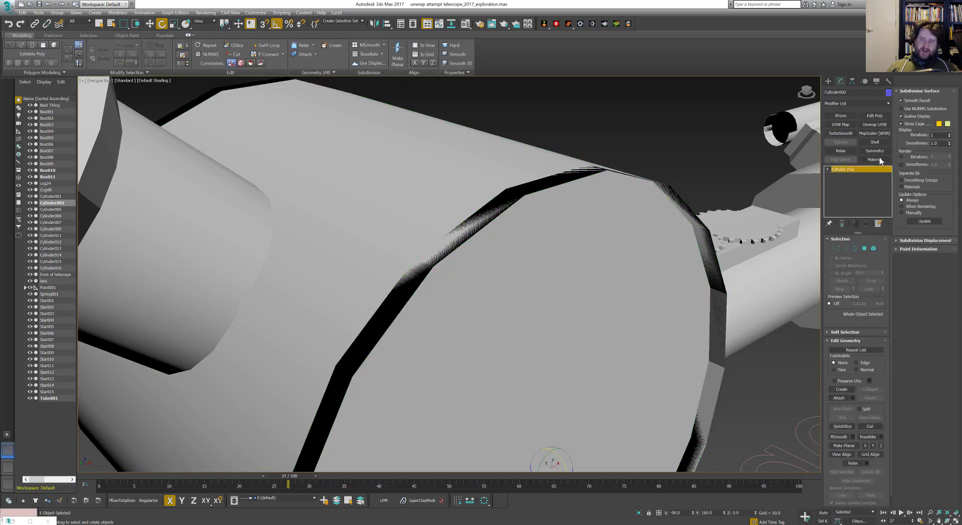
Add a fresh Unwrap UVW modifier to the drum cylinder and collapse it into the mesh
click(875, 125)
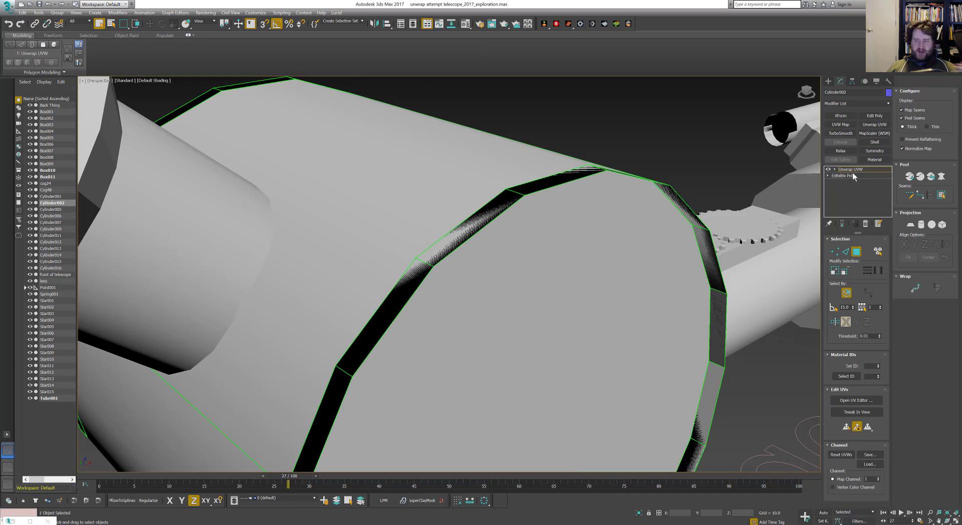
right_click(866, 171)
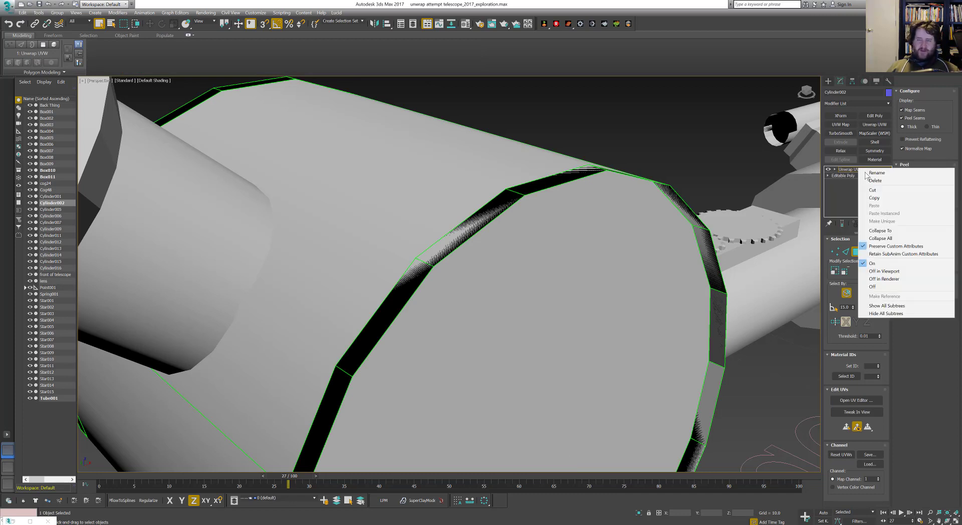
click(882, 234)
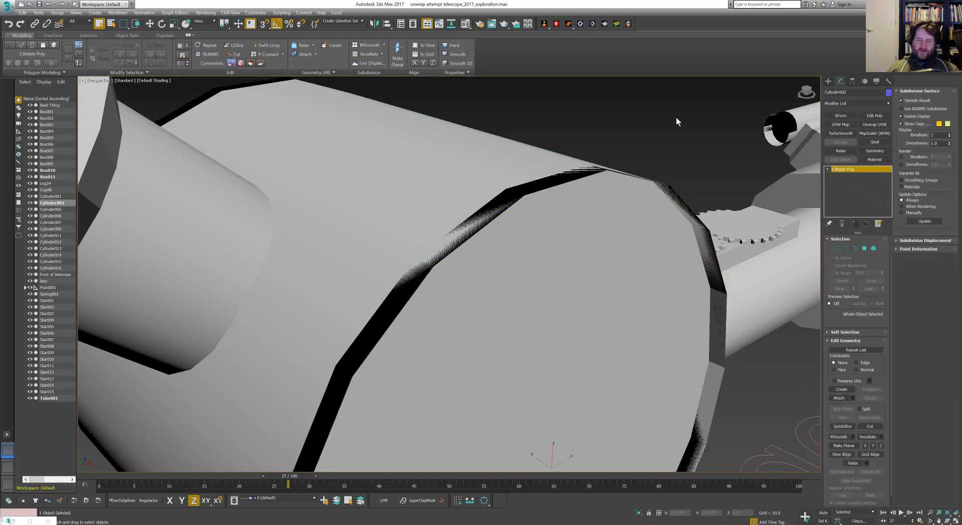
Scale the drum's two end cap polygons slightly together and return to object level
key(4)
click(577, 293)
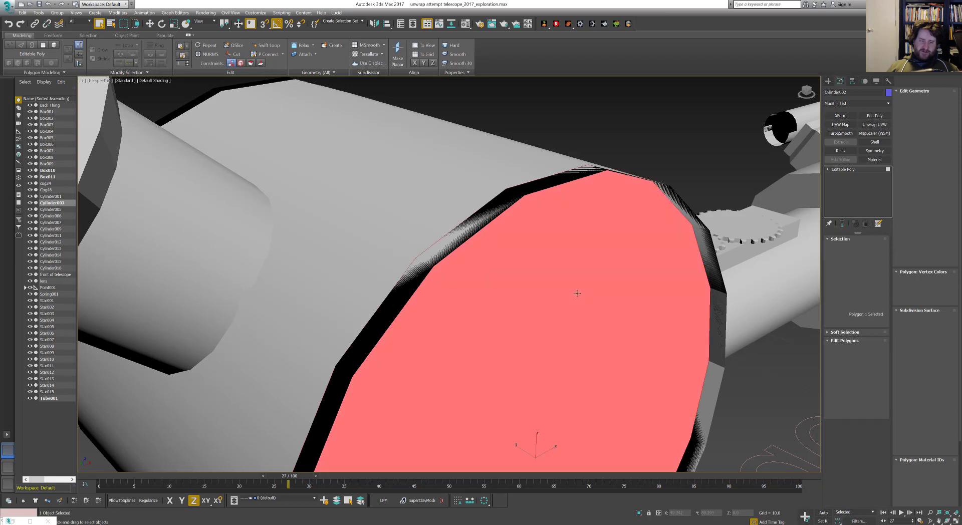
scroll(576, 293, down, 4)
alt+middle_drag(576, 293, 519, 278)
ctrl+click(361, 350)
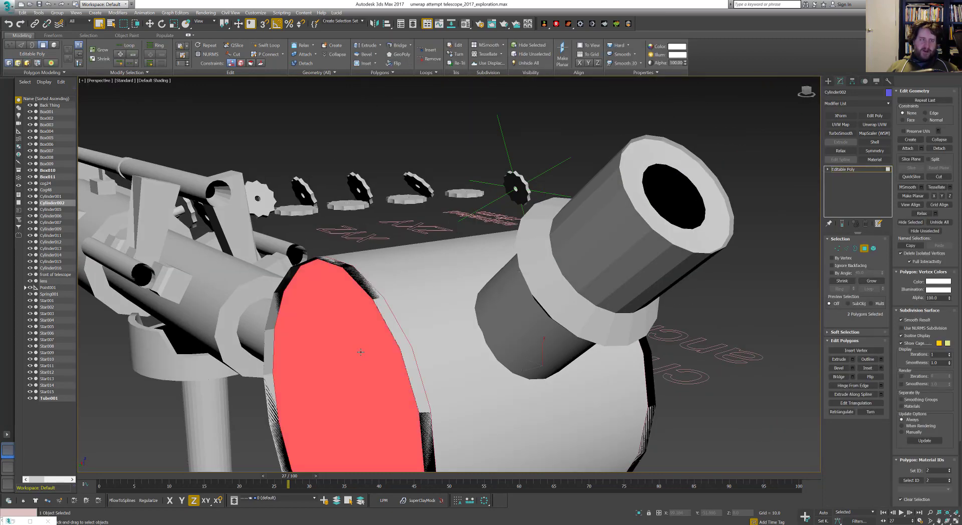
alt+middle_drag(437, 344, 505, 351)
key(r)
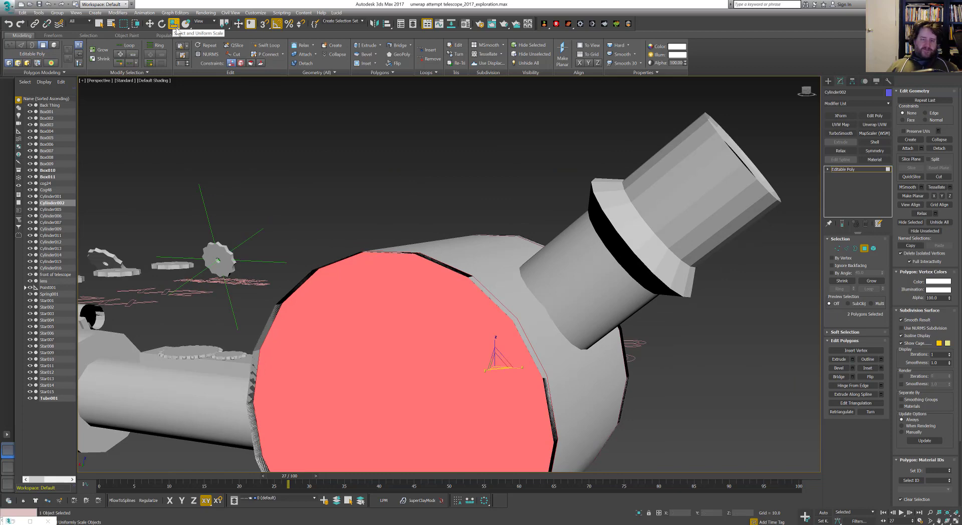
scroll(635, 313, up, 2)
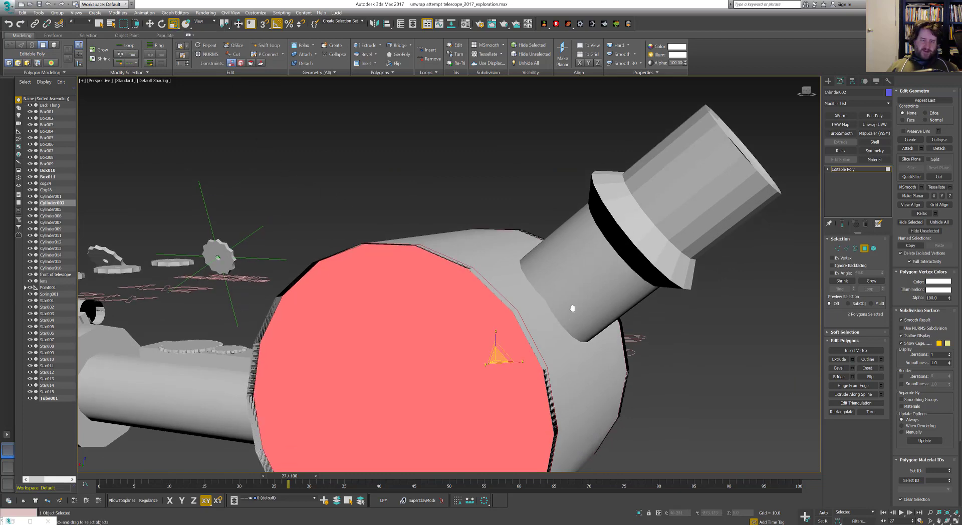
drag(529, 311, 525, 319)
alt+middle_drag(525, 319, 601, 235)
click(648, 190)
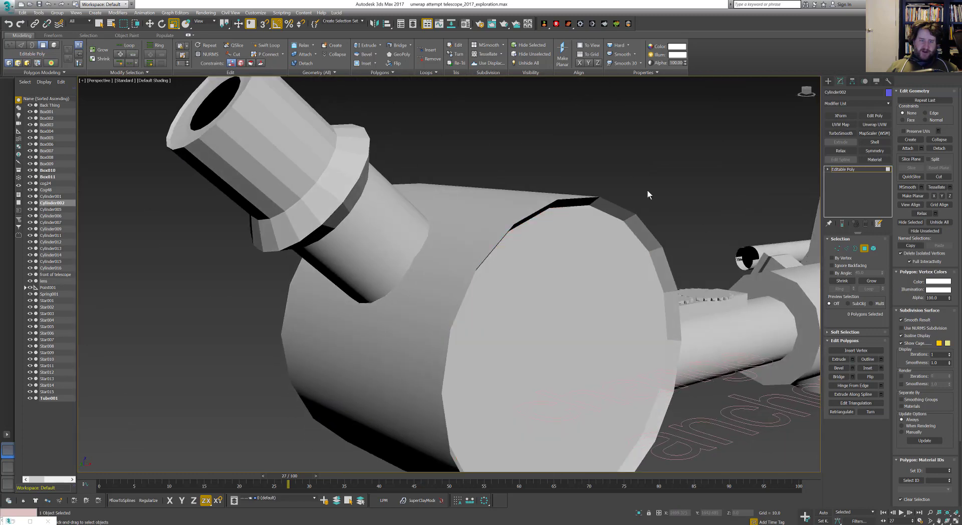
alt+middle_drag(647, 191, 660, 220)
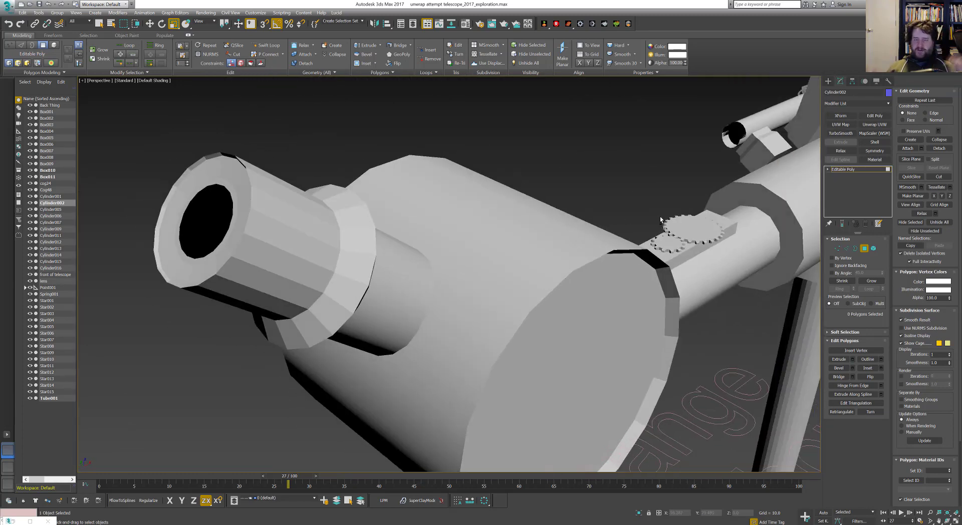
click(864, 249)
middle_drag(584, 200, 704, 276)
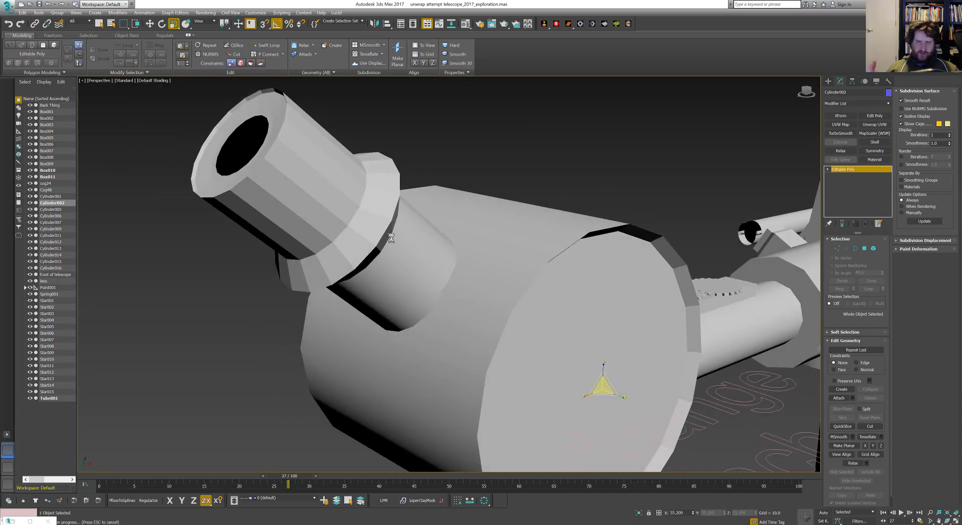
alt+middle_drag(381, 237, 373, 228)
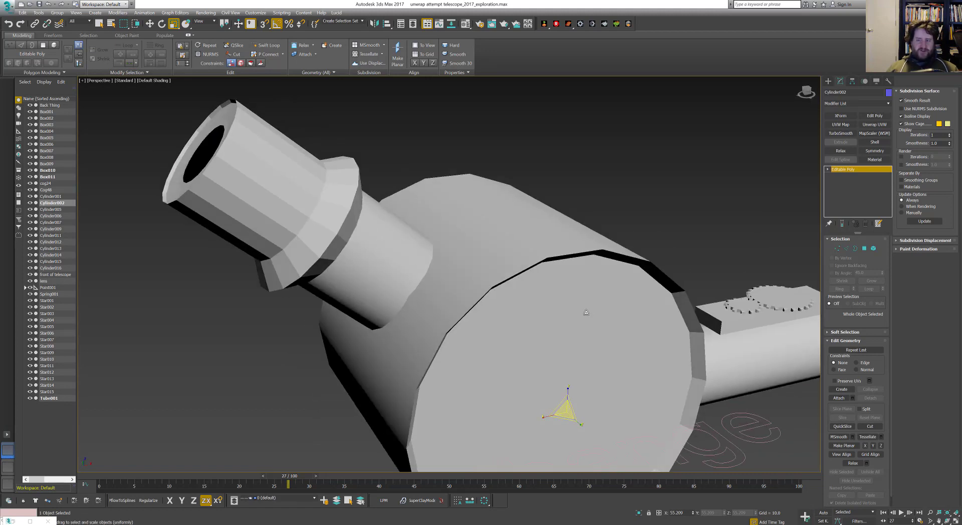
Add a Smooth modifier to the eyepiece with Auto Smooth enabled and its threshold set to 23.2
click(279, 206)
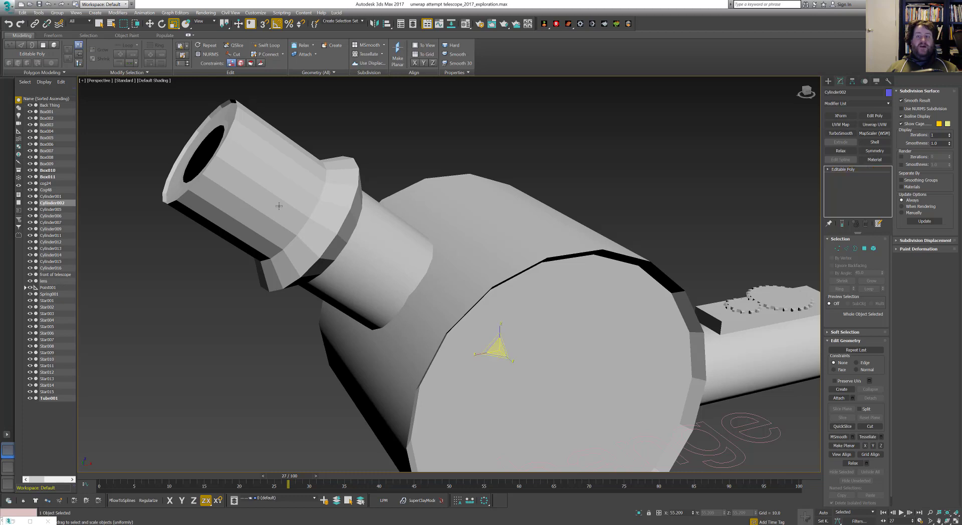
click(342, 194)
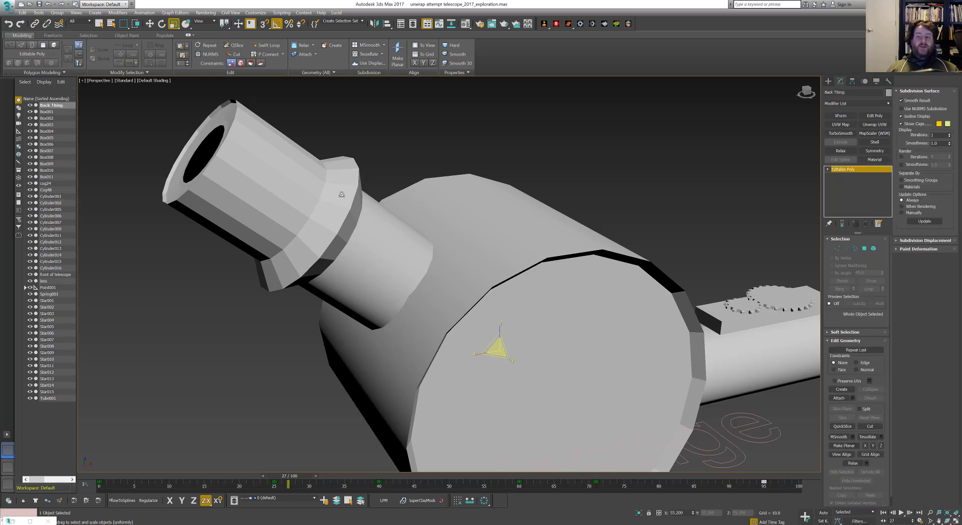
click(888, 103)
click(887, 334)
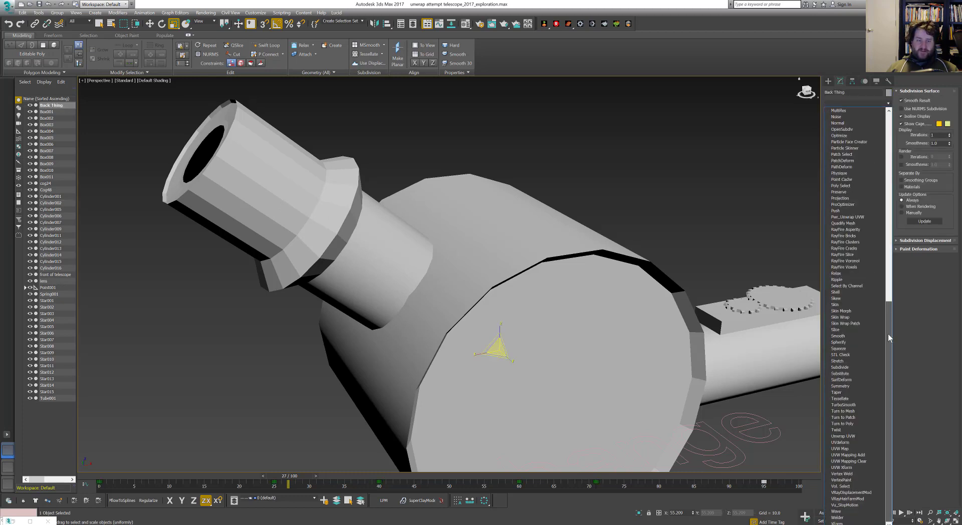
click(843, 334)
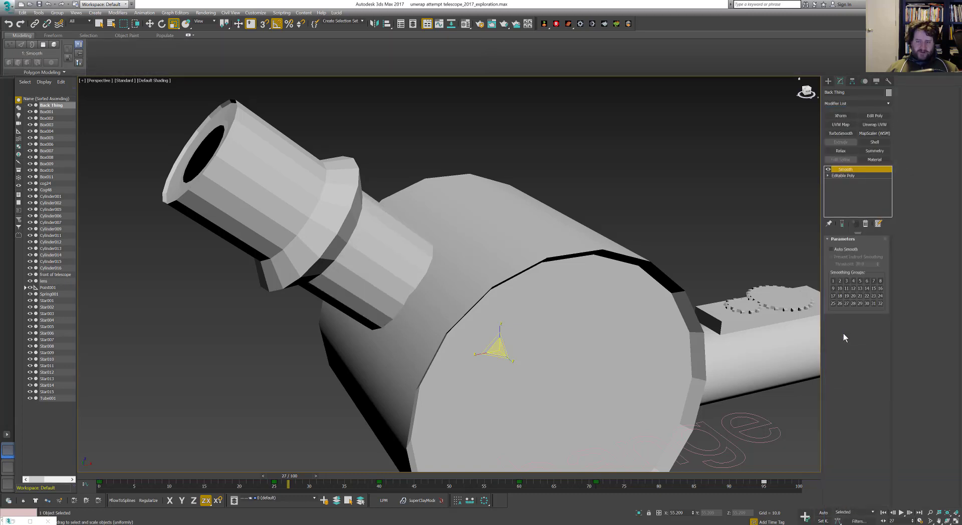
click(849, 249)
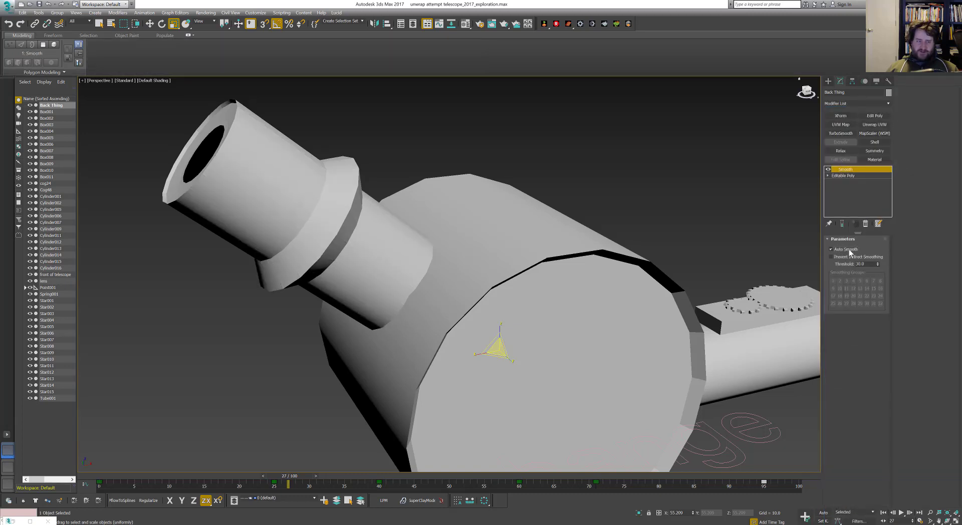
drag(879, 286, 882, 281)
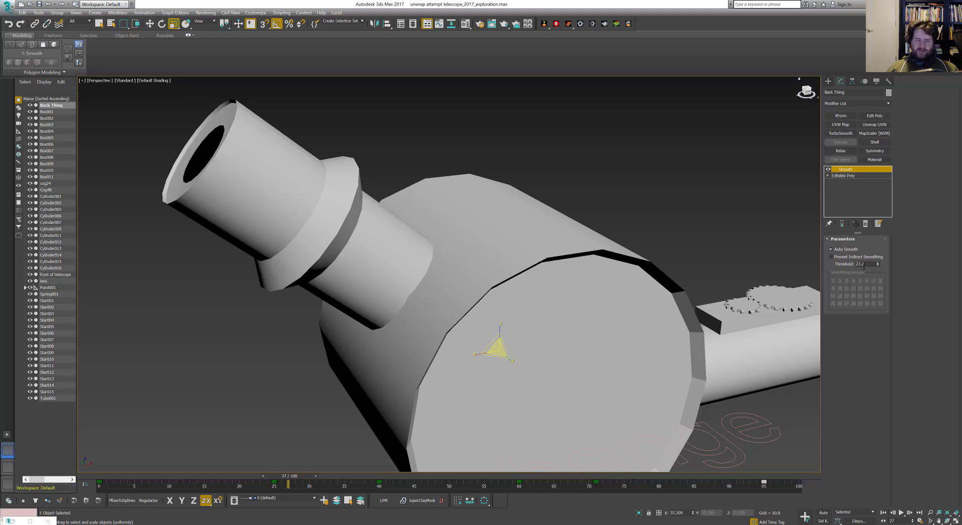
Compare the eyepiece with its Smooth modifier off and on, and collapse the modifier into the editable poly
mouse_move(397, 215)
alt+middle_down()
mouse_move(427, 210)
mouse_move(409, 226)
alt+middle_up()
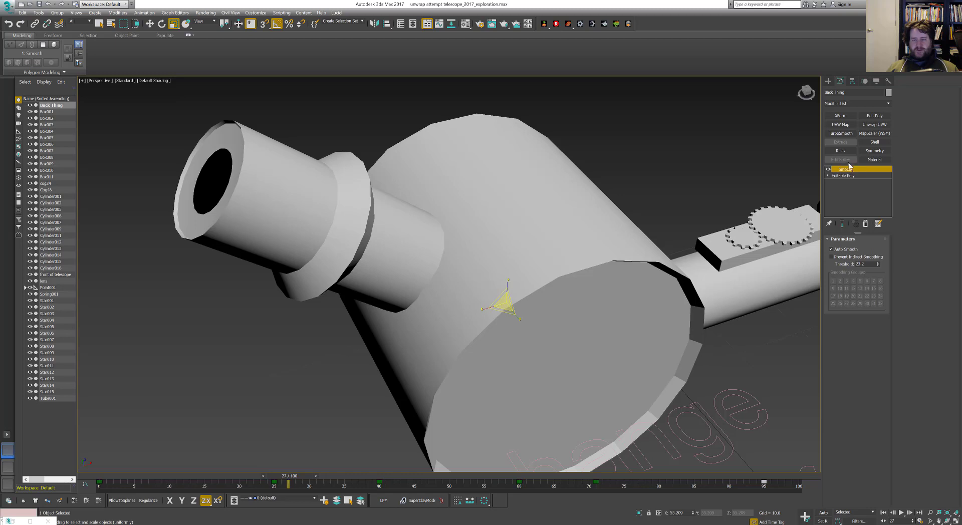
click(828, 170)
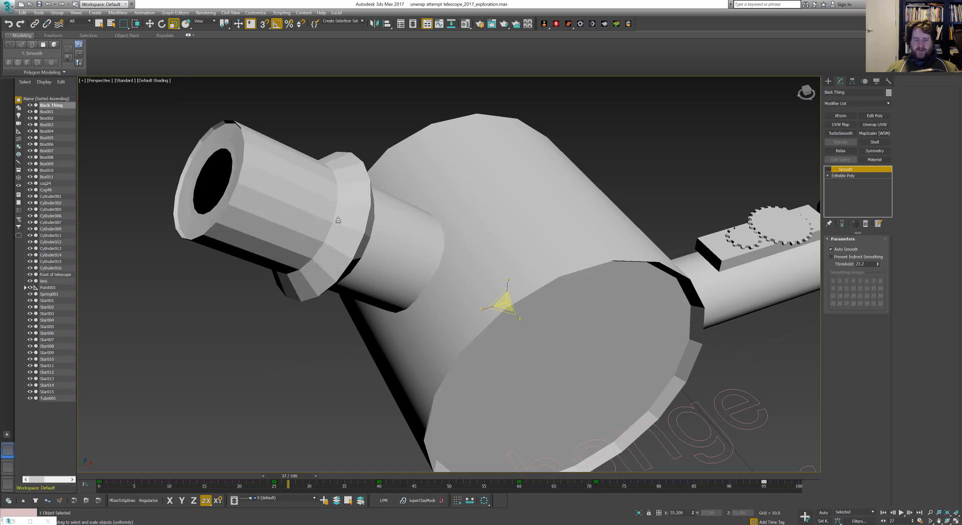
click(828, 169)
mouse_move(576, 250)
alt+middle_down()
mouse_move(594, 256)
mouse_move(574, 242)
alt+middle_up()
scroll(593, 256, up, 3)
right_click(850, 171)
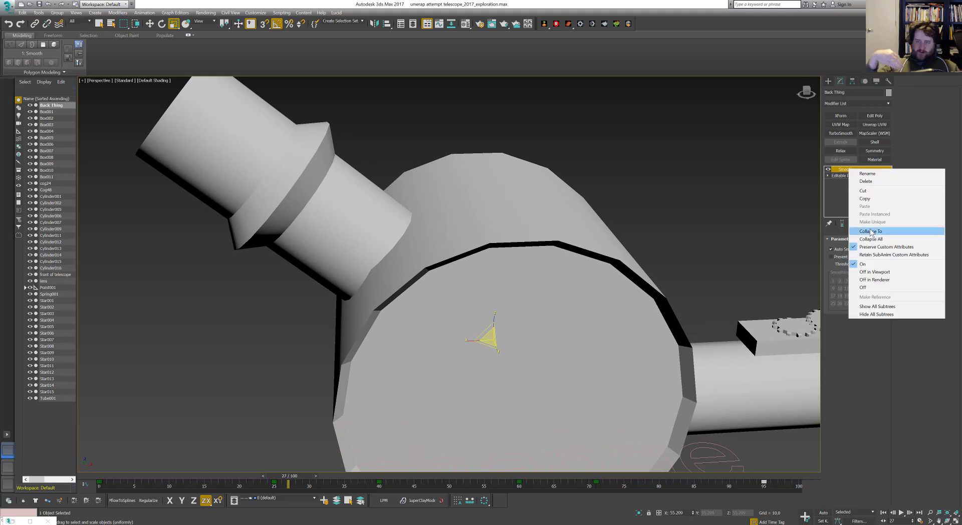
click(861, 230)
click(846, 172)
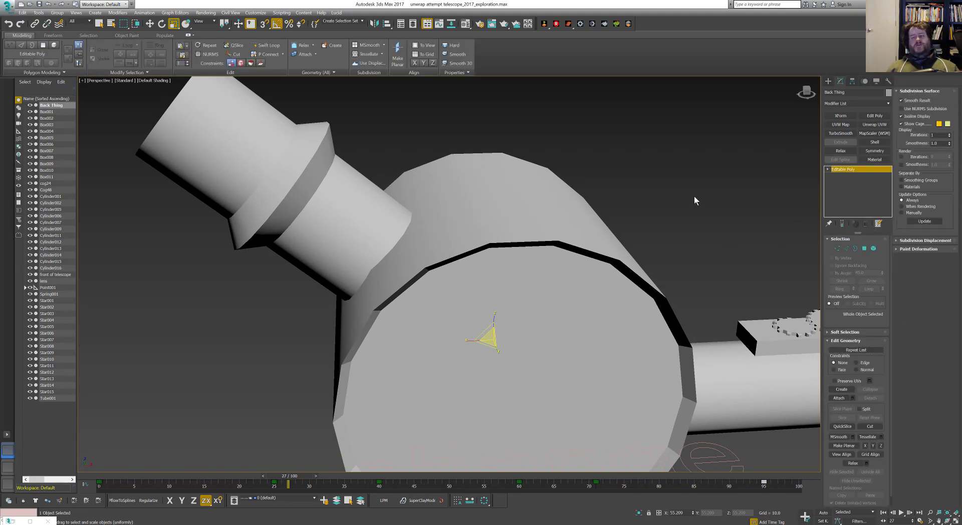
Try the smooth action on the drum cylinder, undo it, and add the Smooth modifier instead
middle_drag(611, 316, 601, 278)
click(601, 278)
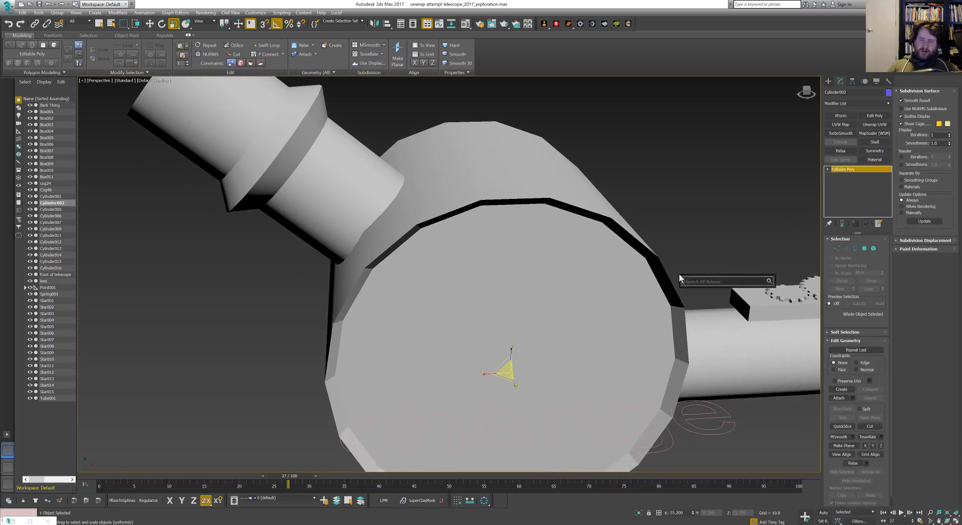
text(xsmooth)
key(Return)
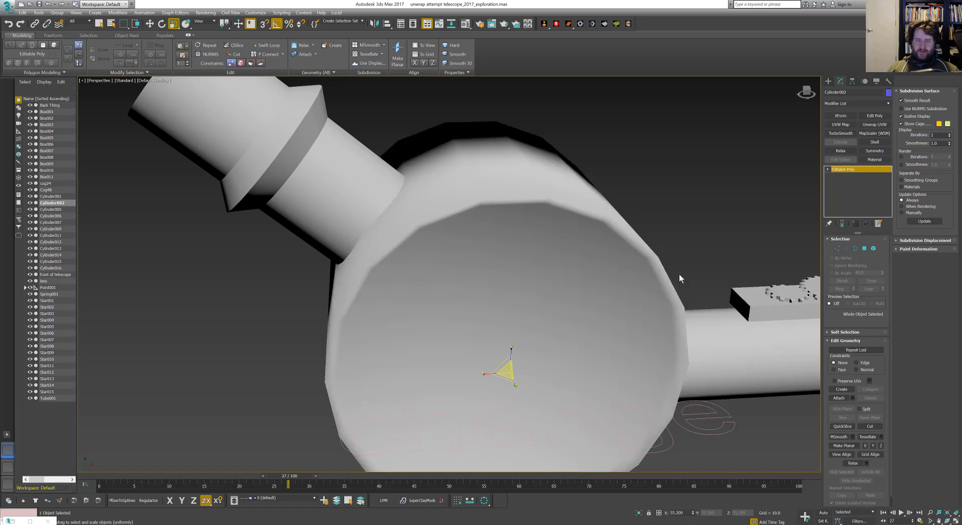
key(ctrl+z)
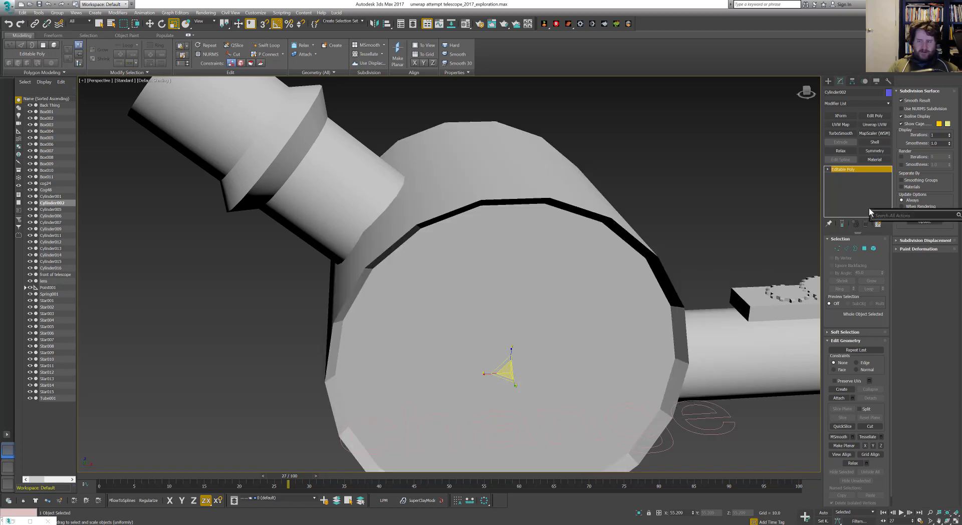
text(xsmooth)
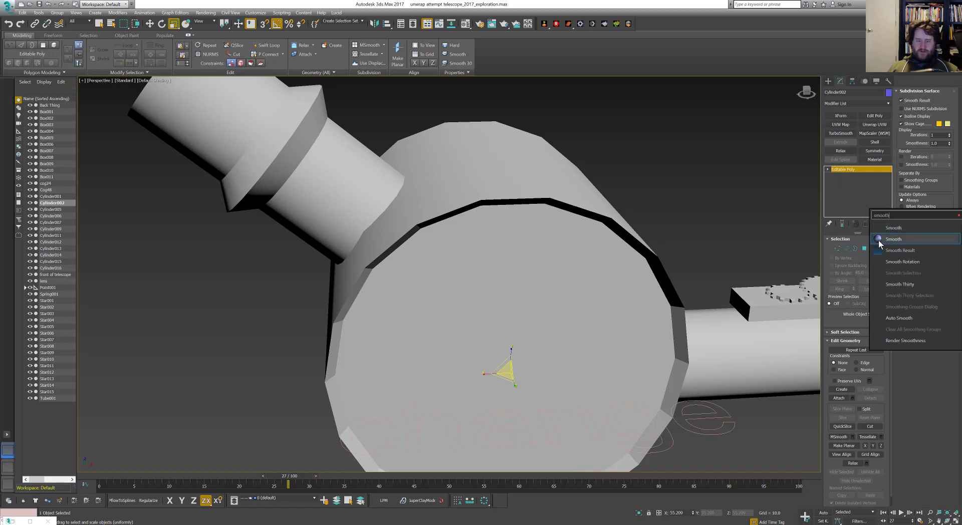
click(879, 240)
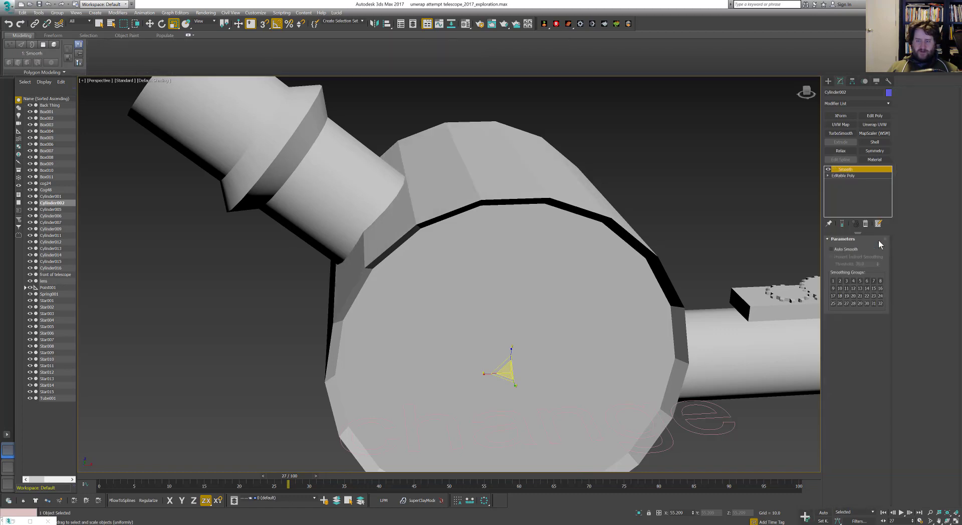
Enable Auto Smooth on the drum's Smooth modifier and collapse the whole stack into the editable poly
click(831, 249)
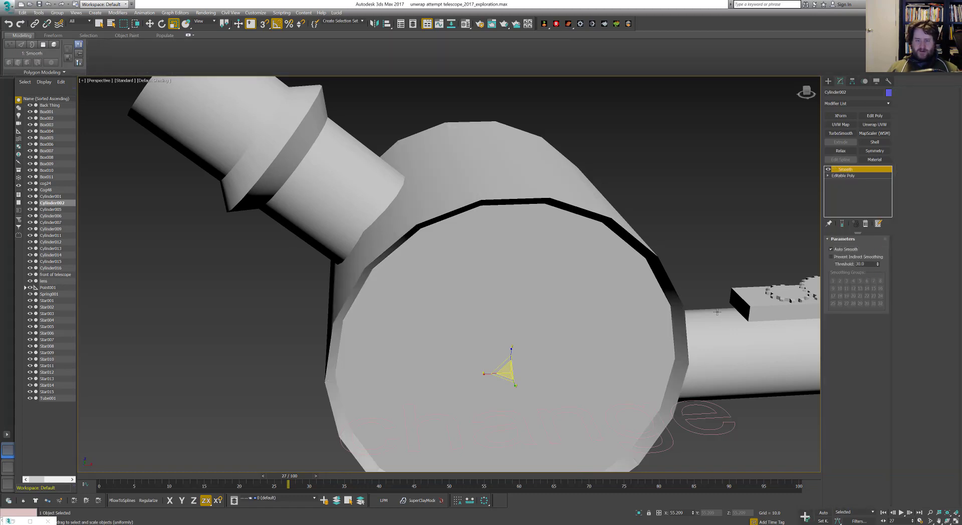
middle_drag(717, 311, 711, 279)
right_click(852, 170)
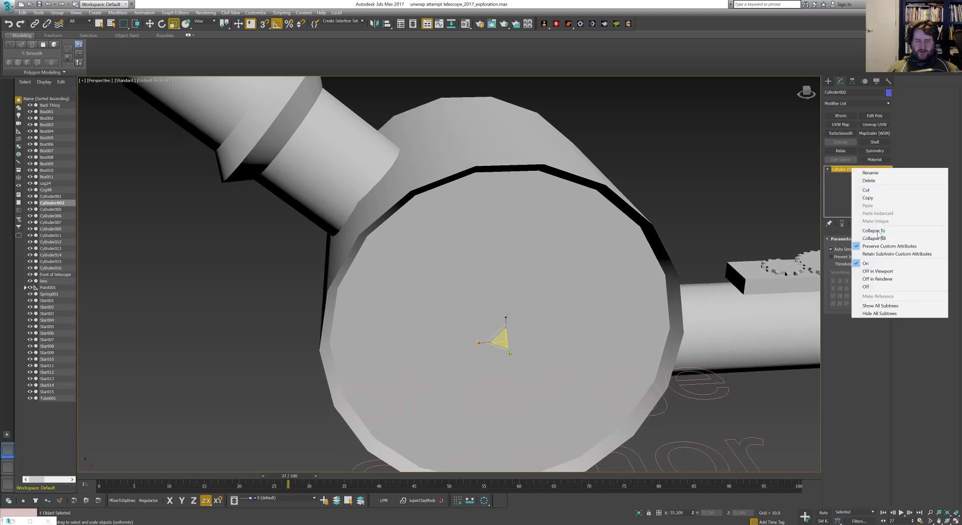
click(876, 237)
alt+middle_drag(651, 260, 583, 284)
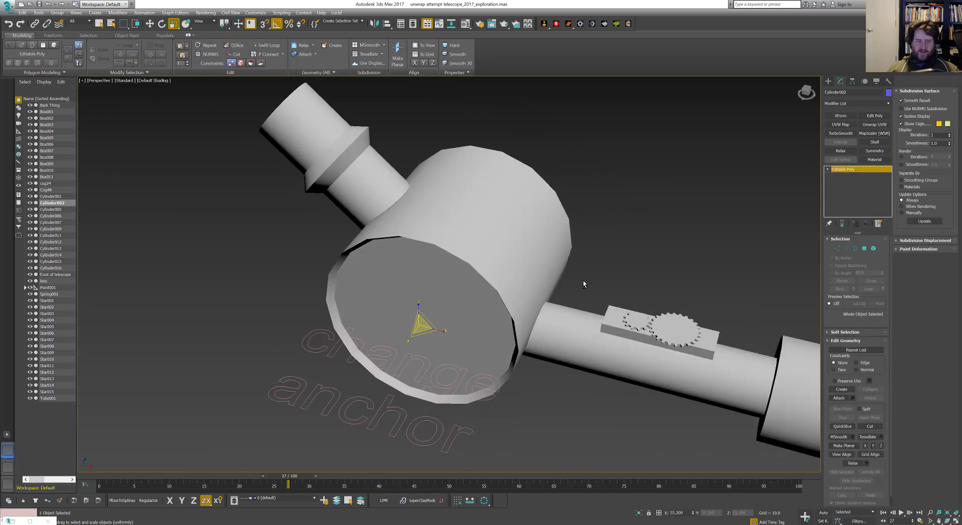
Examine the tubes along the telescope body, the loose gears beside it and the point helper
middle_drag(487, 253, 461, 309)
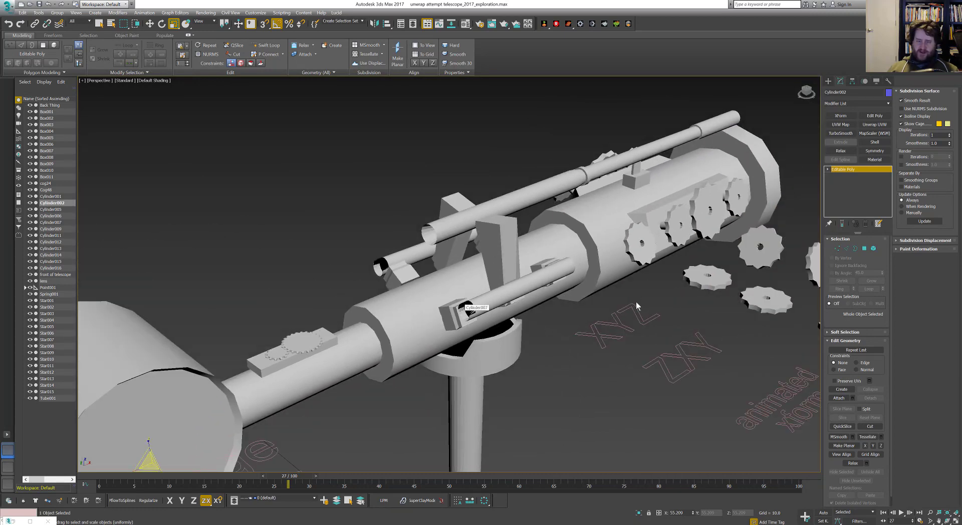
alt+middle_drag(637, 305, 666, 273)
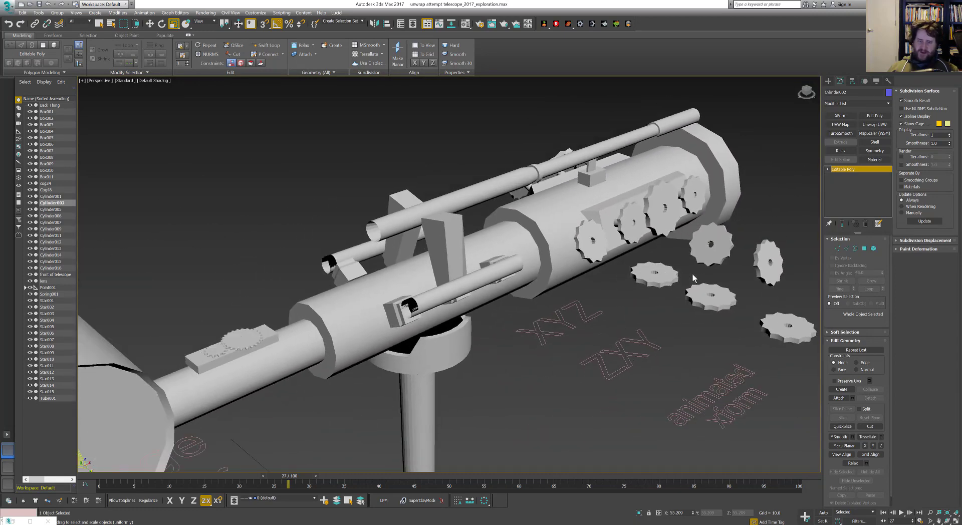
click(711, 296)
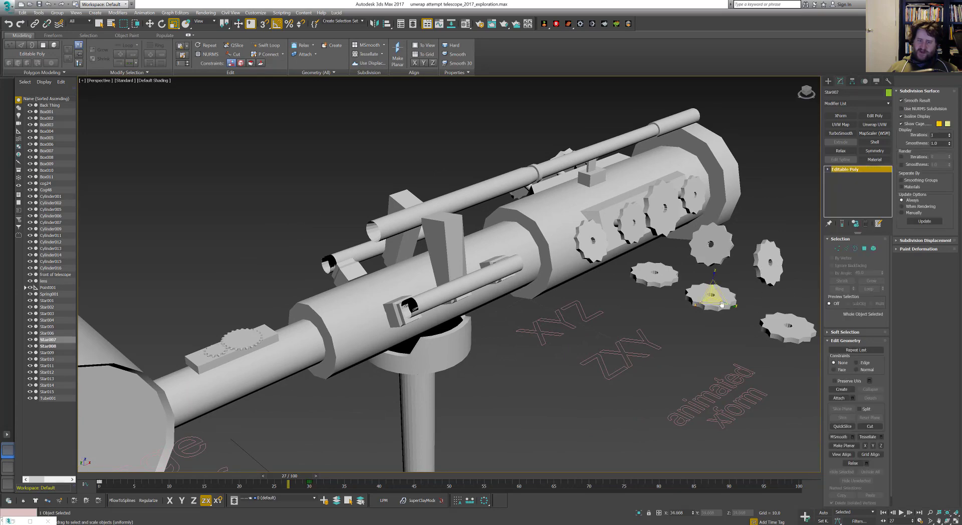
alt+middle_drag(721, 304, 553, 257)
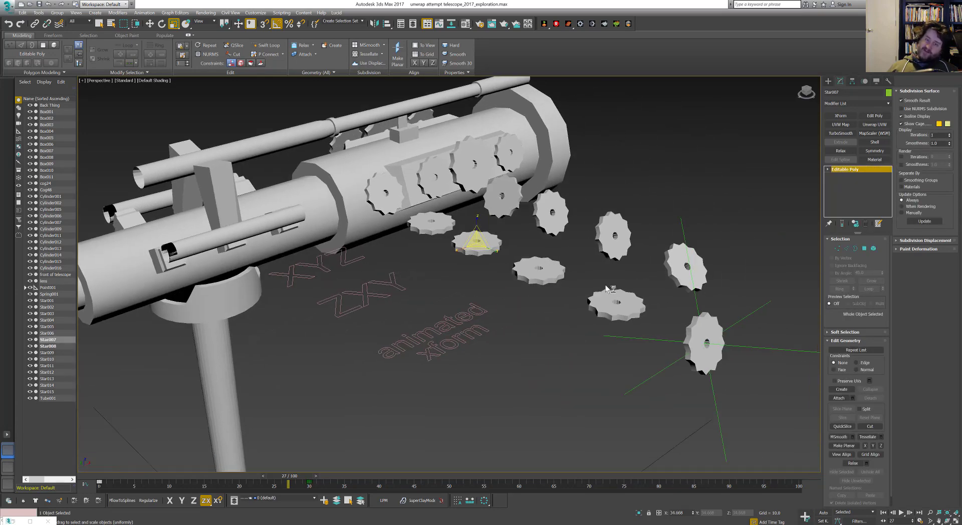
click(550, 269)
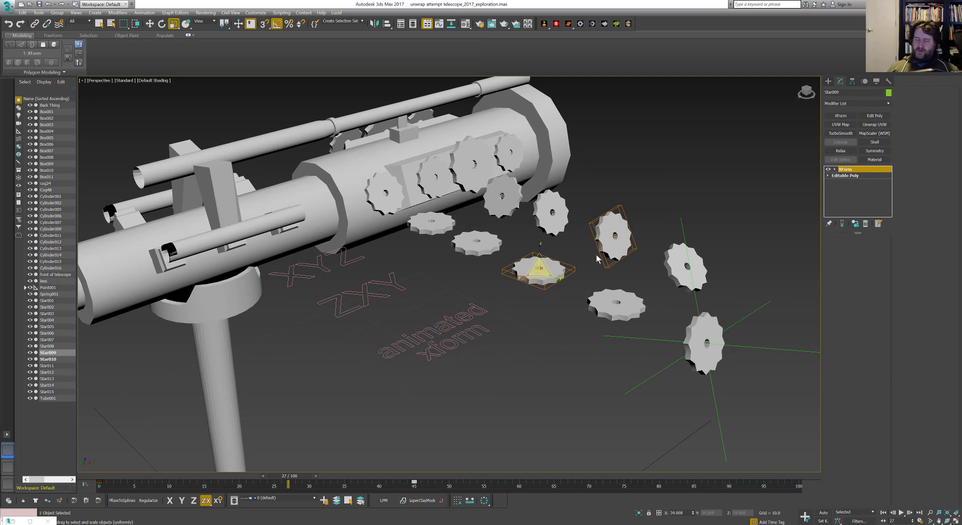
click(666, 337)
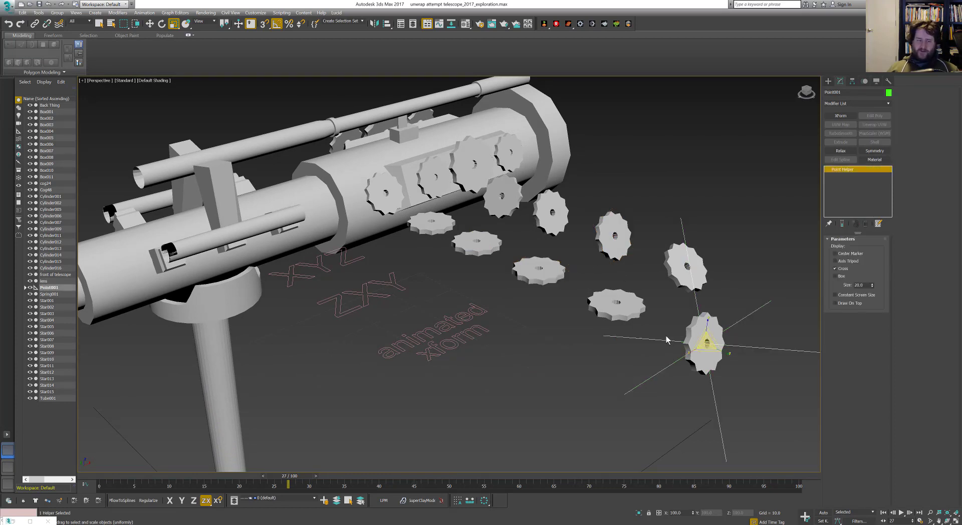
middle_drag(419, 262, 650, 300)
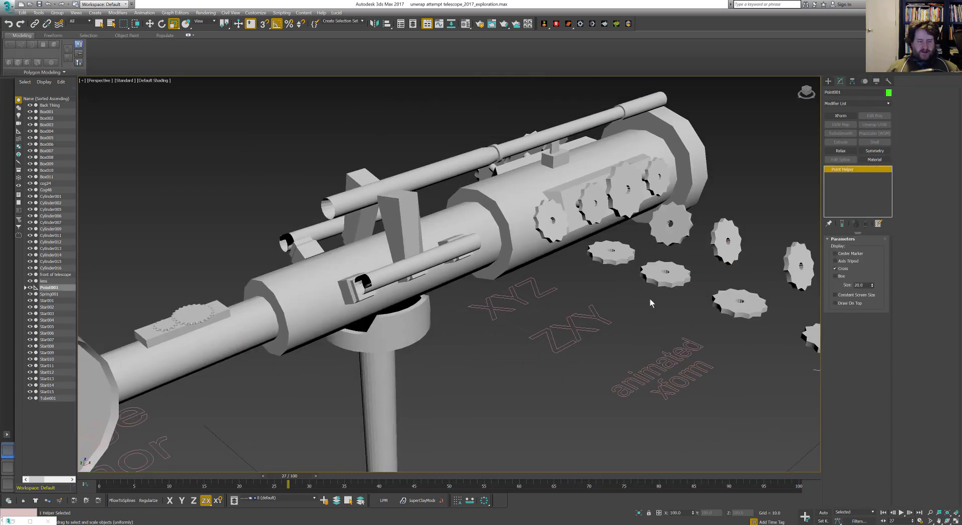
middle_drag(433, 289, 491, 312)
scroll(527, 285, up, 3)
scroll(527, 285, down, 3)
scroll(476, 306, up, 4)
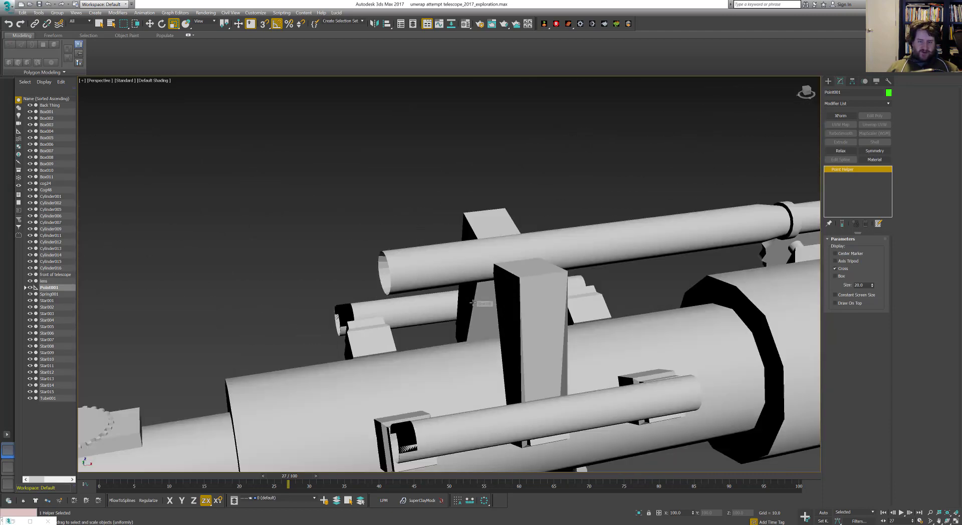
scroll(474, 304, down, 2)
scroll(458, 296, down, 5)
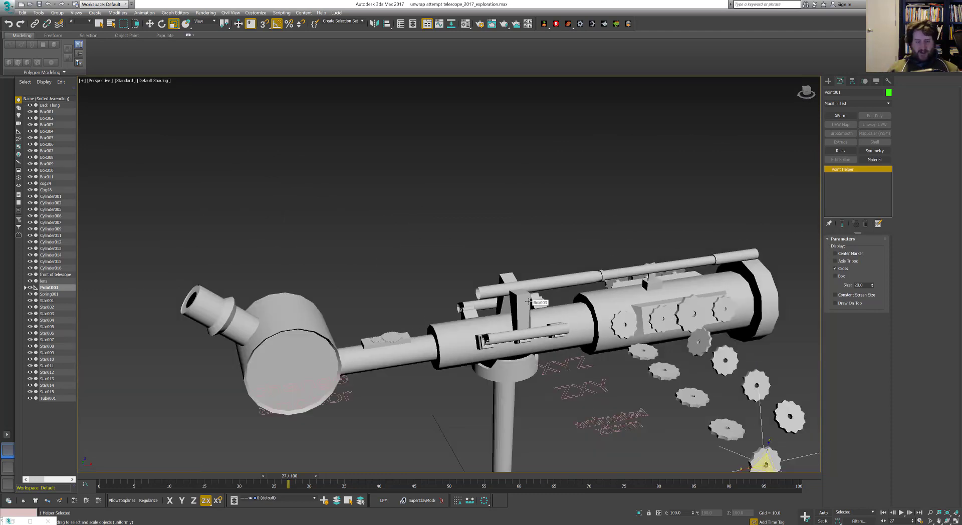
Show four views framed on the whole model, then select the long upper tube and both short side tubes and isolate them
key(alt+w)
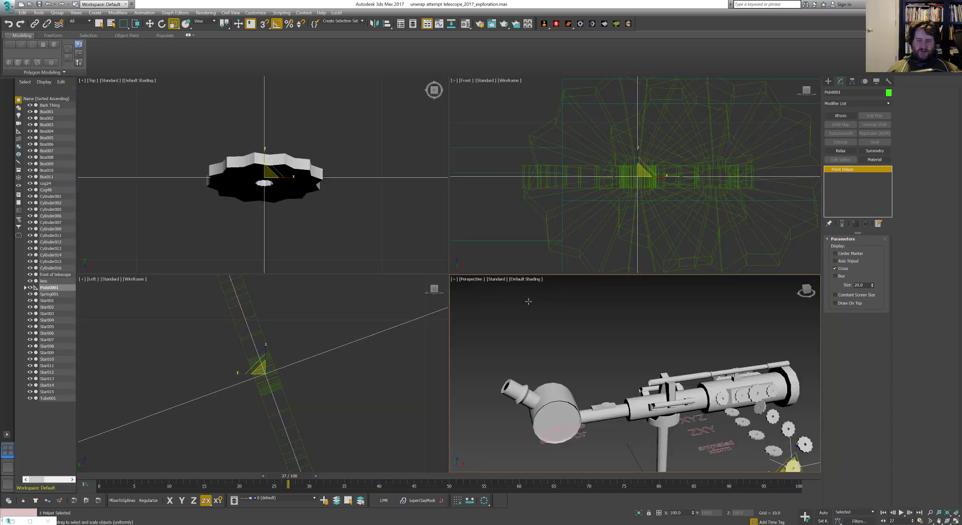
click(955, 512)
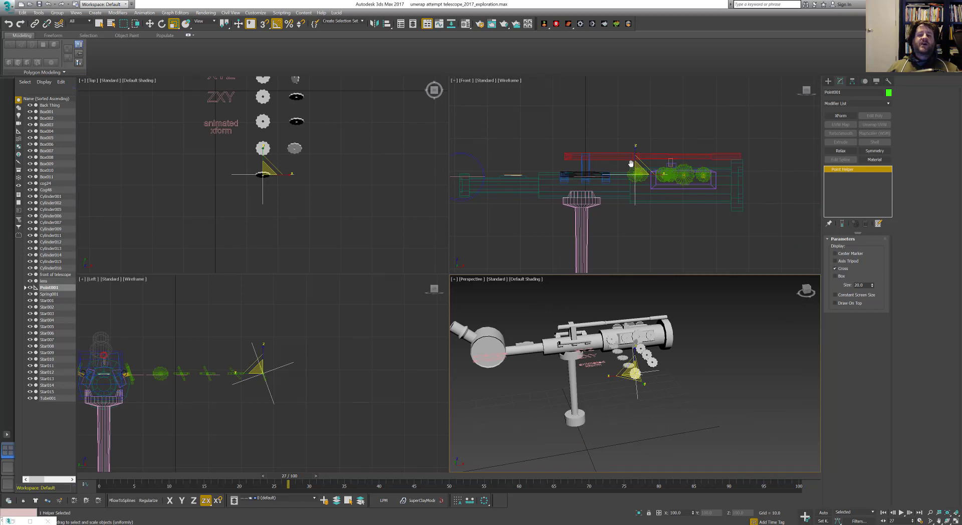
click(682, 195)
click(671, 182)
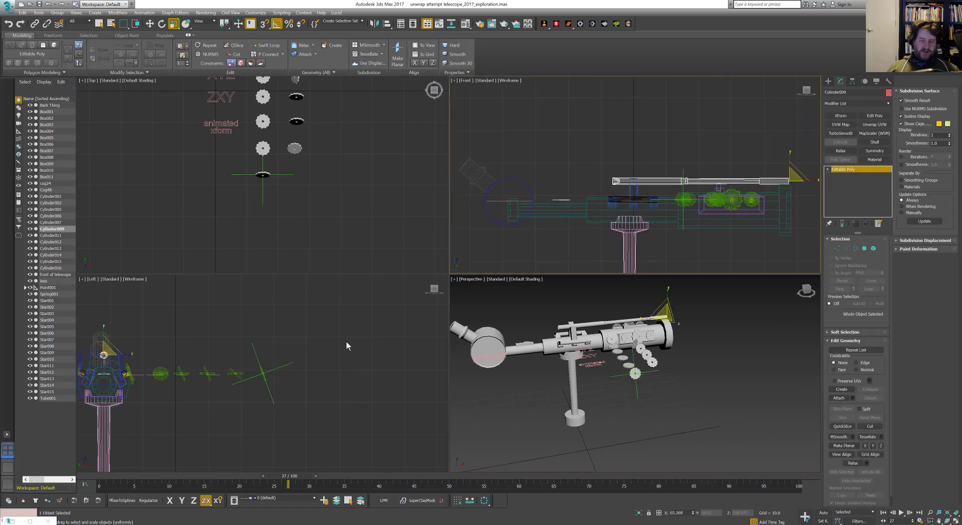
scroll(563, 327, up, 5)
drag(564, 327, 573, 348)
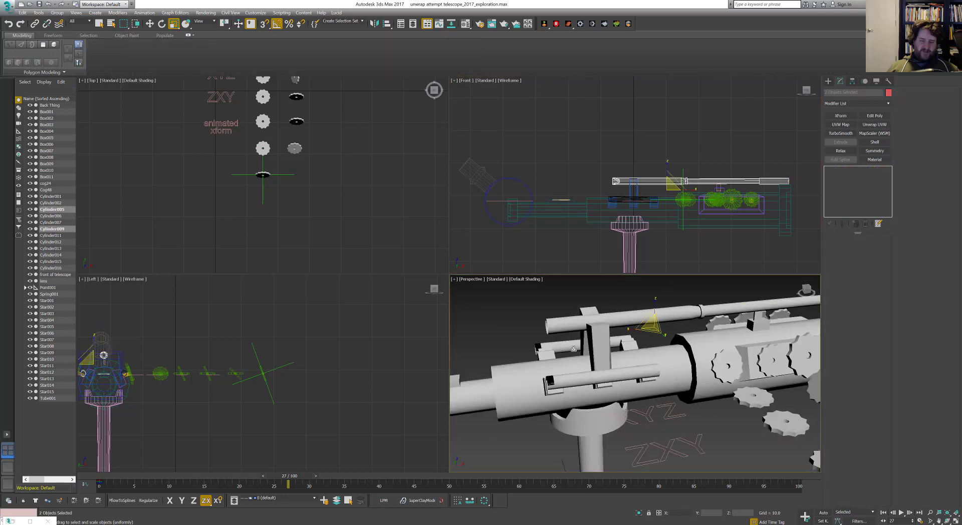
key(alt+q)
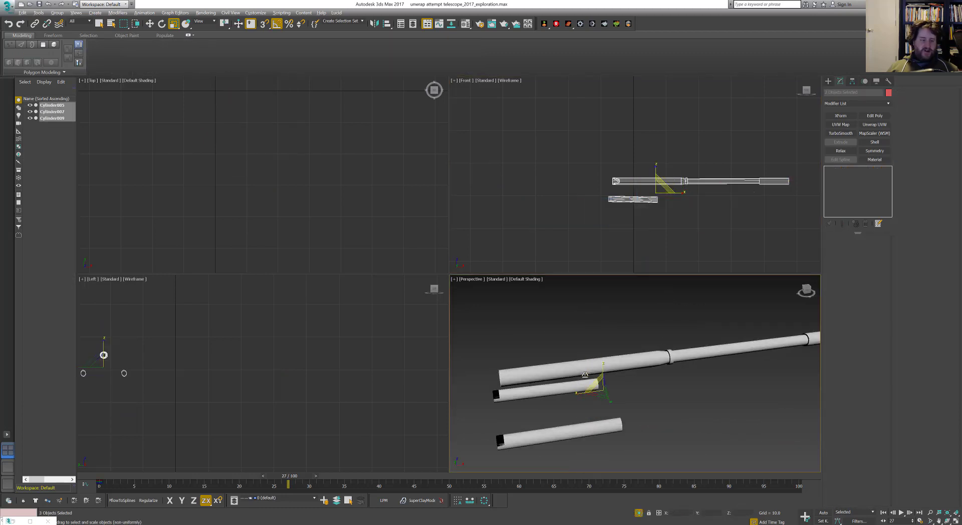
Display the three isolated tubes shaded in the left view and as wireframe in the top view
middle_drag(142, 377, 362, 389)
scroll(350, 362, up, 4)
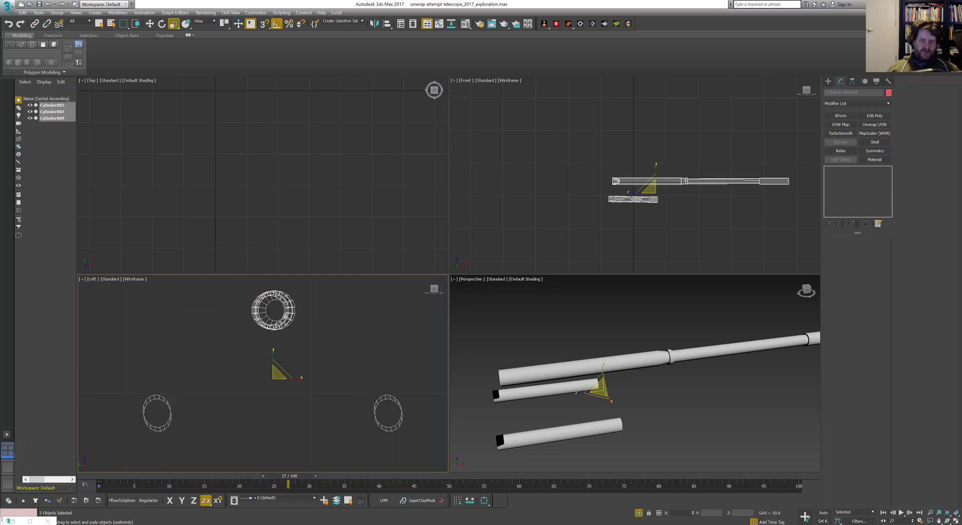
key(F3)
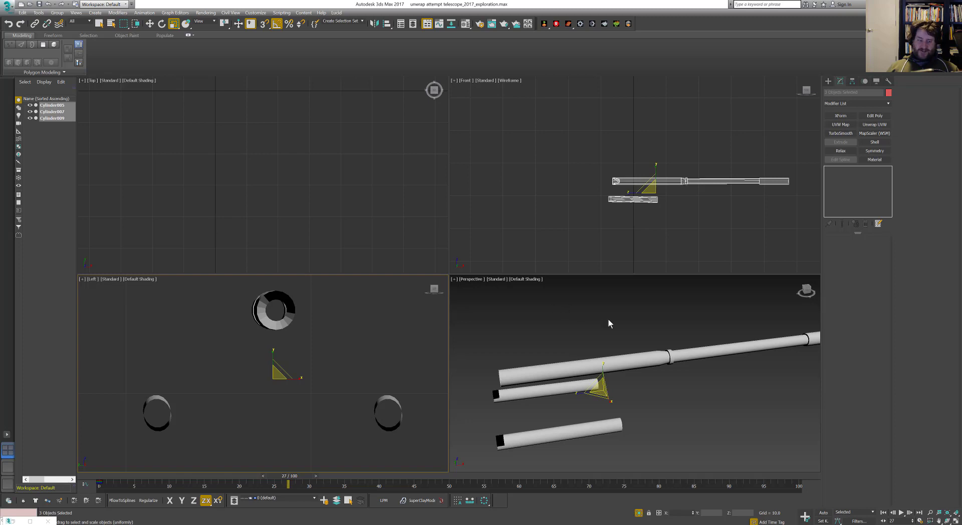
middle_click(659, 355)
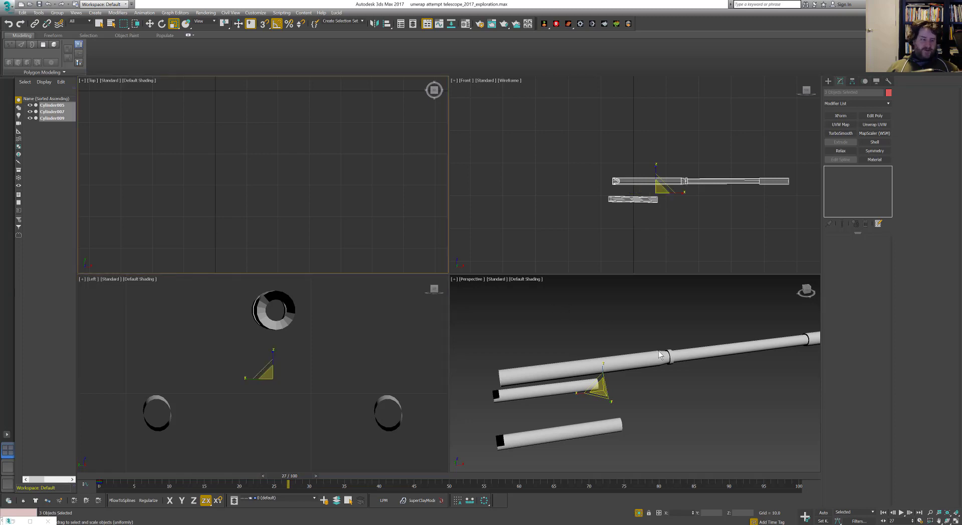
click(956, 514)
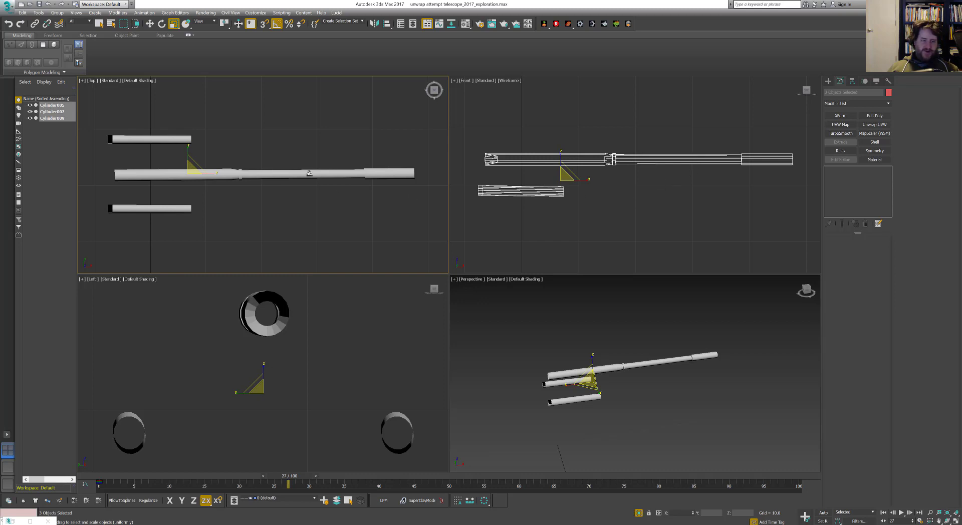
key(F3)
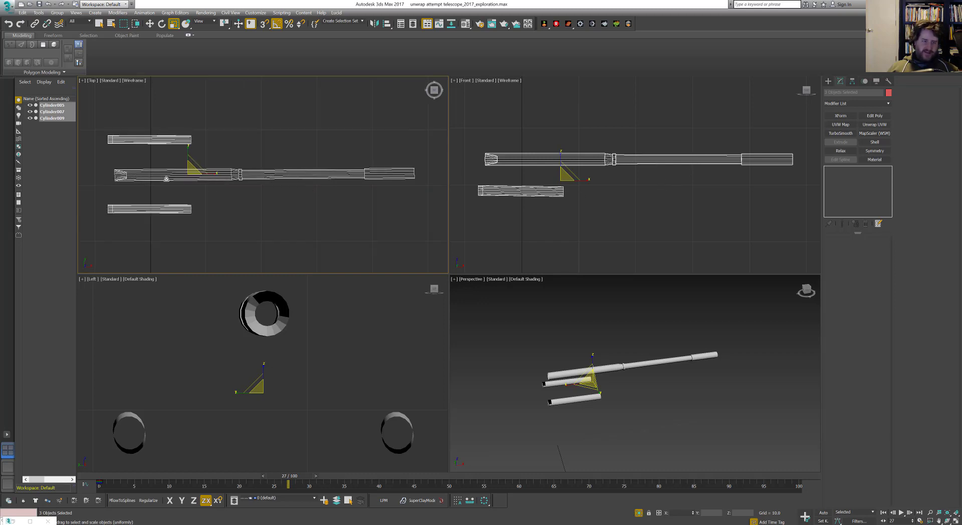
scroll(289, 176, up, 10)
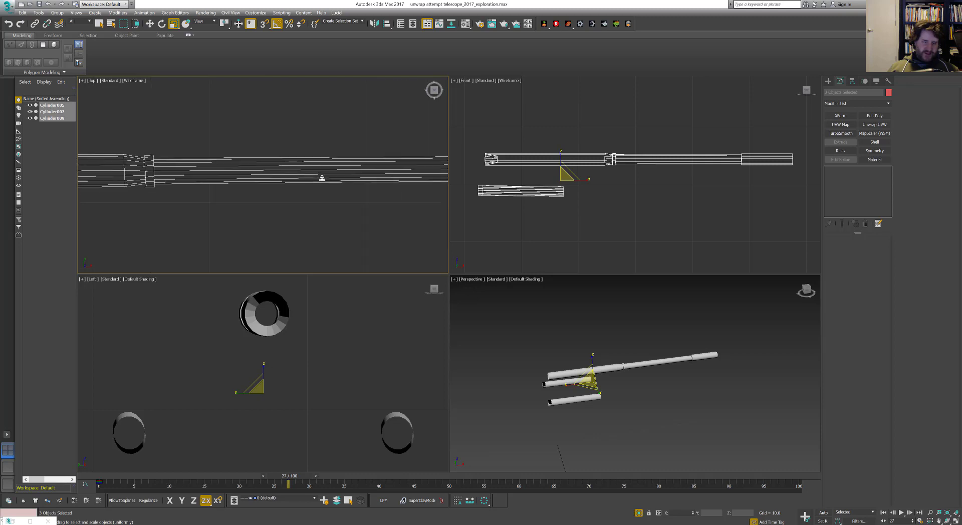
scroll(287, 184, down, 2)
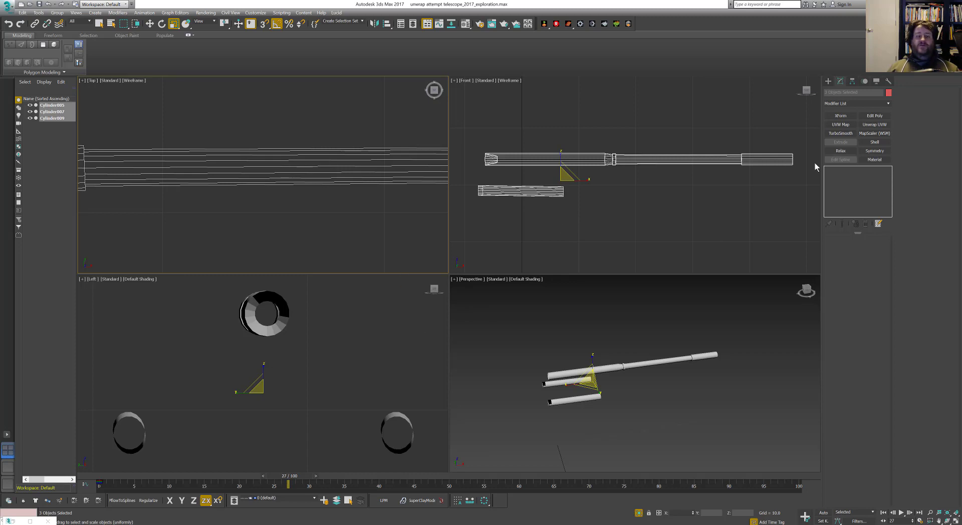
Bring up the standard primitives for object creation and clear the tube selection
click(828, 82)
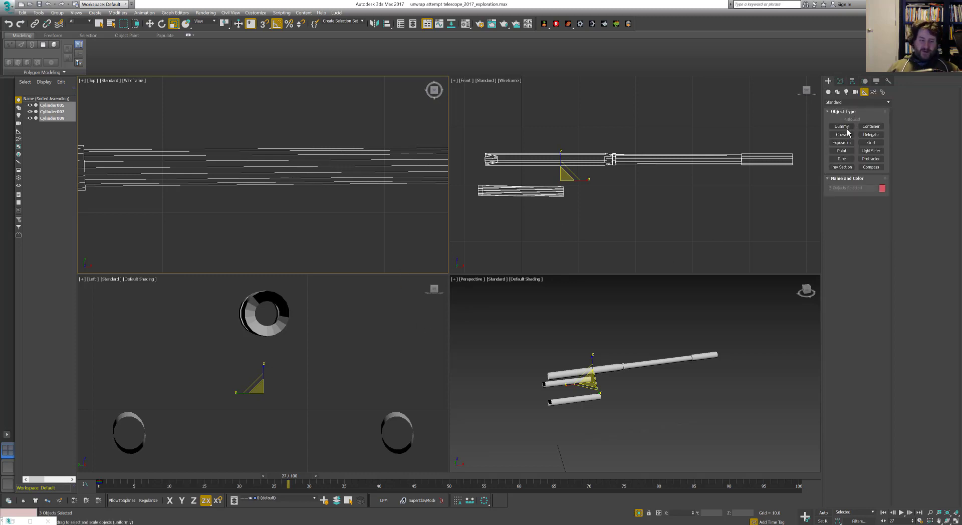
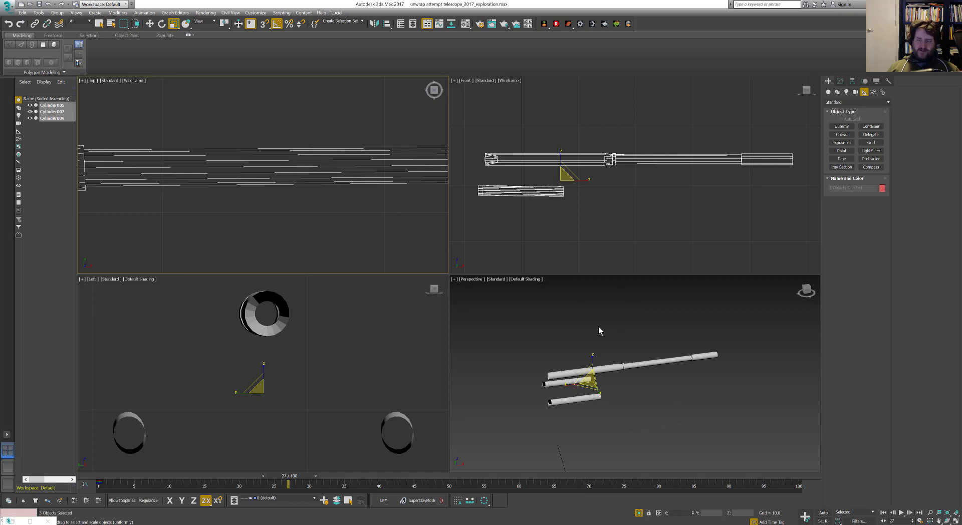
click(828, 92)
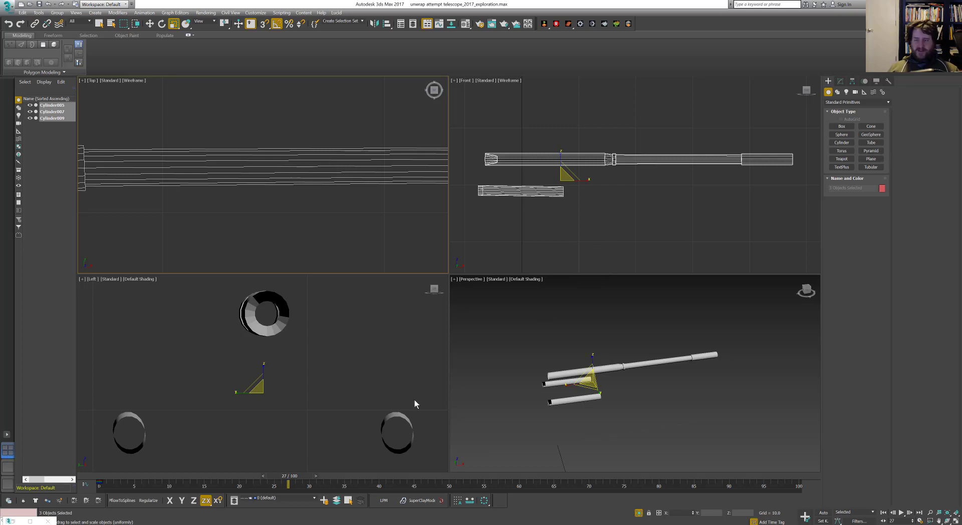
key(ctrl+z)
click(378, 378)
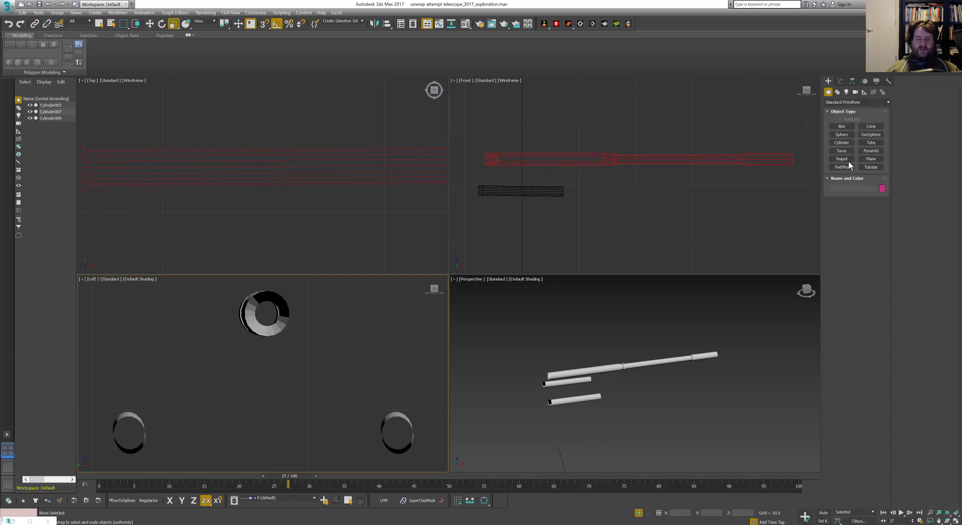
Select the nearer short tube and inspect its open end up close at polygon level
click(408, 422)
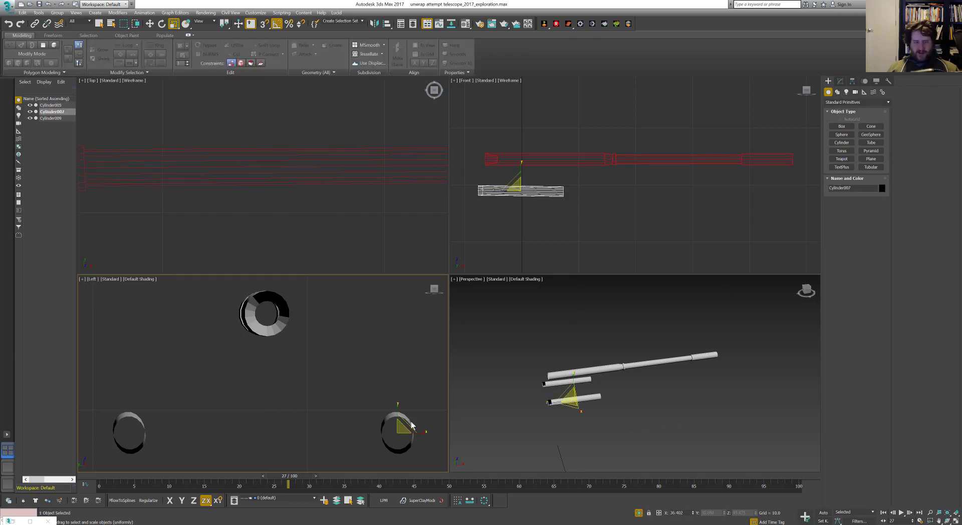
scroll(516, 203, up, 3)
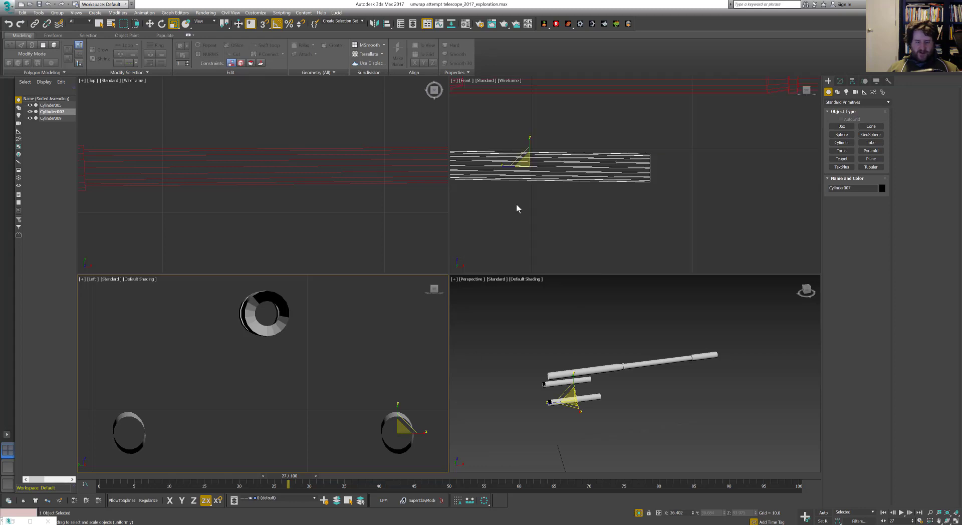
middle_drag(516, 204, 664, 207)
scroll(663, 207, up, 2)
scroll(546, 414, up, 4)
scroll(546, 414, up, 3)
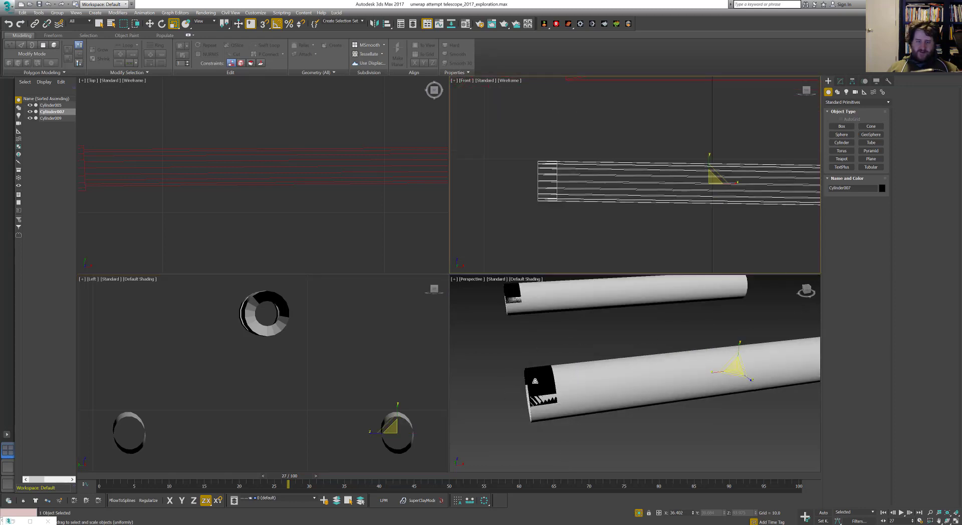
click(840, 81)
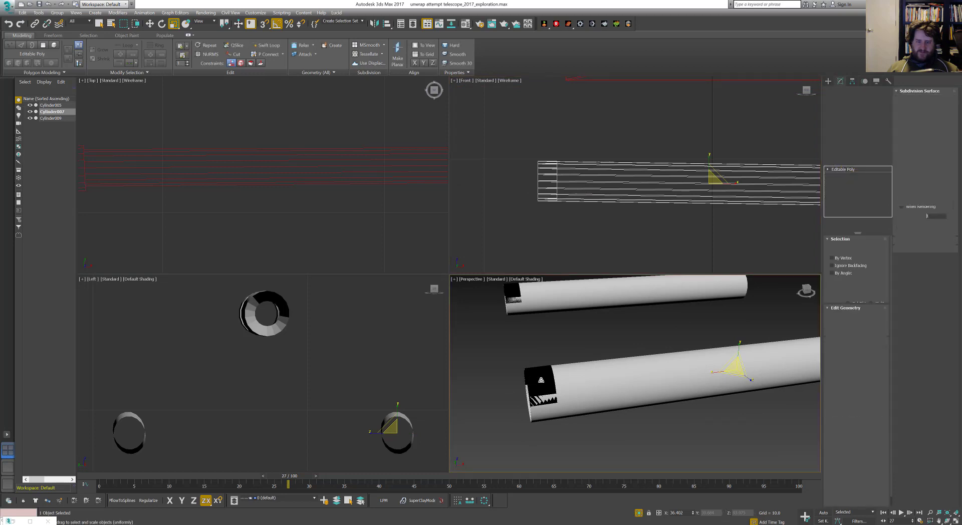
key(4)
alt+middle_drag(546, 378, 613, 388)
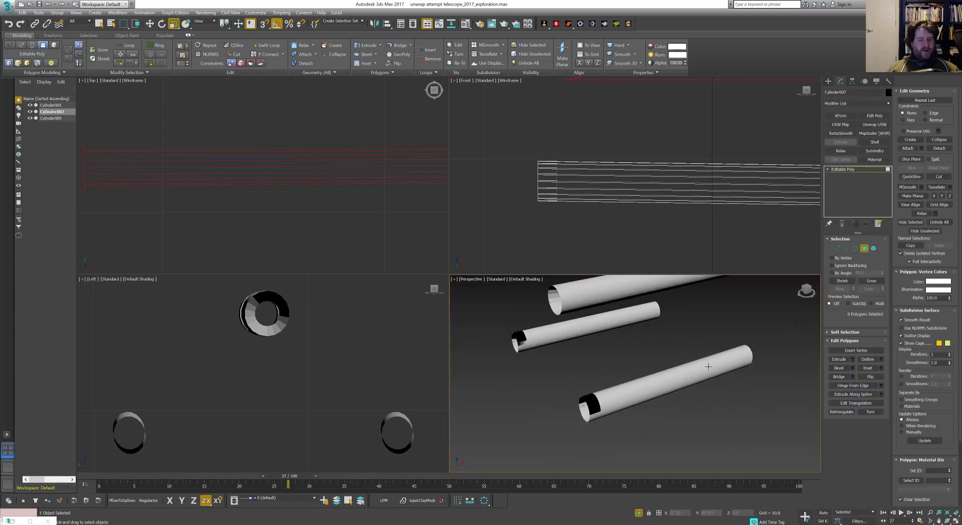
Create a tube primitive in the left view beside the nearer short tube, with radii about 0.84 and 0.69 and height about 7.6
click(862, 247)
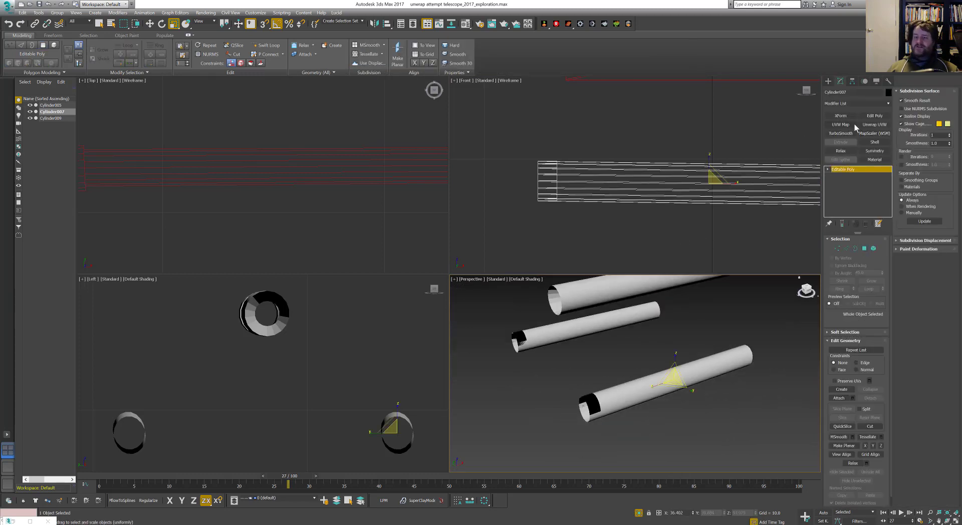
click(828, 81)
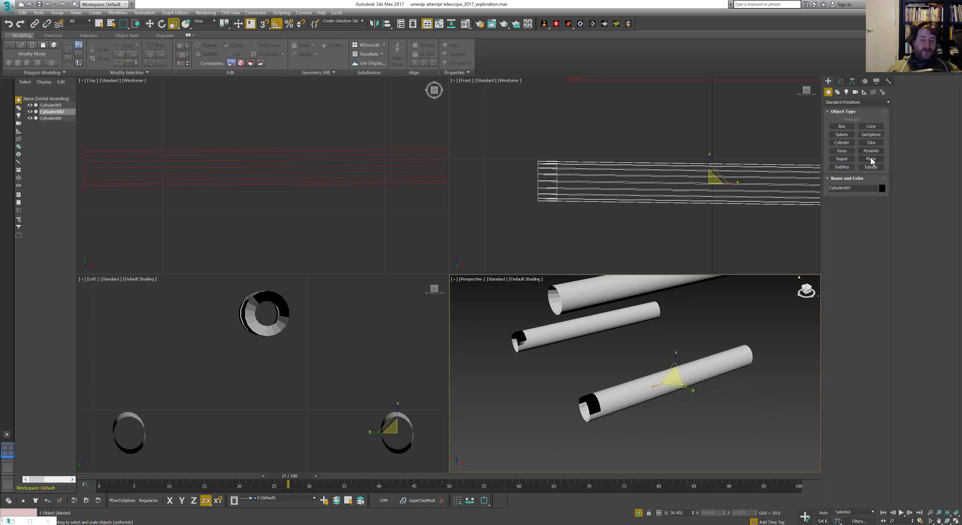
click(871, 143)
middle_drag(397, 388, 355, 318)
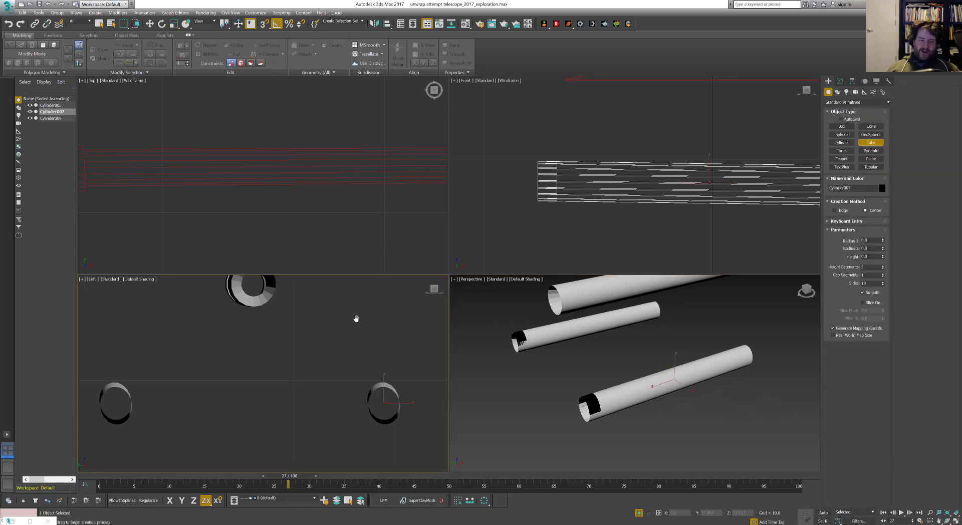
scroll(355, 319, up, 2)
drag(363, 355, 377, 378)
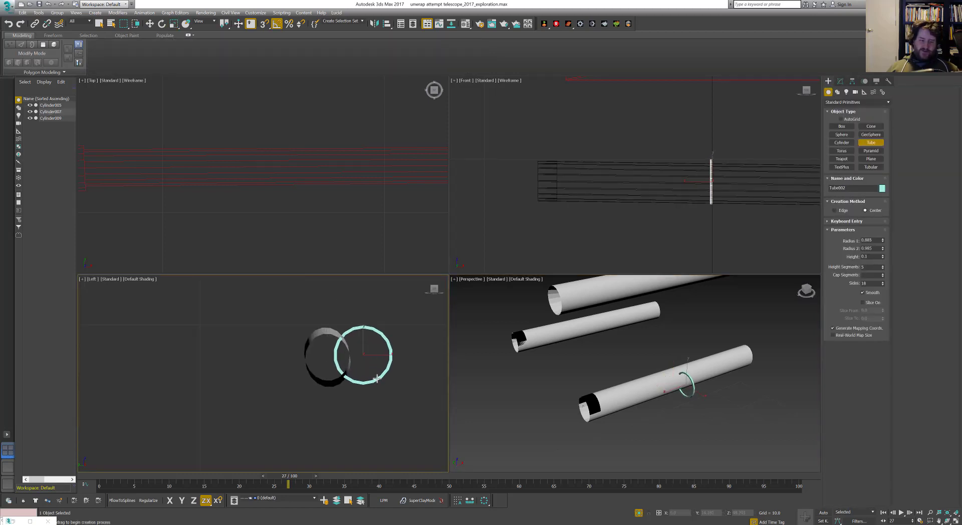
click(375, 376)
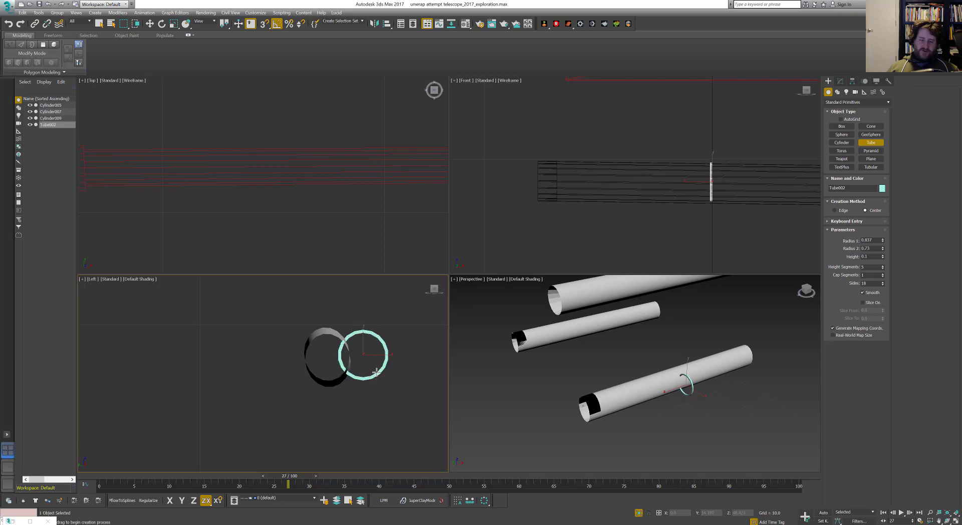
click(372, 371)
click(470, 140)
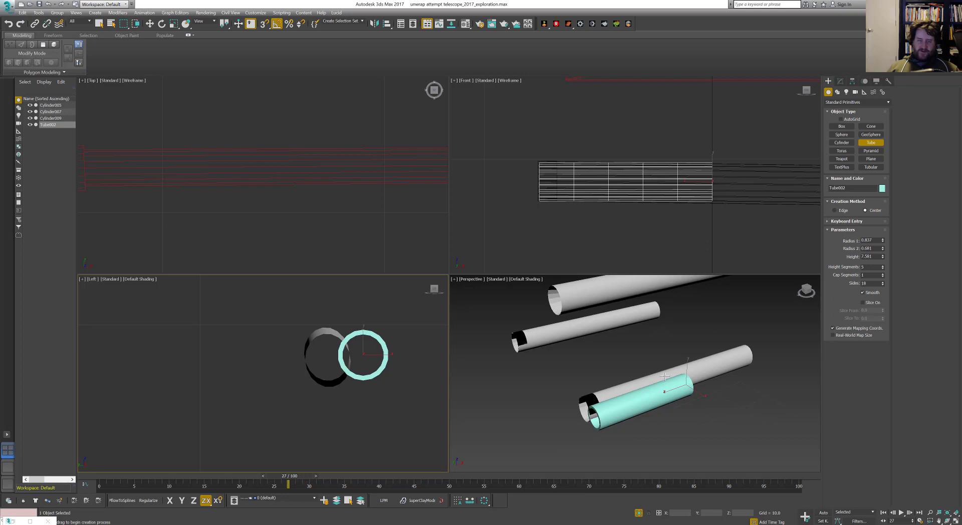
Move the new tube along its length in the front view until its end lines up with the old short tube's far end
middle_drag(722, 159, 659, 199)
scroll(661, 191, down, 3)
middle_drag(345, 332, 301, 377)
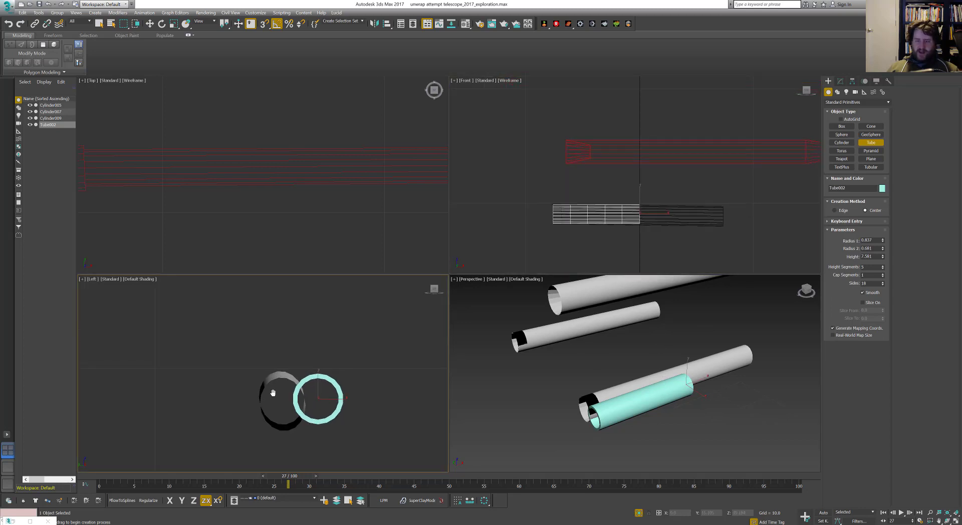
middle_drag(671, 208, 644, 214)
key(w)
drag(616, 227, 704, 223)
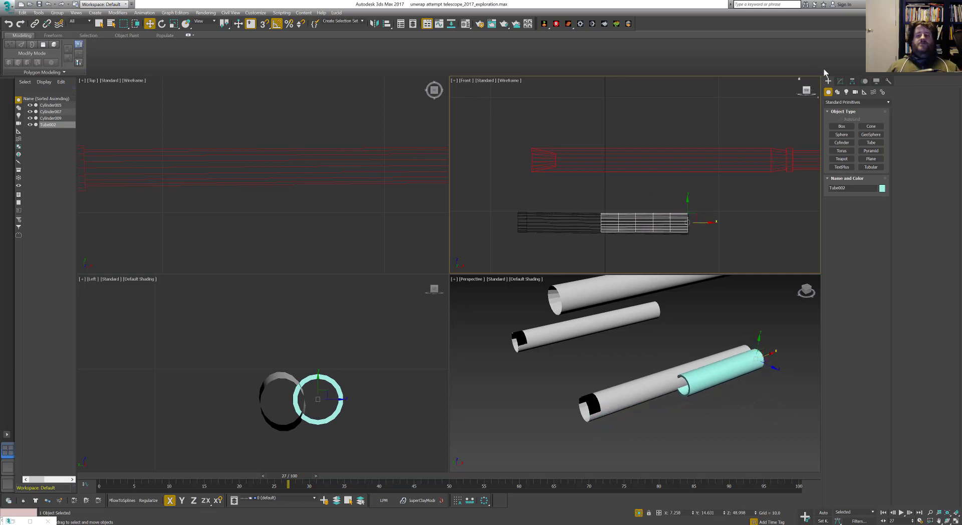
Lengthen the new tube to a height of about 14.86 to match the old short tube, and set its height segments to 1
click(840, 80)
drag(883, 266, 877, 241)
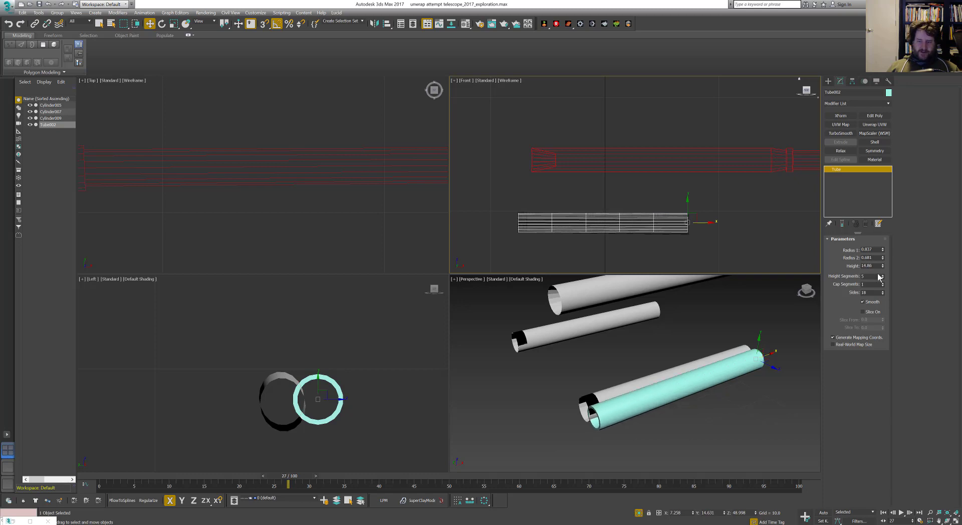
right_click(883, 278)
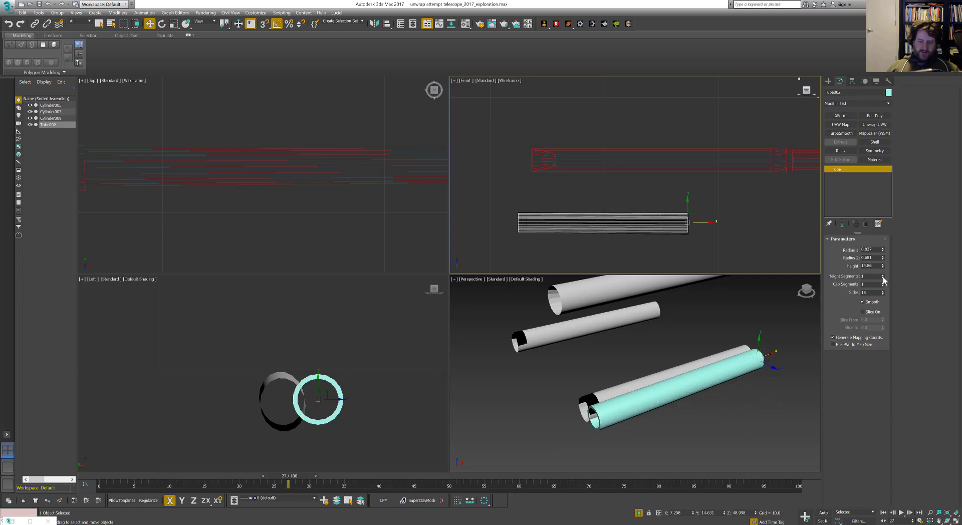
click(772, 369)
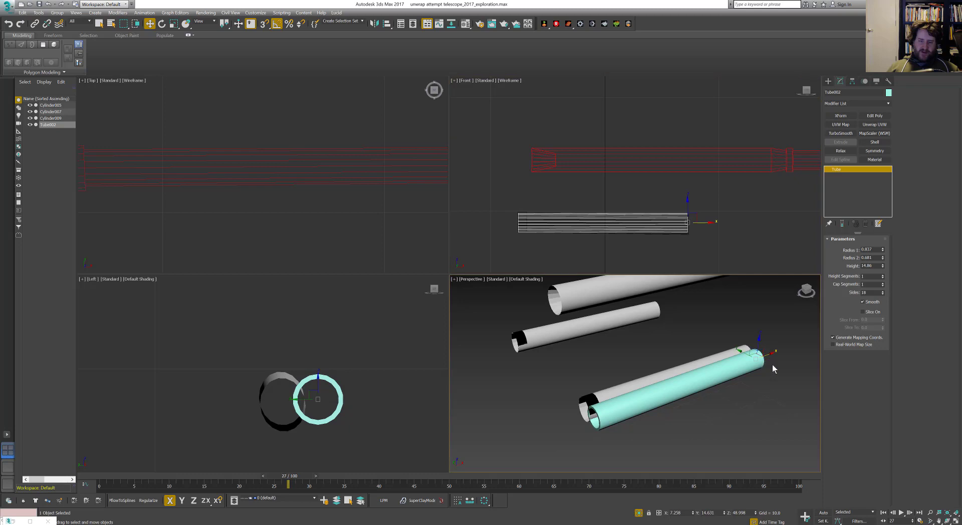
Move the tube along the Y axis onto the neighbouring old cylinder, then delete that cylinder
drag(748, 358, 702, 350)
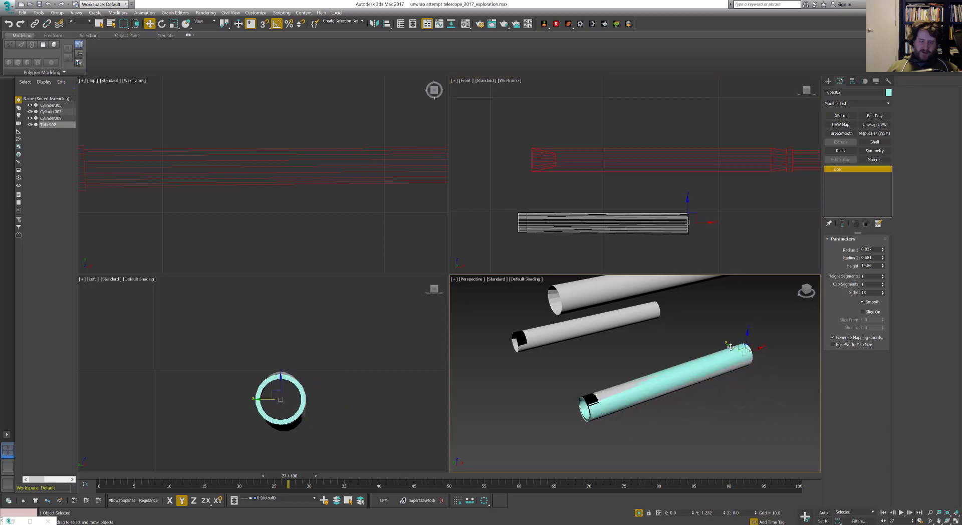
click(603, 393)
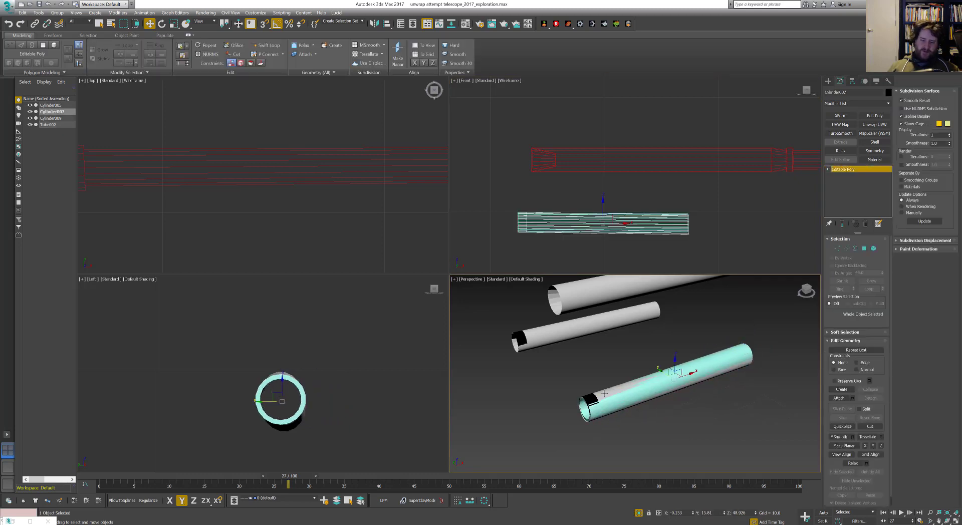
key(Delete)
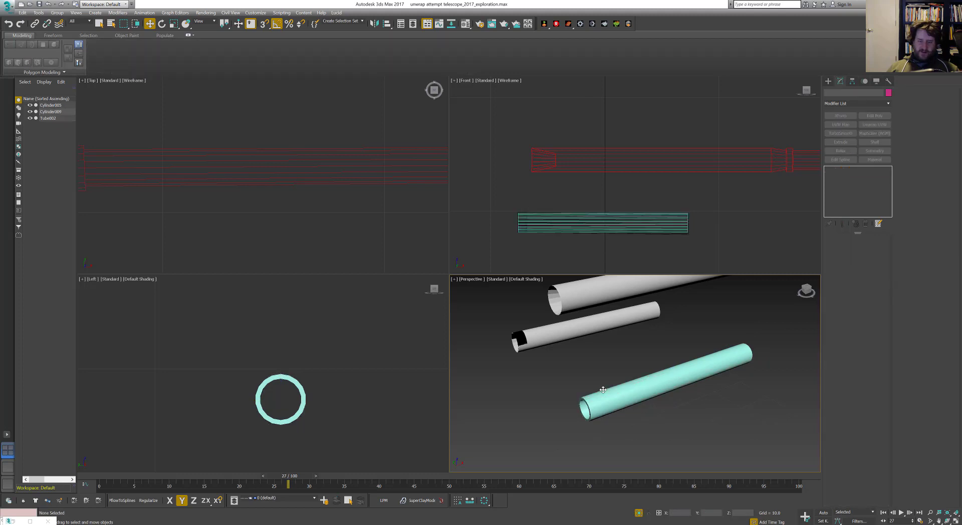
Clone the tube as a single Copy placed level with the far, narrow end of the telescope in the front view
click(684, 378)
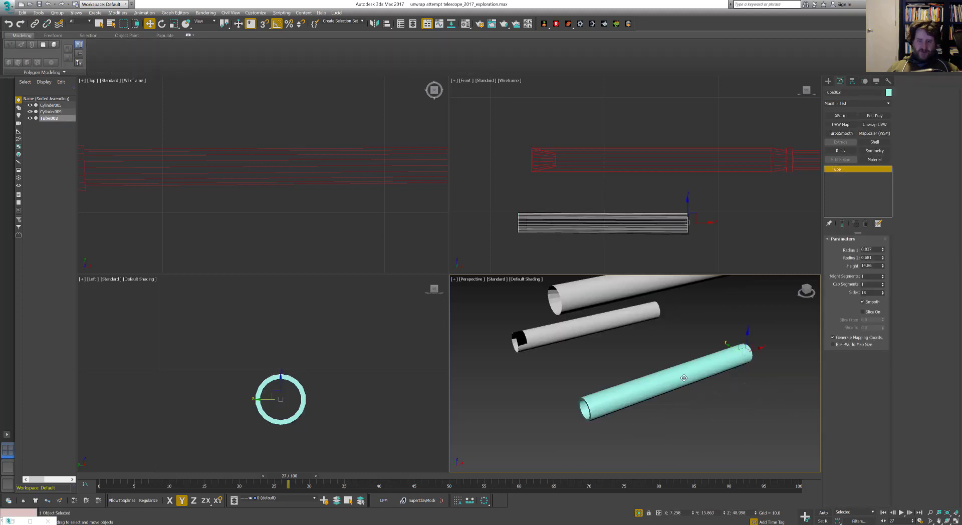
mouse_move(684, 378)
alt+middle_down()
mouse_move(697, 401)
mouse_move(688, 371)
alt+middle_up()
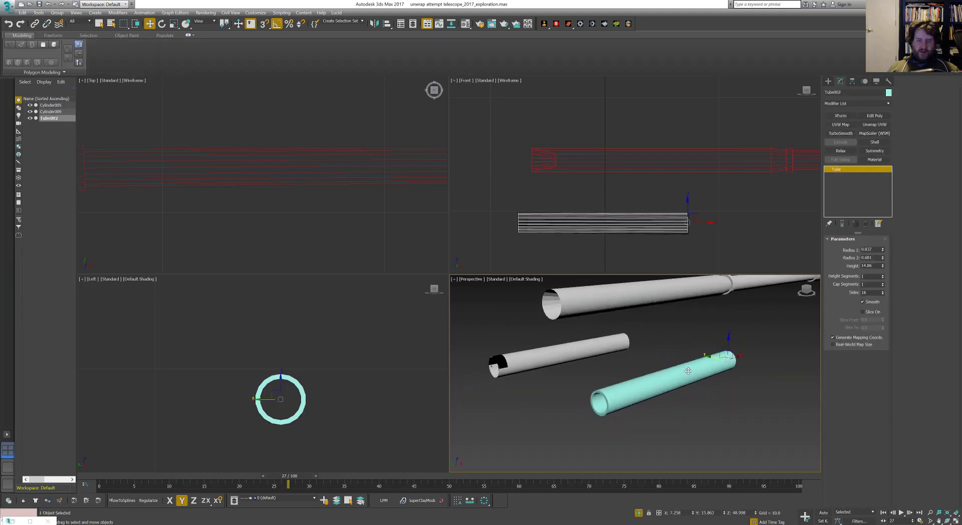
scroll(572, 226, down, 4)
middle_drag(610, 224, 600, 235)
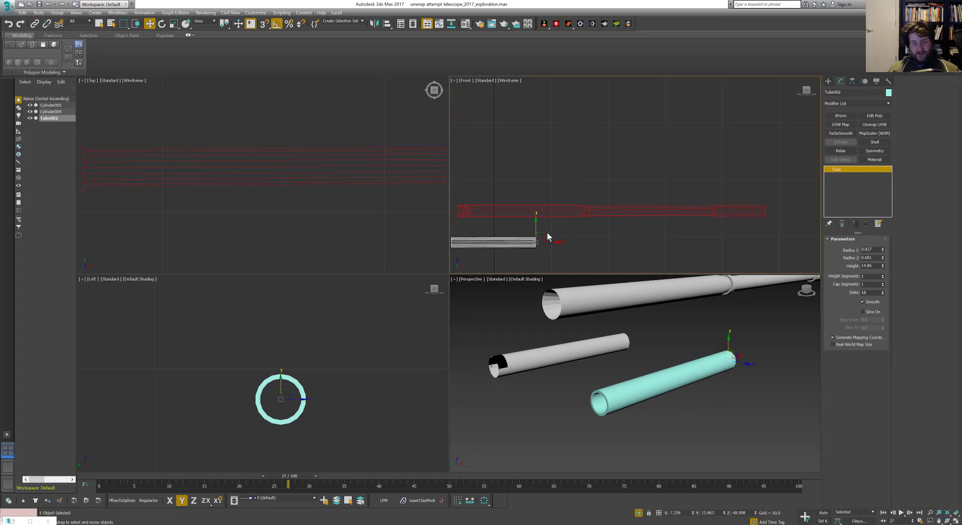
middle_drag(543, 236, 573, 182)
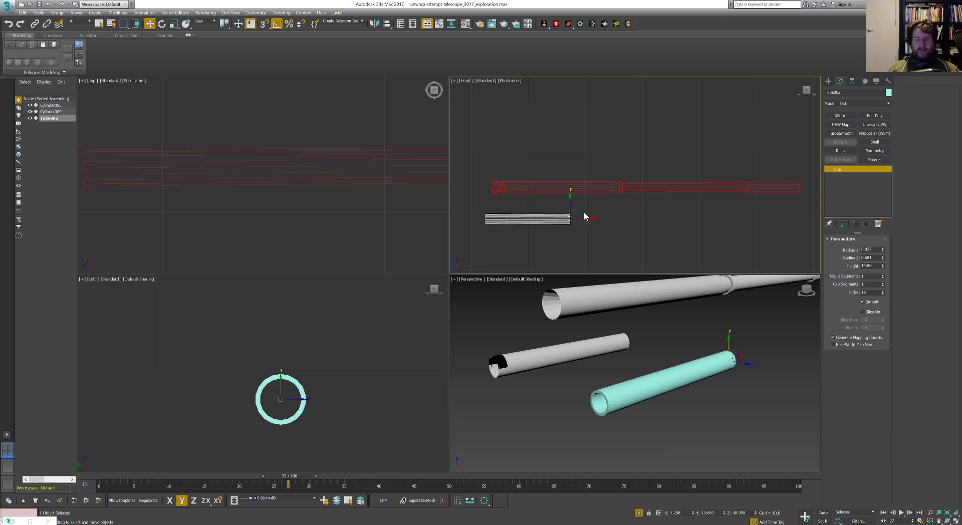
mouse_move(578, 210)
shift+mouse_down()
mouse_move(633, 189)
mouse_move(807, 179)
shift+mouse_up()
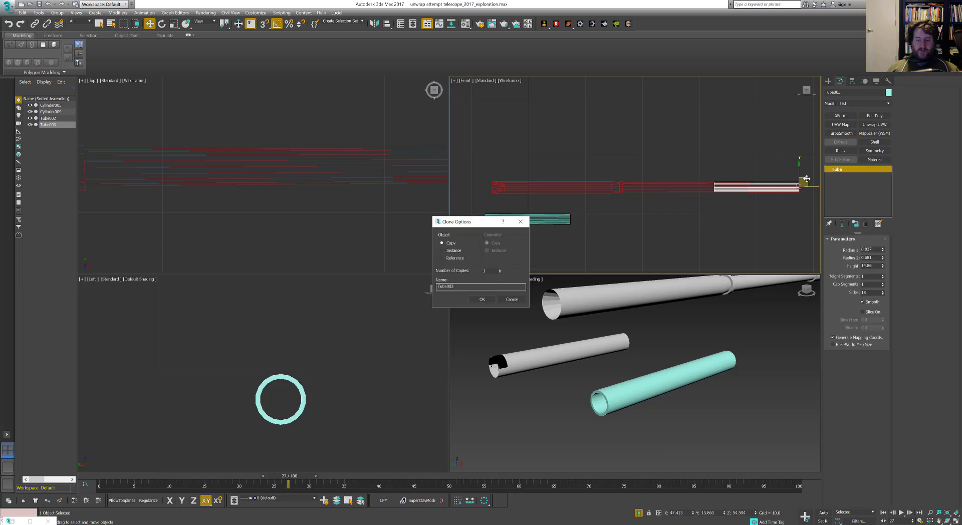
click(481, 299)
scroll(726, 336, up, 4)
scroll(711, 345, up, 3)
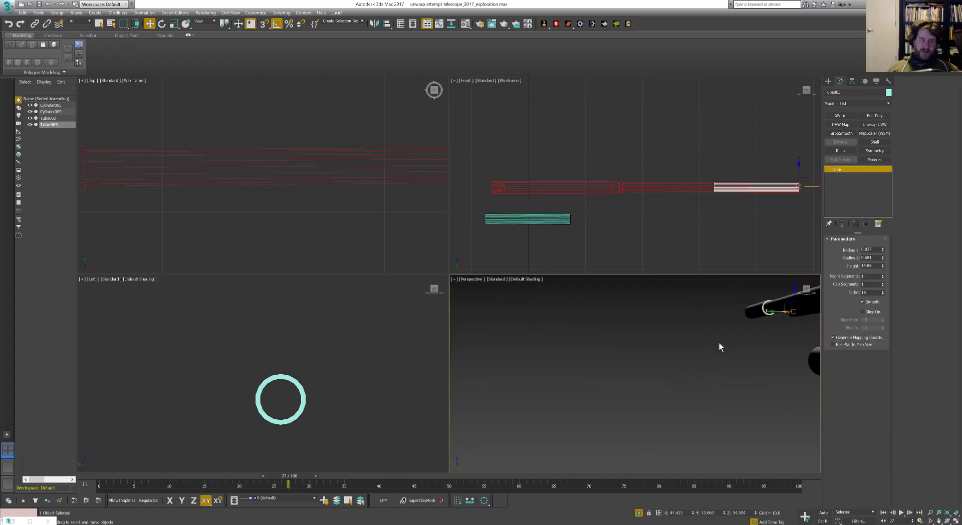
scroll(711, 345, down, 8)
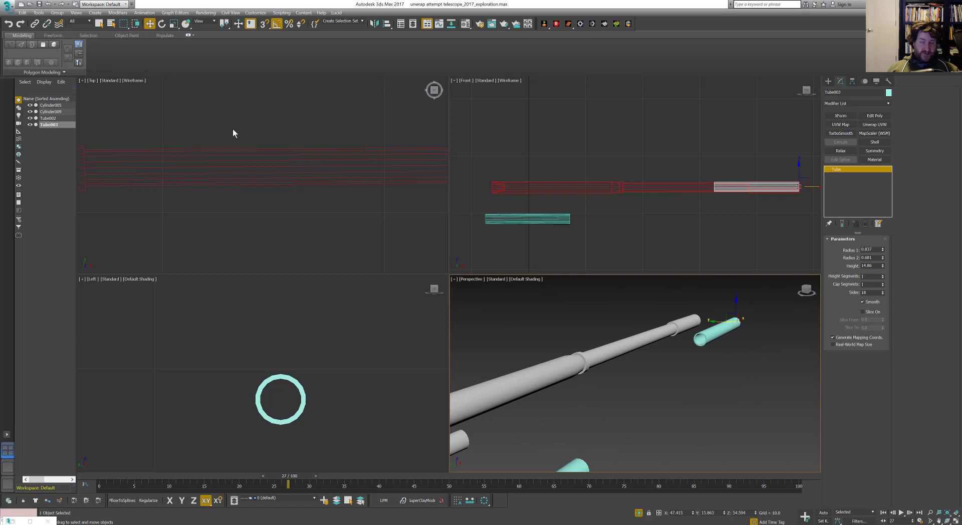
Open the Move Transform Type-In and examine the copied tube's absolute position relative to the world origin in the top and front views
right_click(150, 24)
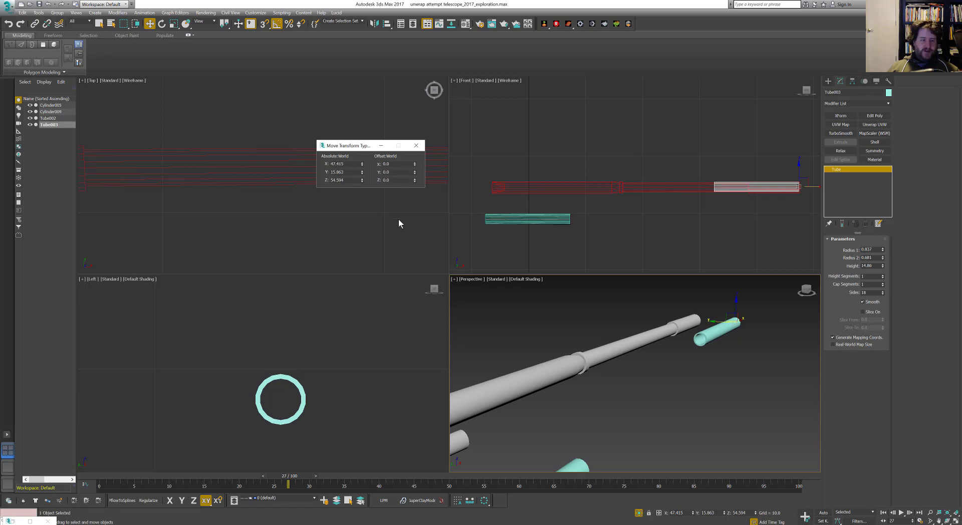
scroll(279, 236, down, 8)
middle_drag(304, 244, 275, 187)
scroll(275, 188, up, 2)
scroll(276, 219, up, 2)
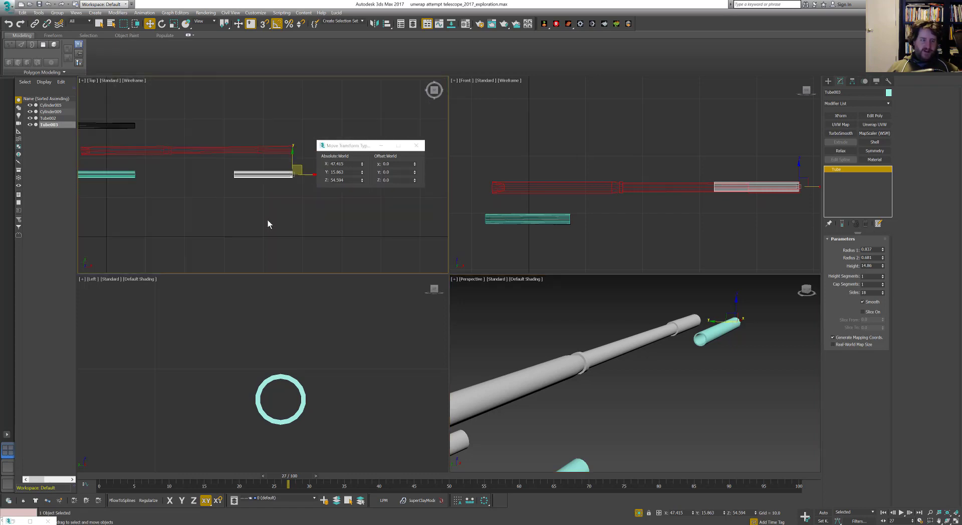
middle_drag(240, 221, 373, 230)
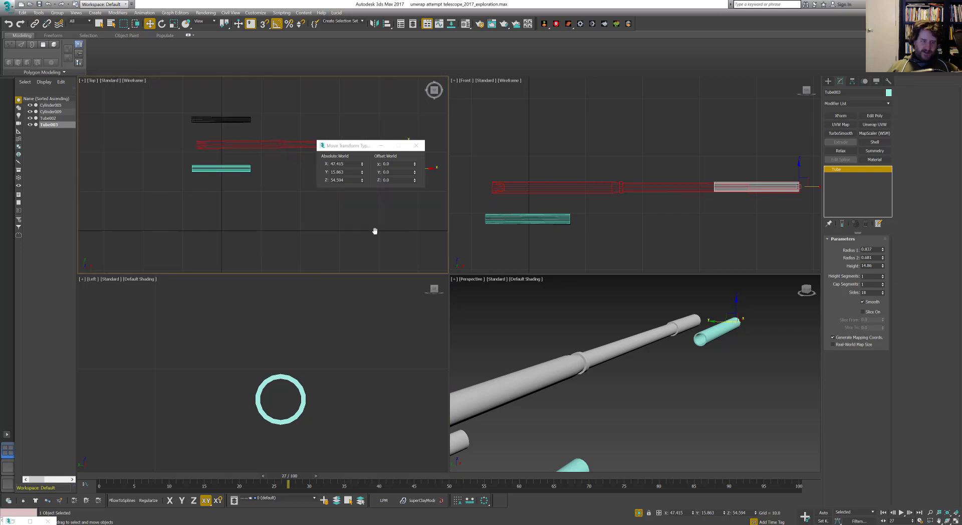
scroll(283, 229, down, 2)
scroll(218, 224, up, 2)
middle_drag(245, 200, 241, 157)
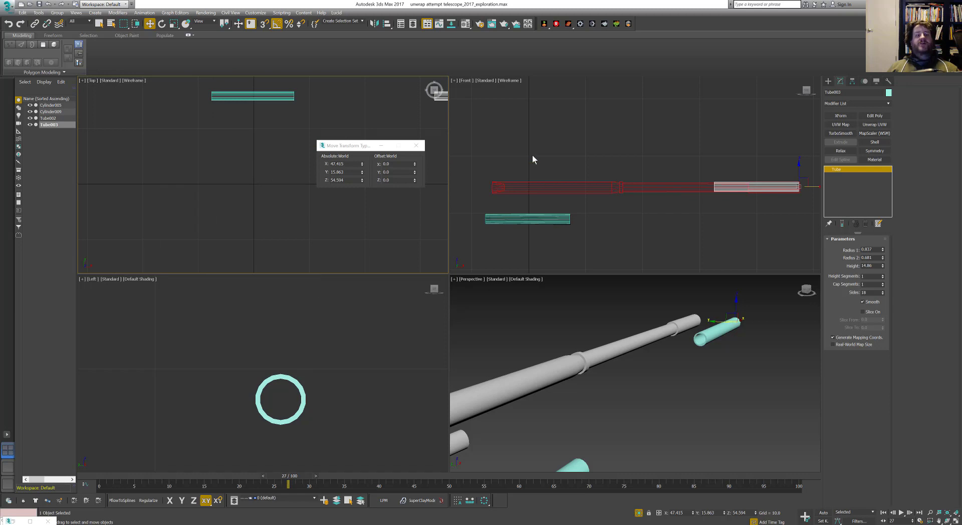
middle_drag(532, 155, 585, 96)
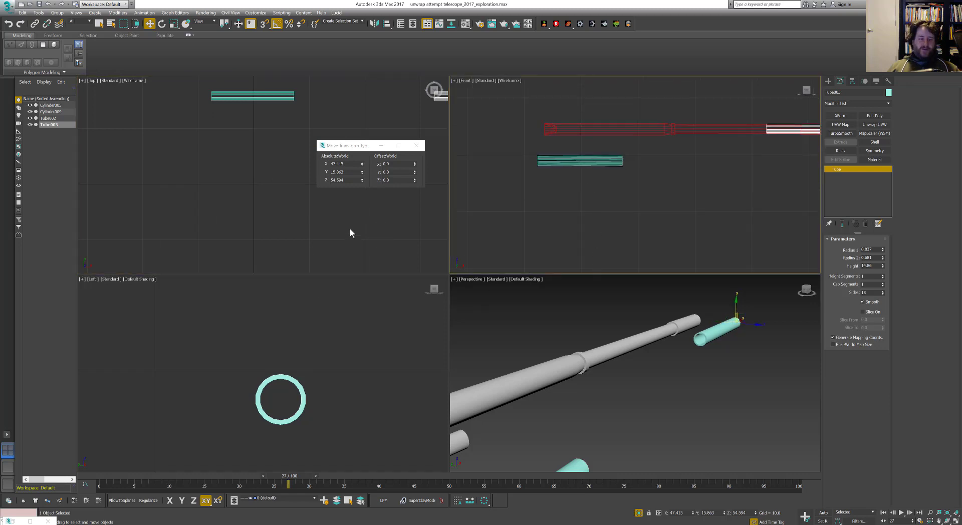
scroll(349, 232, down, 3)
middle_drag(350, 232, 237, 255)
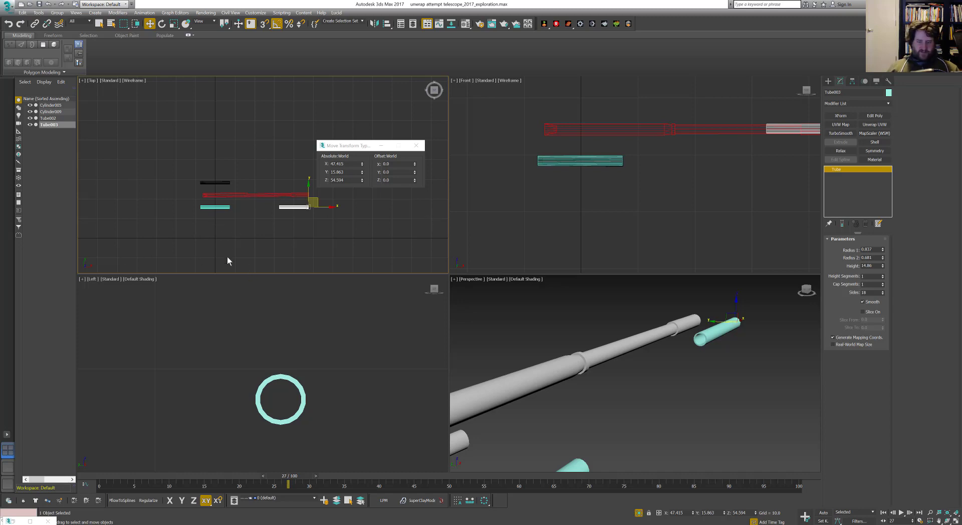
Align the copied tube to the telescope cylinder in X, Y and Z position, pivot point to pivot point
click(709, 326)
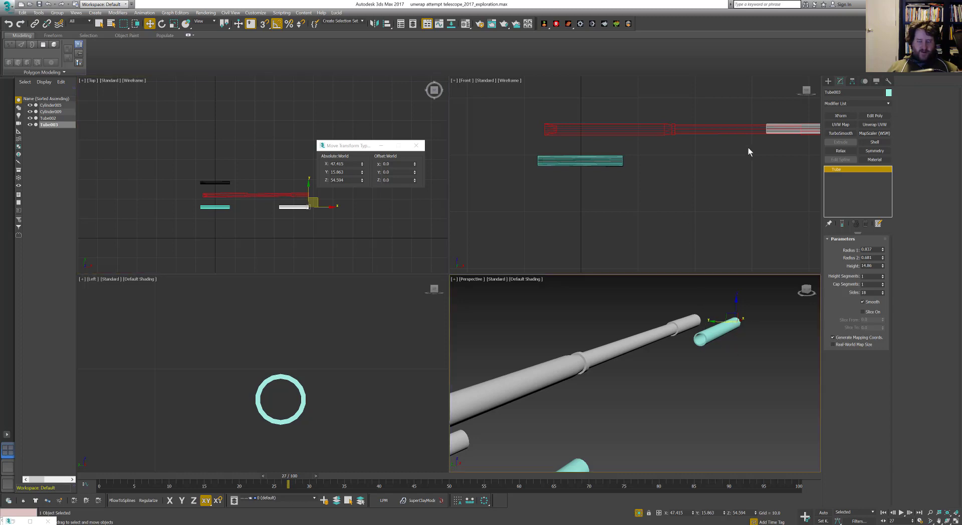
middle_drag(748, 152, 635, 170)
scroll(699, 335, up, 5)
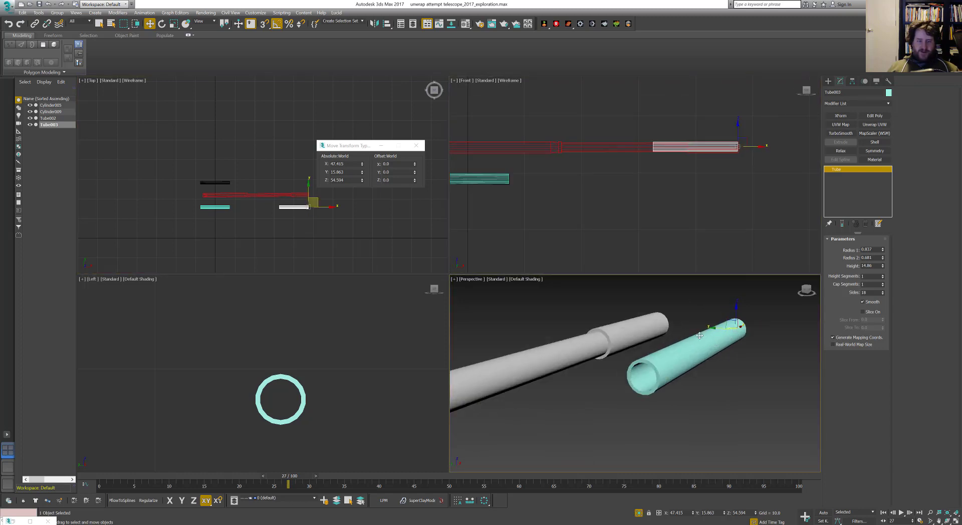
key(alt+a)
click(654, 325)
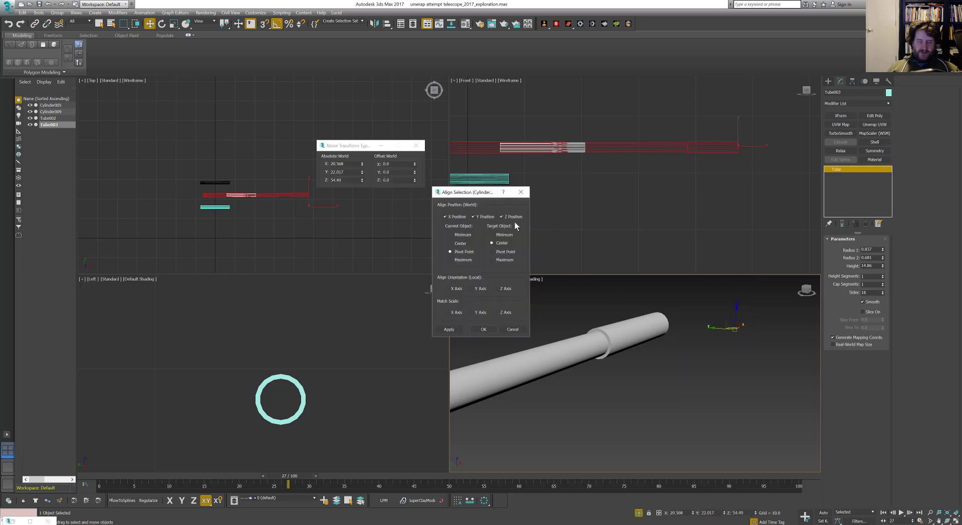
click(501, 252)
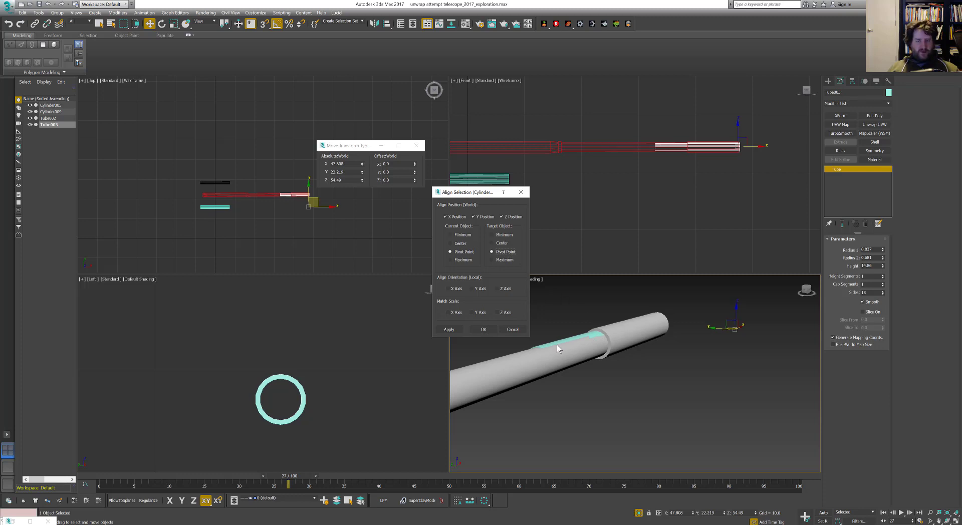
click(484, 329)
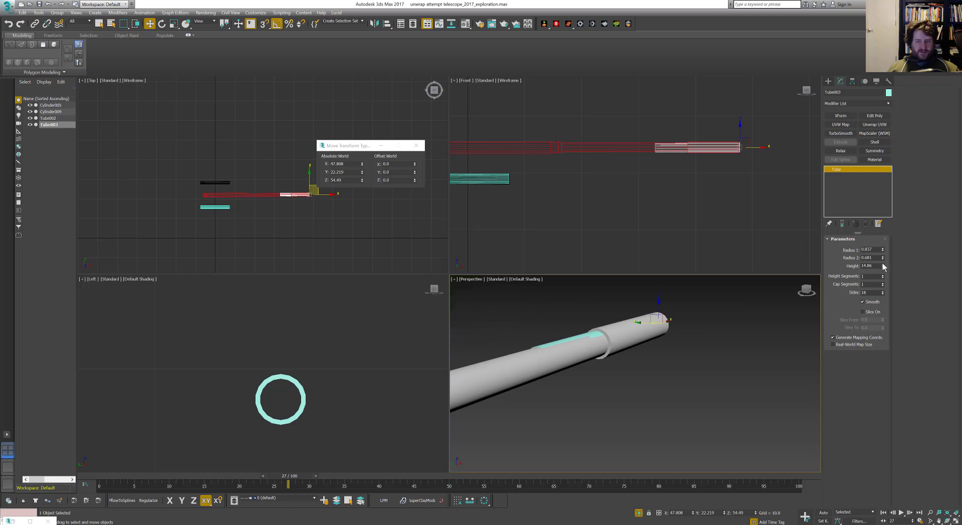
Increase the aligned tube's height to 54.069 so it spans the telescope's full length
drag(883, 265, 872, 159)
middle_drag(618, 190, 664, 189)
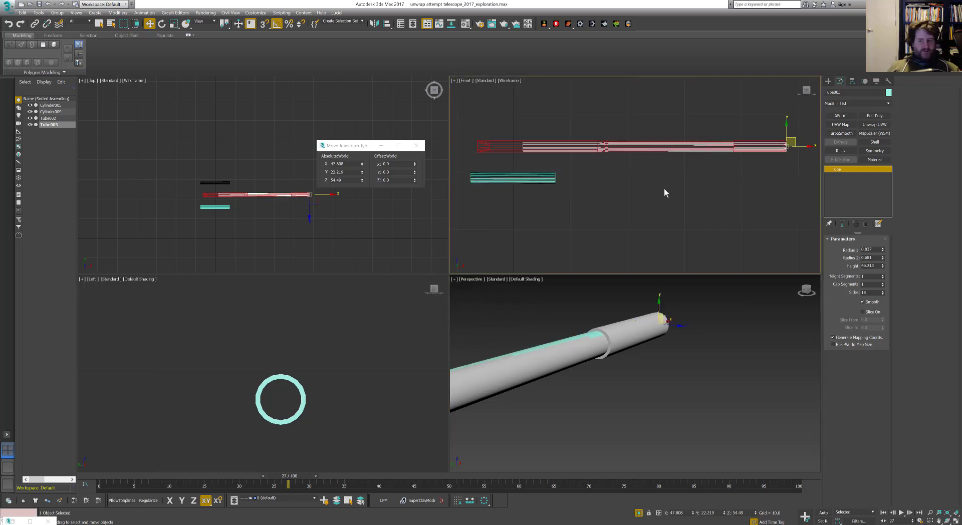
scroll(665, 193, down, 2)
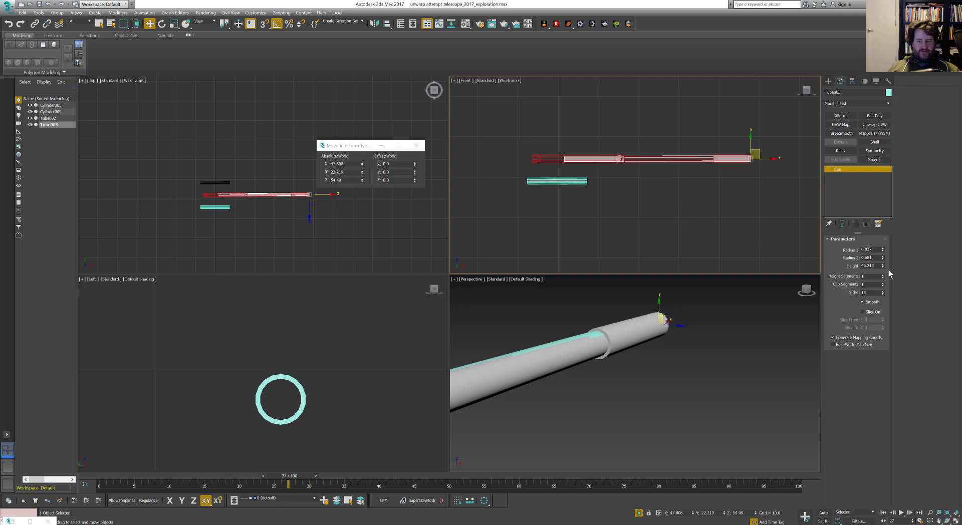
drag(883, 267, 884, 266)
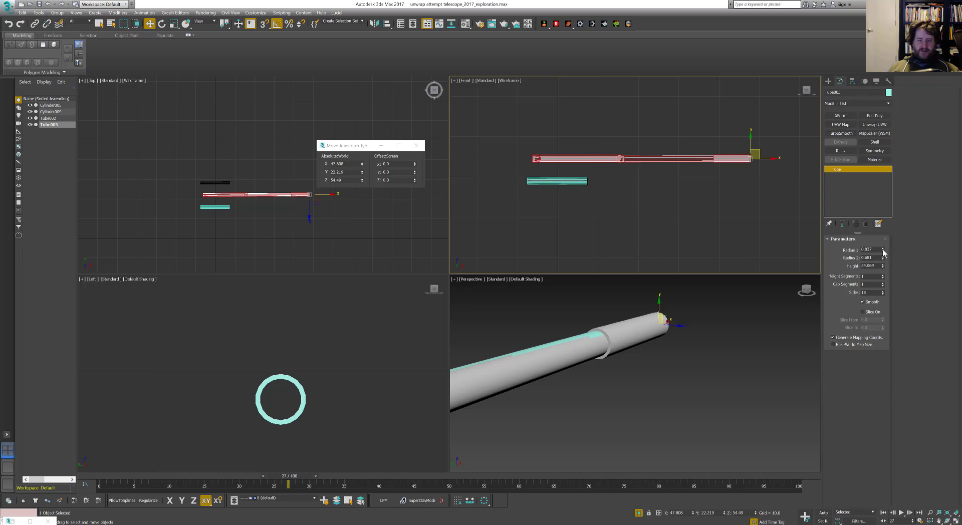
Set the long tube's Radius 1 to 1.047 and check its fit against the telescope in the maximized perspective view
drag(883, 252, 883, 244)
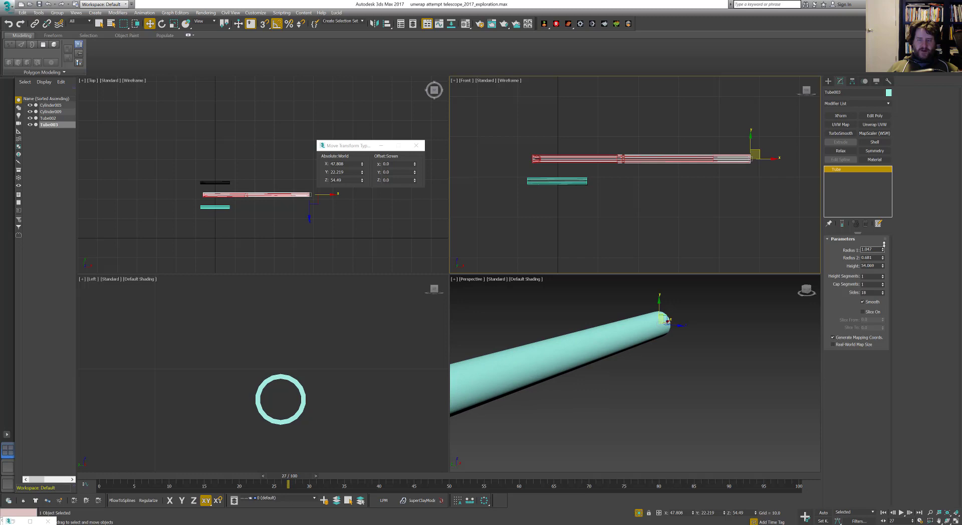
scroll(702, 170, up, 5)
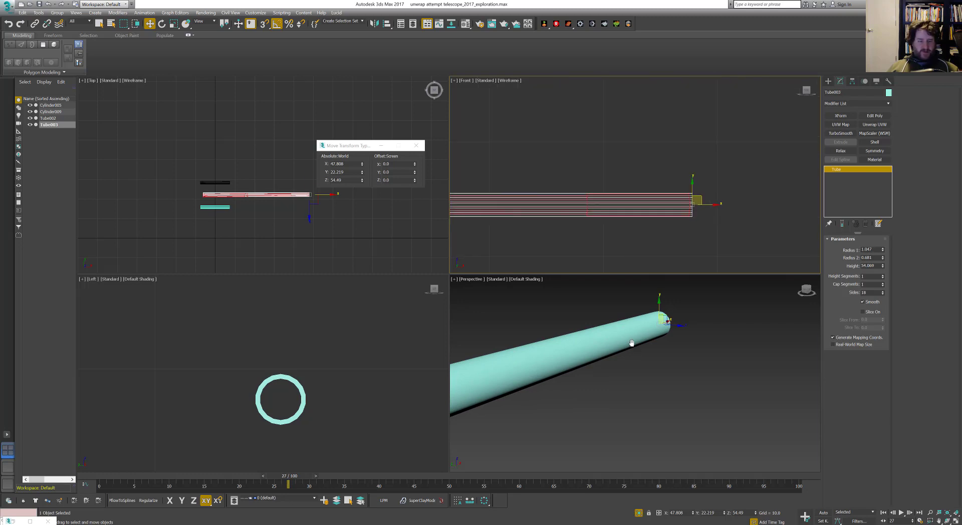
scroll(631, 343, down, 6)
key(alt+w)
middle_drag(490, 310, 570, 285)
scroll(536, 300, up, 8)
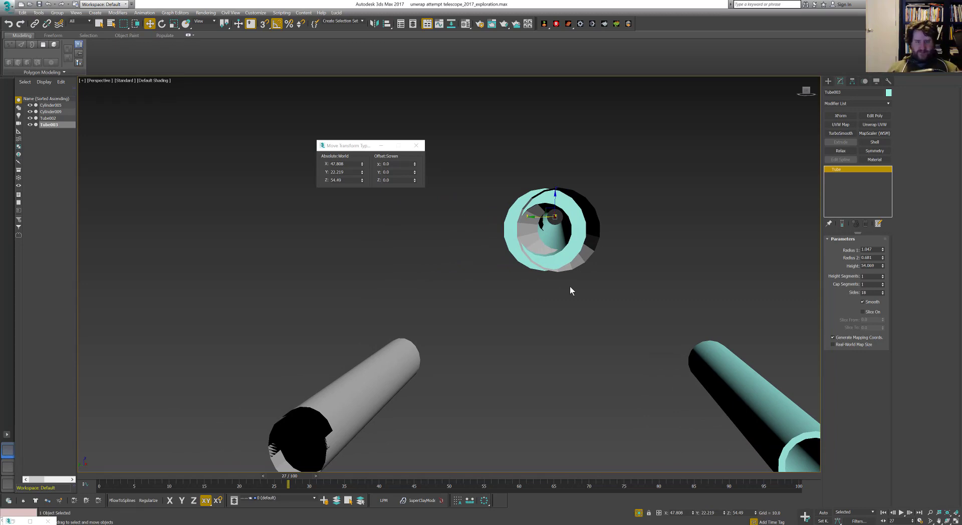
alt+middle_drag(609, 206, 498, 260)
scroll(498, 260, down, 6)
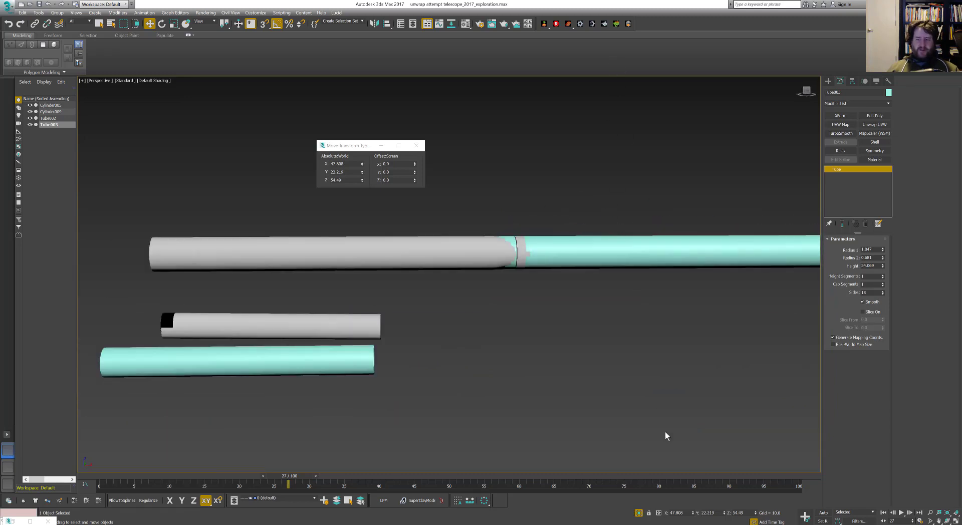
Convert the long tube to an Editable Poly and display edged faces in the perspective view
right_click(844, 170)
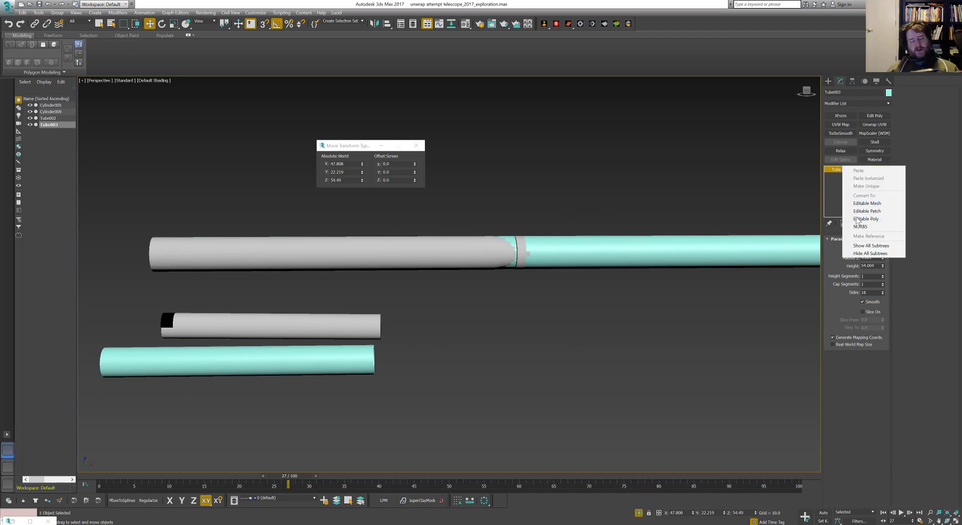
click(865, 219)
middle_drag(638, 279, 501, 266)
key(F4)
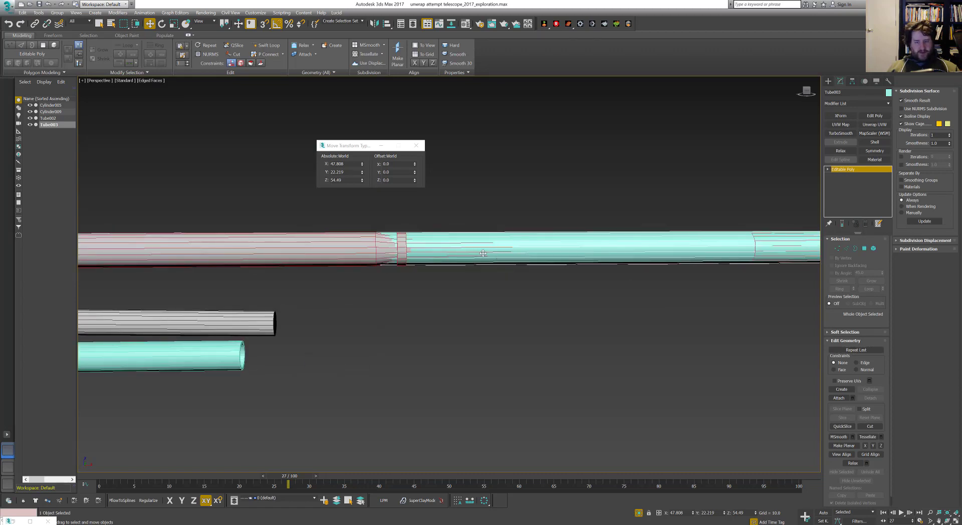
key(alt+shift+w)
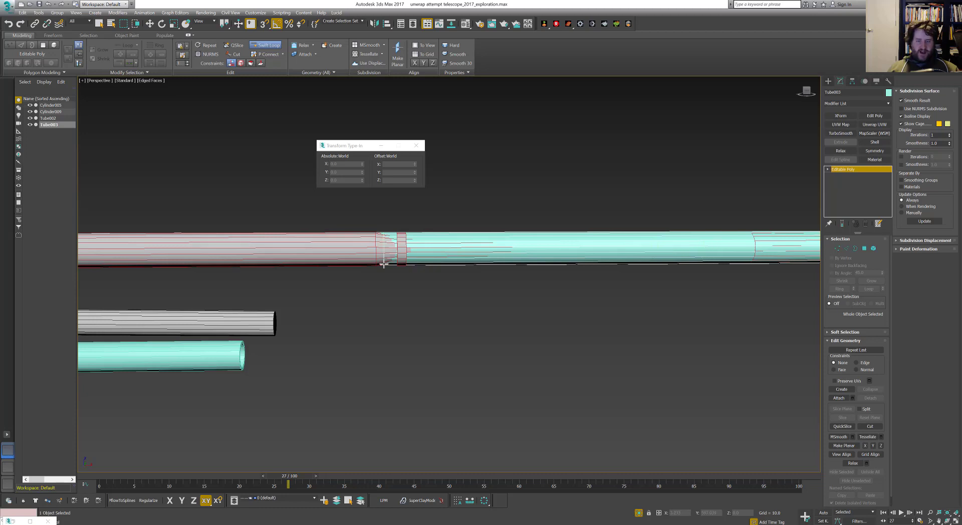
alt+middle_drag(383, 262, 520, 293)
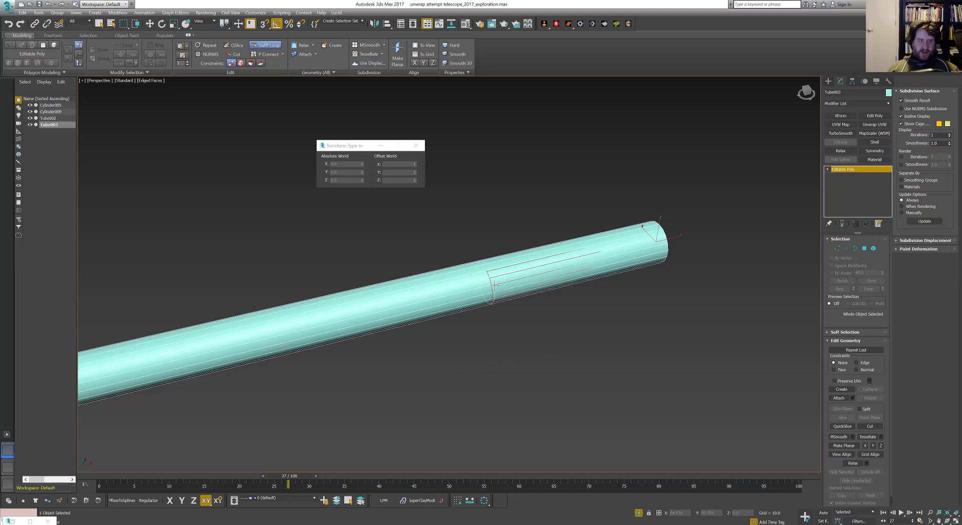
key(w)
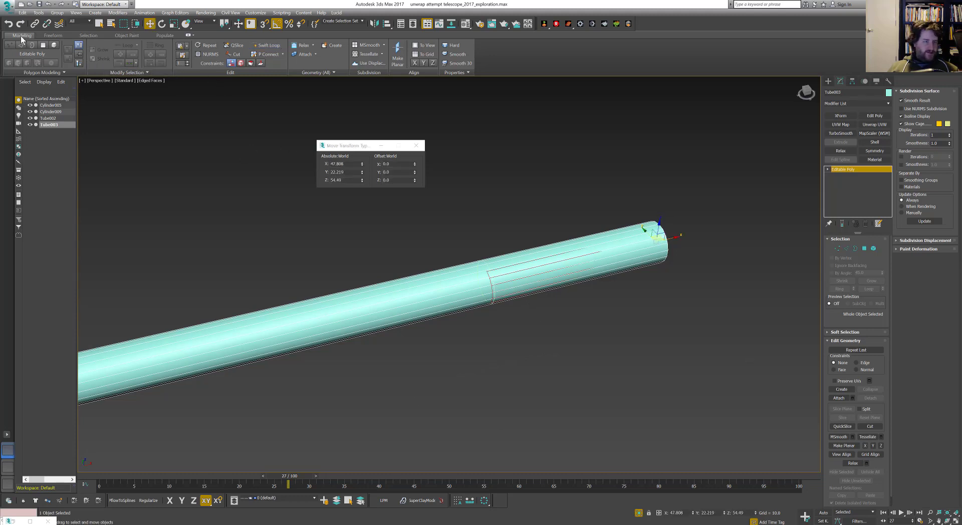
click(52, 35)
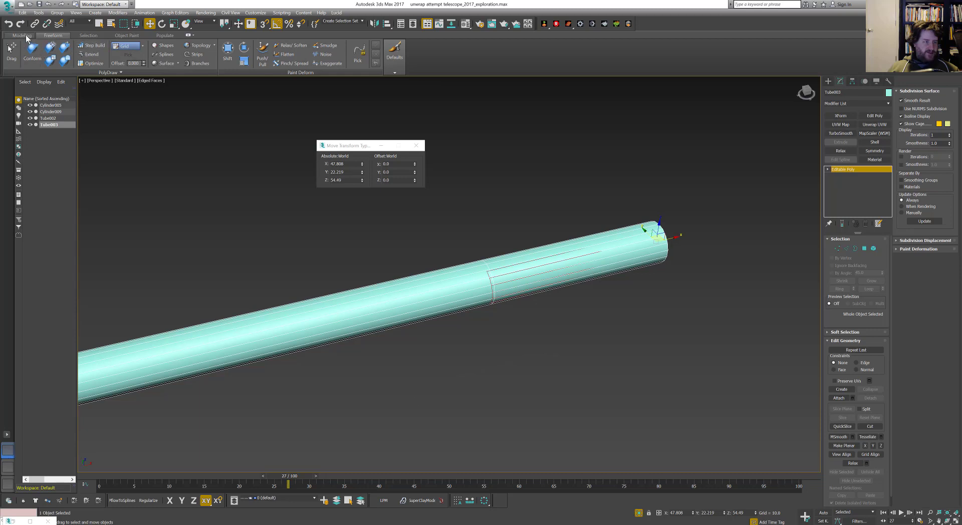
click(23, 35)
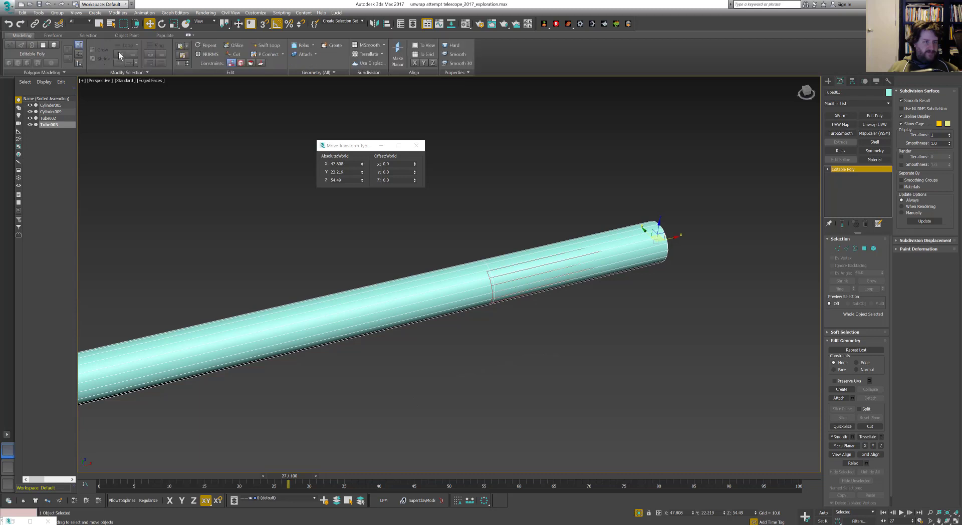
Insert two edge loops around the long tube near its far end with Swift Loop, beside the original's segment edge
click(268, 47)
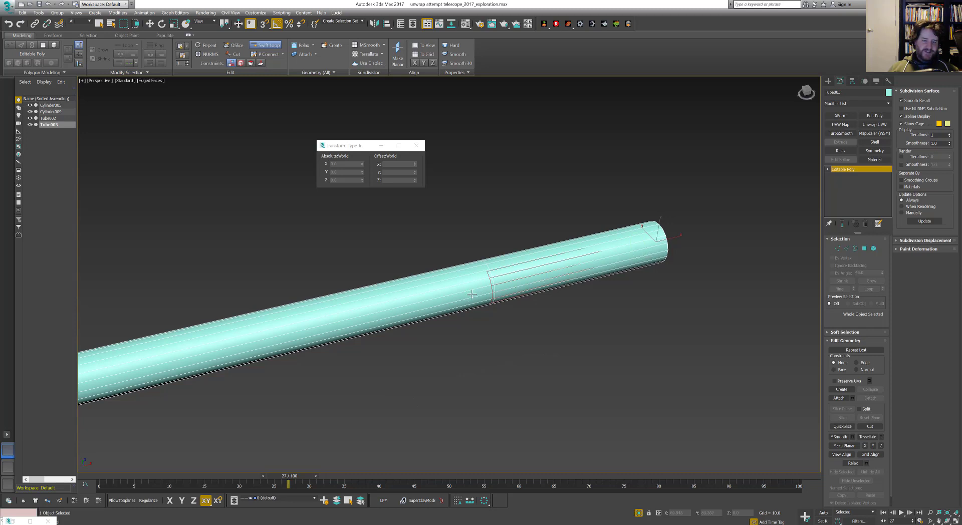
scroll(464, 310, up, 3)
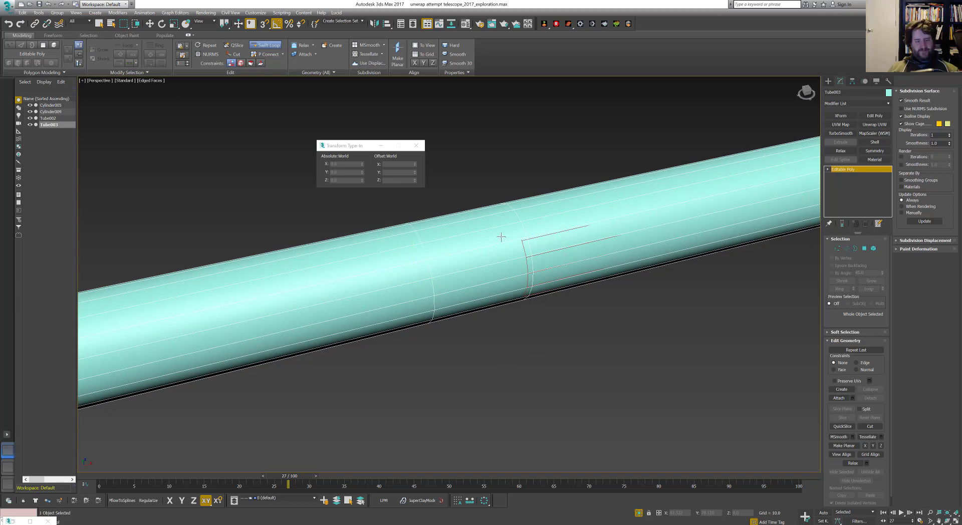
scroll(500, 237, down, 3)
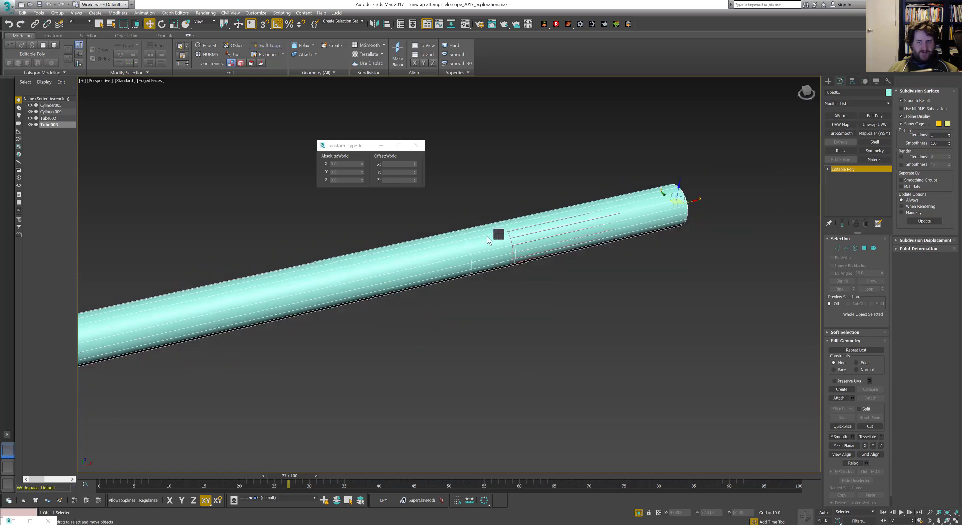
click(495, 236)
key(4)
scroll(401, 263, up, 1)
middle_drag(429, 266, 569, 257)
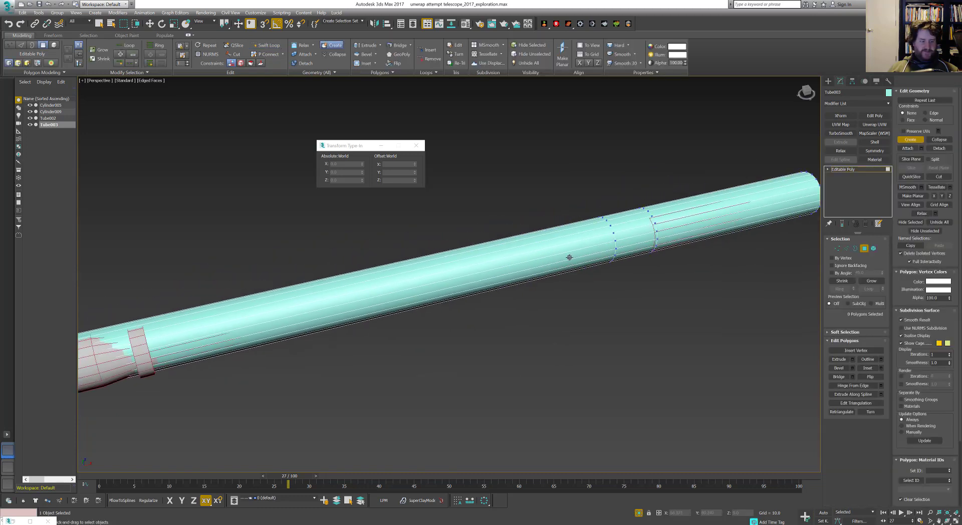
key(w)
click(864, 248)
Insert edge loops on the long tube with Swift Loop at the start of the telescope's taper and at the collar
scroll(524, 257, down, 5)
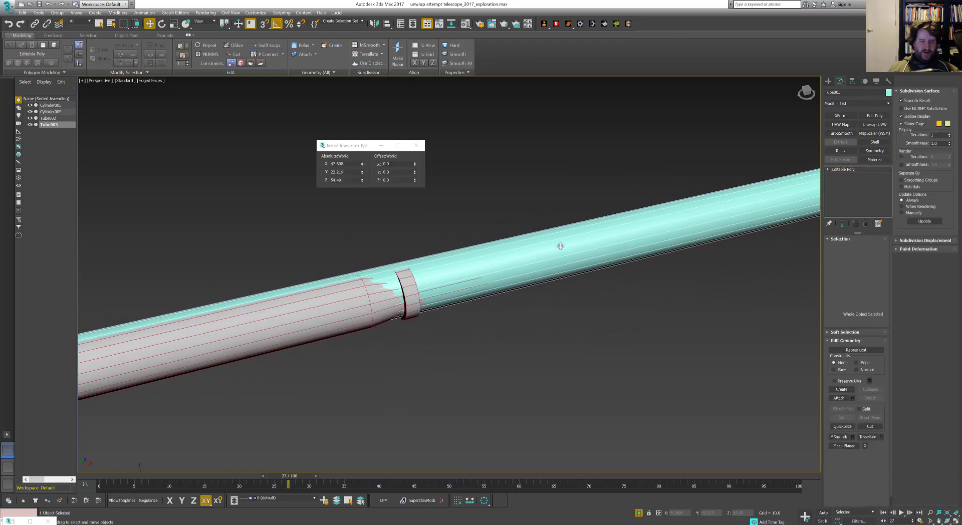
alt+middle_drag(523, 257, 683, 259)
scroll(544, 249, up, 4)
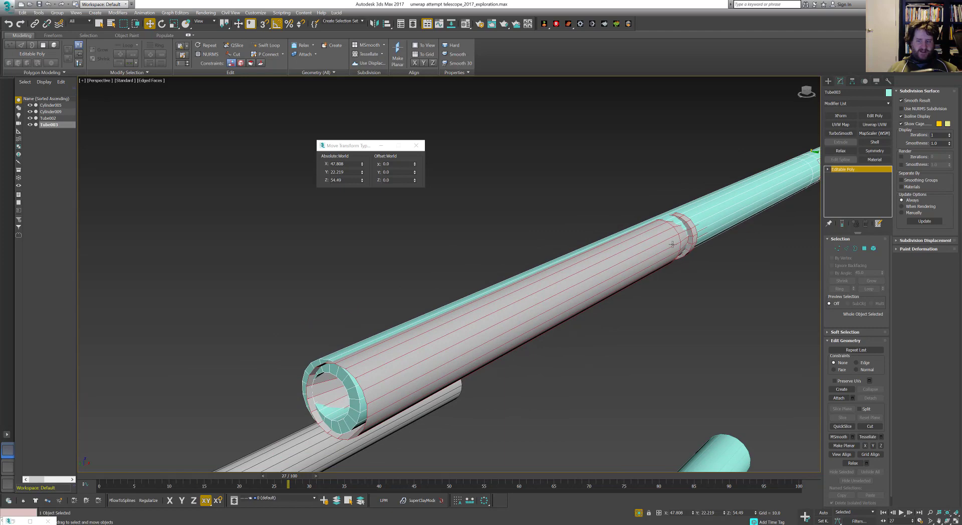
middle_drag(622, 266, 761, 293)
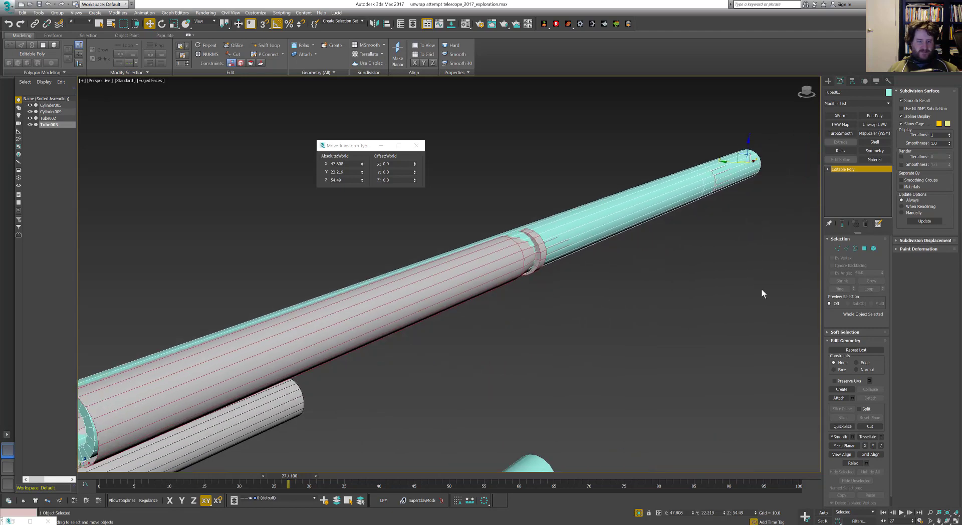
key(alt+shift+w)
alt+middle_drag(517, 244, 475, 256)
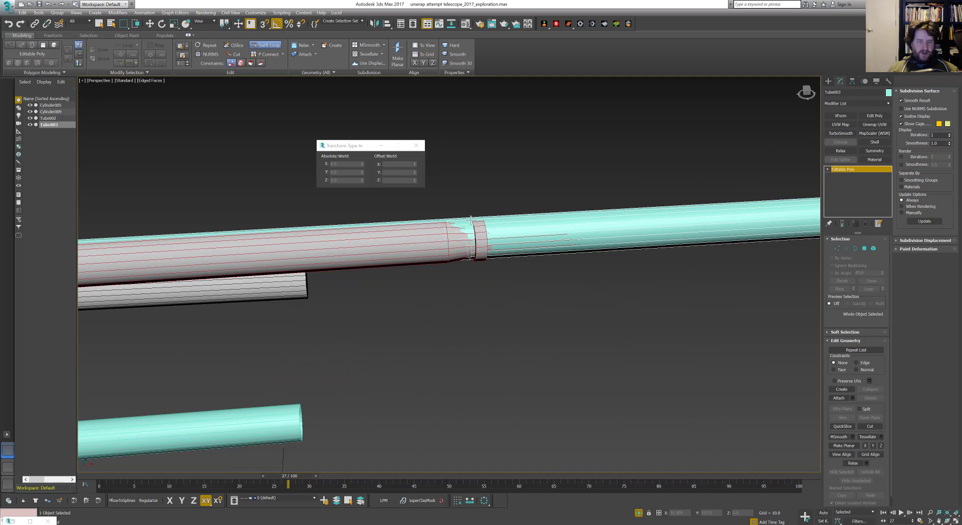
scroll(472, 219, up, 4)
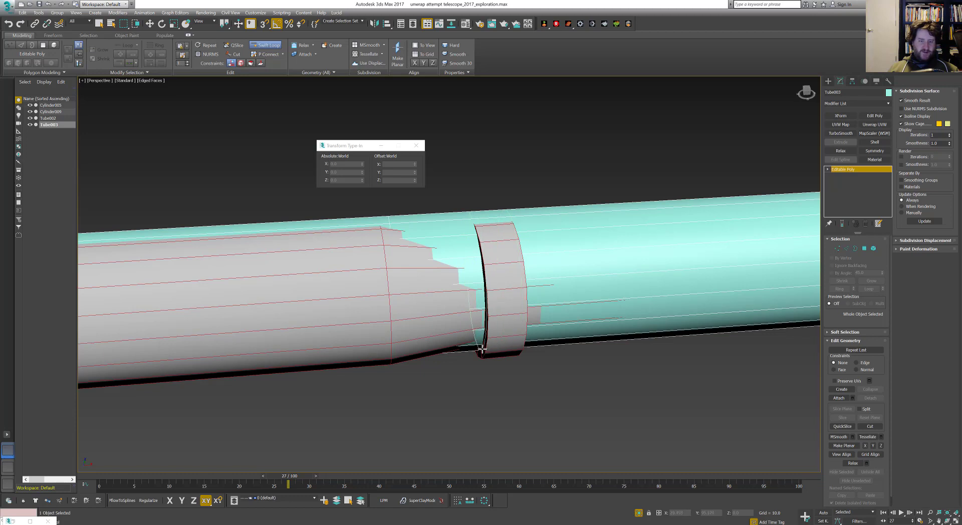
click(520, 340)
Examine the edge loops between the collar and the tube's far end, in shaded and wireframe display
alt+middle_drag(540, 197, 528, 209)
alt+middle_drag(483, 238, 546, 290)
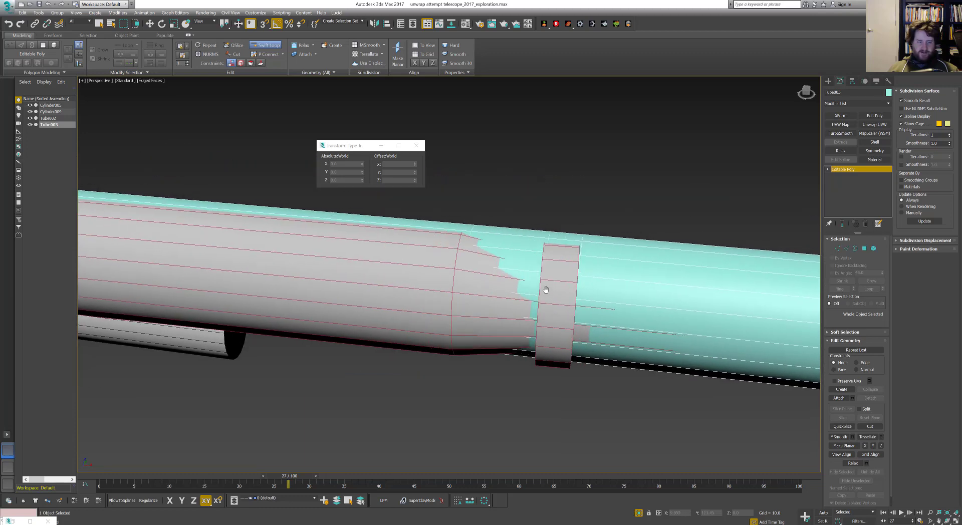
scroll(492, 275, up, 3)
middle_drag(648, 324, 359, 268)
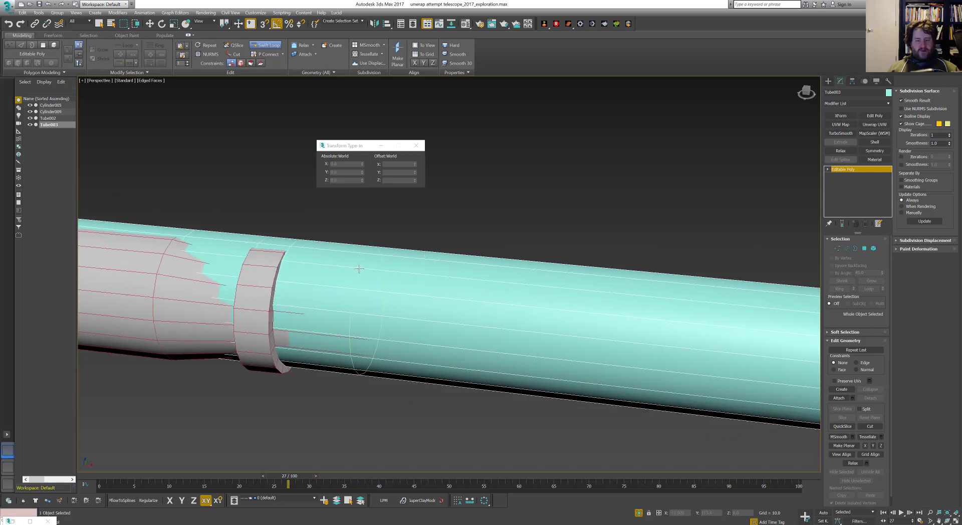
middle_drag(563, 297, 362, 291)
key(F3)
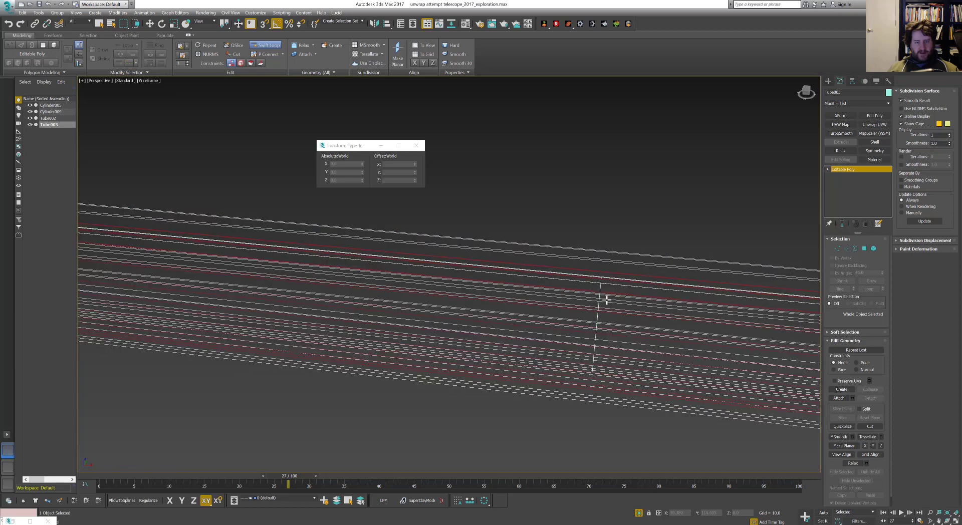
middle_drag(603, 301, 499, 287)
scroll(605, 316, down, 3)
middle_drag(605, 316, 594, 316)
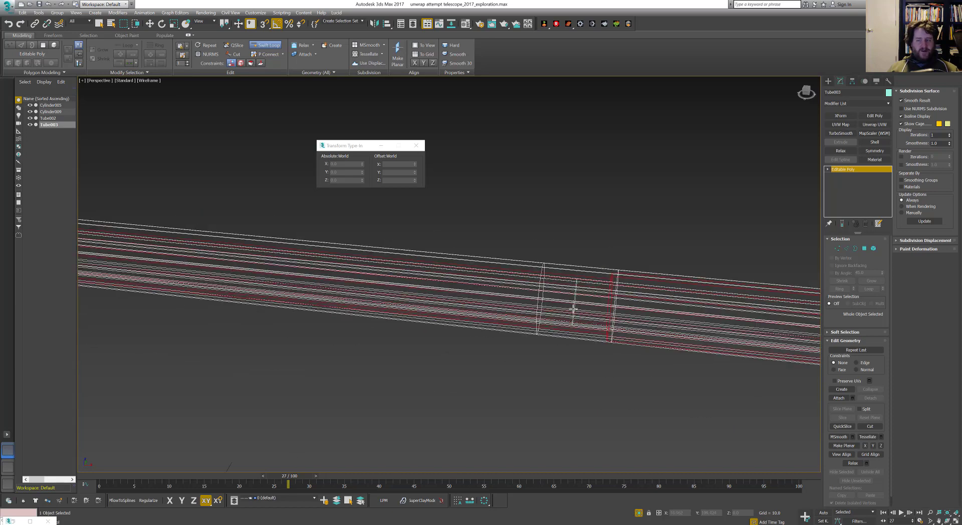
Select the ring of outer lengthwise edges on the tube section between the collar and the far-end loops
key(w)
key(2)
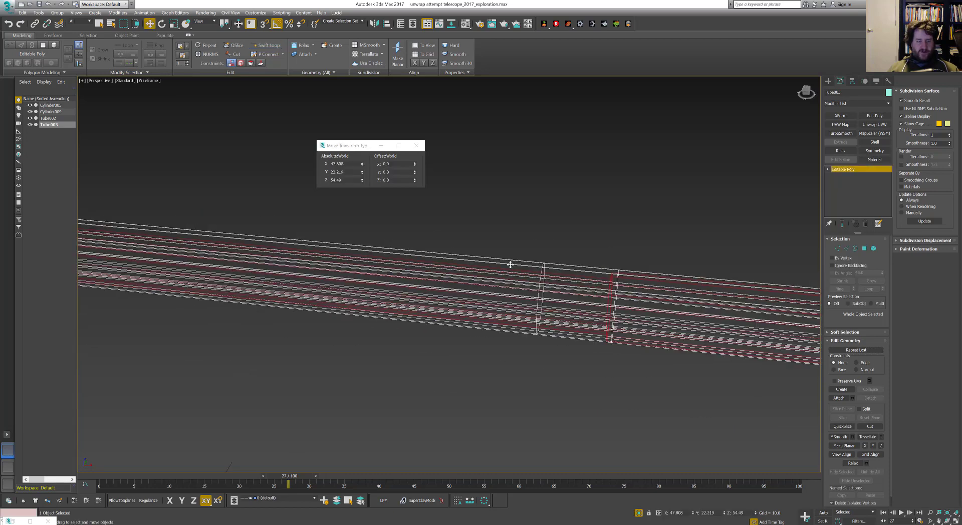
middle_drag(510, 264, 563, 273)
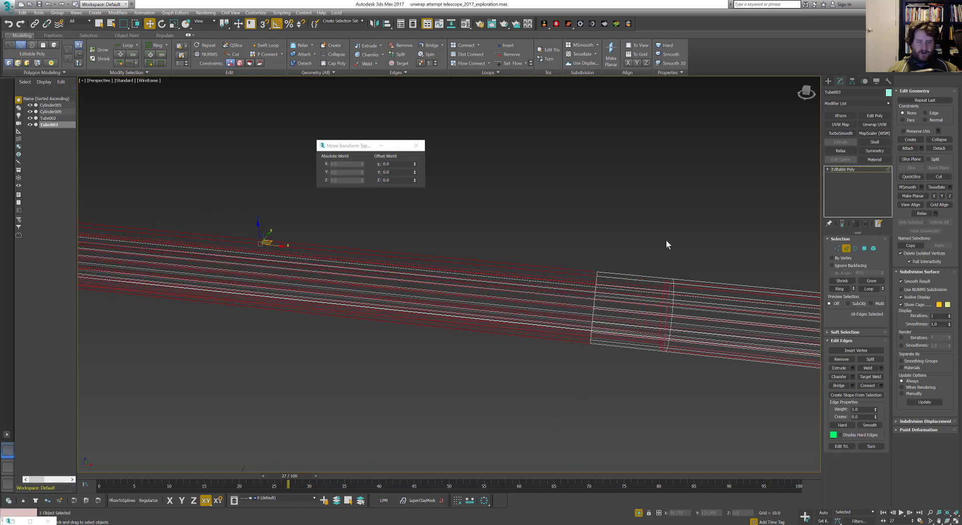
click(576, 273)
key(F3)
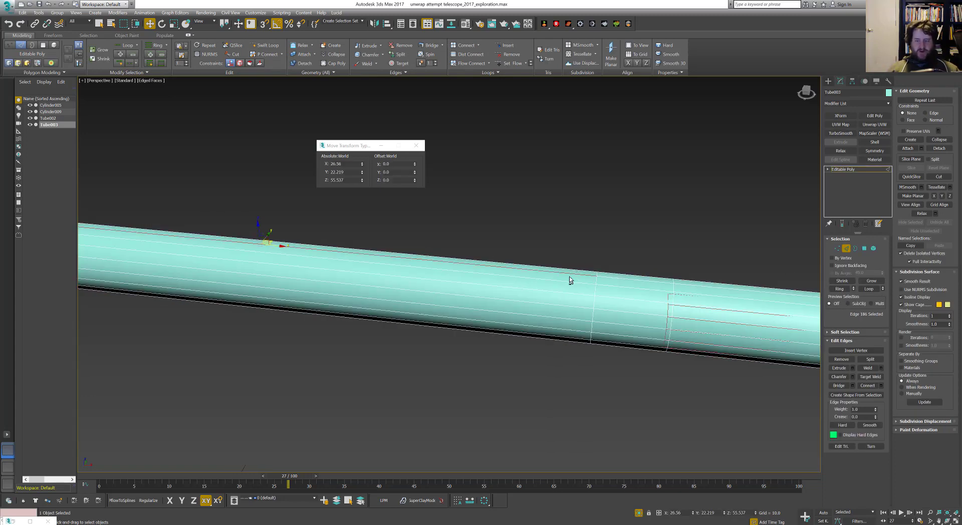
alt+middle_drag(569, 280, 555, 272)
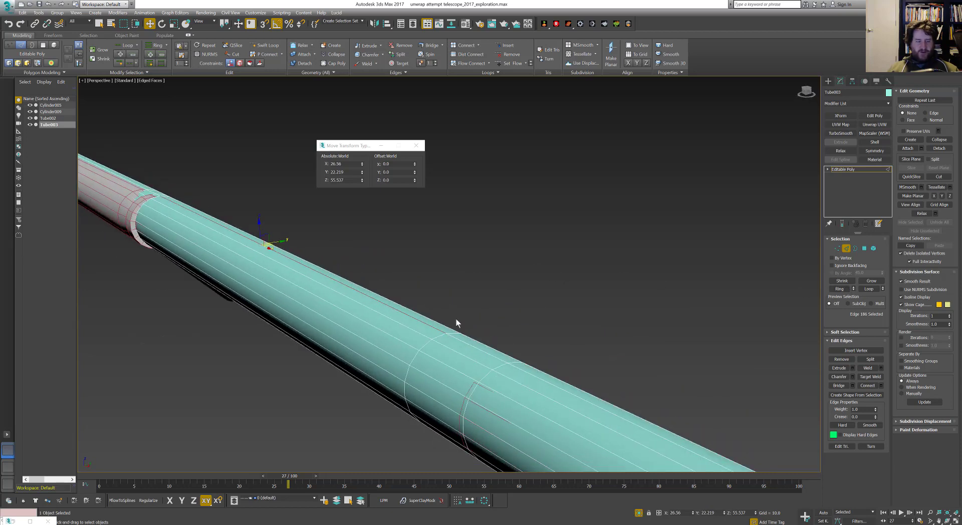
click(842, 288)
Scale the selected edge ring down in Y and Z about the selection center to match the telescope's thinner section
key(r)
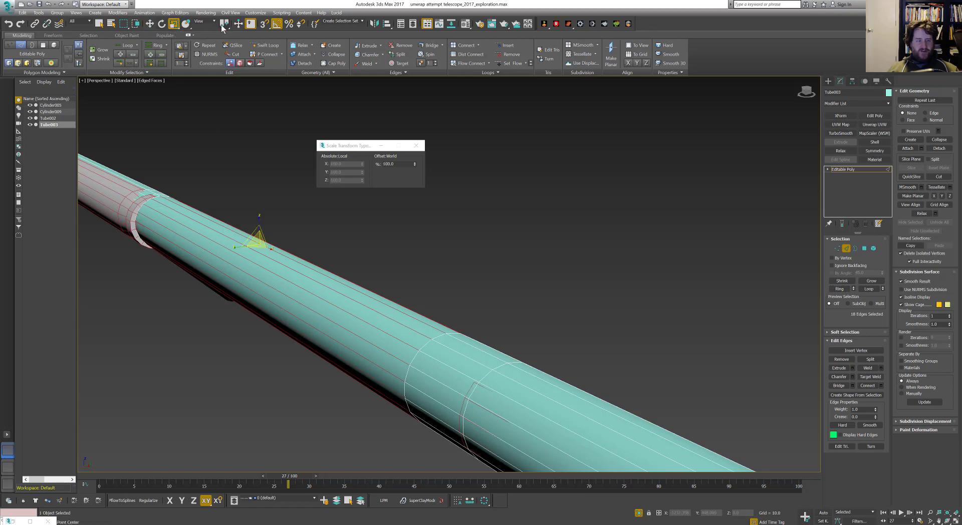
drag(223, 29, 224, 49)
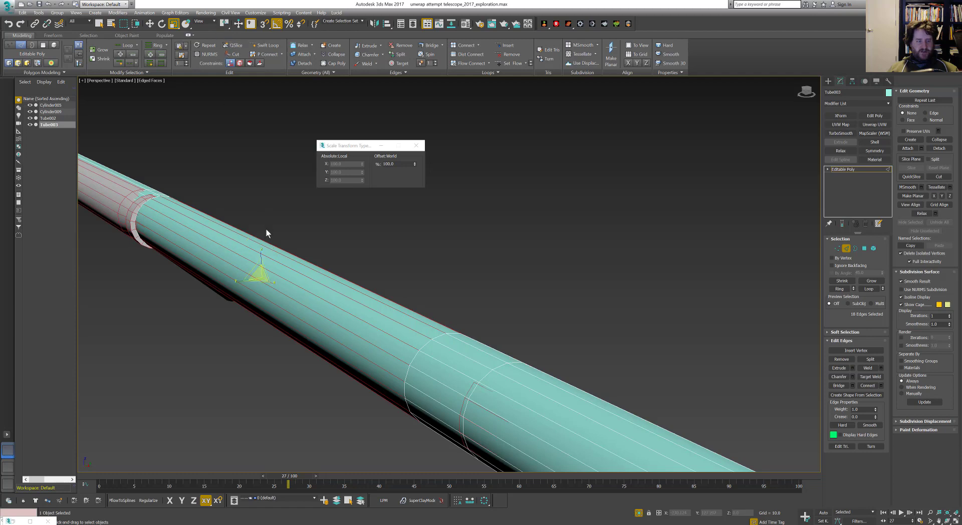
alt+middle_drag(266, 230, 251, 268)
click(252, 270)
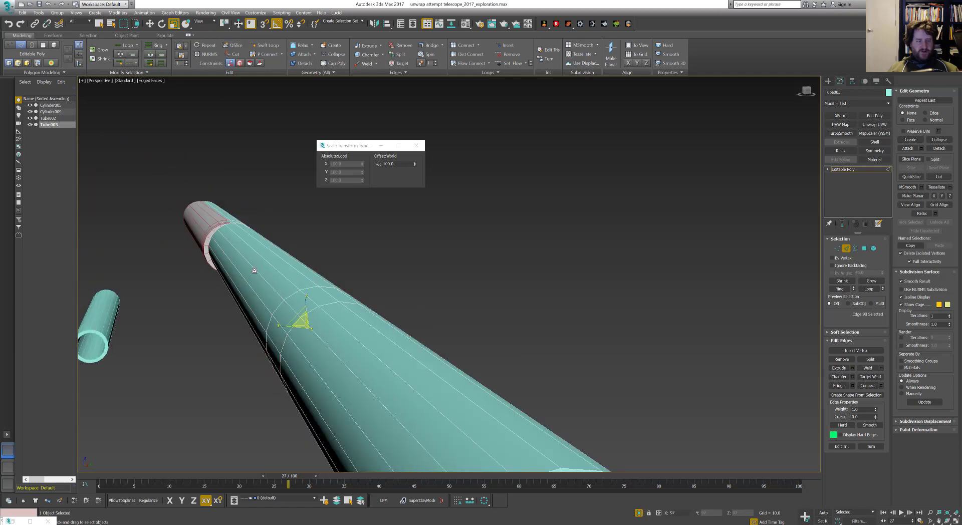
click(264, 278)
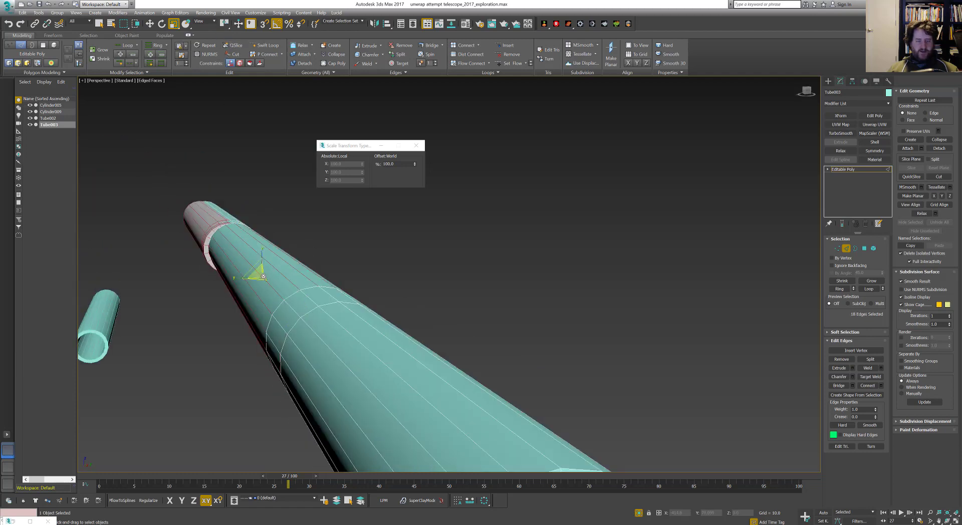
shift+click(251, 267)
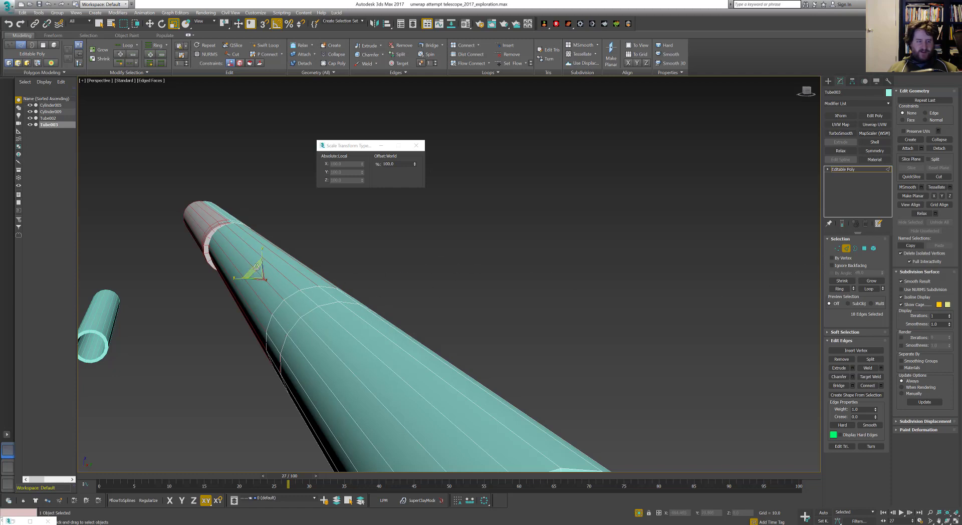
drag(251, 268, 256, 273)
alt+middle_drag(257, 274, 303, 251)
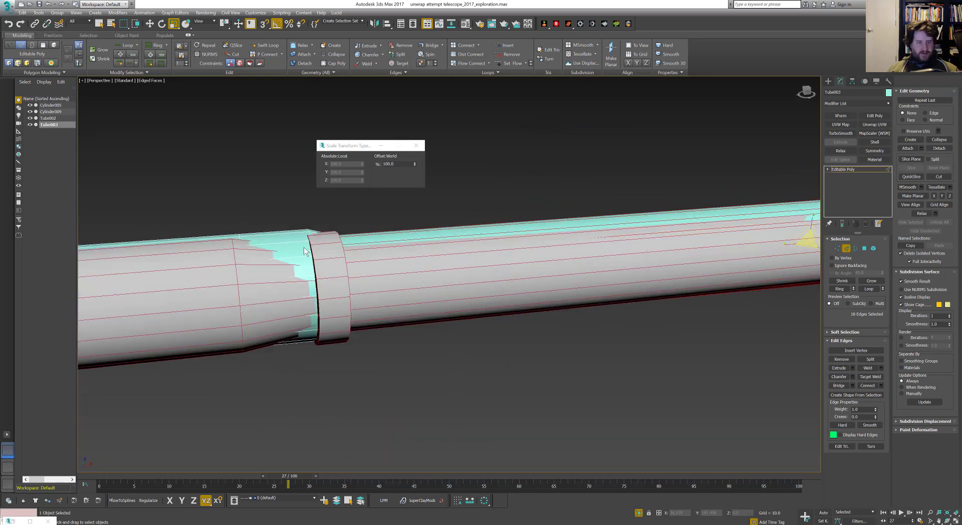
Try to ring-select the tube's edges starting from the edge at the collar, and undo the selection
middle_drag(243, 254, 431, 245)
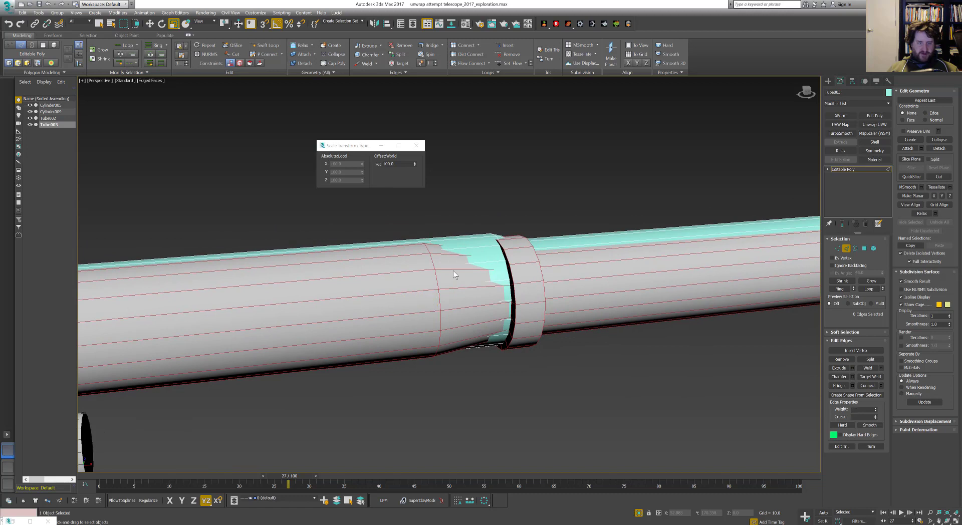
middle_drag(471, 264, 444, 267)
click(473, 245)
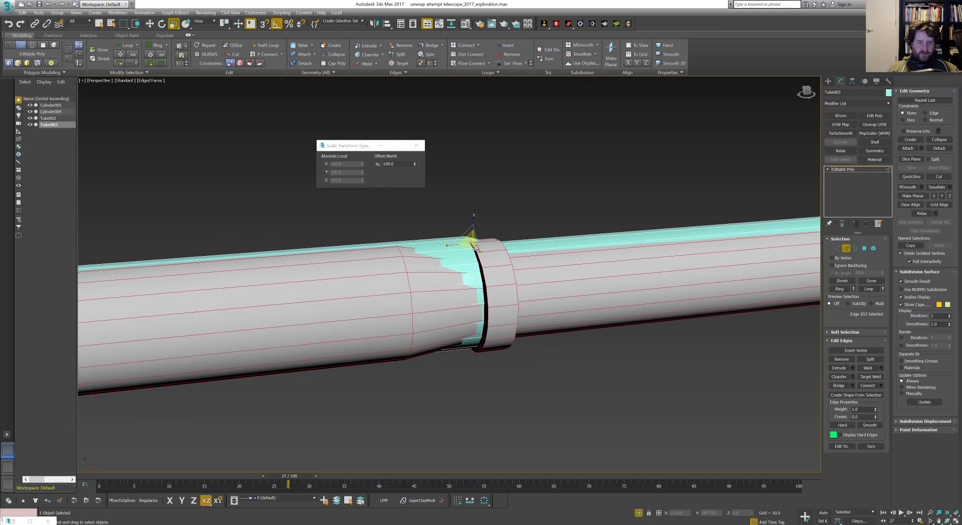
key(alt+r)
click(473, 244)
key(alt+r)
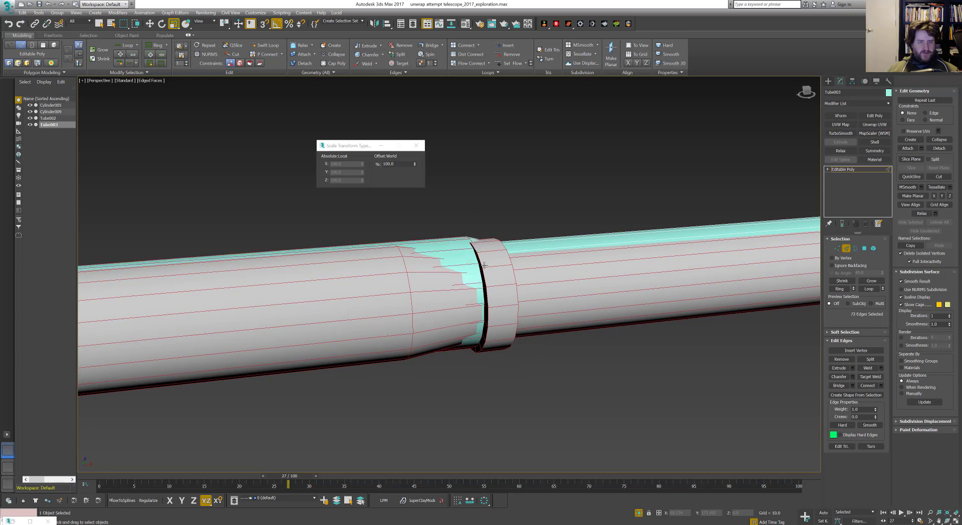
scroll(484, 264, up, 3)
alt+middle_drag(484, 263, 518, 385)
key(ctrl+z)
key(alt+r)
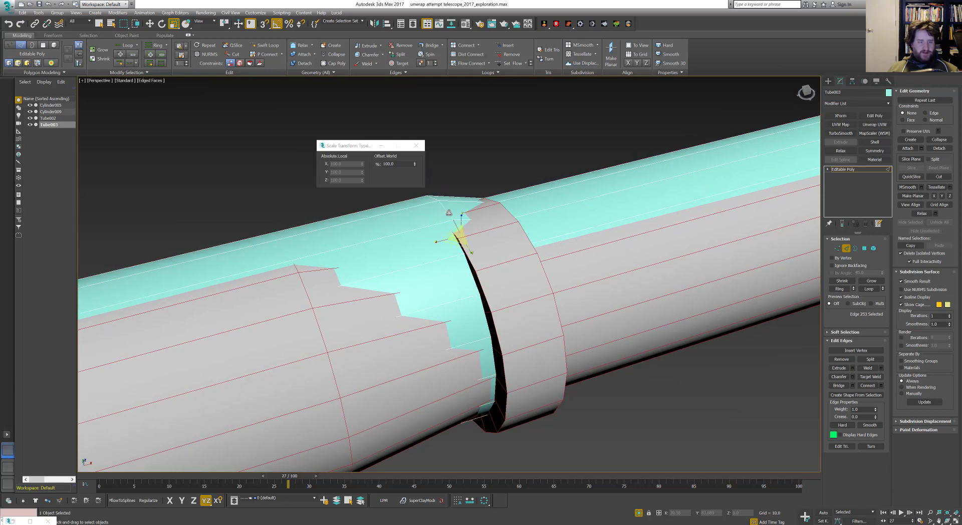
Move the edge loop at the taper's start slightly along X to match the original, and remove the loop just before the collar
double_click(448, 212)
key(w)
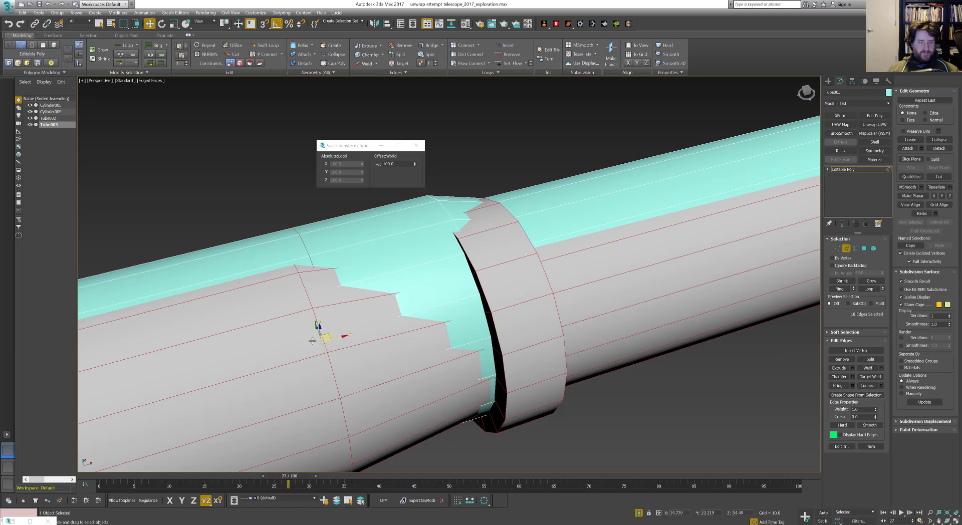
drag(337, 338, 323, 341)
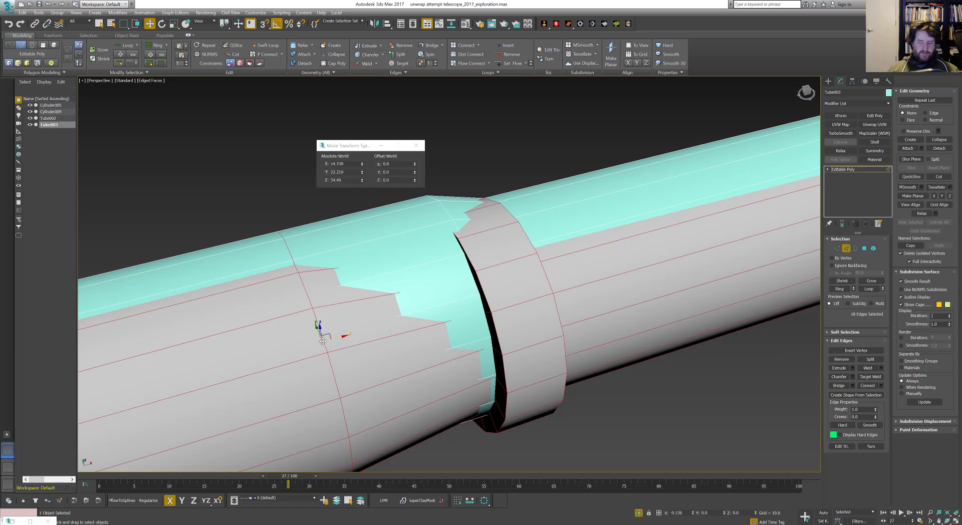
double_click(446, 210)
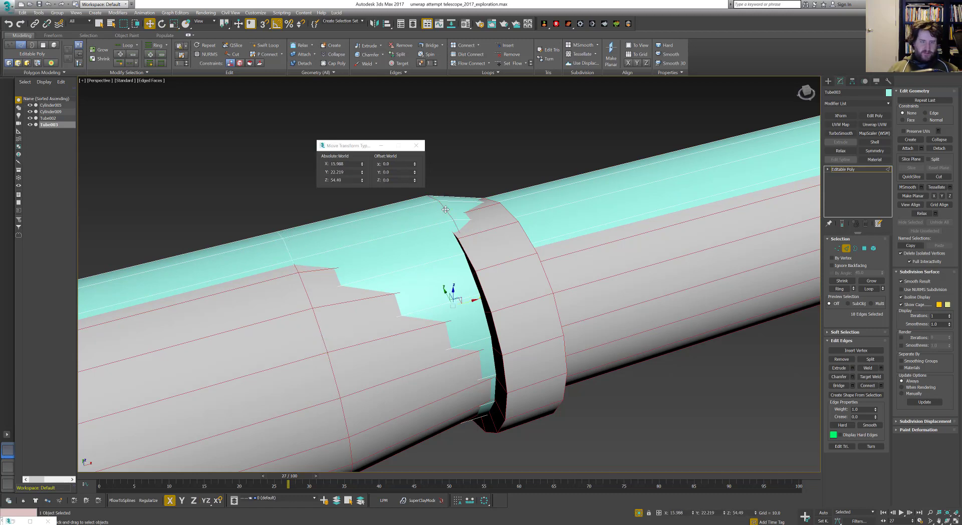
key(ctrl+BackSpace)
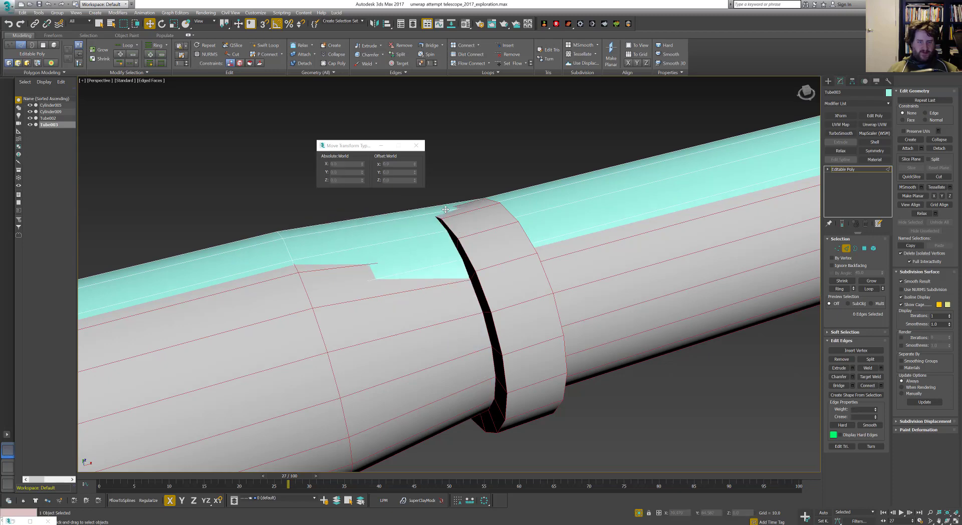
In wireframe display, move the outer edge loop at the collar's far side along X to the collar's near edge
alt+middle_drag(497, 253, 530, 334)
key(F3)
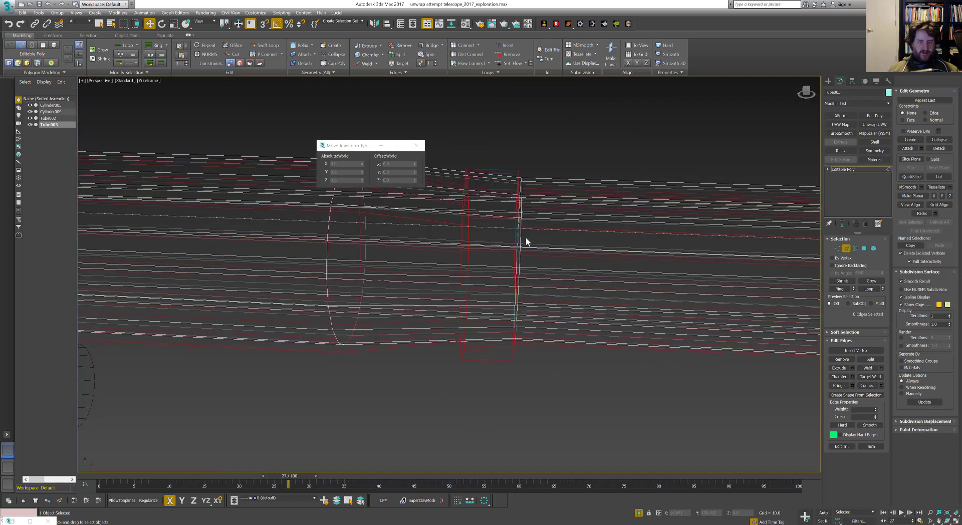
click(521, 188)
double_click(521, 188)
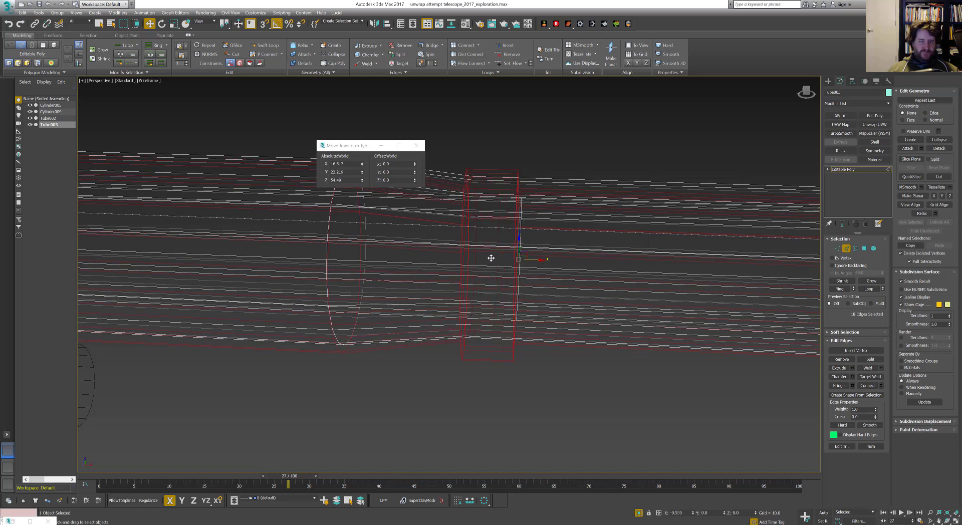
mouse_move(491, 258)
mouse_down()
mouse_move(507, 252)
mouse_move(497, 253)
mouse_up()
Insert an outer edge loop at the collar's far edge with Swift Loop, undo the excess changes, and leave edge editing
key(alt+shift+w)
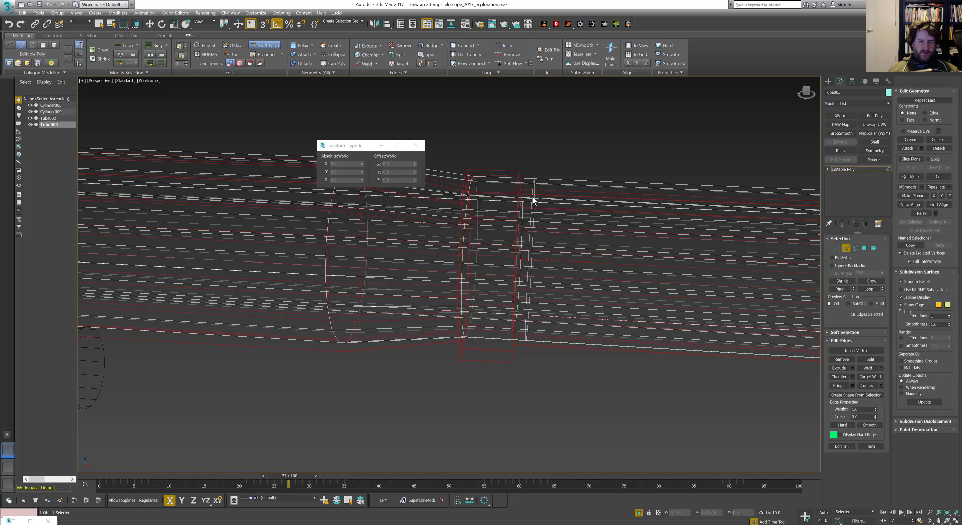
key(w)
key(ctrl+z)
key(ctrl+z)
key(2)
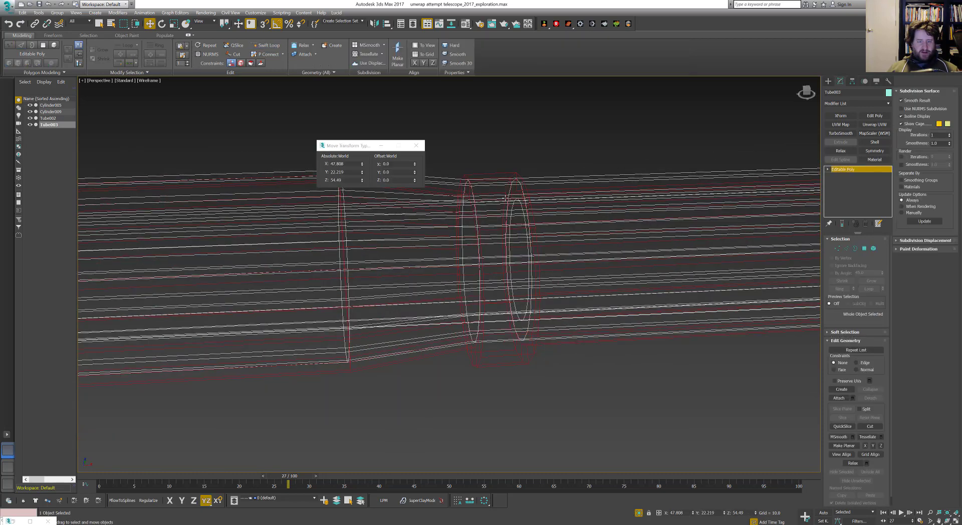
Select the collar's ring of outer edges on the long tube and convert it to the surrounding band of polygons
key(F3)
scroll(516, 264, up, 5)
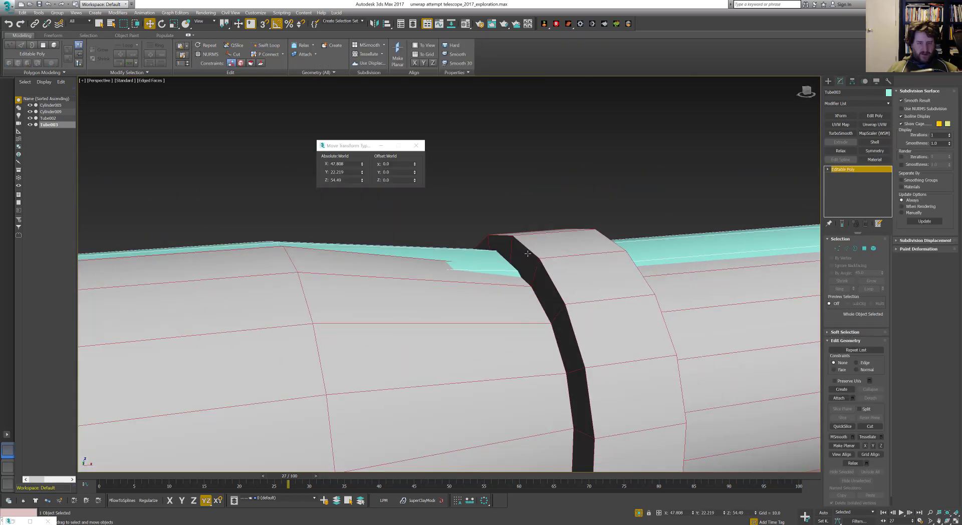
key(F3)
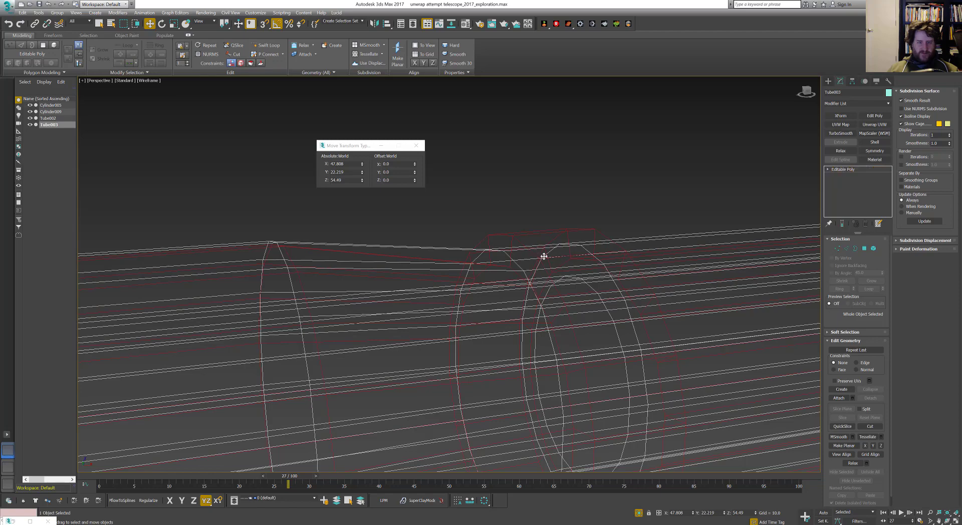
key(2)
click(543, 250)
mouse_move(550, 251)
alt+middle_down()
mouse_move(556, 275)
mouse_move(545, 266)
alt+middle_up()
double_click(557, 253)
key(F3)
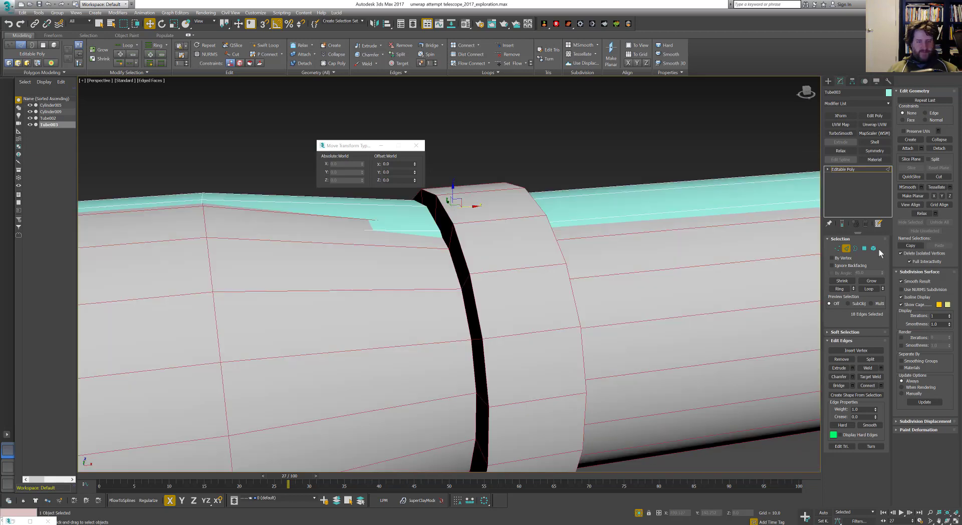
click(863, 248)
key(F3)
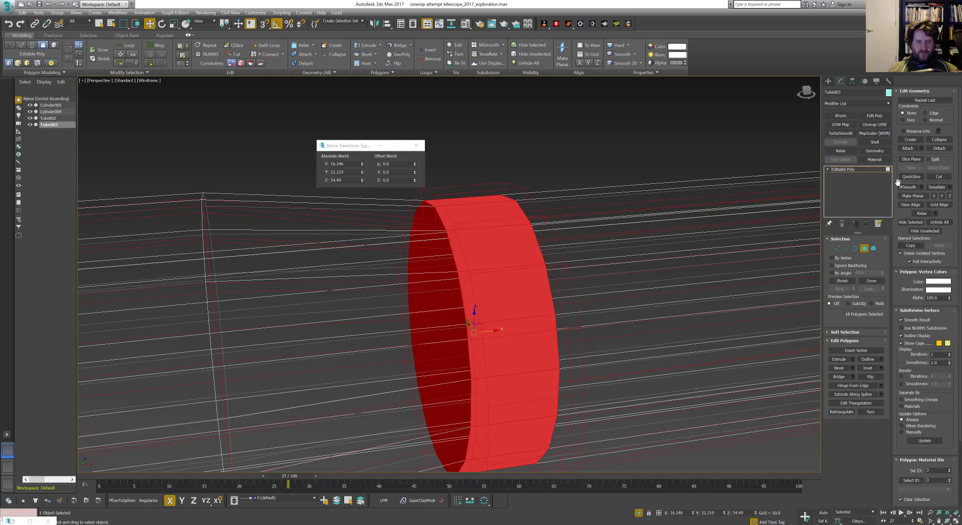
Extrude the collar polygons slightly outward by Local Normal to form the raised ring, and leave polygon editing
click(850, 359)
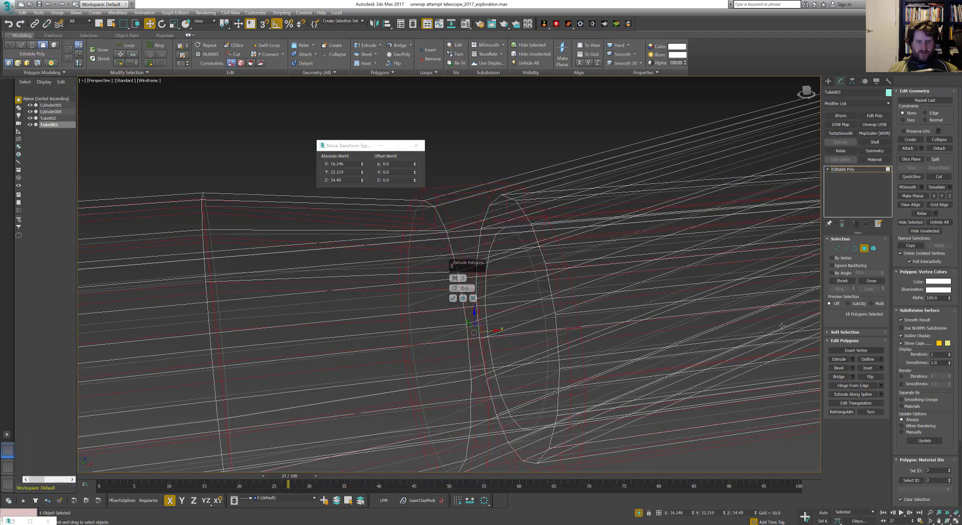
scroll(667, 267, down, 10)
alt+middle_drag(668, 266, 476, 279)
click(455, 278)
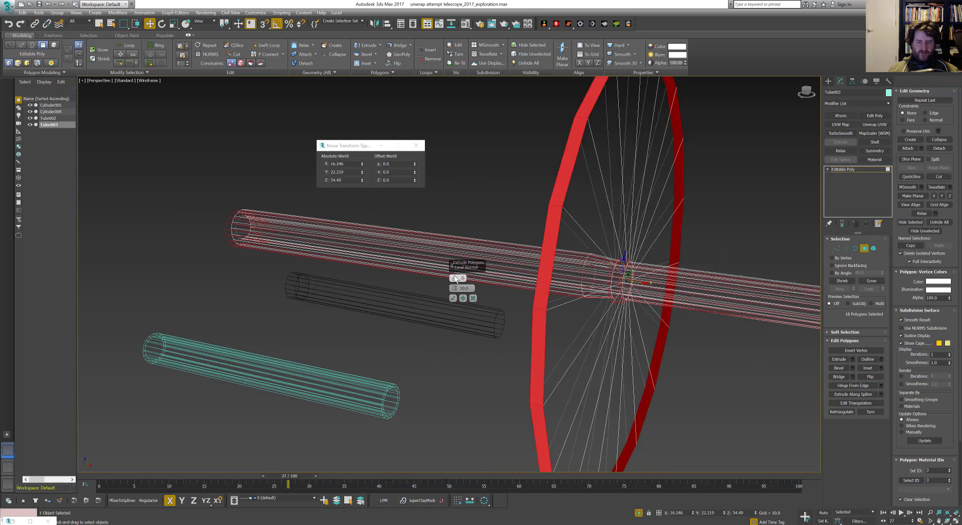
alt+middle_drag(628, 278, 601, 276)
scroll(466, 283, up, 3)
drag(454, 288, 449, 358)
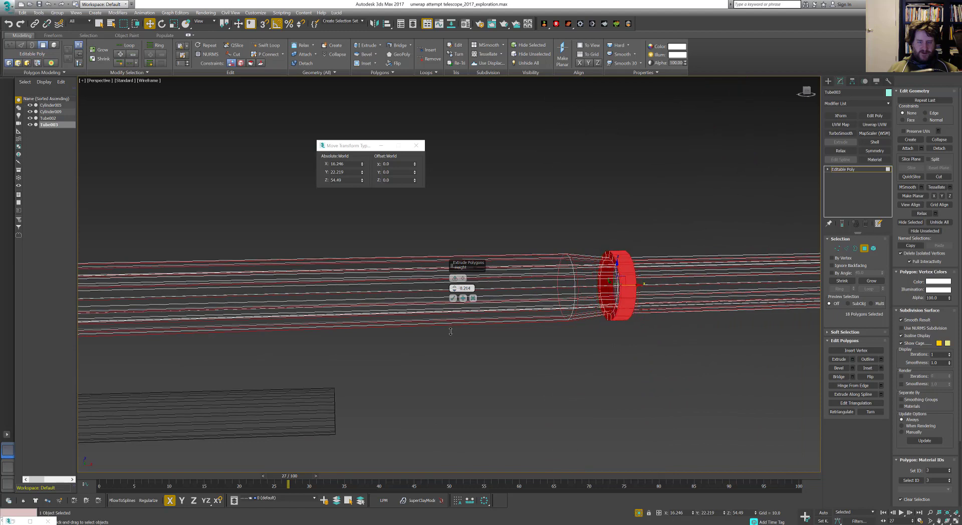
click(453, 299)
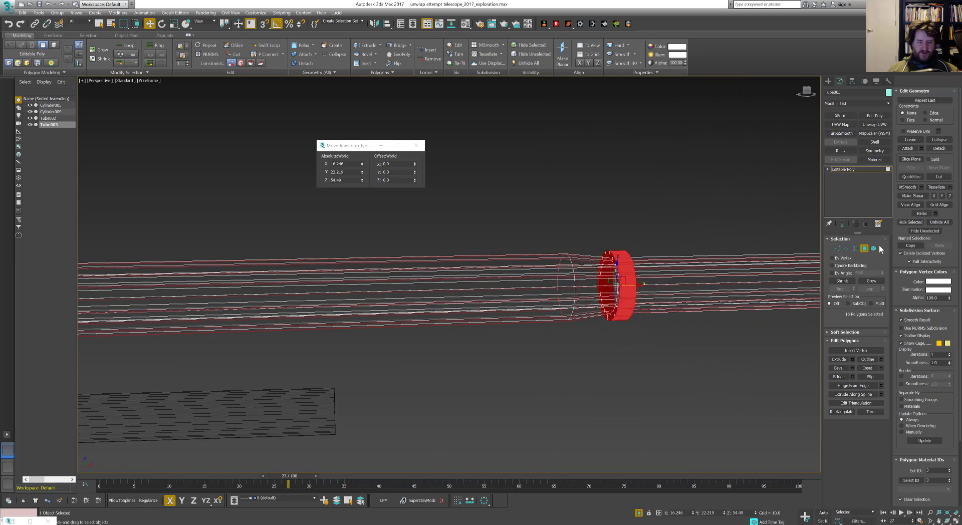
key(z)
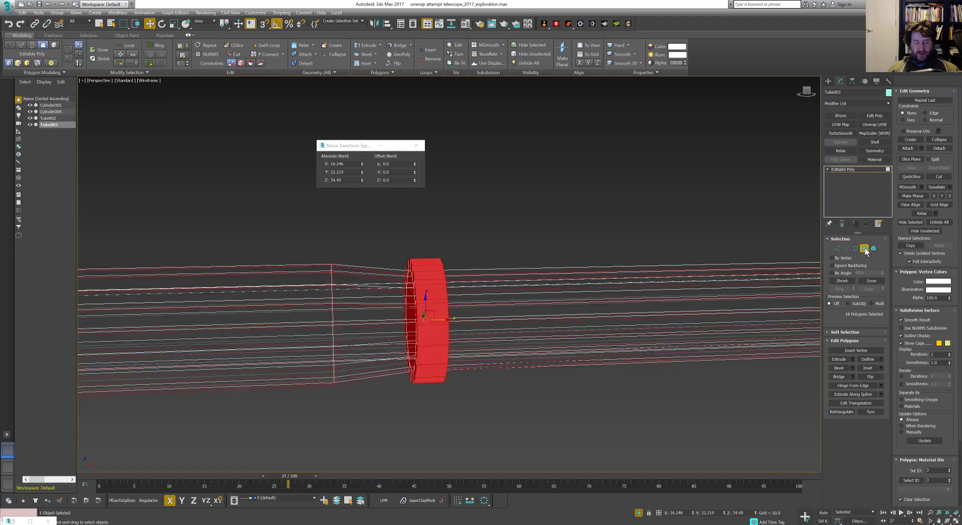
click(864, 248)
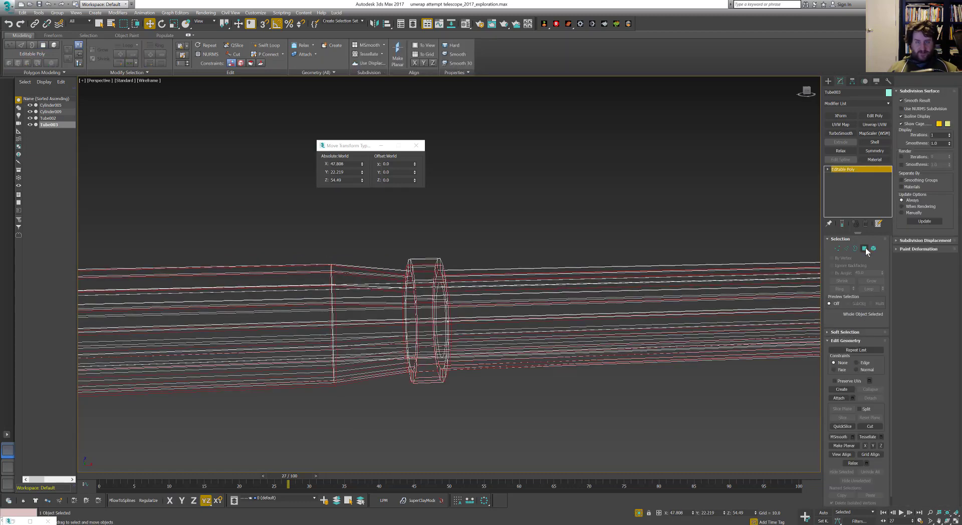
Move the finished long tube up along Z to about 57.3 so it sits above the original
middle_drag(502, 268, 572, 272)
key(F3)
scroll(572, 272, down, 4)
scroll(550, 294, down, 5)
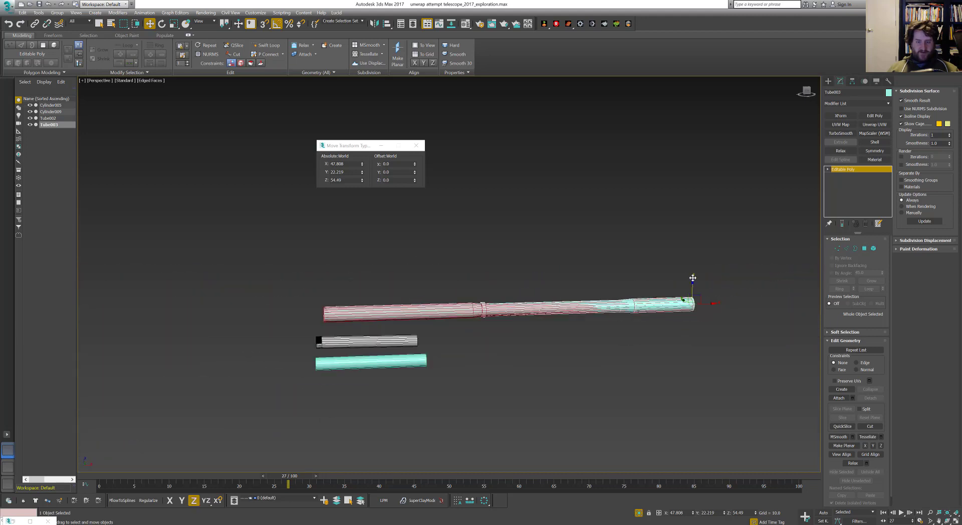
drag(693, 277, 691, 259)
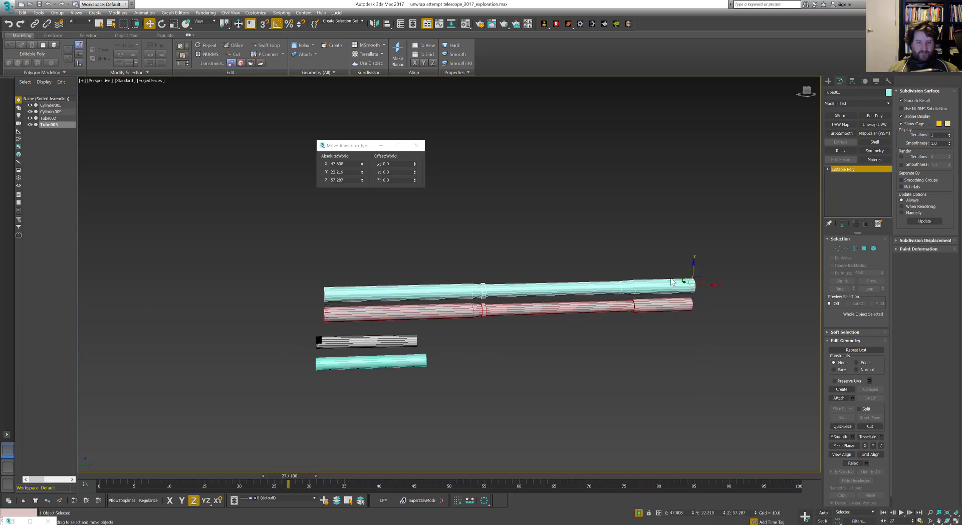
Move the vertex loop at the second taper's narrow end along X to about 38.7, making an abrupt step
middle_drag(671, 282, 587, 293)
scroll(543, 305, up, 8)
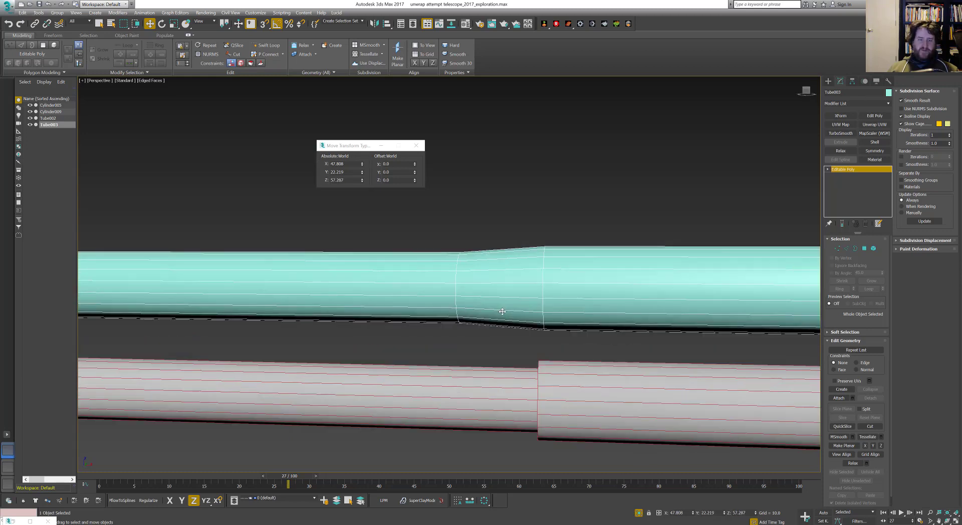
middle_drag(501, 312, 528, 303)
key(1)
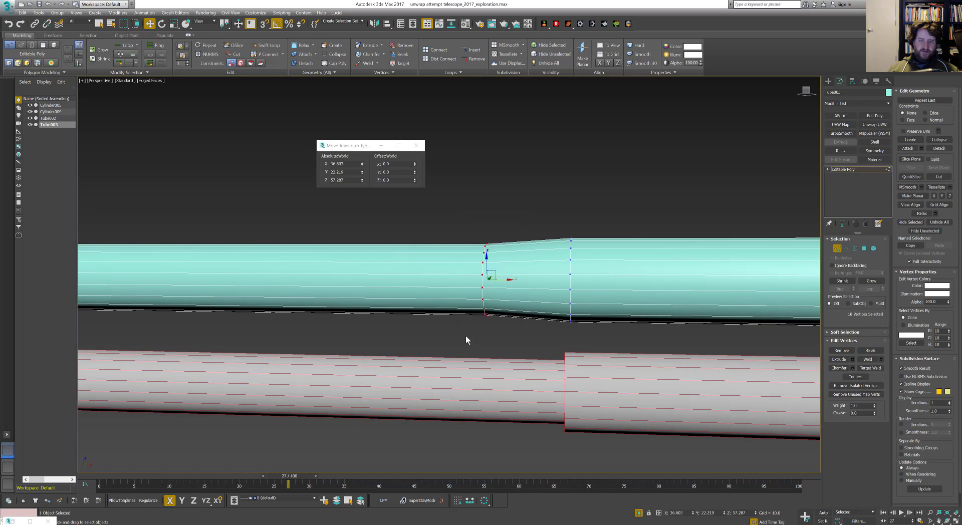
drag(504, 278, 584, 279)
middle_drag(590, 279, 659, 279)
scroll(659, 279, down, 3)
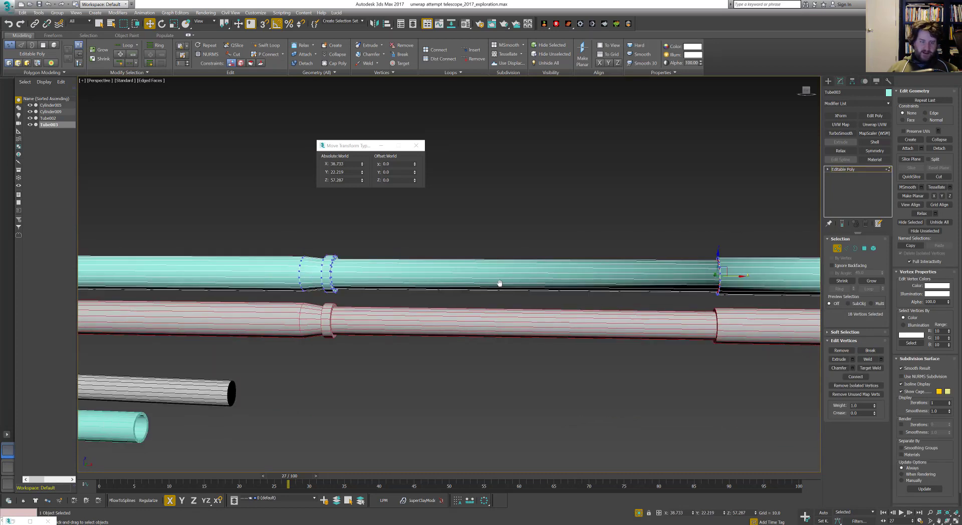
Scale the tube's inner lengthwise edges to 124% in the YZ plane to thin the wall at the open end
scroll(500, 283, down, 2)
middle_drag(481, 286, 623, 313)
scroll(602, 293, up, 2)
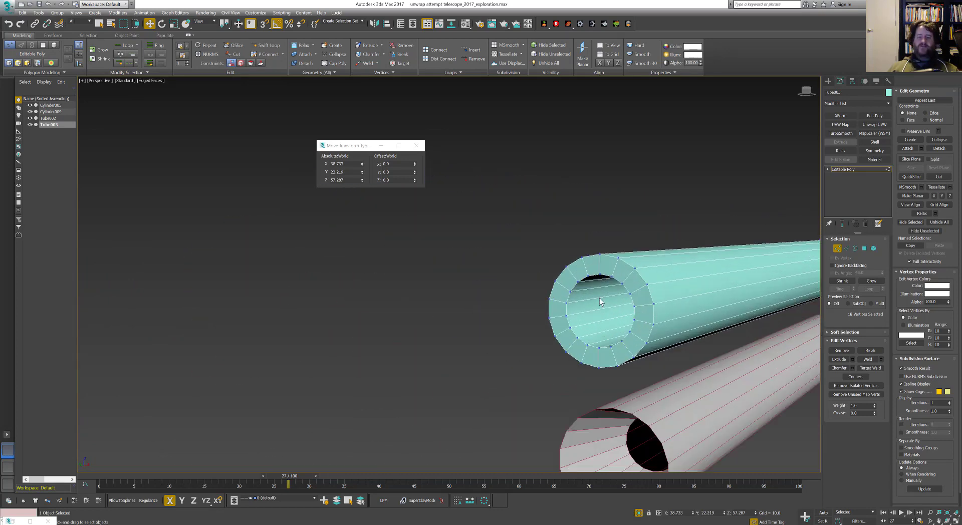
key(2)
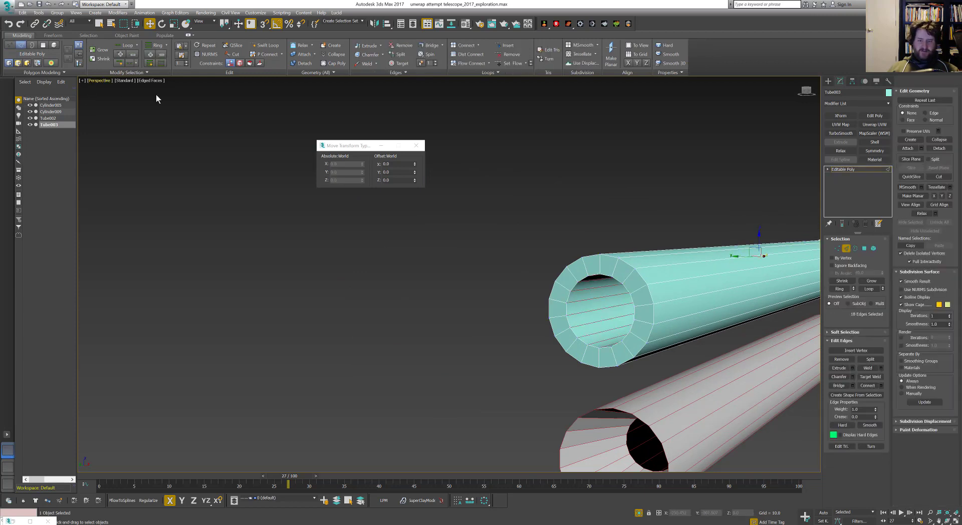
middle_drag(781, 270, 662, 268)
key(r)
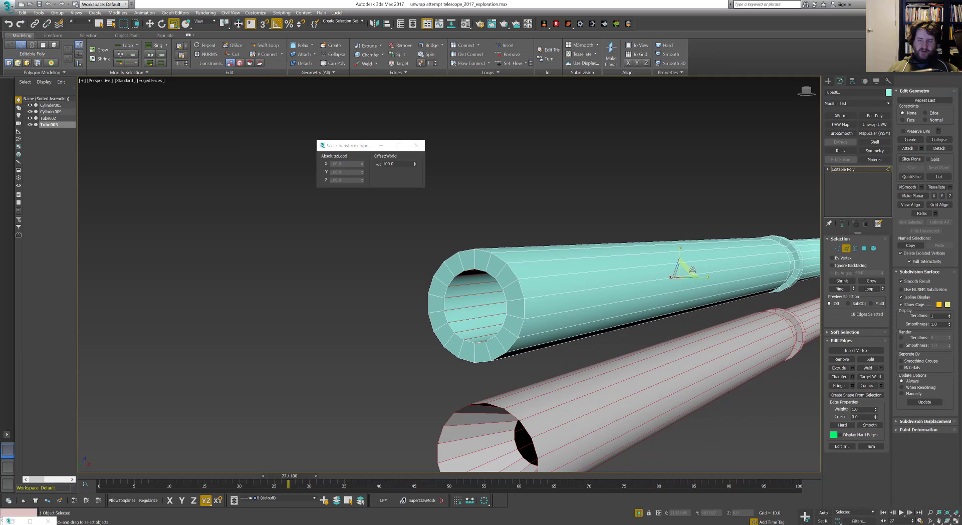
drag(691, 270, 700, 268)
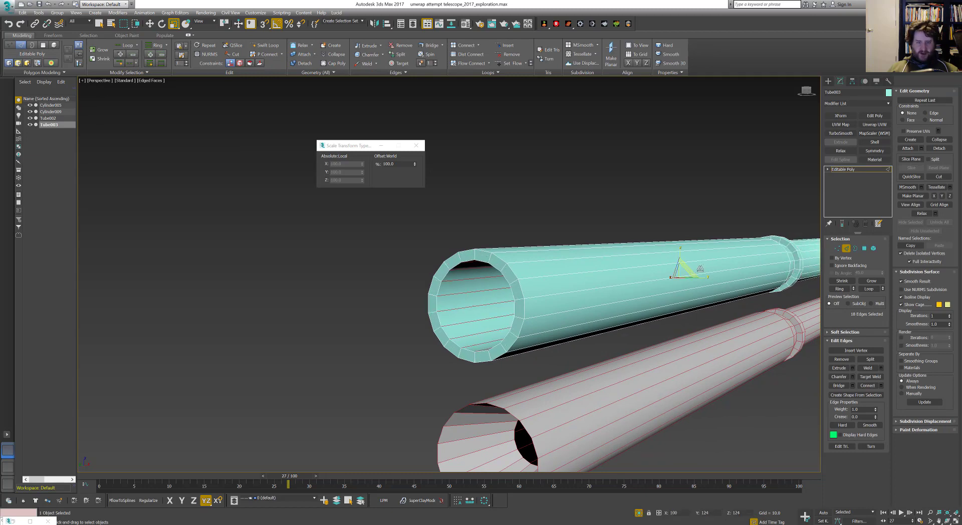
End isolation, leave edge editing, and compare the new tube with the whole telescope in shaded display without edges
scroll(700, 269, down, 6)
alt+middle_drag(700, 268, 463, 269)
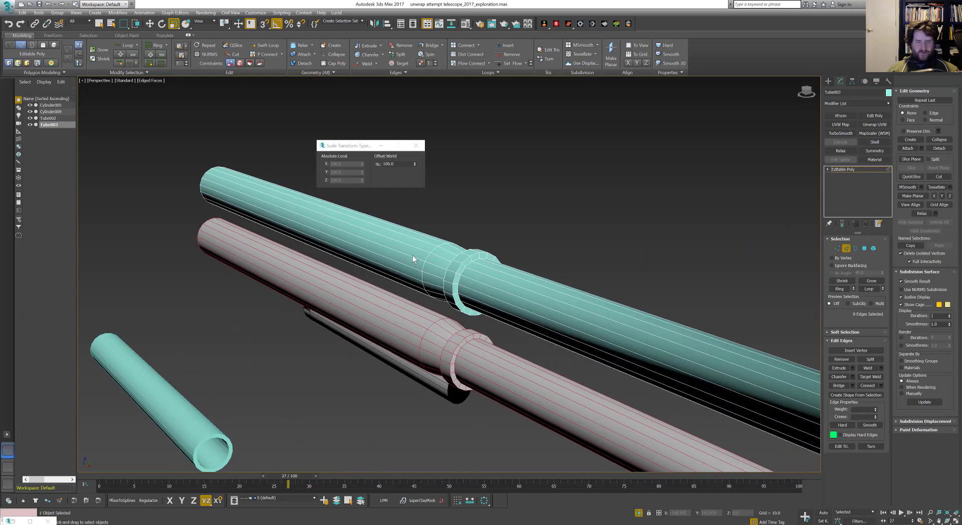
click(639, 512)
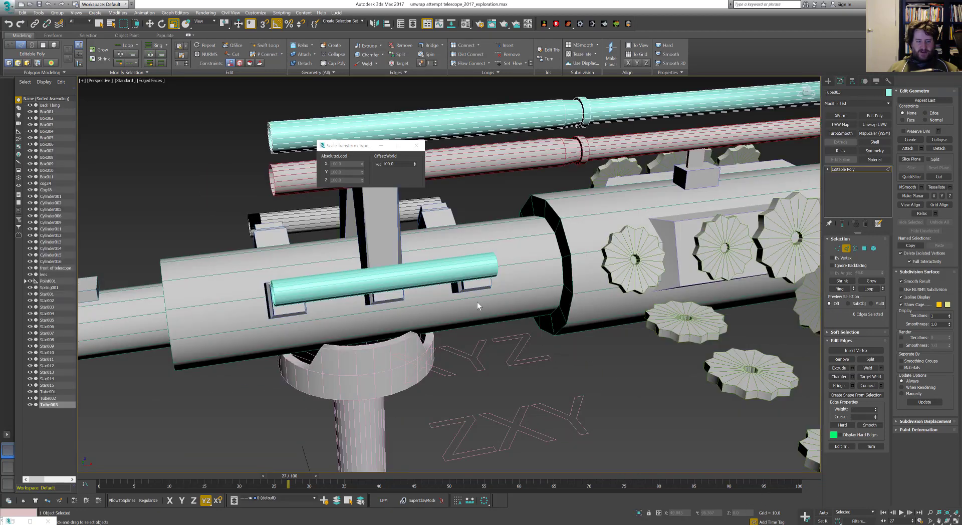
middle_drag(477, 302, 532, 309)
scroll(595, 360, down, 5)
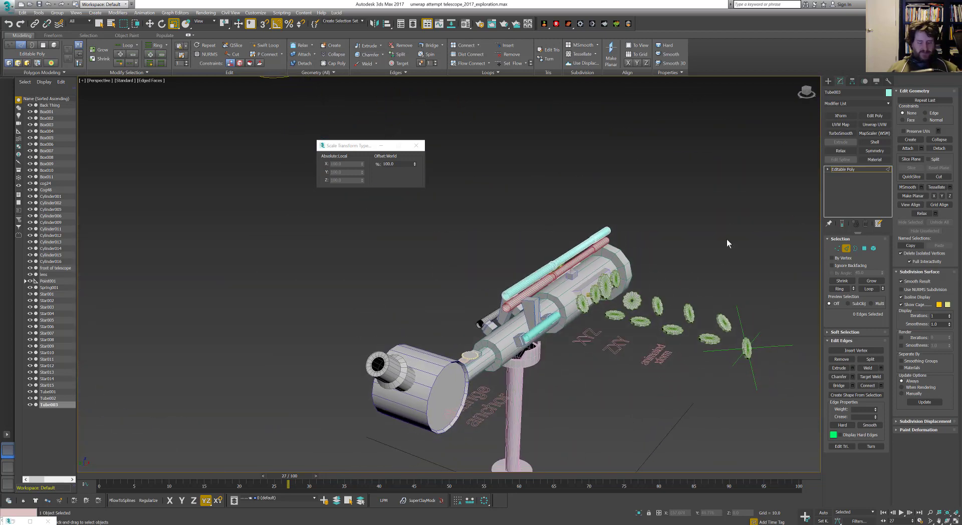
click(847, 248)
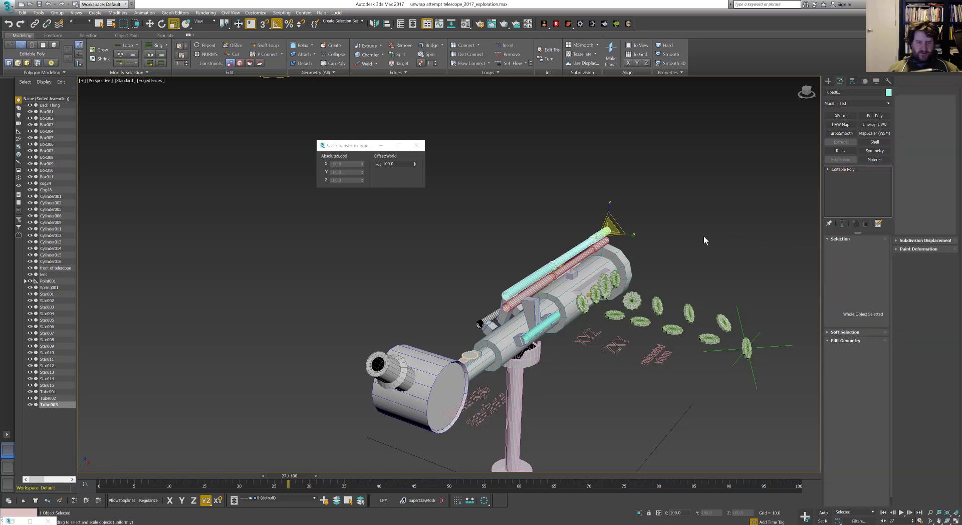
key(F4)
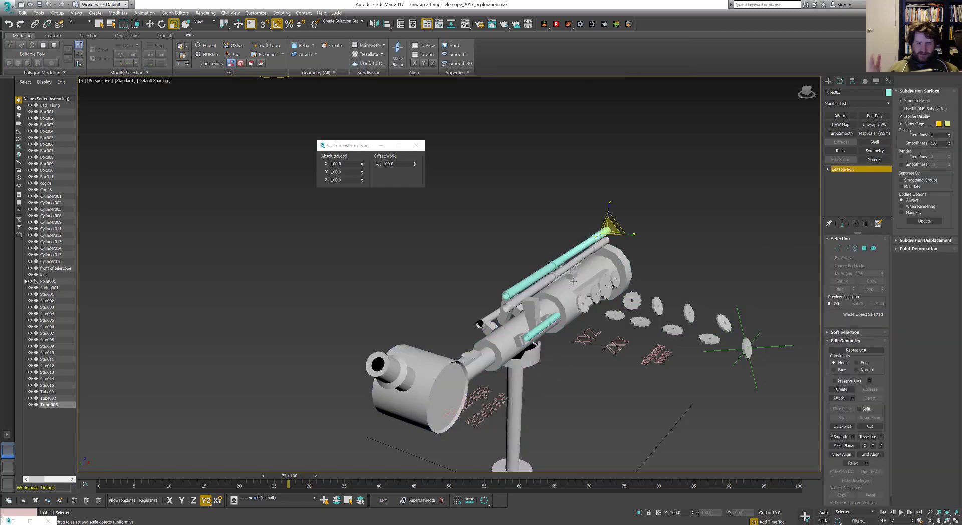
alt+middle_drag(591, 281, 547, 272)
scroll(510, 261, up, 3)
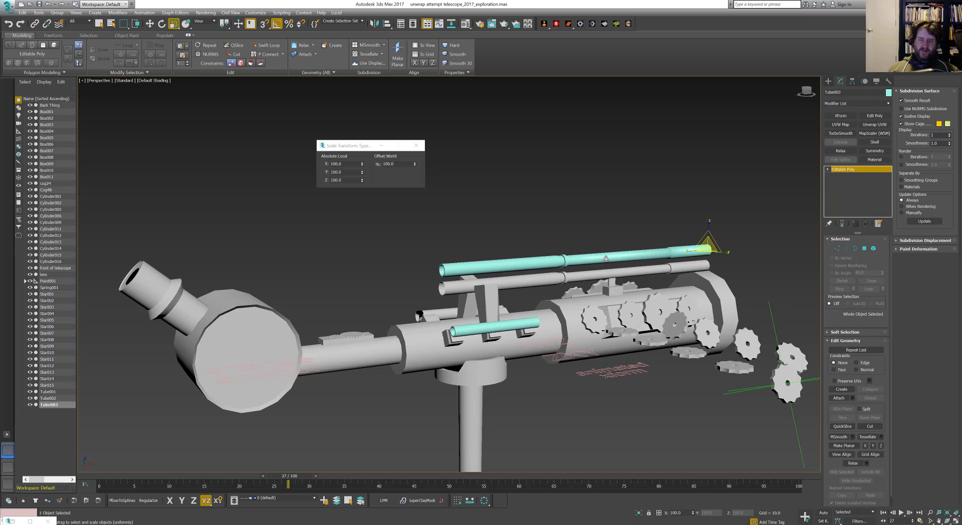
scroll(612, 261, down, 6)
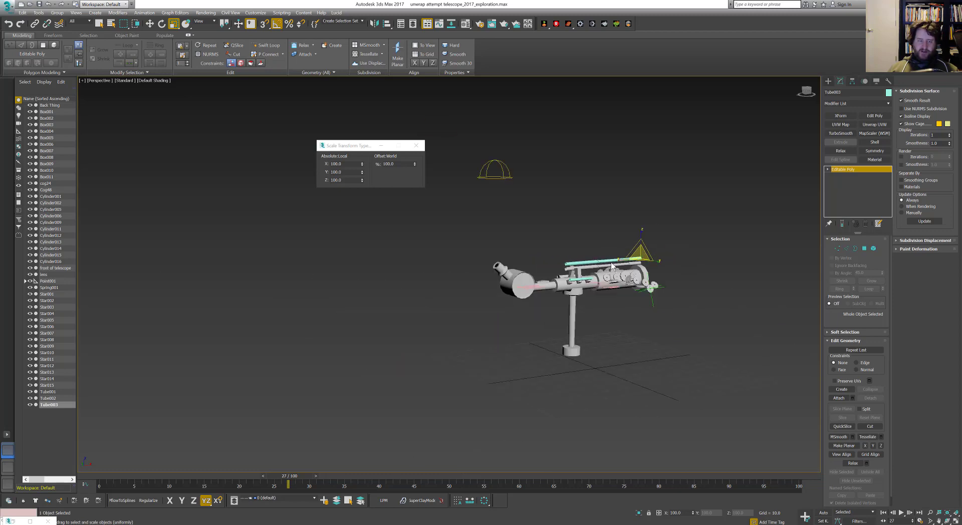
key(z)
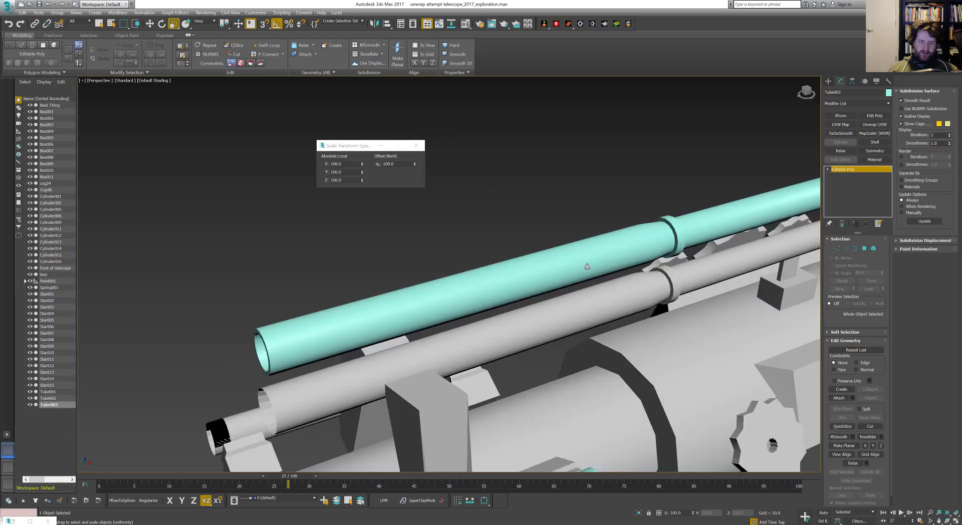
With edged faces shown, scale up the outer lengthwise edges of the section before the collar in the YZ plane
key(2)
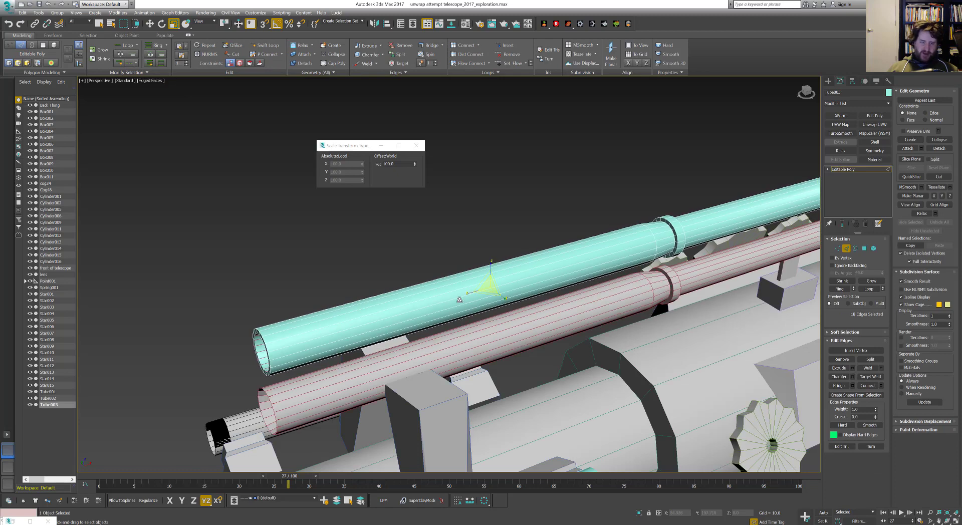
key(F4)
scroll(486, 297, down, 3)
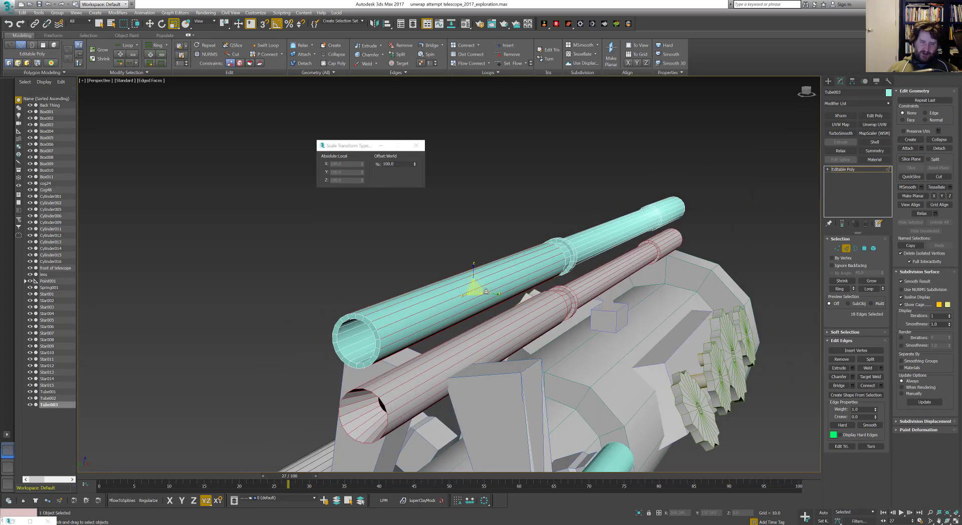
drag(488, 289, 496, 280)
Scale up the outer lengthwise edges of the section beyond the abrupt step in YZ, and select the inner edges
alt+middle_drag(496, 280, 412, 265)
middle_drag(412, 265, 377, 264)
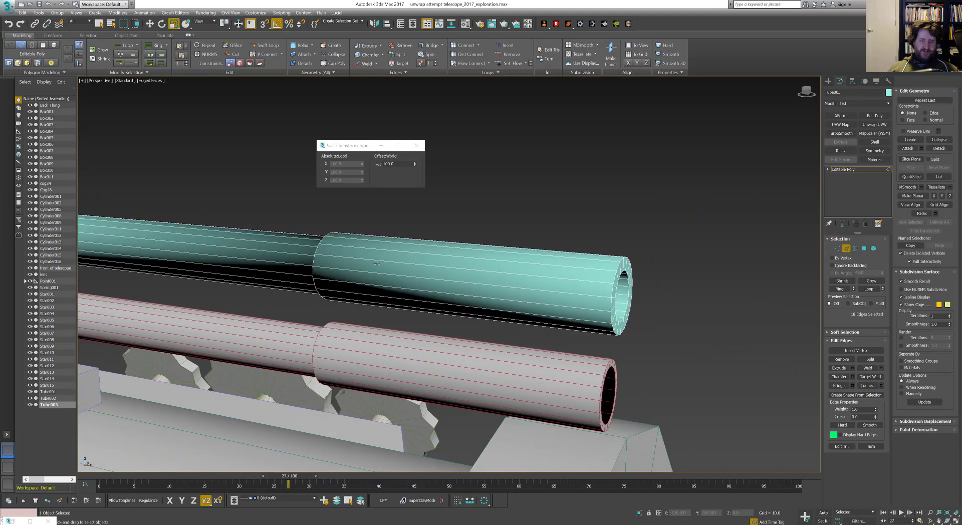
alt+middle_drag(452, 270, 408, 408)
key(z)
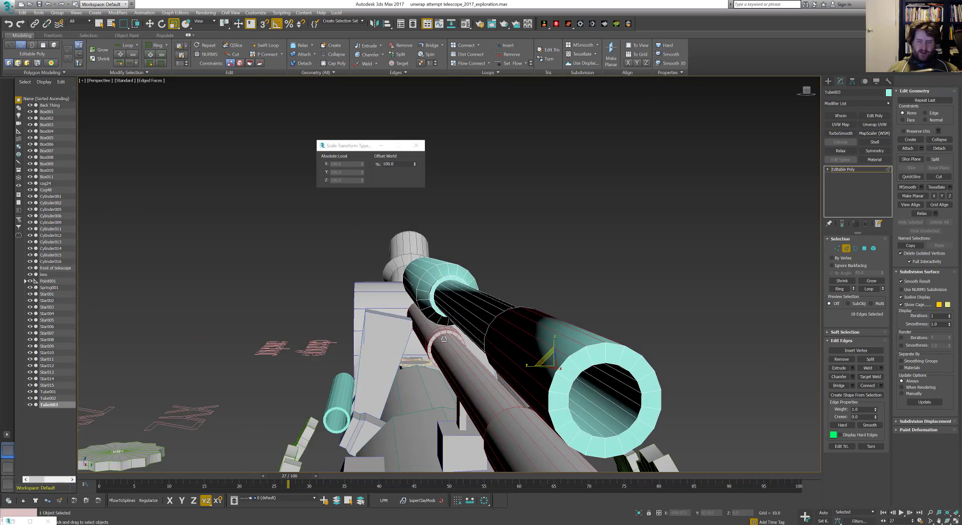
mouse_move(543, 356)
mouse_down()
mouse_move(516, 389)
mouse_move(496, 371)
mouse_move(482, 377)
mouse_move(536, 350)
mouse_up()
mouse_move(536, 350)
alt+middle_down()
mouse_move(503, 345)
mouse_move(551, 351)
alt+middle_up()
shift+click(596, 384)
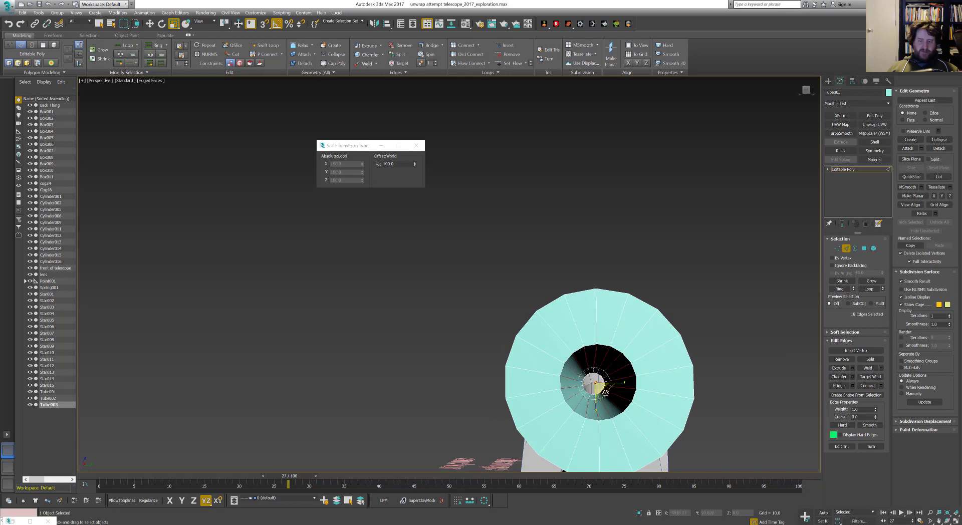
Hide the edged faces to view the thickened tube on the telescope, and clear the edge selection
mouse_move(596, 387)
alt+middle_down()
mouse_move(638, 383)
mouse_move(655, 393)
mouse_move(604, 338)
alt+middle_up()
scroll(644, 389, down, 5)
key(F4)
scroll(600, 335, up, 3)
click(688, 296)
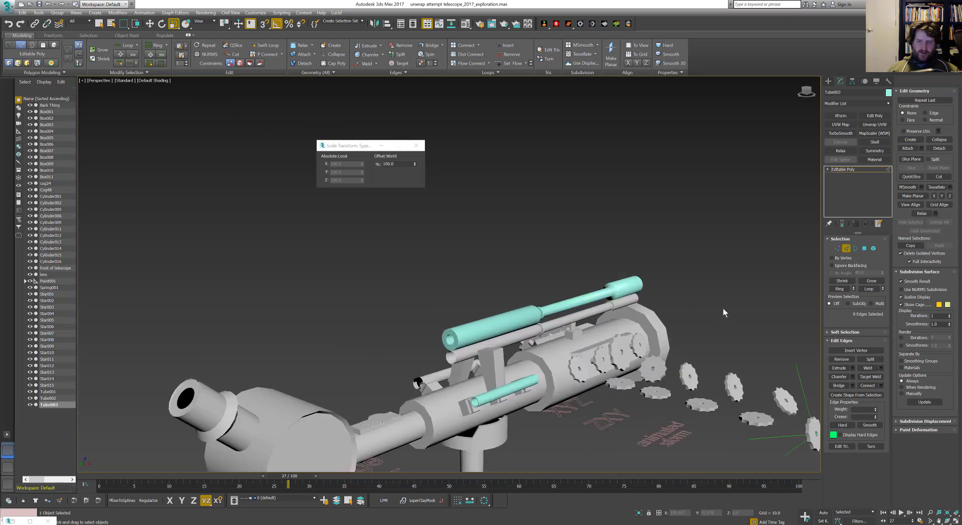
Finish edge editing on the long tube, apply a Smooth modifier with Auto Smooth enabled, and collapse the whole stack
click(848, 249)
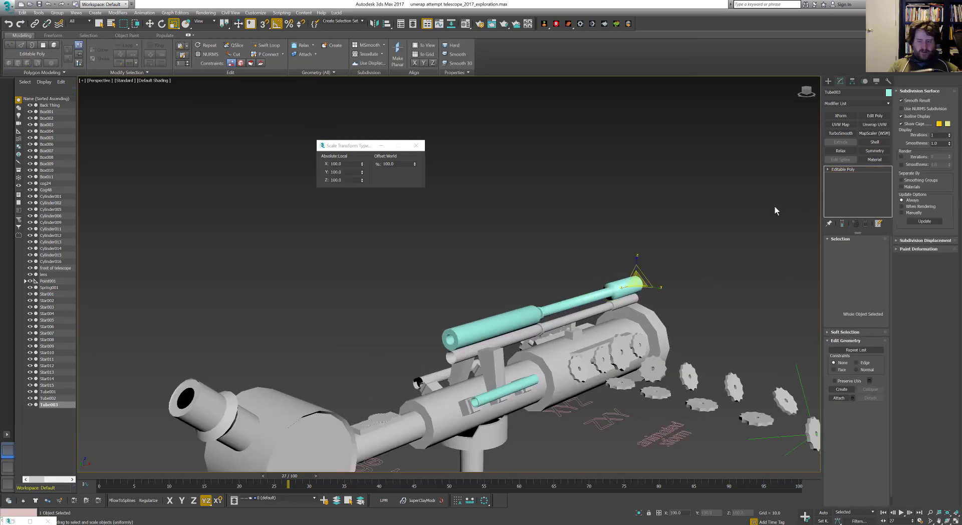
text(xsmooth)
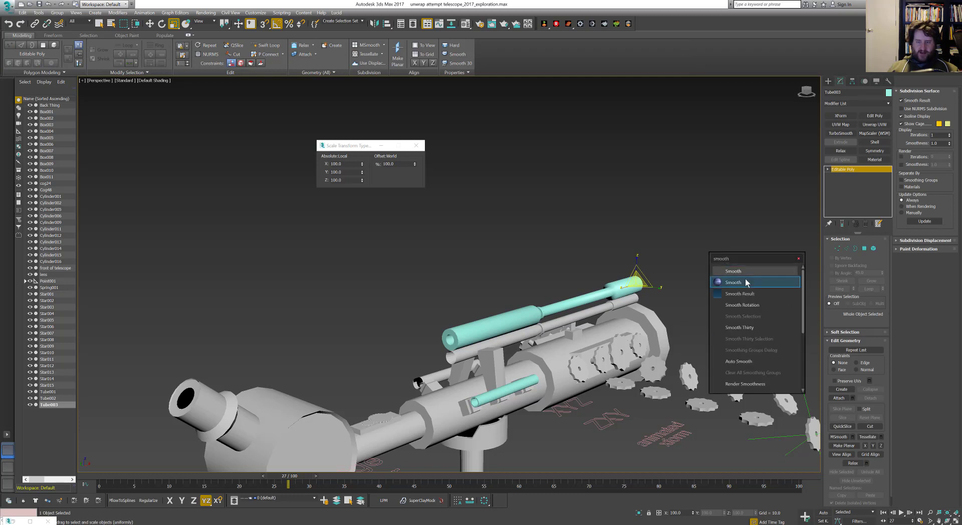
click(738, 285)
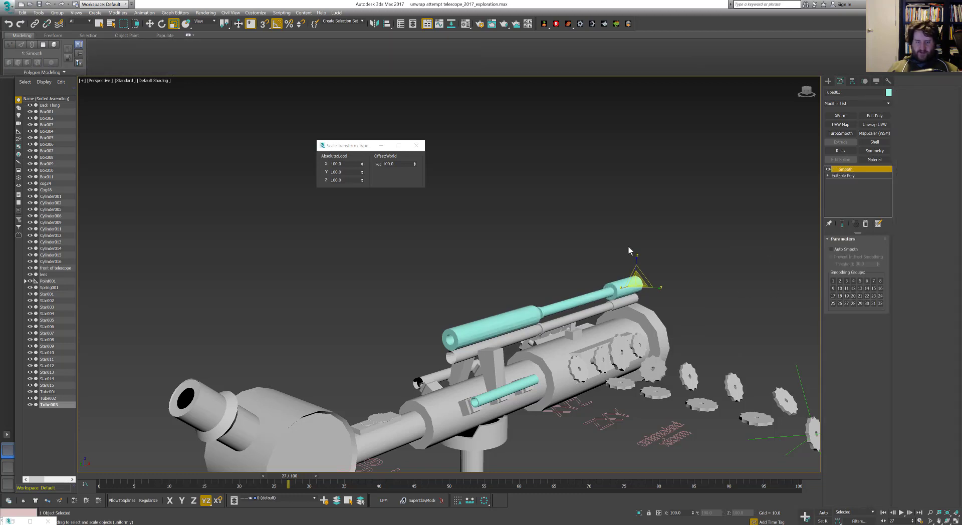
click(838, 250)
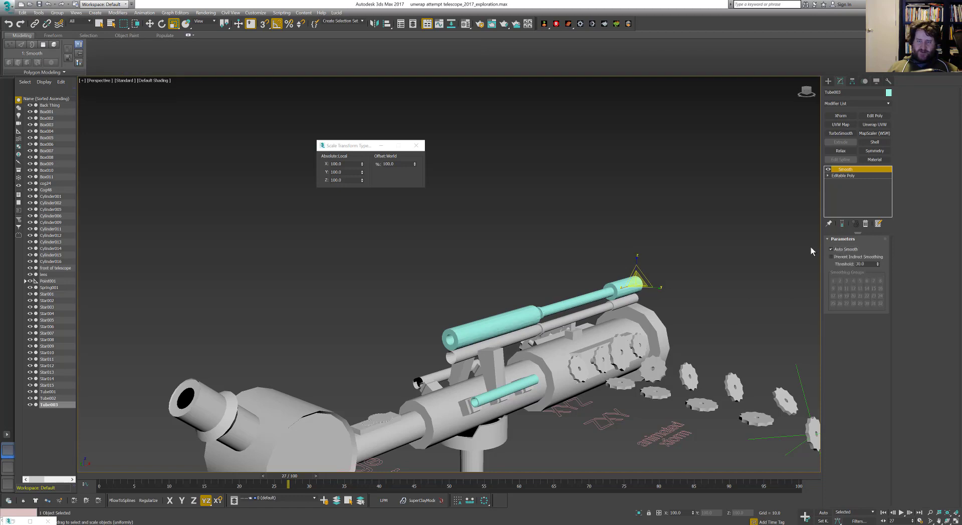
scroll(610, 296, up, 5)
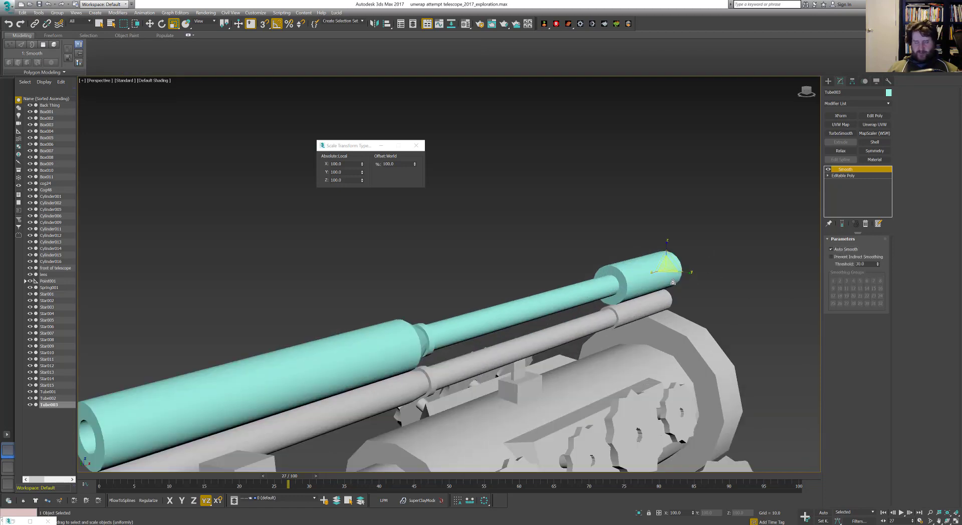
right_click(856, 170)
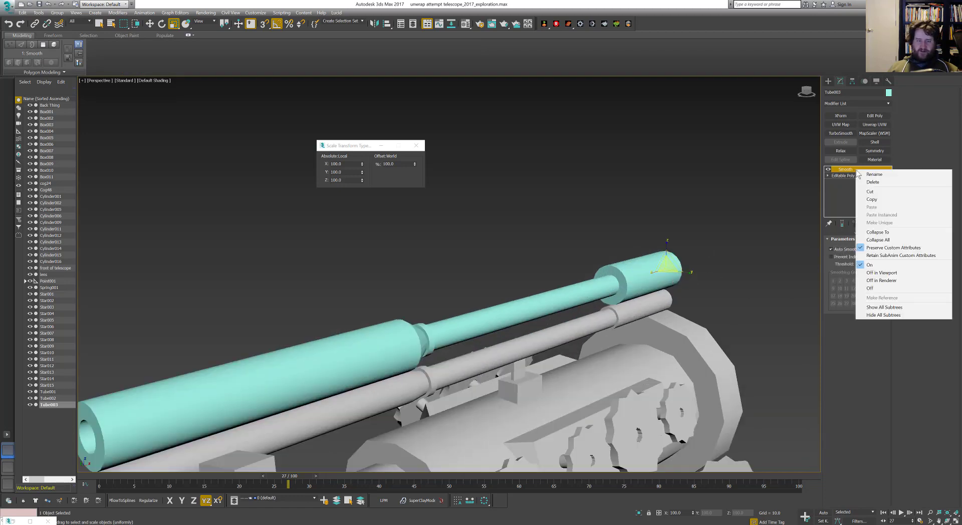
click(875, 240)
Examine the remaining cylinders and tubes and the two meshing cogs at different frames of the animation
alt+middle_drag(551, 280, 593, 300)
click(437, 353)
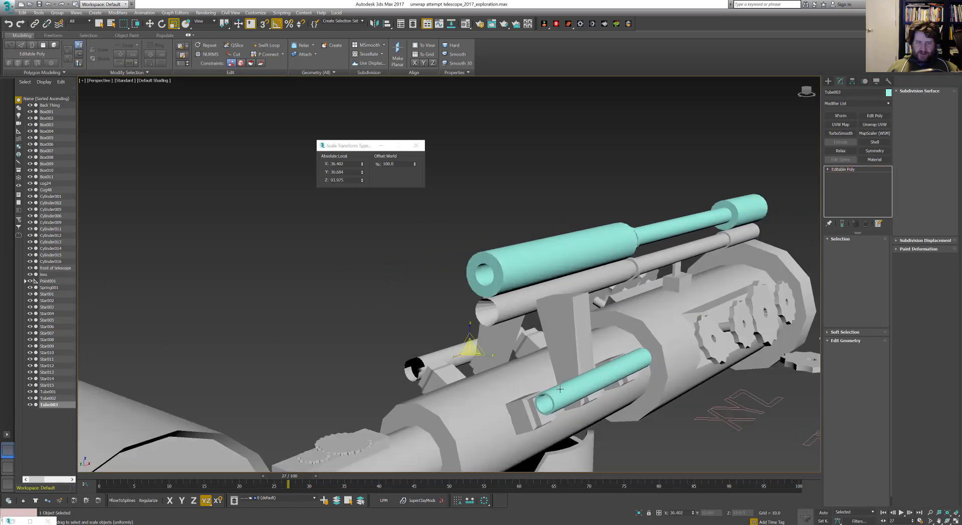
middle_drag(678, 353, 588, 286)
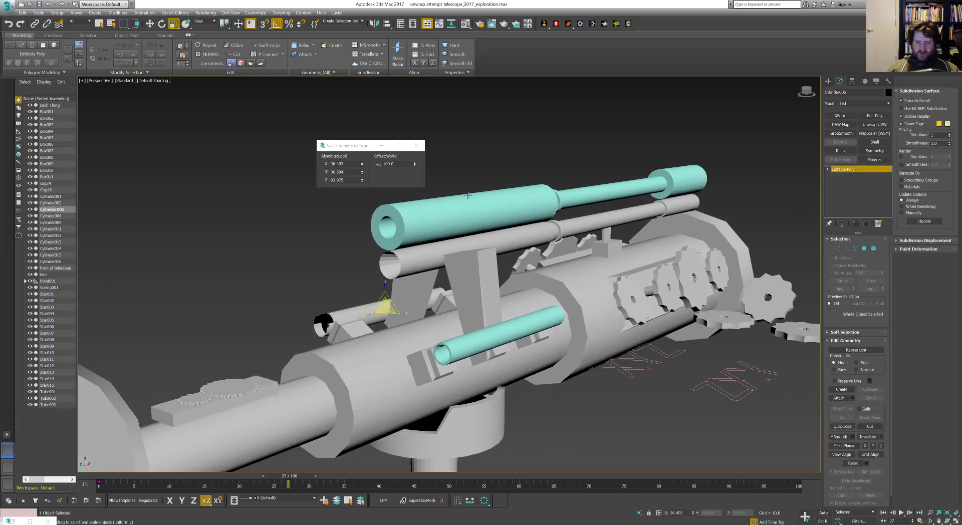
click(490, 340)
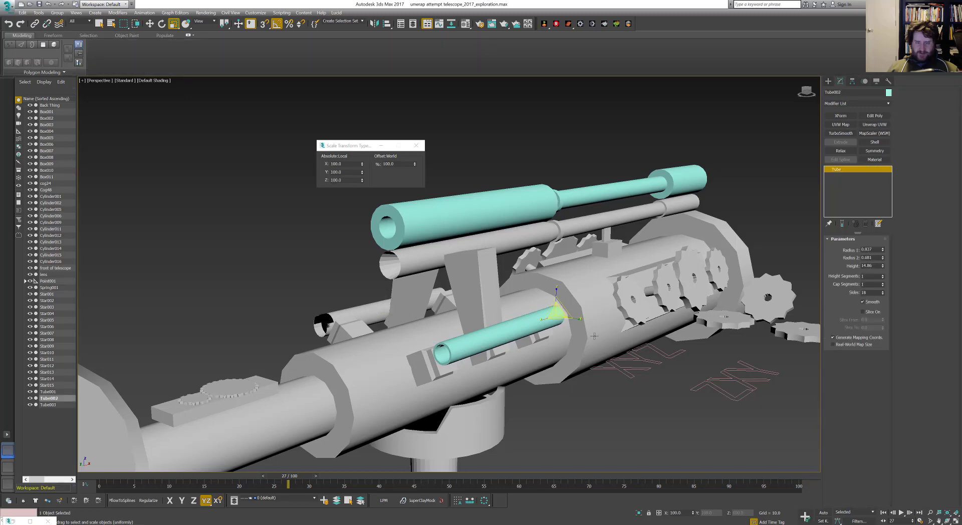
alt+middle_drag(660, 320, 543, 264)
scroll(543, 264, up, 6)
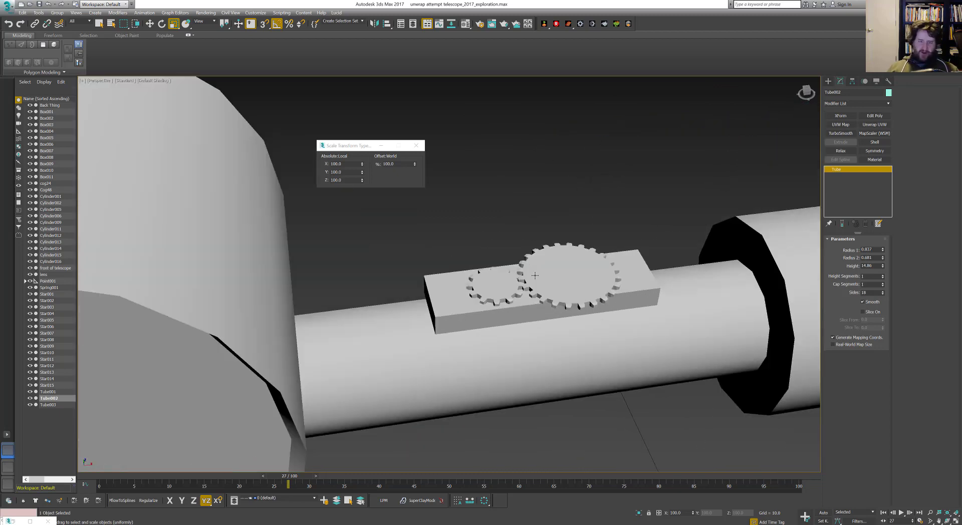
click(535, 275)
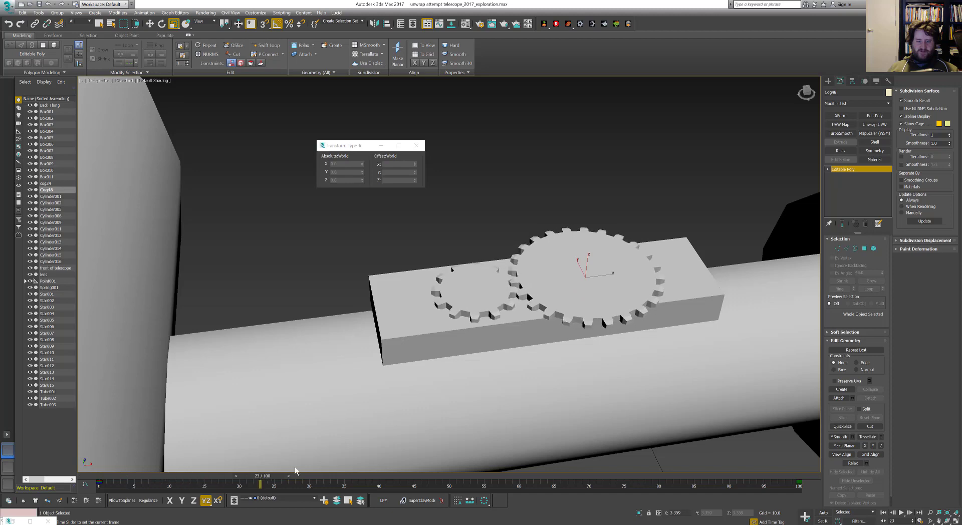
scroll(503, 367, down, 8)
alt+middle_drag(503, 367, 468, 369)
scroll(470, 350, down, 3)
click(387, 311)
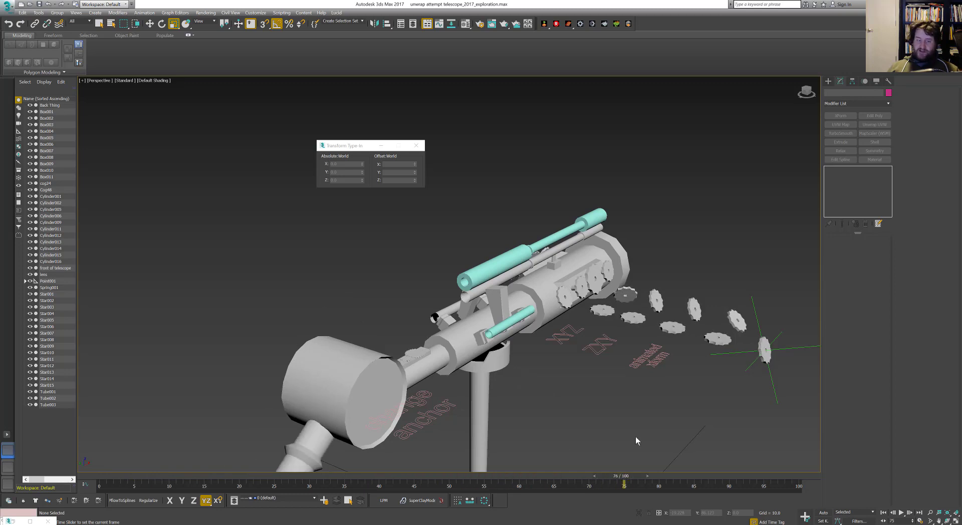
Using AutoGrid, create a flat cylinder of about 1.46 radius and 0.18 height at the centre of the large cog's top face
scroll(403, 354, up, 10)
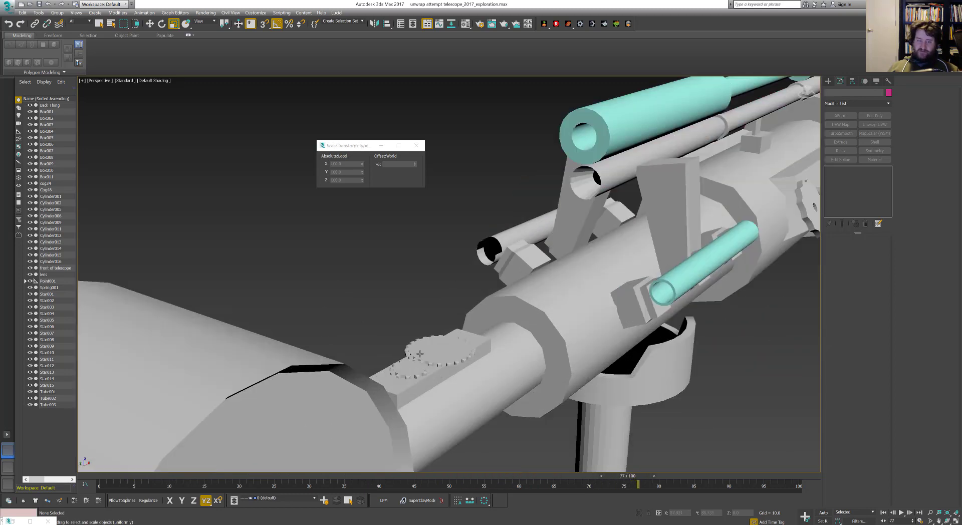
click(472, 337)
scroll(435, 370, down, 8)
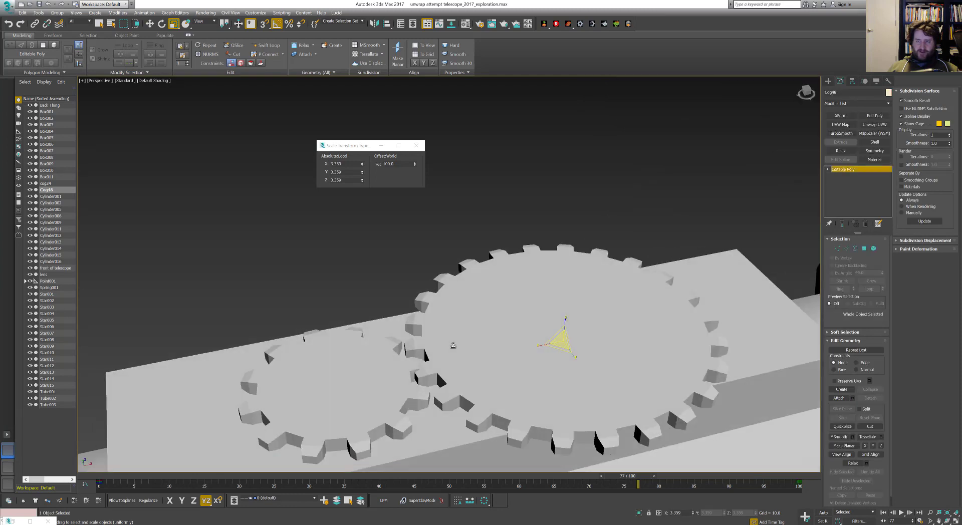
scroll(510, 331, up, 6)
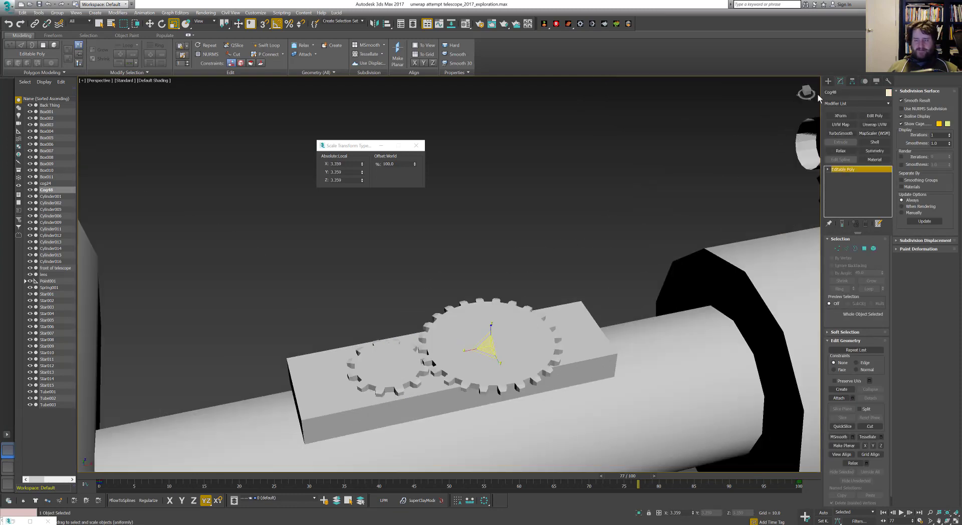
click(829, 81)
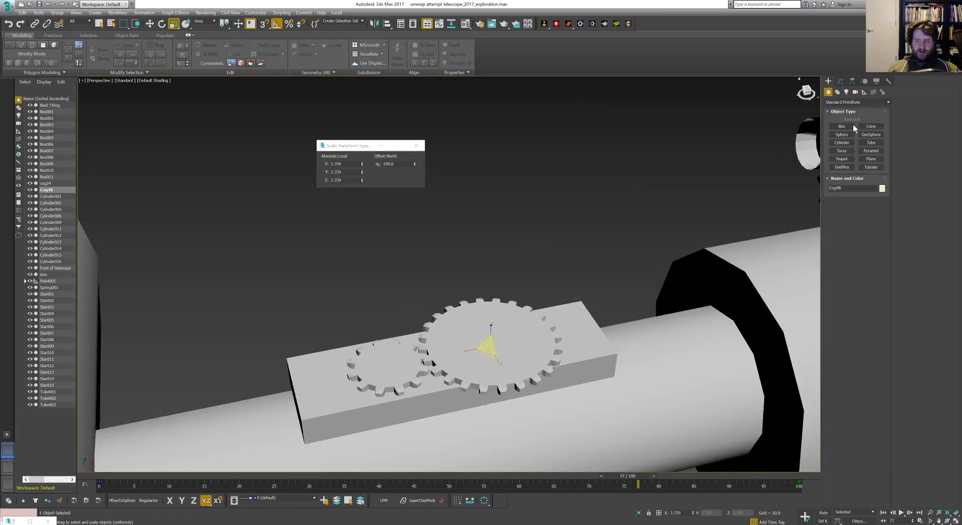
click(844, 145)
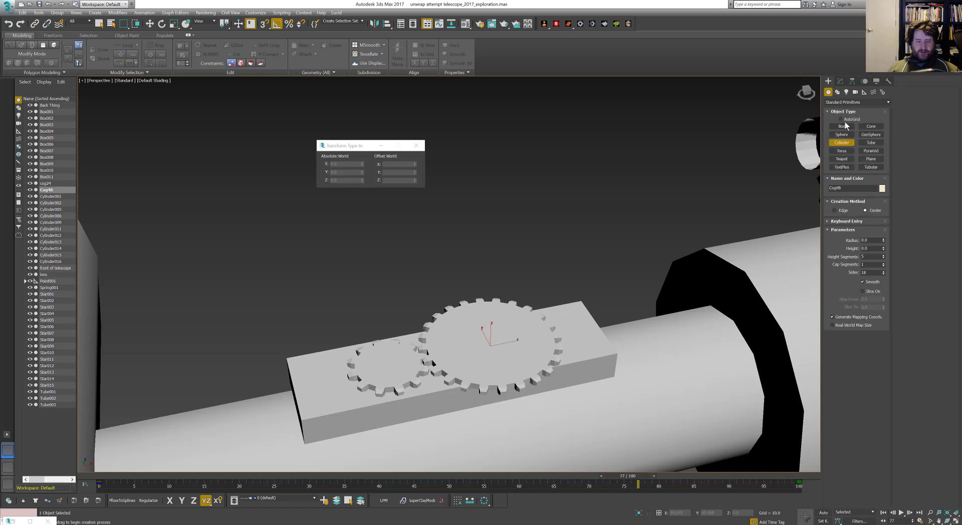
drag(492, 343, 516, 306)
click(516, 306)
Rotate the new disc upright so it stands on edge, and align it with the large cog
key(e)
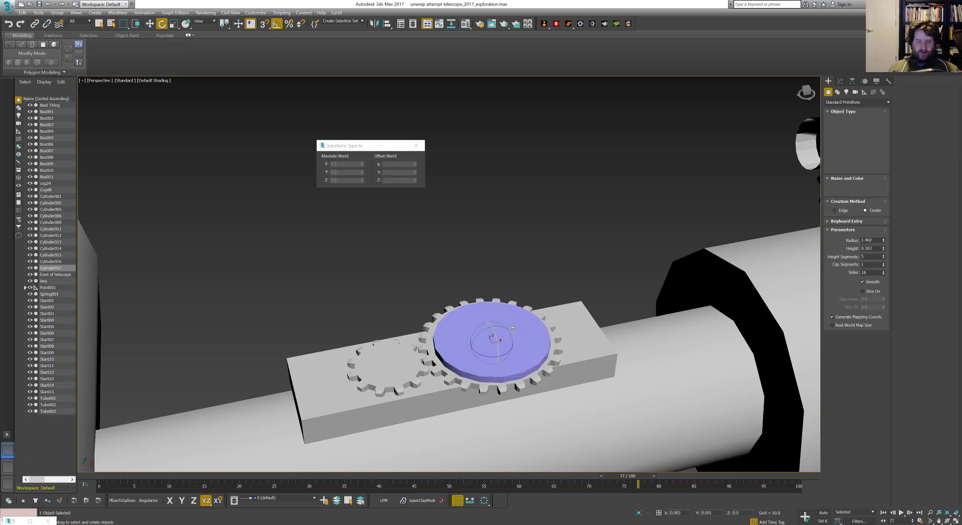
drag(497, 338, 495, 362)
key(w)
alt+middle_drag(495, 362, 395, 251)
key(alt+a)
click(486, 321)
click(483, 330)
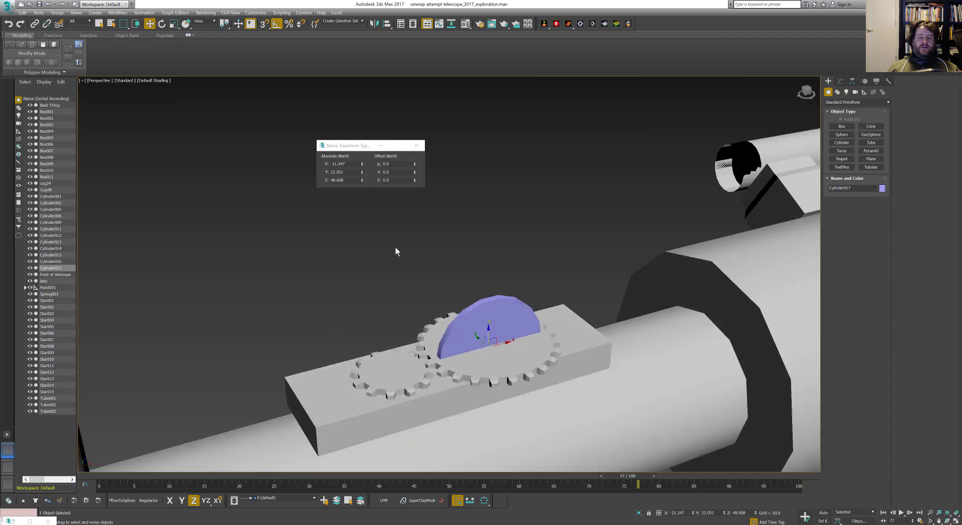
Link the upright disc to the large cog as its parent and scrub the timeline to frame 50
click(34, 25)
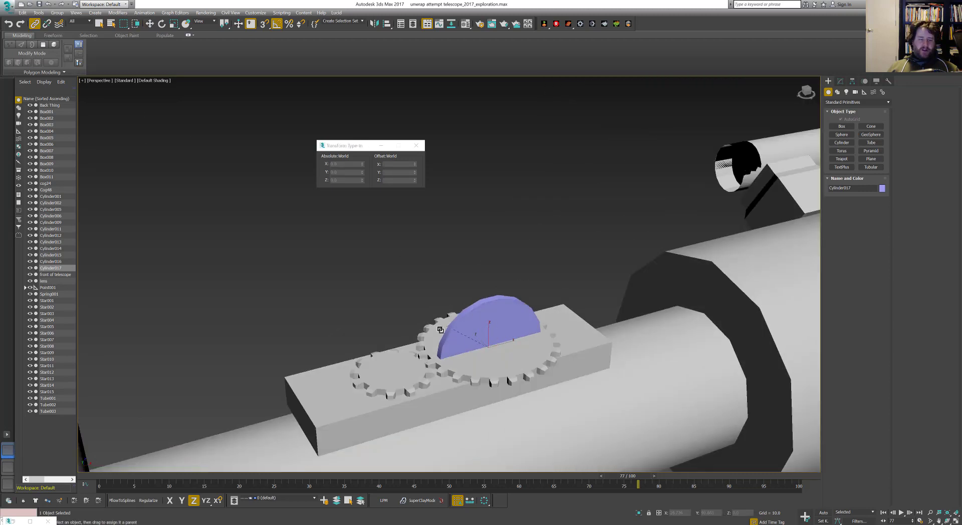
drag(435, 330, 431, 326)
drag(157, 474, 539, 401)
Reduce the upright disc to a radius of 1.213 and a height of 0.123
click(840, 80)
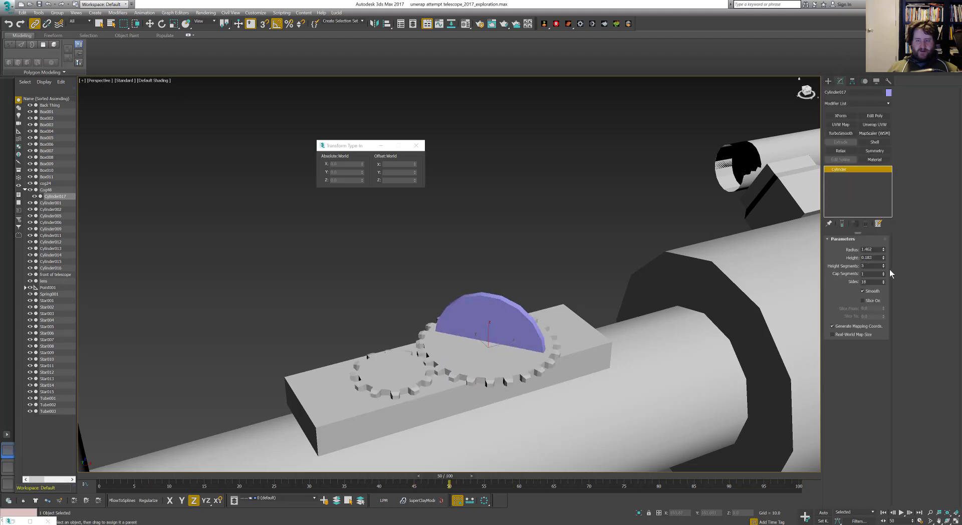
drag(884, 259, 885, 256)
scroll(593, 352, down, 5)
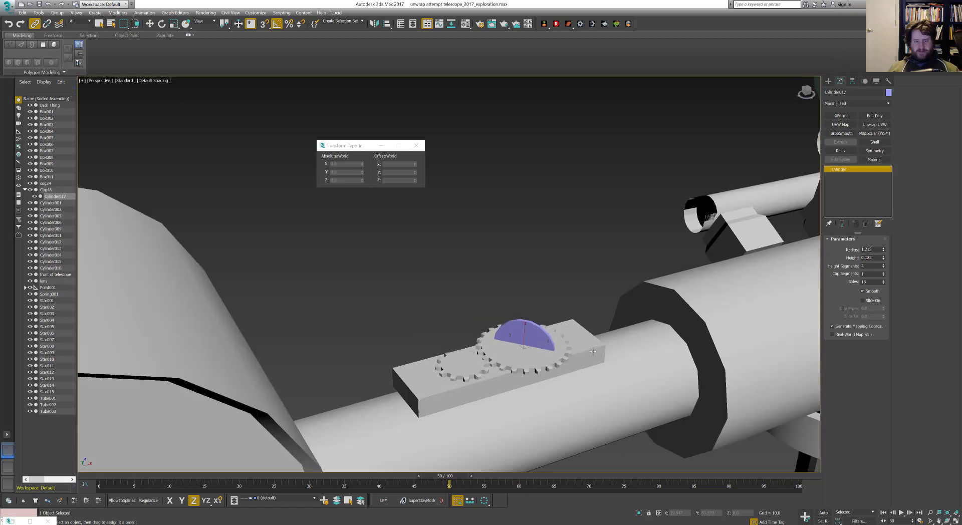
Play the animation and watch the linked disc and the cogs from several distances, and stop playback
alt+middle_drag(593, 352, 506, 315)
key(/)
scroll(518, 302, down, 5)
scroll(506, 315, up, 5)
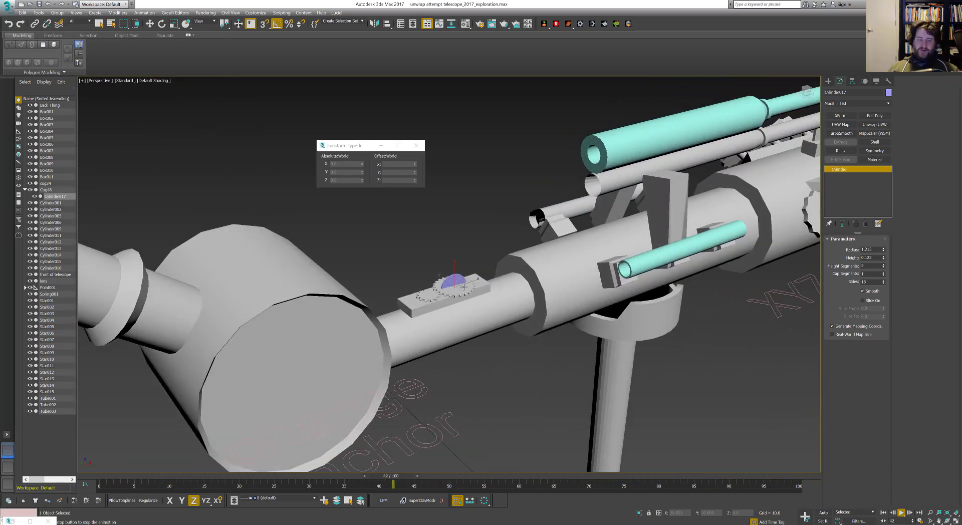
scroll(464, 284, up, 4)
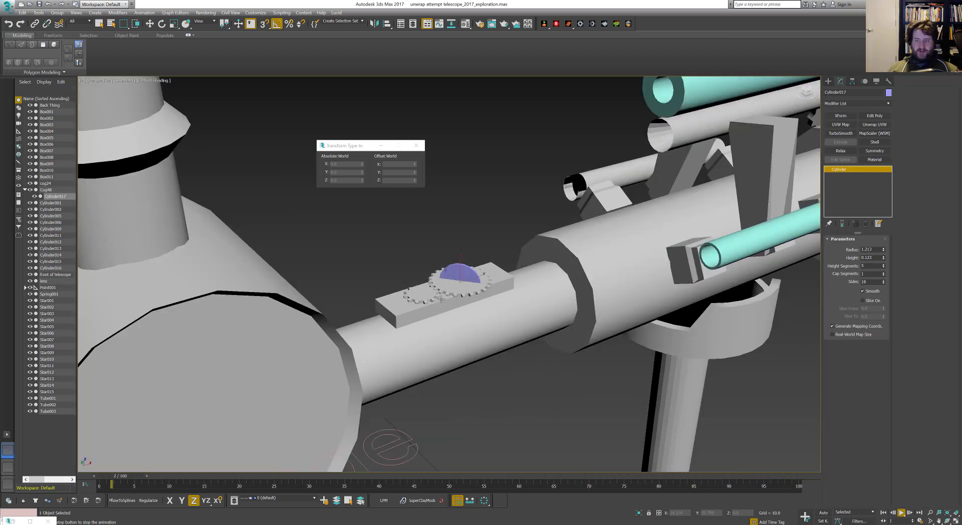
click(827, 80)
scroll(521, 306, down, 3)
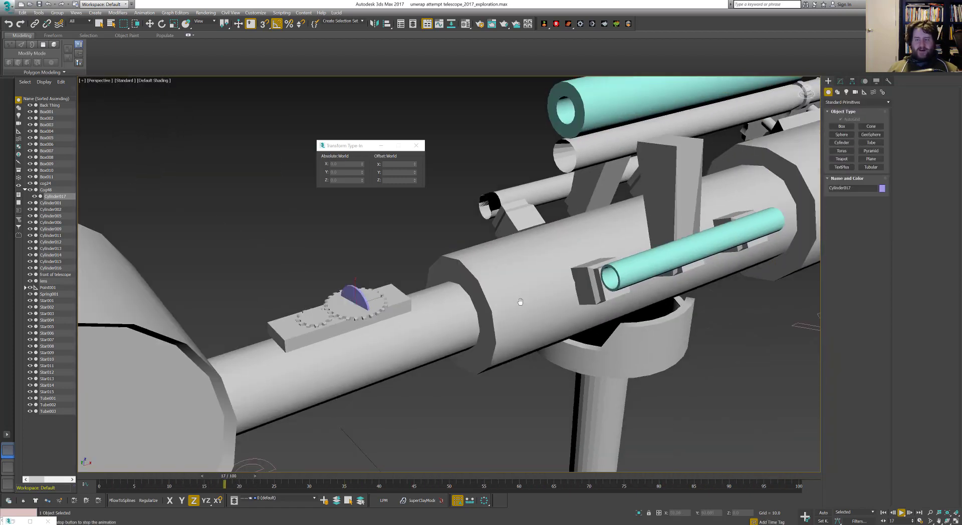
middle_drag(521, 302, 371, 309)
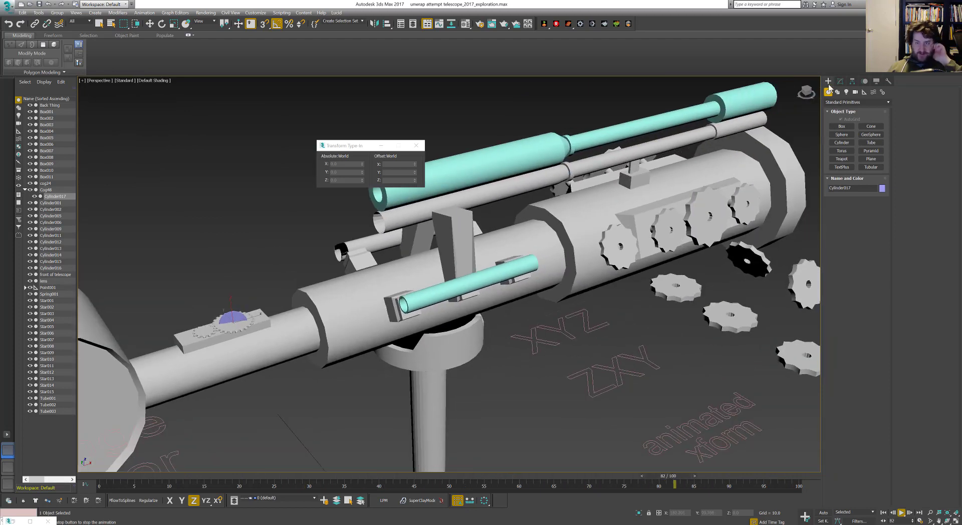
key(Escape)
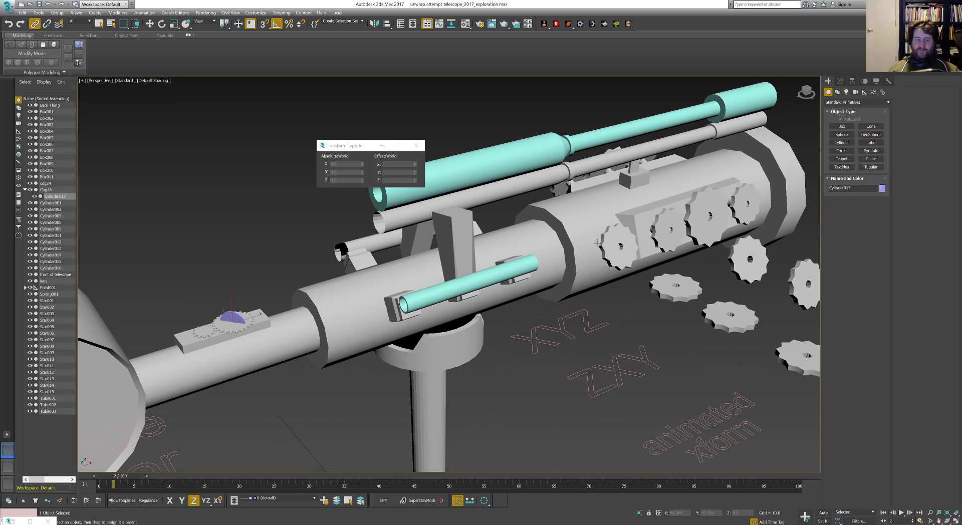
Using AutoGrid, create a slim cylinder of 0.39 radius and about -2.57 height on the small cog
click(843, 143)
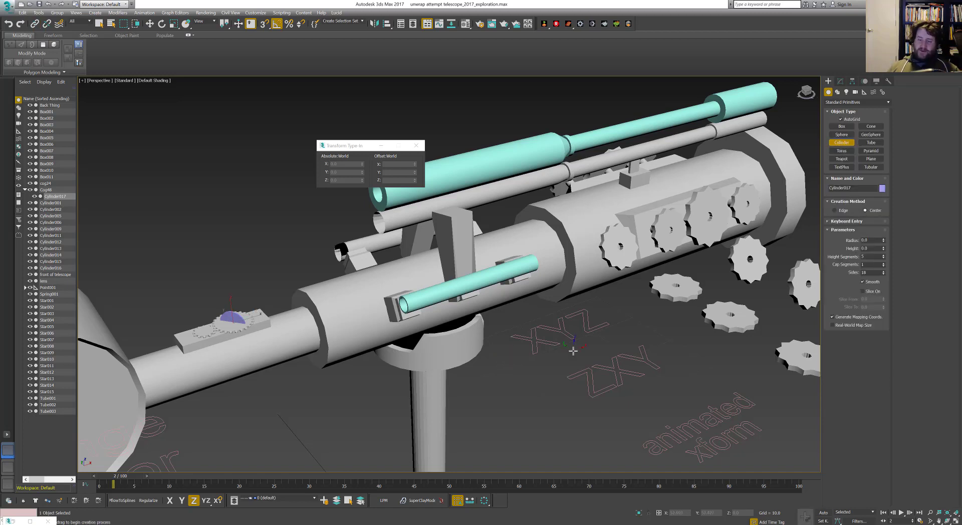
alt+middle_drag(573, 351, 608, 328)
alt+middle_drag(490, 351, 602, 322)
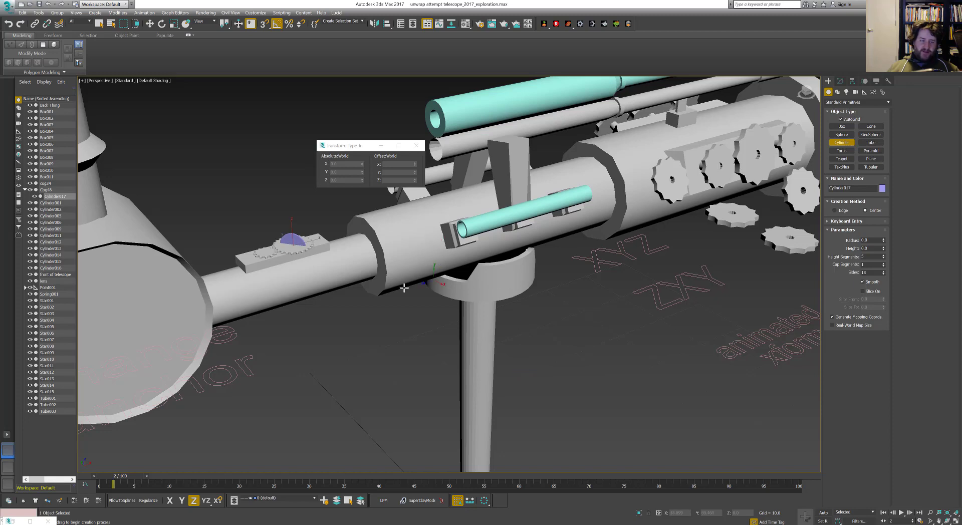
alt+middle_drag(375, 286, 300, 292)
drag(258, 275, 260, 273)
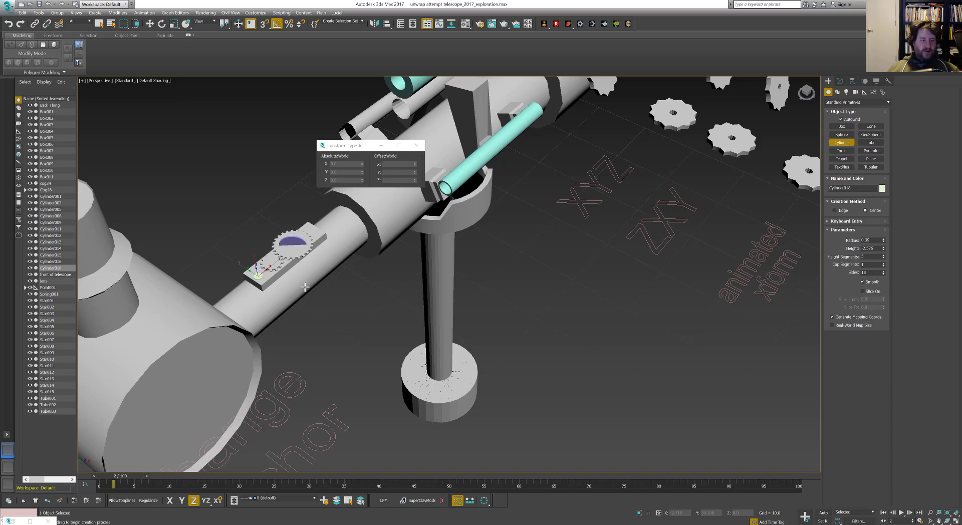
Move the slim cylinder along Y to about 6.222, clear of the telescope body
alt+middle_drag(305, 287, 239, 267)
key(F3)
key(w)
key(F3)
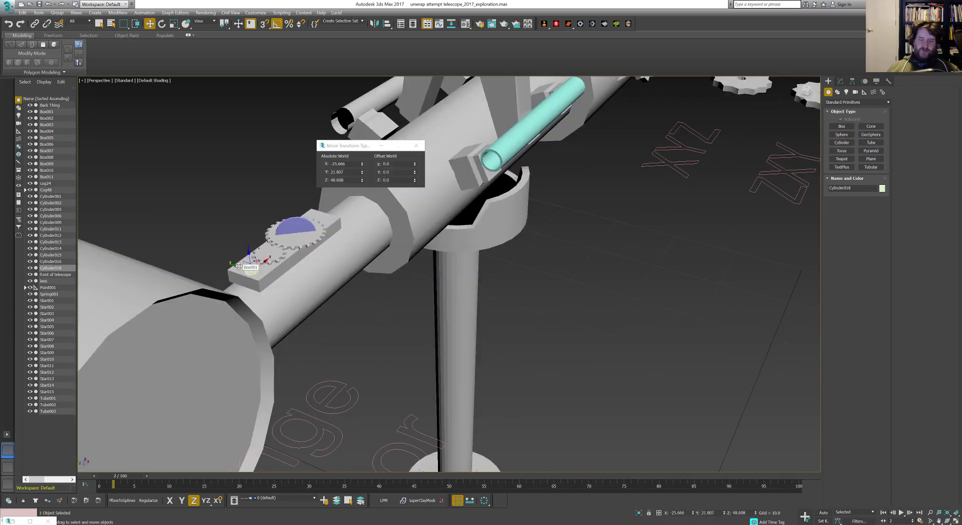
drag(238, 266, 490, 344)
mouse_move(489, 344)
alt+middle_down()
mouse_move(462, 317)
mouse_move(460, 336)
alt+middle_up()
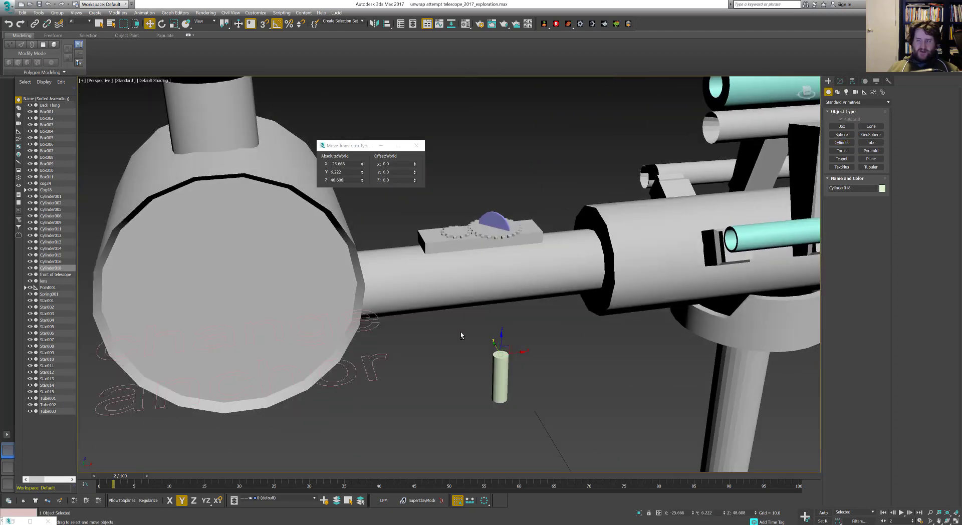
scroll(461, 336, up, 2)
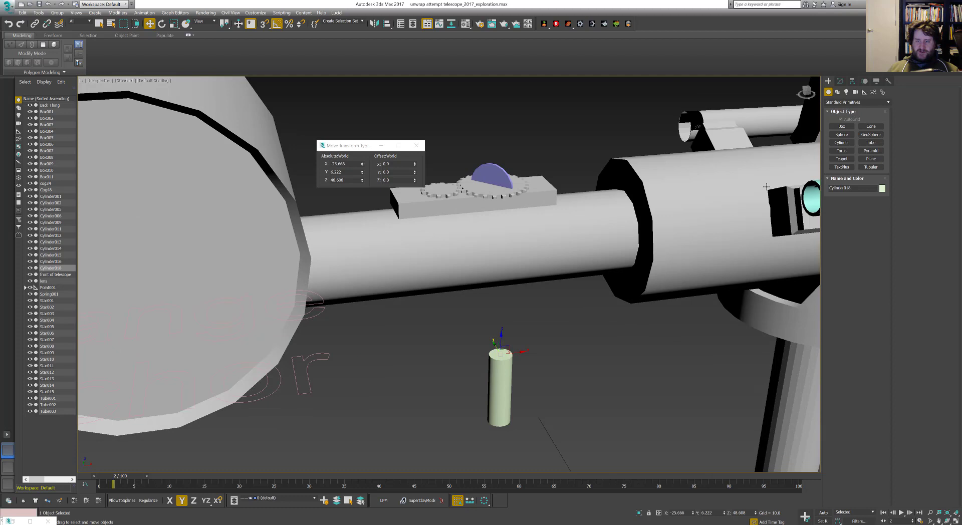
Set the slim cylinder's height segments to 1
click(840, 80)
right_click(883, 266)
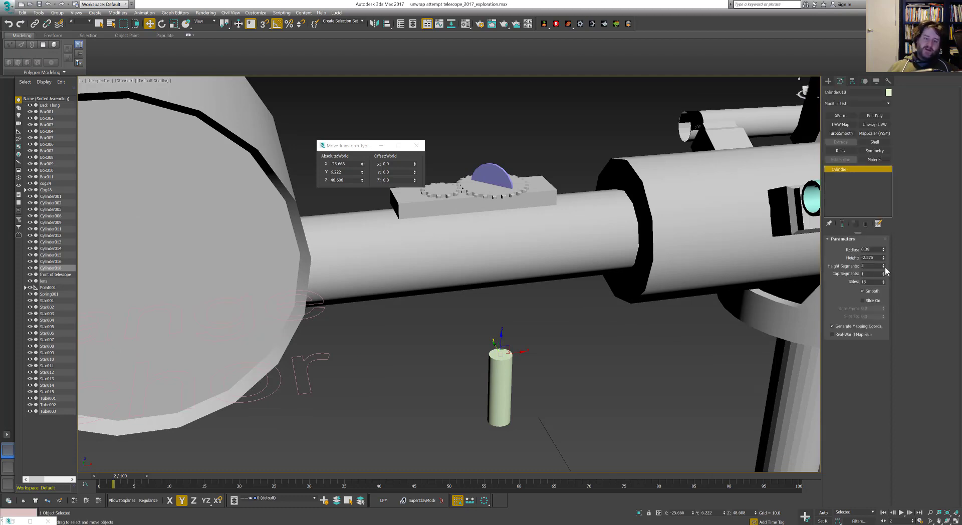
scroll(515, 340, up, 3)
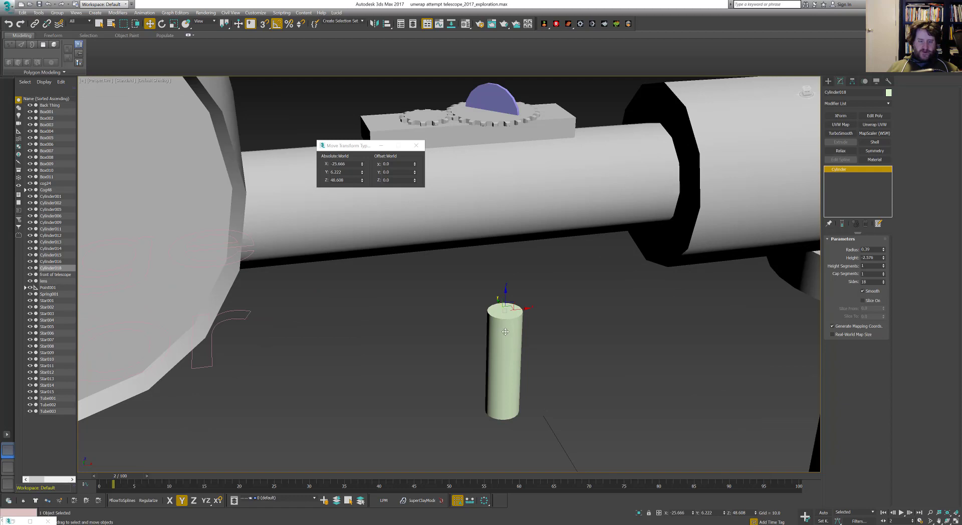
Convert the slim cylinder to an Editable Poly
right_click(506, 323)
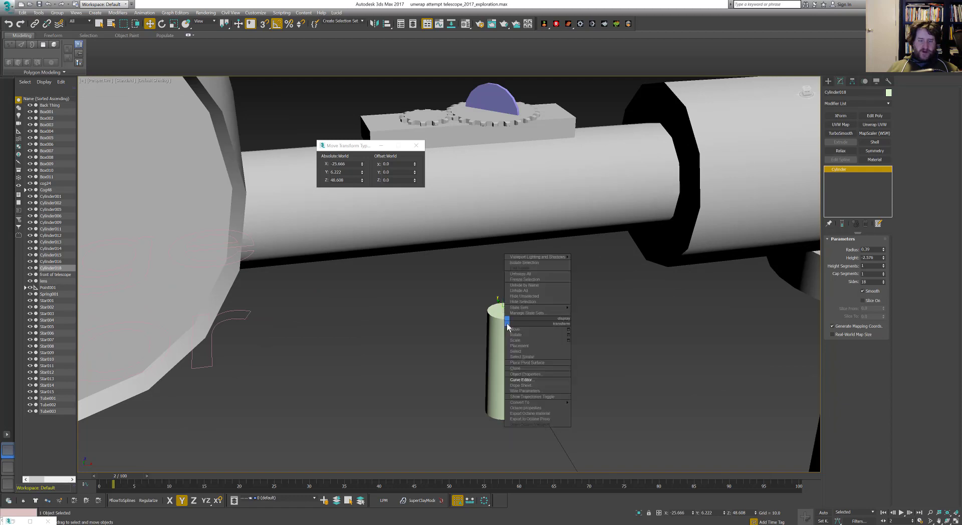
mouse_move(537, 403)
click(604, 409)
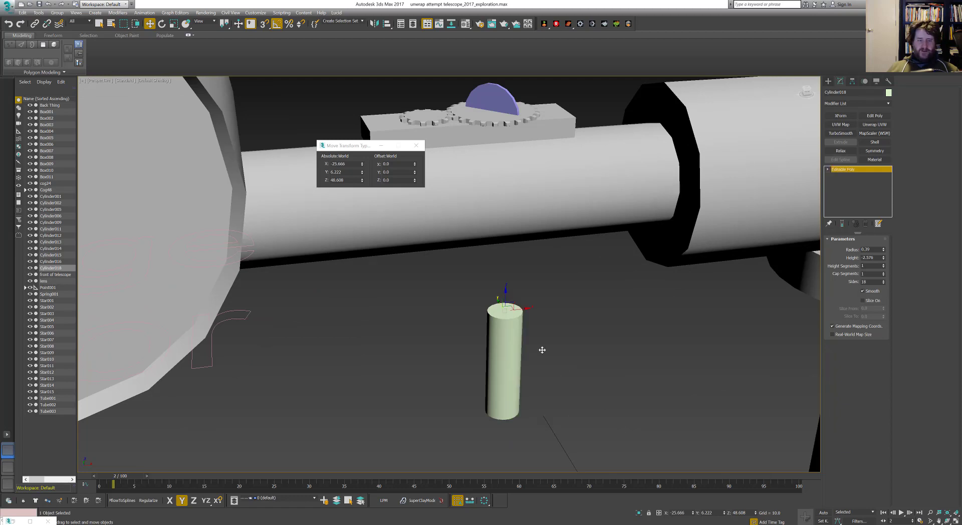
alt+middle_drag(541, 350, 583, 392)
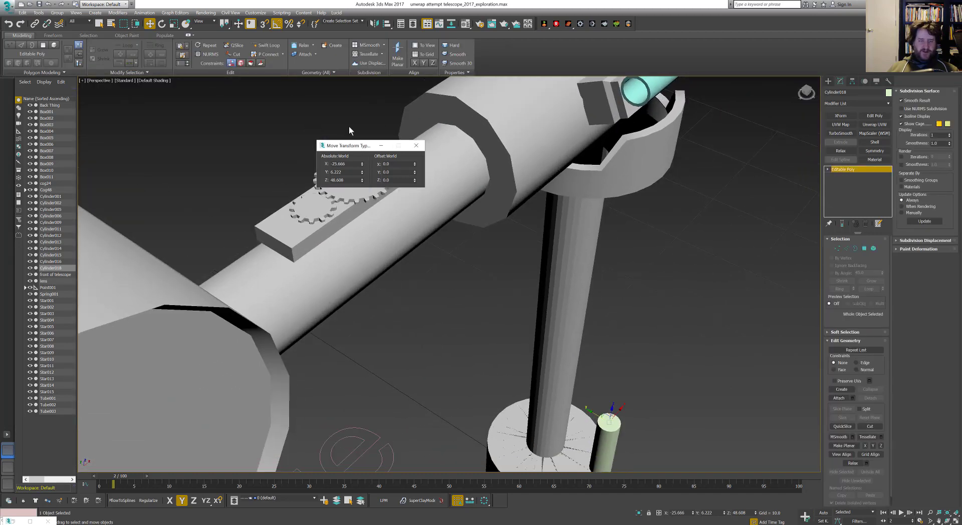
drag(350, 145, 339, 86)
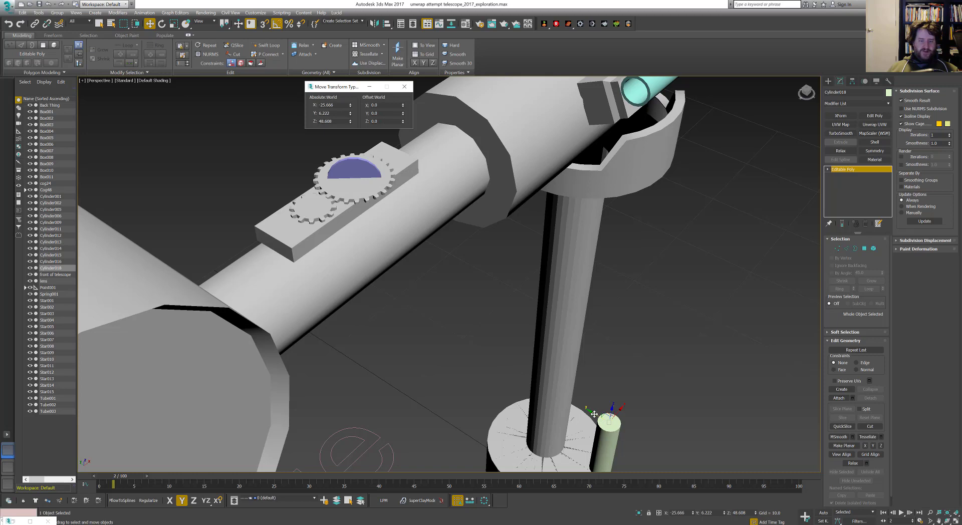
mouse_move(594, 413)
shift+mouse_down()
mouse_move(445, 355)
mouse_move(328, 270)
mouse_move(400, 305)
mouse_move(380, 314)
shift+mouse_up()
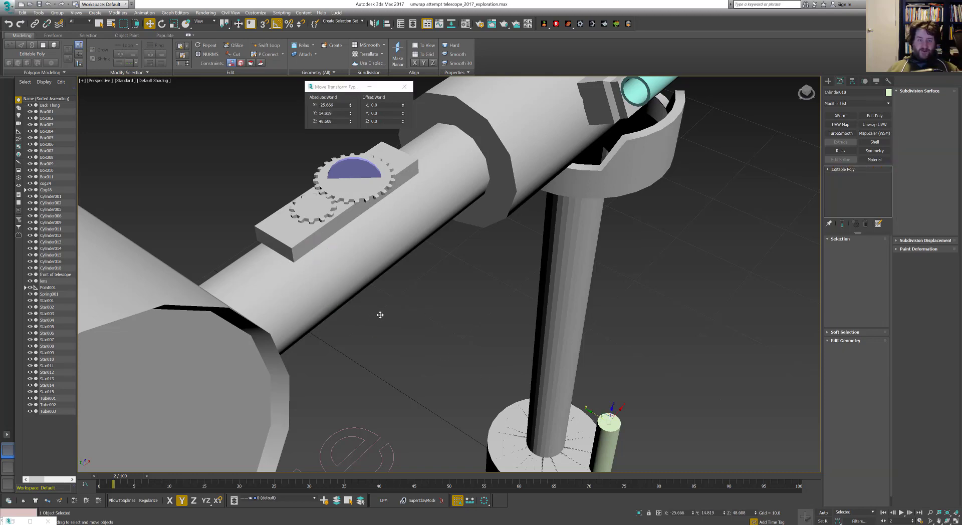
right_click(379, 315)
Rename the slim cylinder Screw Master
click(850, 93)
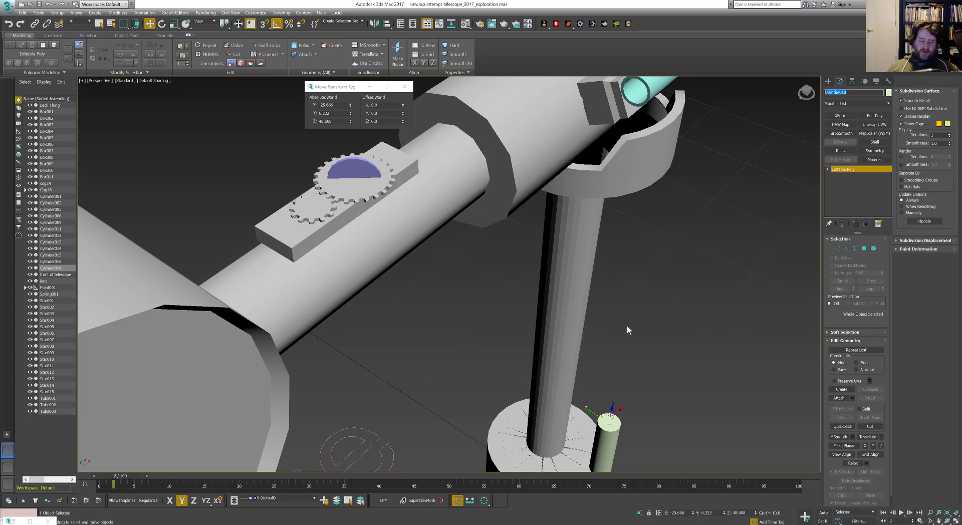
middle_drag(627, 326, 609, 296)
double_click(851, 92)
text(Screw)
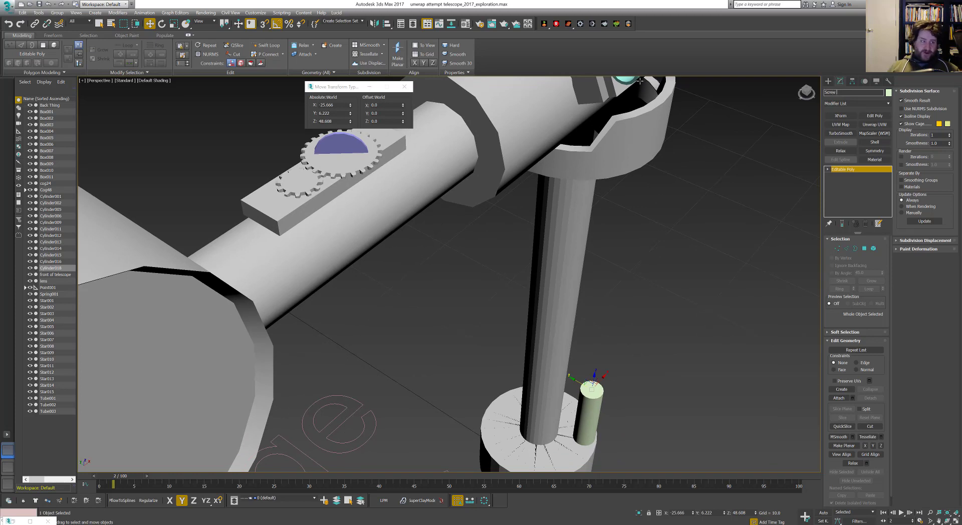
text( 01)
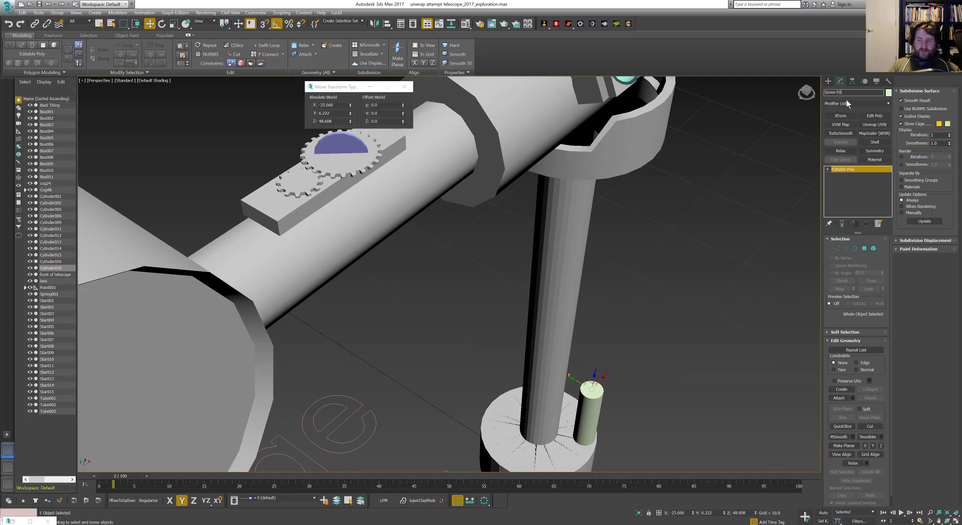
key(BackSpace)
key(BackSpace)
key(BackSpace)
text(Ma)
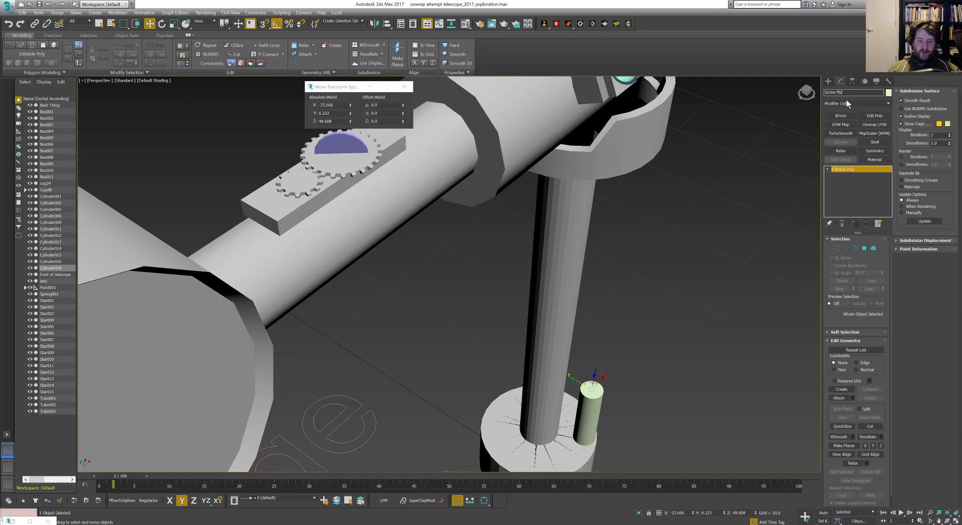
text(ster)
key(Return)
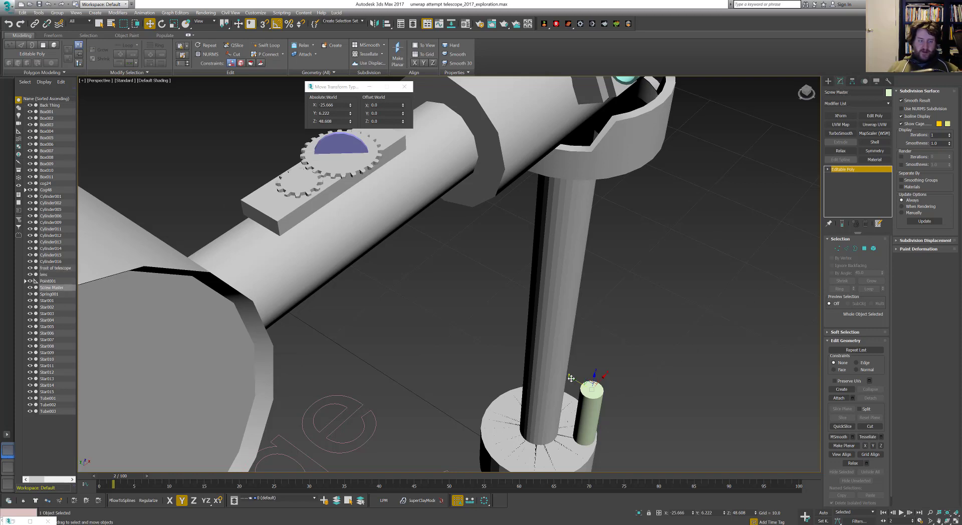
Clone Screw Master along Y to about 21.409, onto the cog plate's small-cog end, as an instance named Screw 001
shift+drag(576, 380, 267, 201)
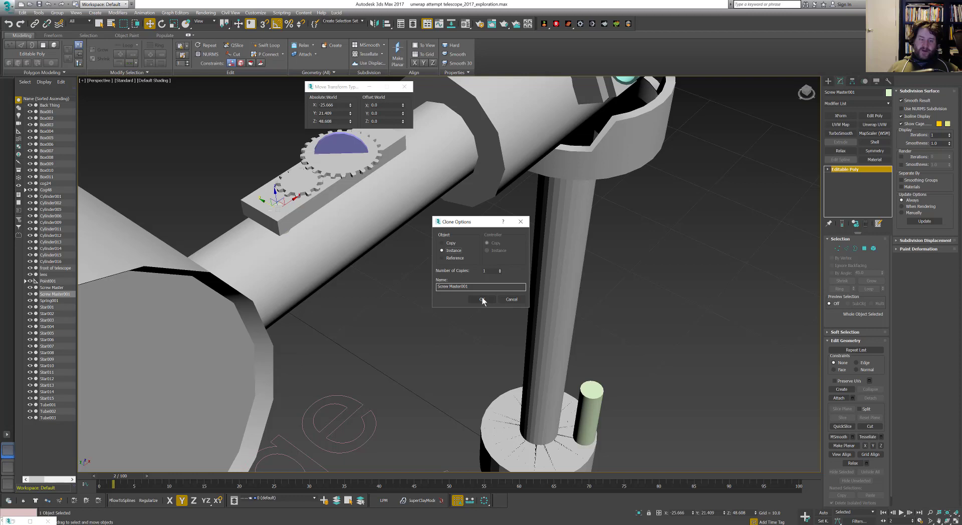
drag(450, 287, 459, 288)
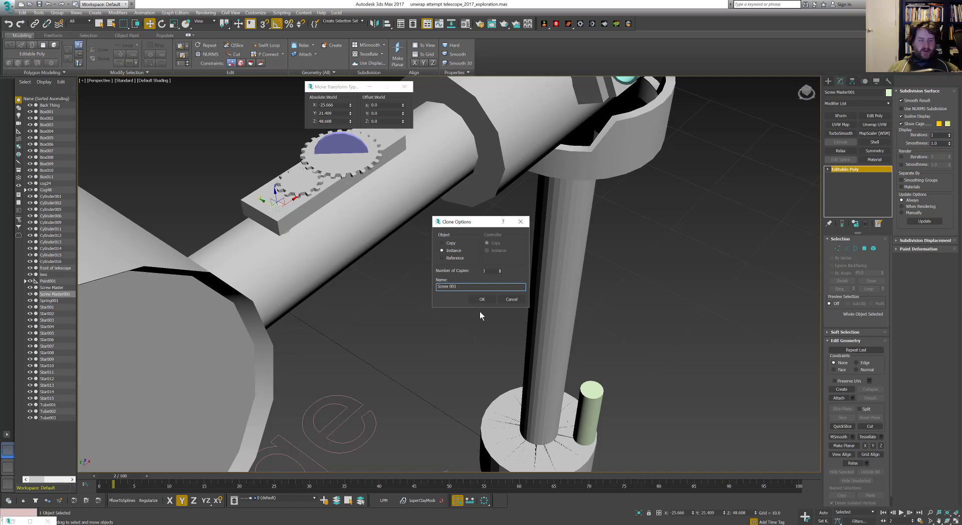
key(Return)
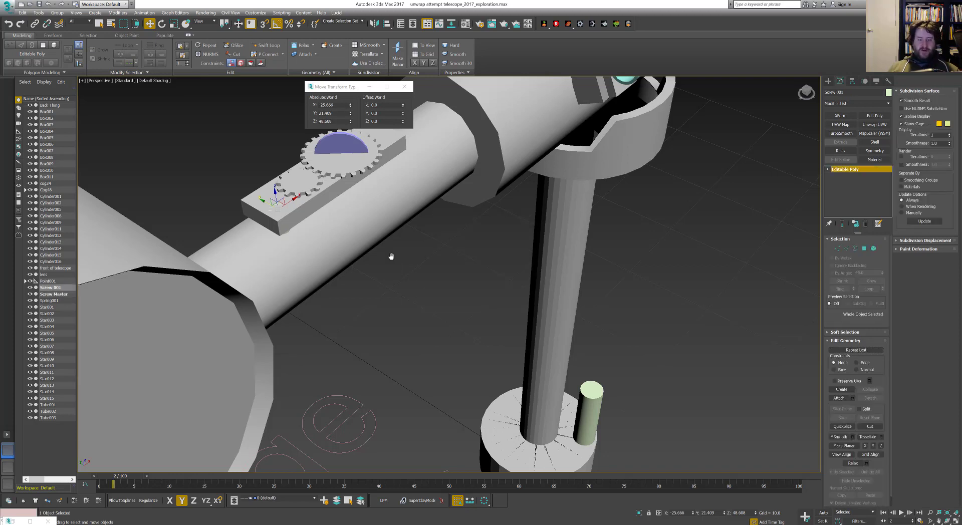
Clone Screw 001 along Y to about 22.617 as one instance beside it at the same end of the cog plate
middle_drag(389, 255, 596, 357)
middle_drag(358, 214, 421, 325)
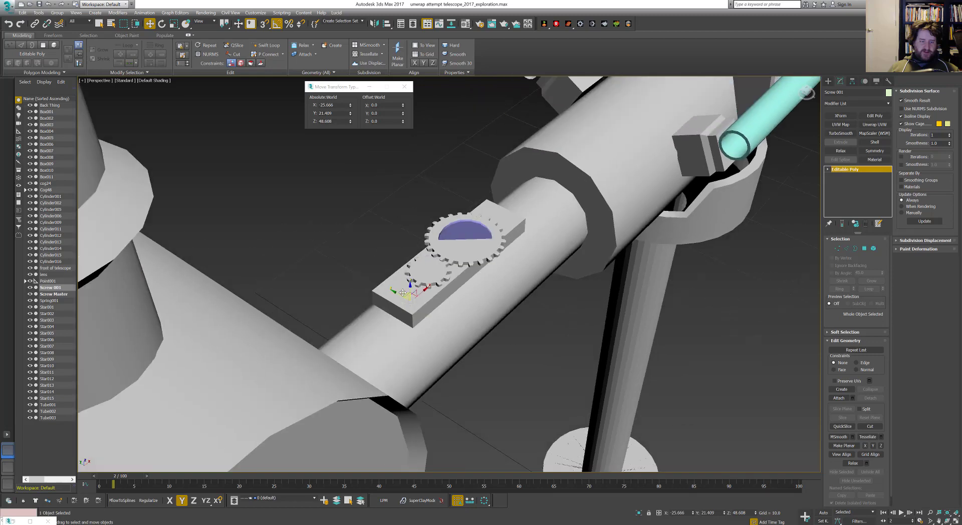
scroll(409, 324, up, 4)
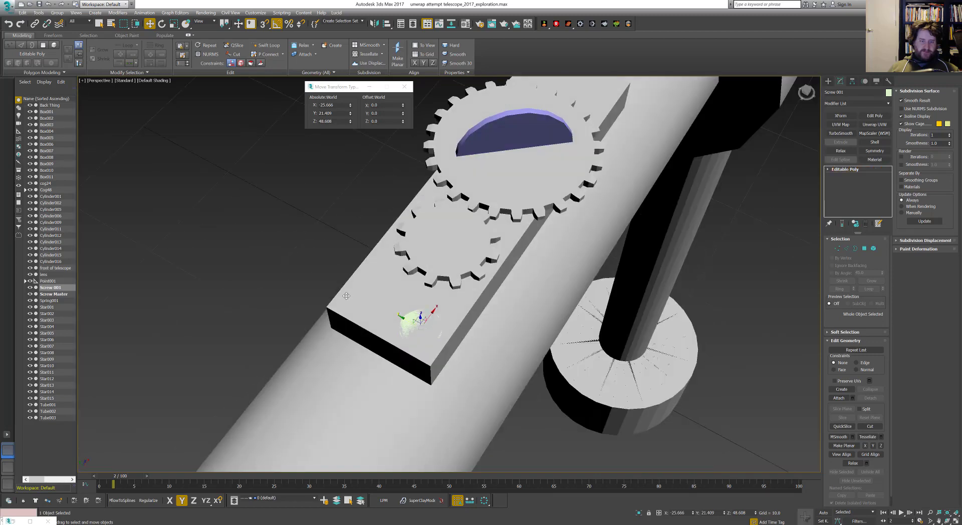
shift+drag(406, 319, 350, 290)
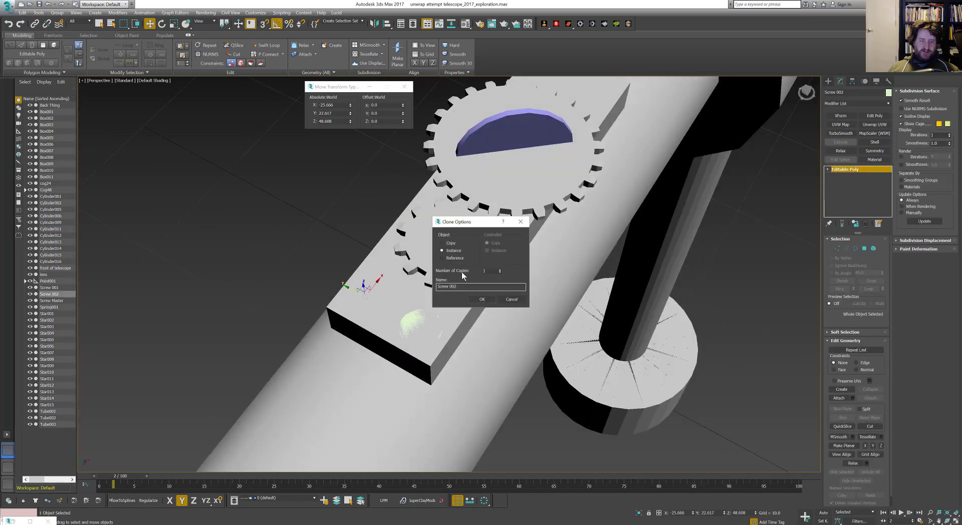
click(482, 299)
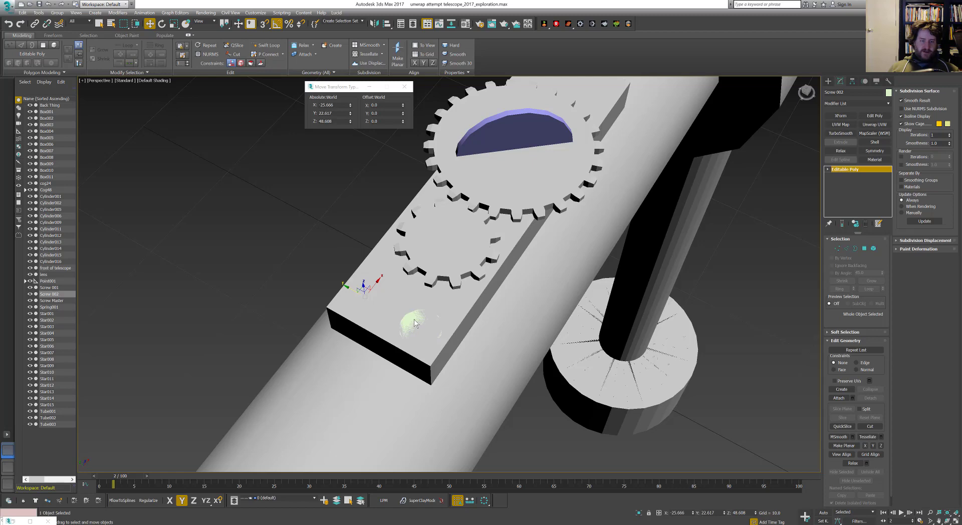
Select both screws at the small-cog end of the plate and clone them along X to its opposite end
key(F3)
ctrl+click(435, 319)
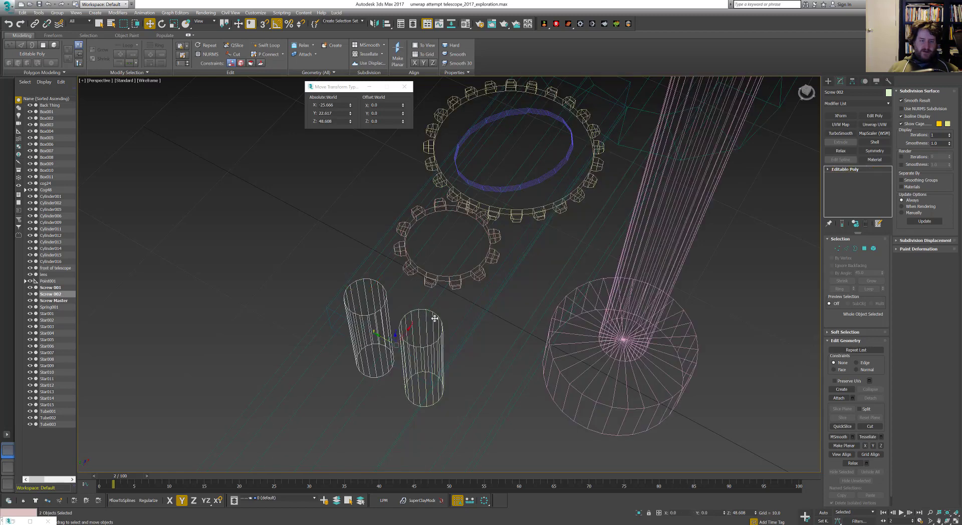
middle_drag(435, 319, 361, 339)
scroll(361, 339, down, 3)
shift+drag(344, 343, 476, 187)
click(480, 301)
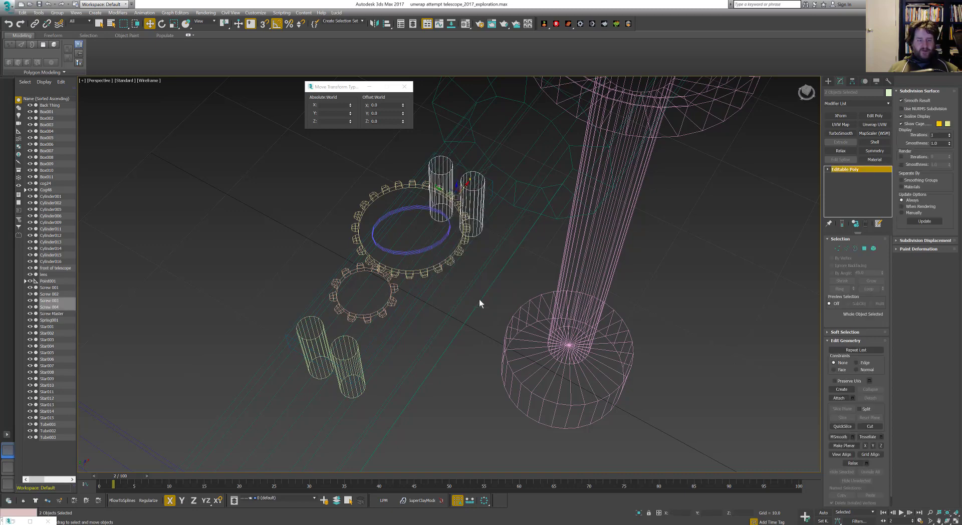
Isolate the cog plate, both cogs with the disc, the main telescope tube and all the screws
key(F3)
mouse_move(479, 299)
middle_down()
mouse_move(441, 287)
mouse_move(397, 230)
middle_up()
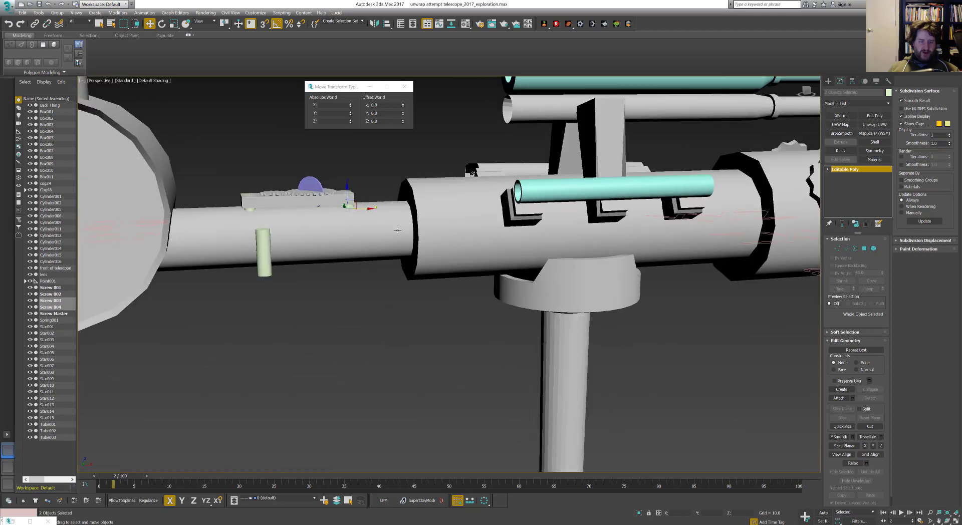
drag(359, 306, 363, 302)
key(alt+q)
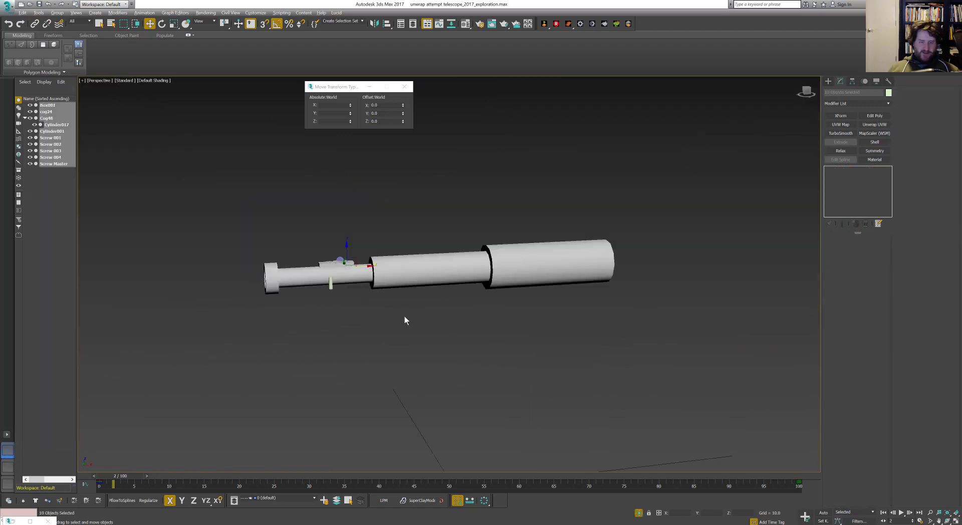
alt+middle_drag(480, 310, 380, 269)
Move Screw Master clear of the other parts, to about X -28.789 and Y 9.48
click(523, 414)
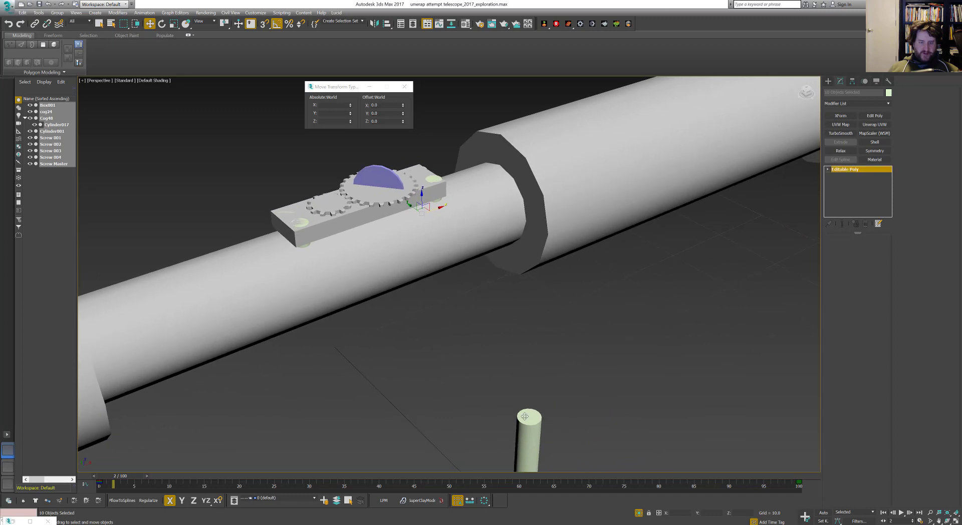
drag(533, 412, 512, 314)
middle_drag(513, 315, 533, 343)
key(alt+w)
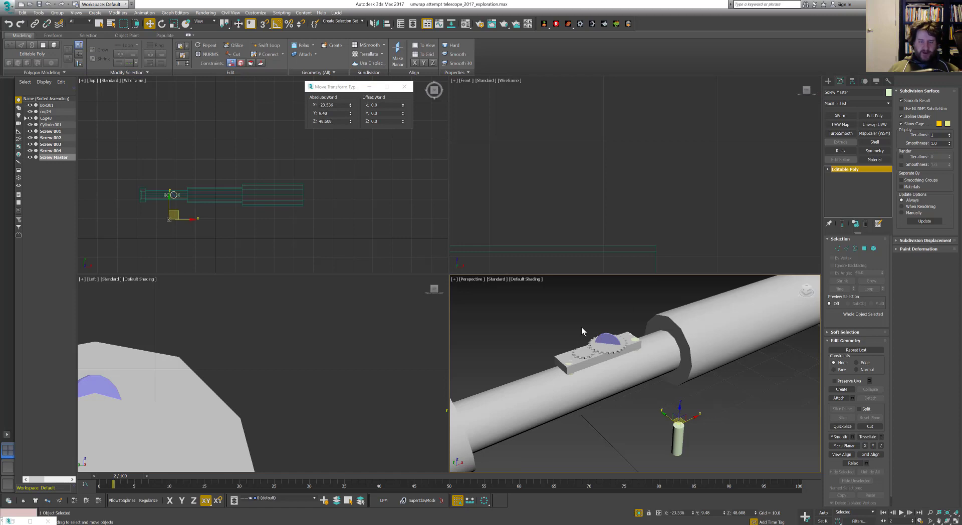
scroll(672, 167, down, 5)
scroll(609, 206, up, 3)
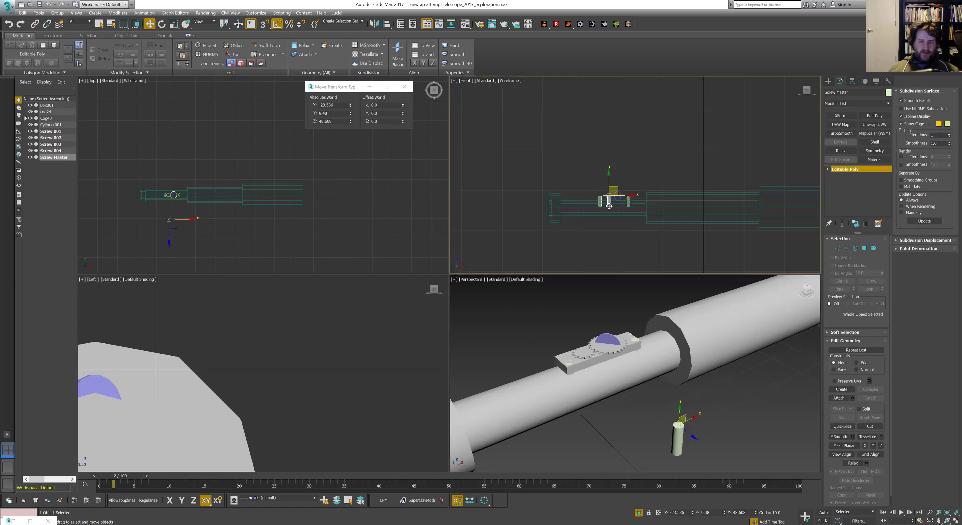
scroll(609, 206, up, 4)
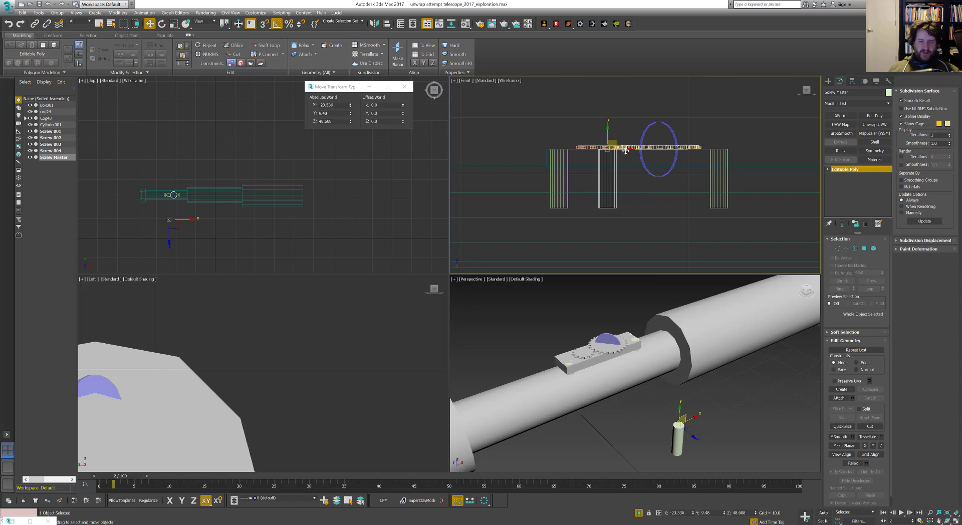
drag(625, 150, 571, 162)
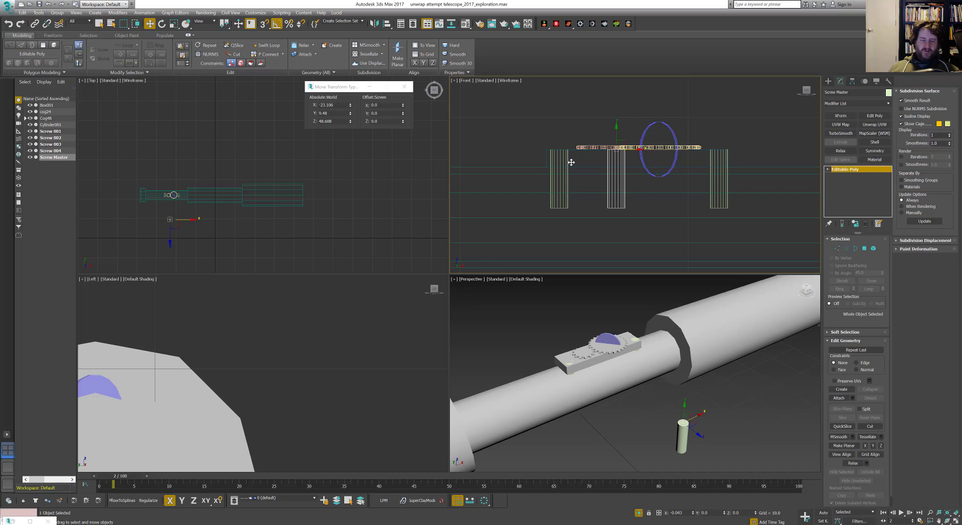
key(ctrl+z)
key(ctrl+z)
key(ctrl+z)
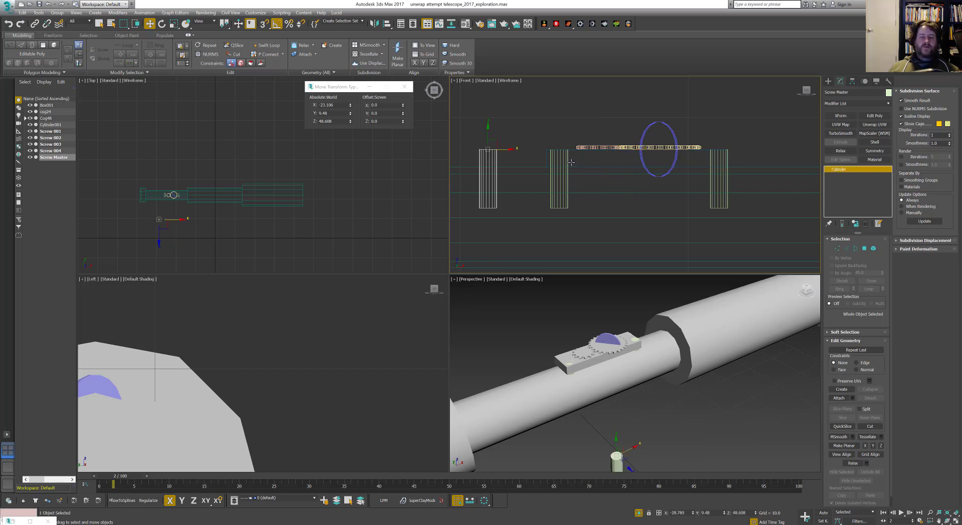
key(ctrl+z)
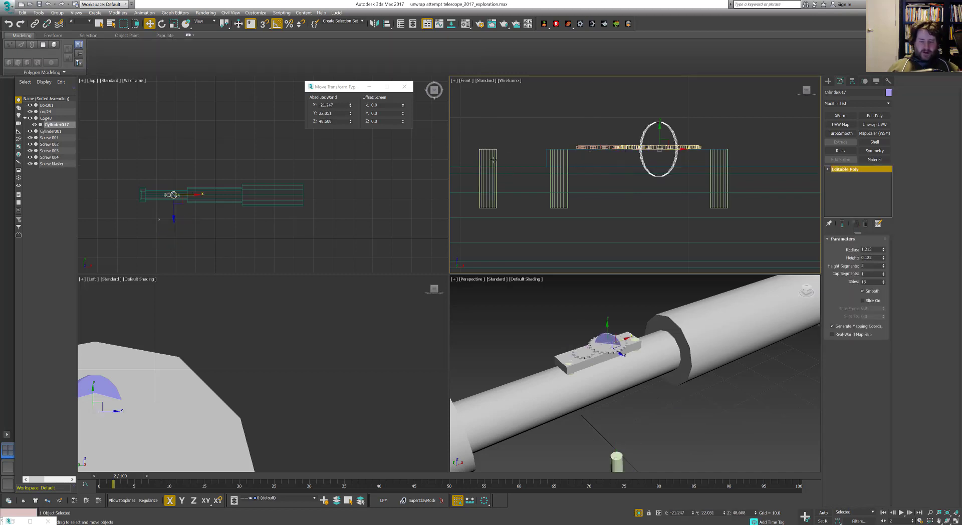
Add an edge loop just below the top of Screw Master with Swift Loop
middle_drag(615, 408, 640, 382)
scroll(651, 426, up, 2)
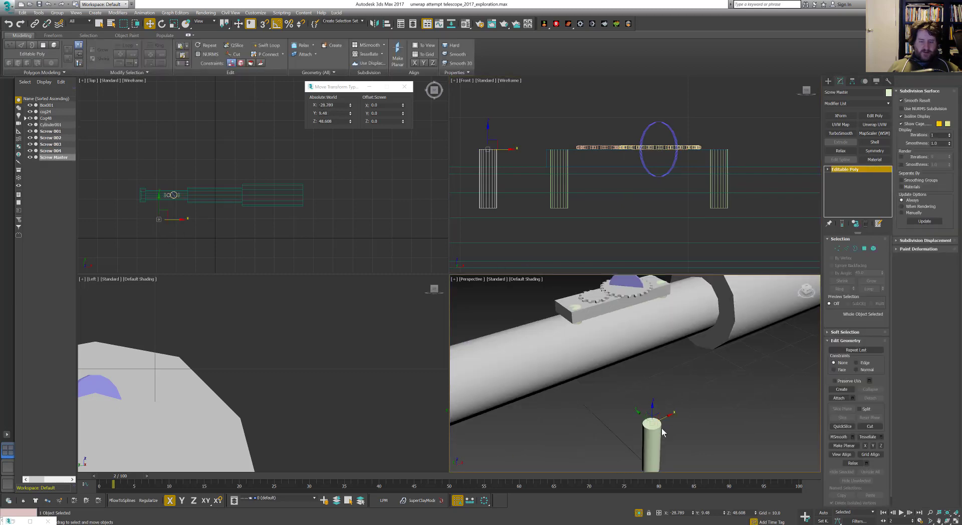
key(alt+shift+w)
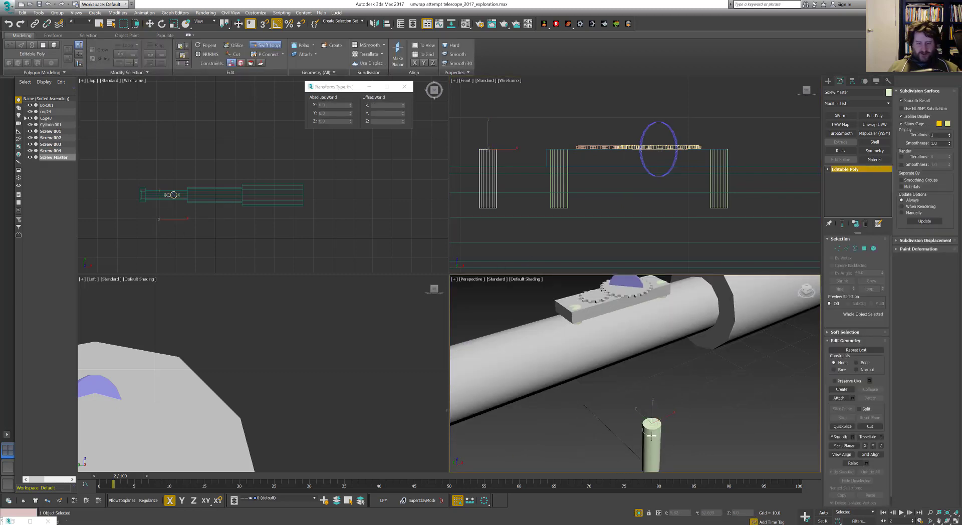
key(w)
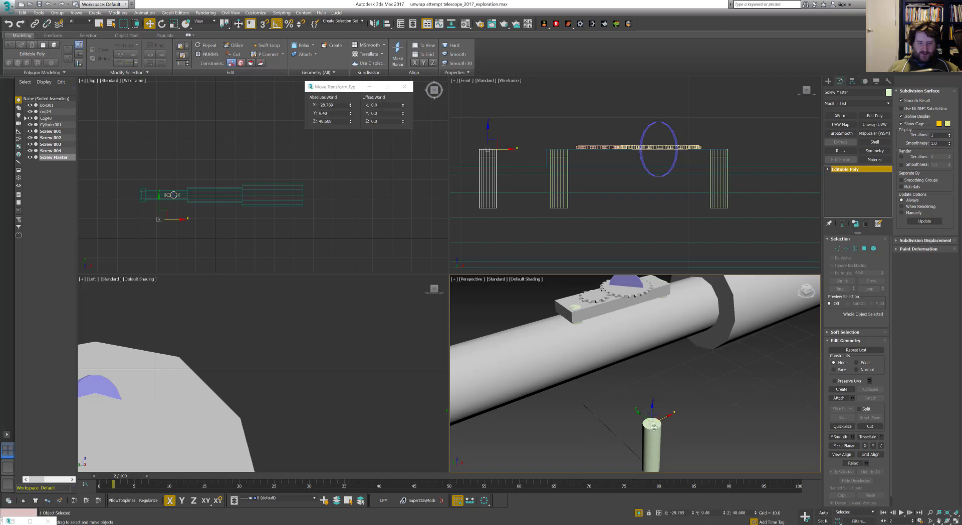
Raise Screw Master's top polygon and scale it down to form a tapered head
key(4)
click(652, 424)
drag(652, 416, 657, 434)
key(r)
Add another Swift Loop edge loop around Screw Master's shaft, a little below the start of the taper
scroll(521, 189, up, 3)
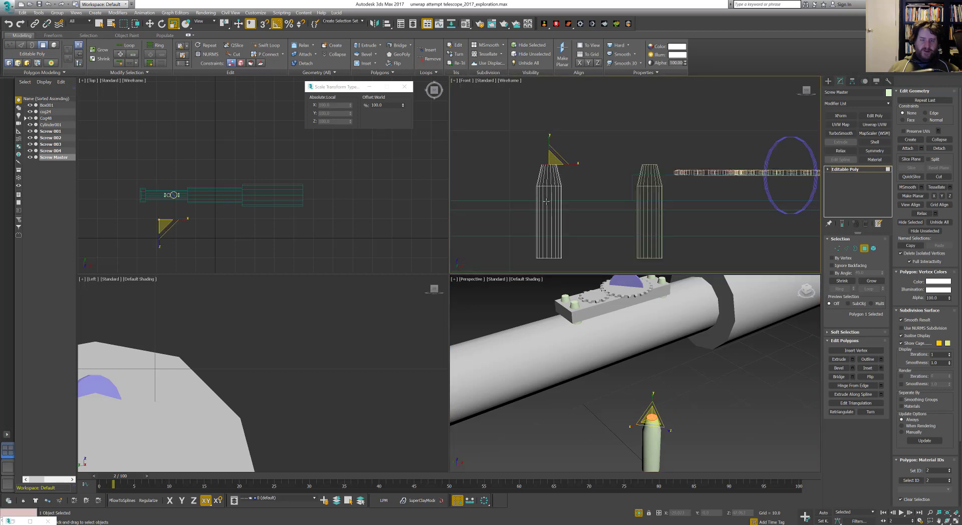
key(shift+alt+w)
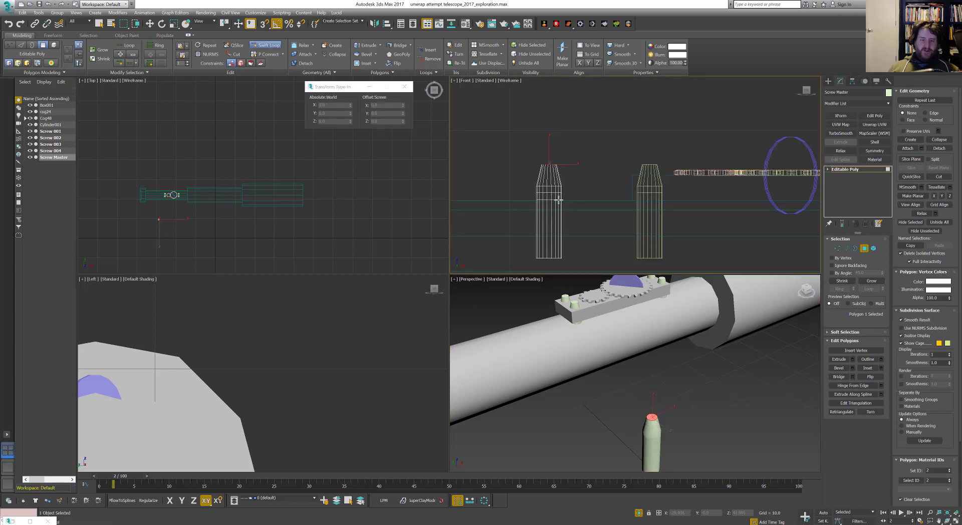
key(w)
Select the edges of Screw Master's lower shaft and scale them inward to make the shaft narrower than the head
key(2)
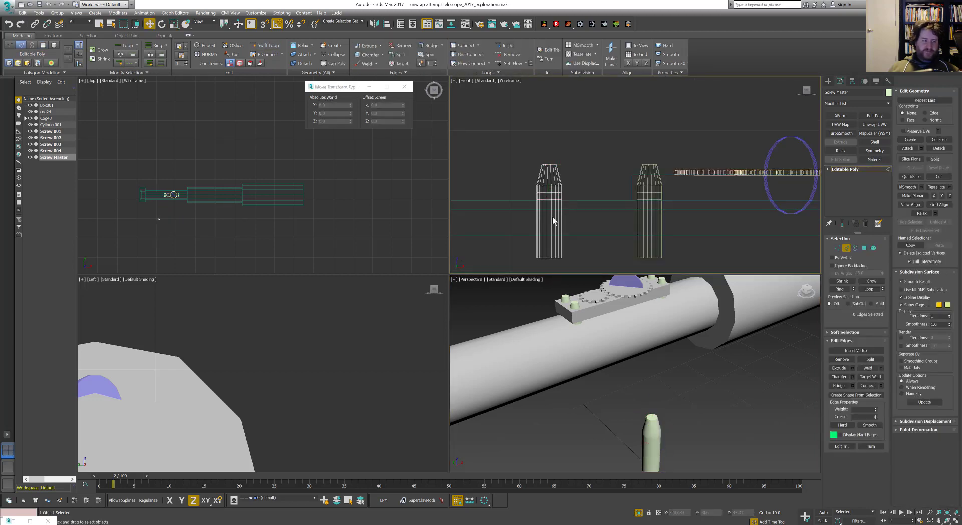
drag(532, 199, 567, 253)
key(r)
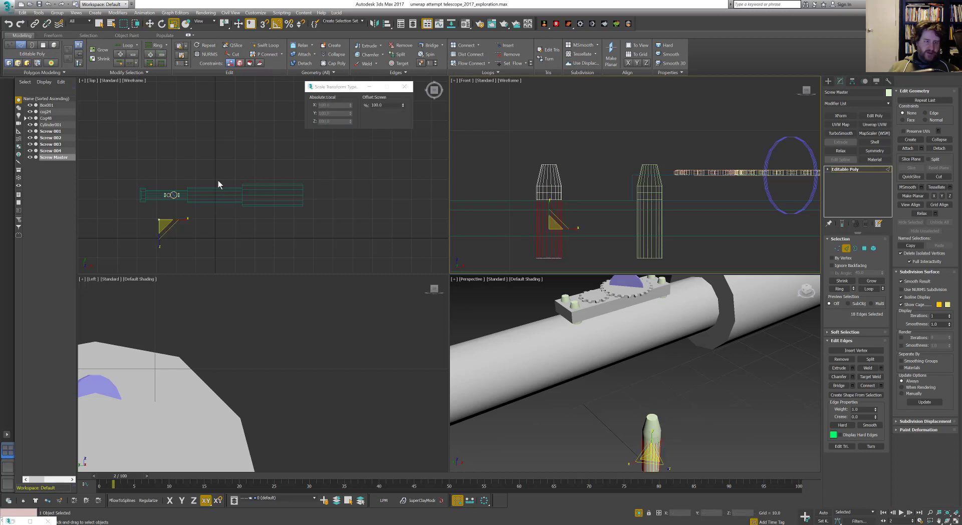
scroll(160, 220, up, 10)
middle_drag(148, 245, 204, 222)
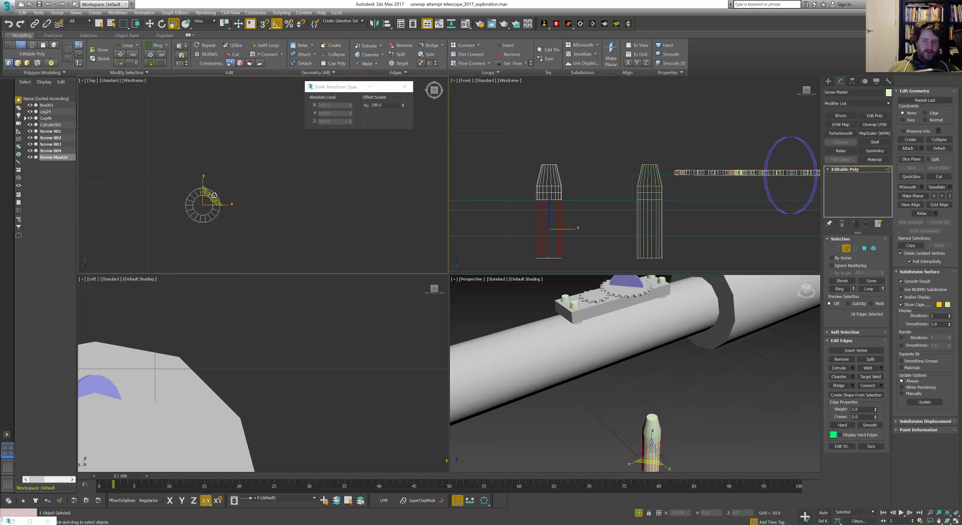
drag(214, 196, 200, 218)
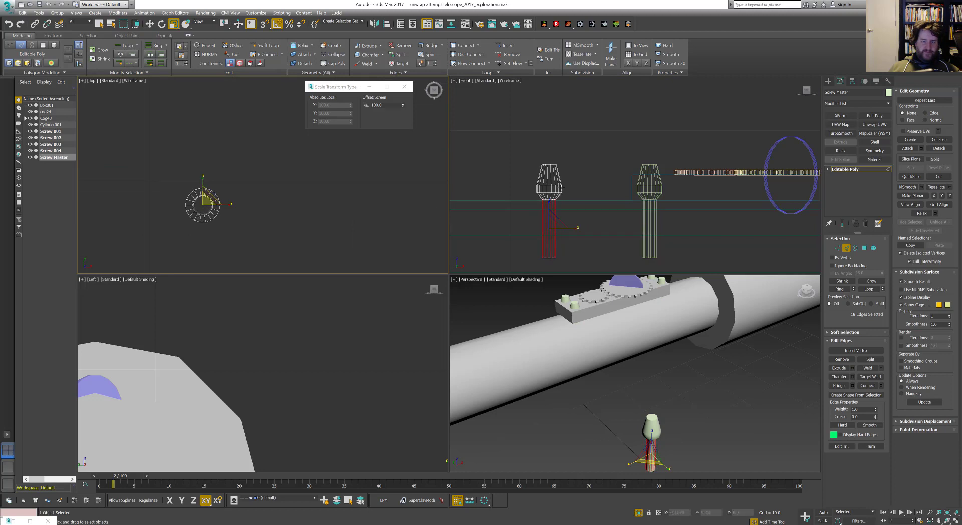
Lower the top ring of vertices on Screw Master's head to about Z 48.492 to shorten the head
scroll(556, 177, up, 3)
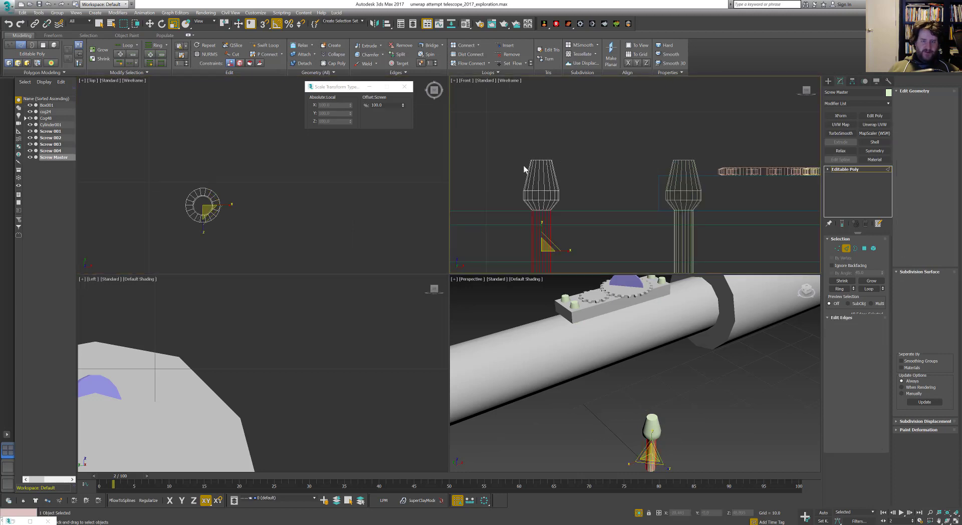
key(1)
drag(522, 166, 542, 171)
key(w)
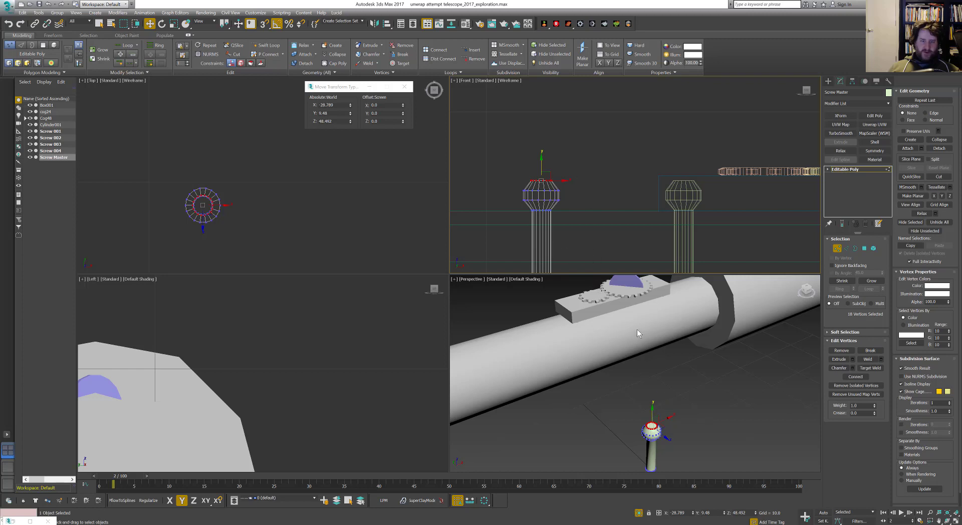
click(837, 248)
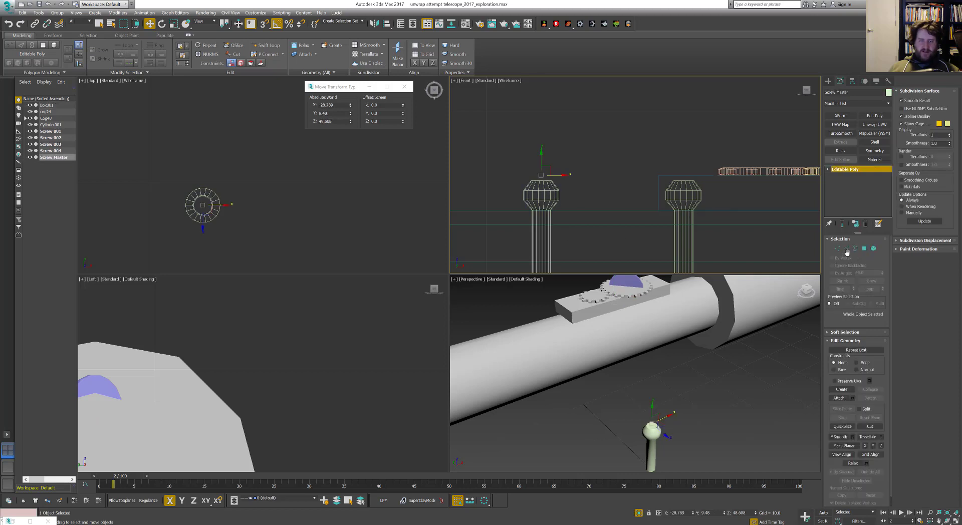
Raise all the vertices of Screw Master's head together along the vertical axis to lengthen the shaft
key(1)
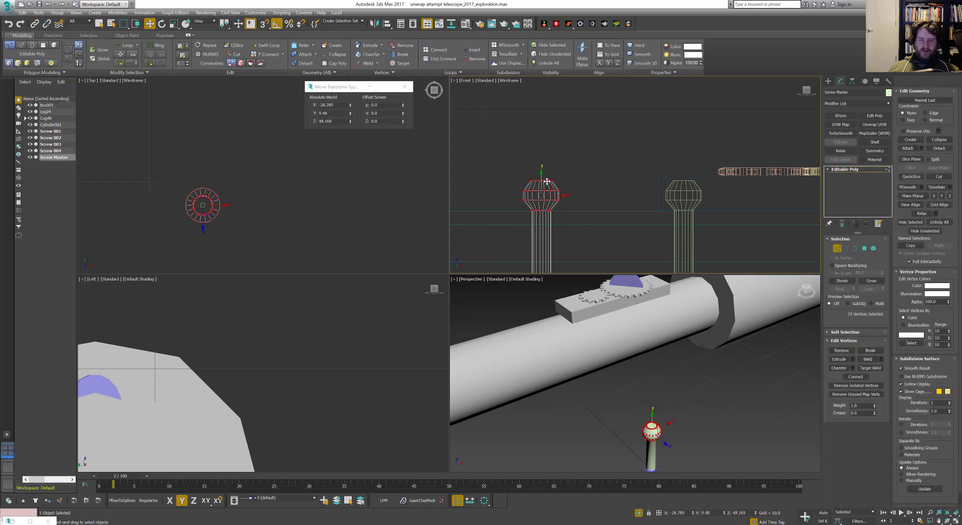
drag(540, 180, 542, 150)
click(588, 184)
click(704, 409)
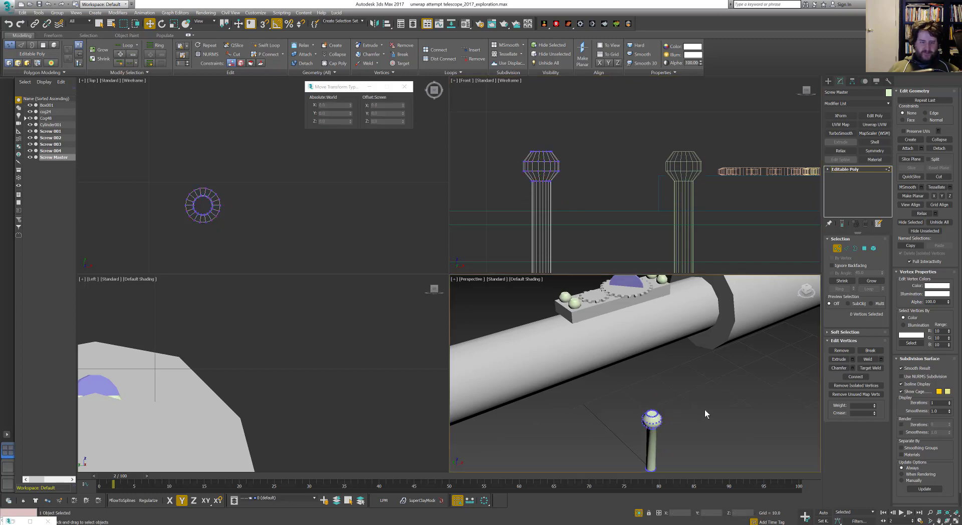
Add a Swift Loop edge loop around the upper slope of Screw Master's head to round it
key(alt+w)
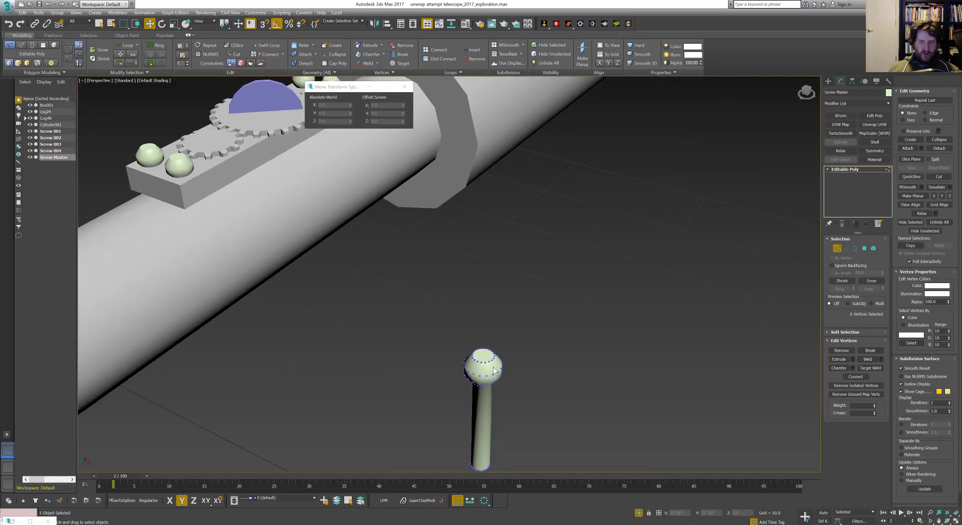
scroll(493, 366, up, 5)
key(F4)
scroll(479, 357, up, 2)
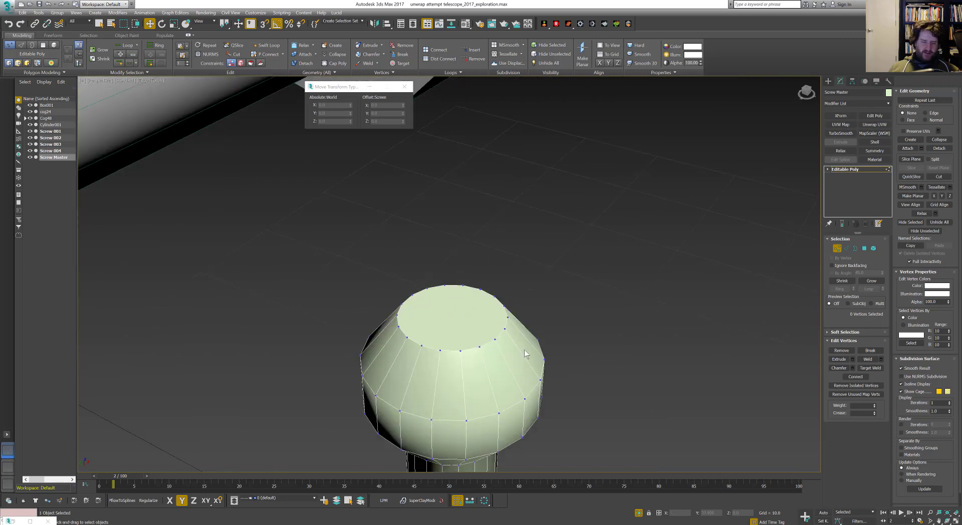
click(864, 249)
click(477, 317)
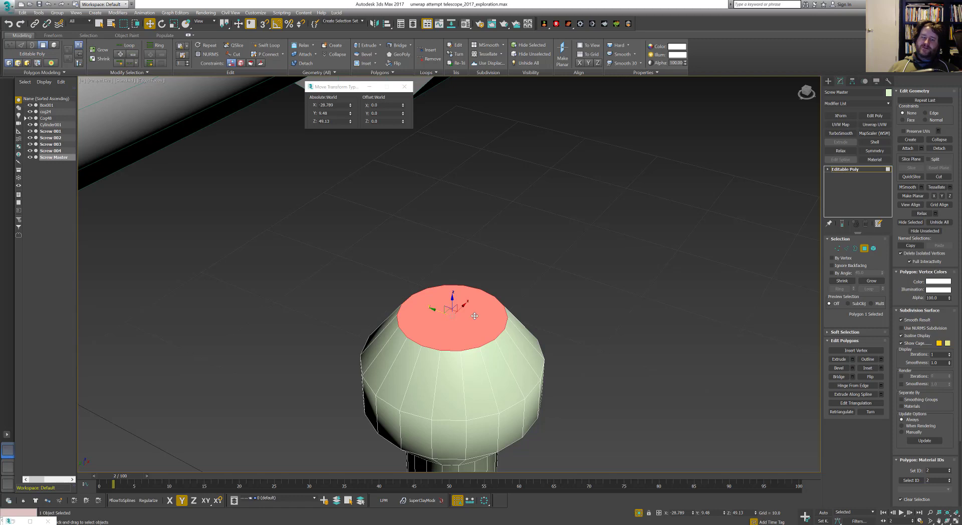
key(alt+shift+w)
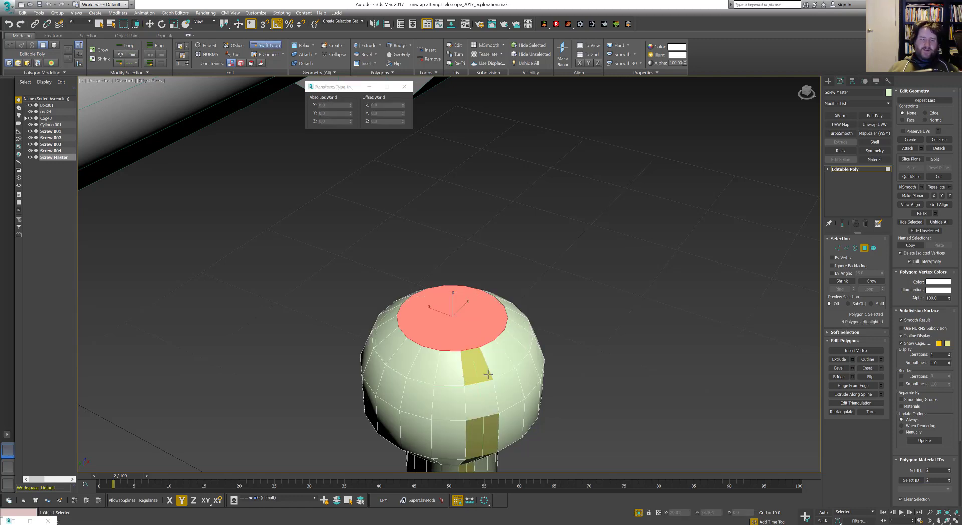
key(w)
key(alt+q)
alt+middle_drag(471, 350, 468, 381)
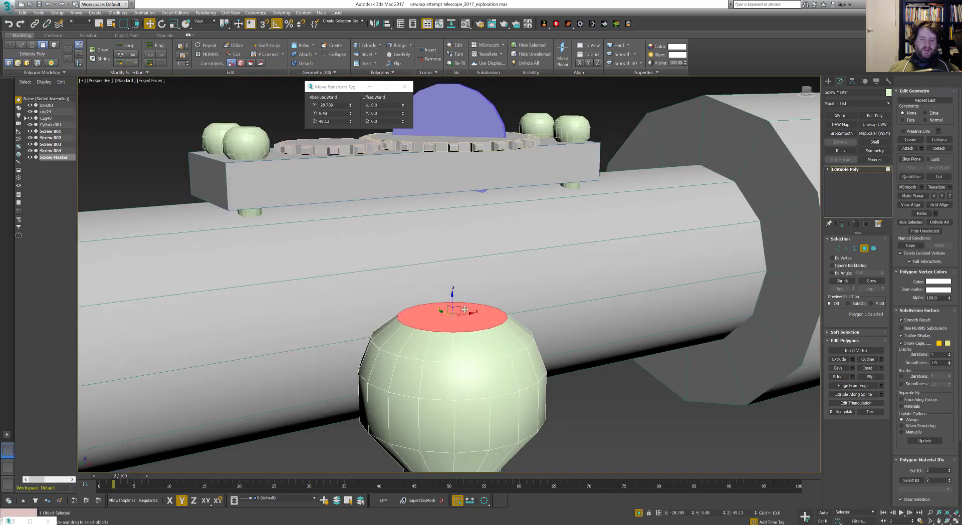
scroll(468, 421, up, 4)
click(466, 425)
shift+click(465, 424)
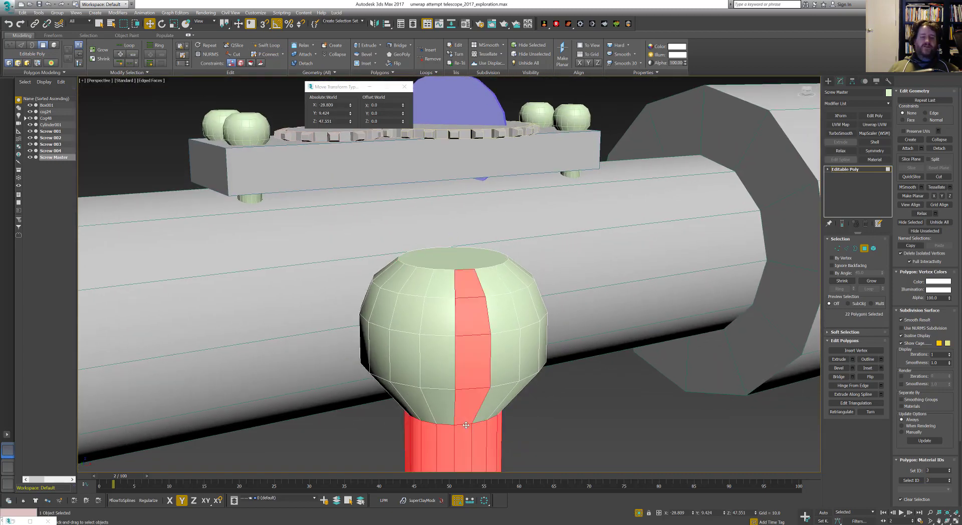
key(t)
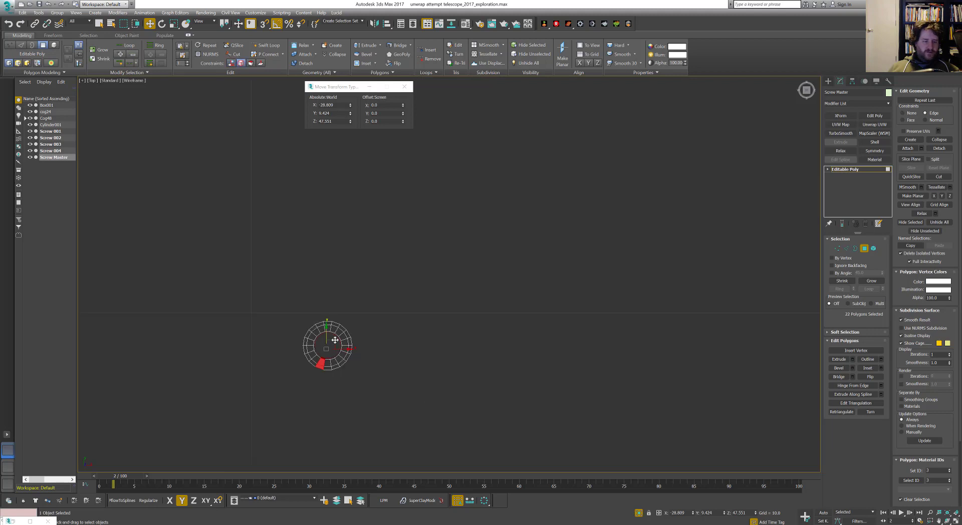
scroll(332, 346, up, 5)
scroll(331, 346, down, 10)
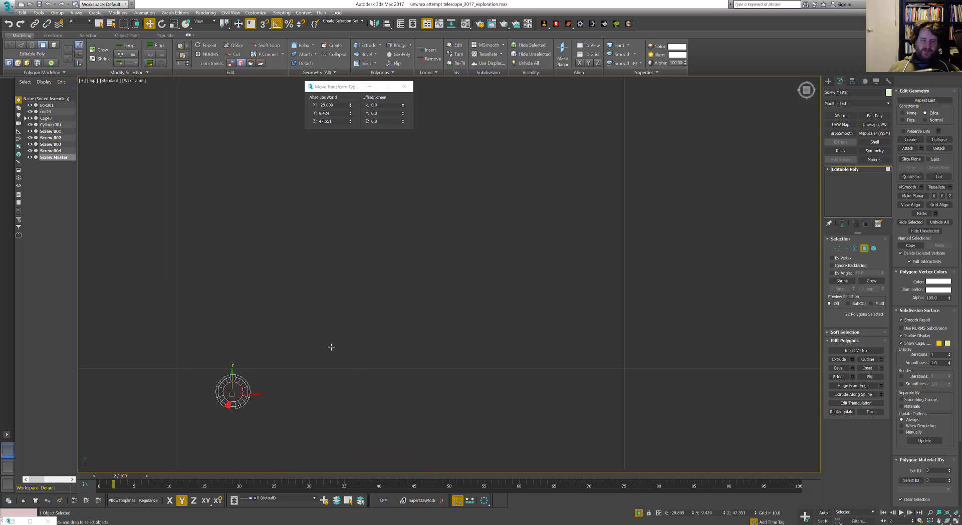
scroll(331, 347, down, 5)
scroll(411, 347, down, 2)
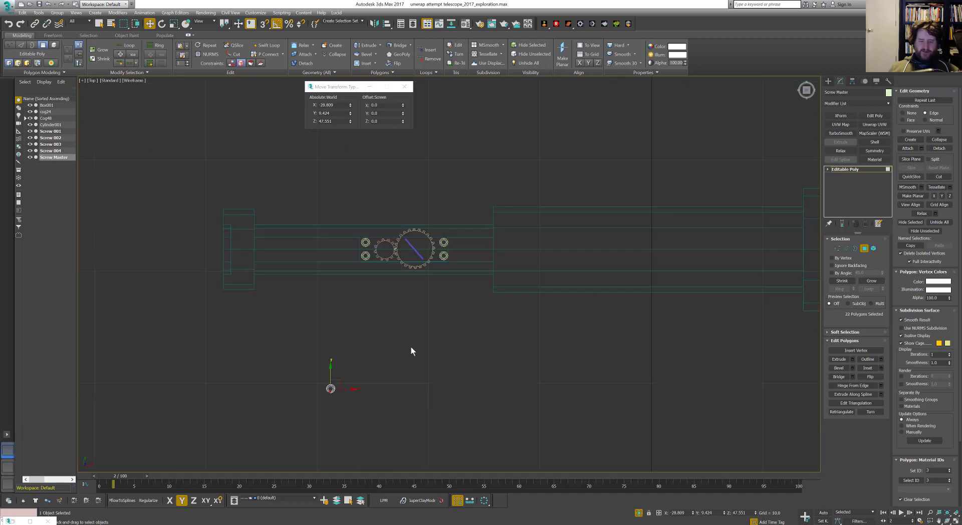
Raise the edge loop where Screw Master's head meets the shaft by about 0.2 along Z to flatten the head's underside
key(alt+w)
key(2)
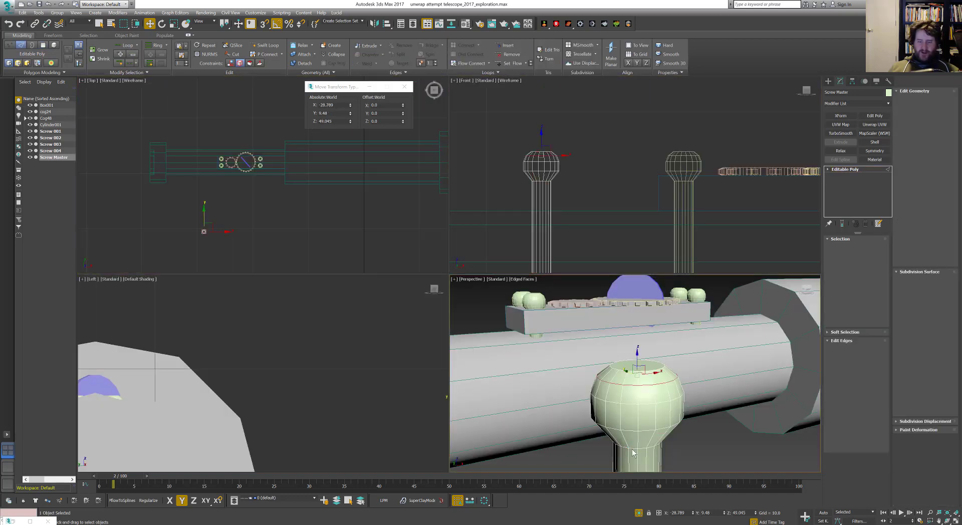
double_click(663, 451)
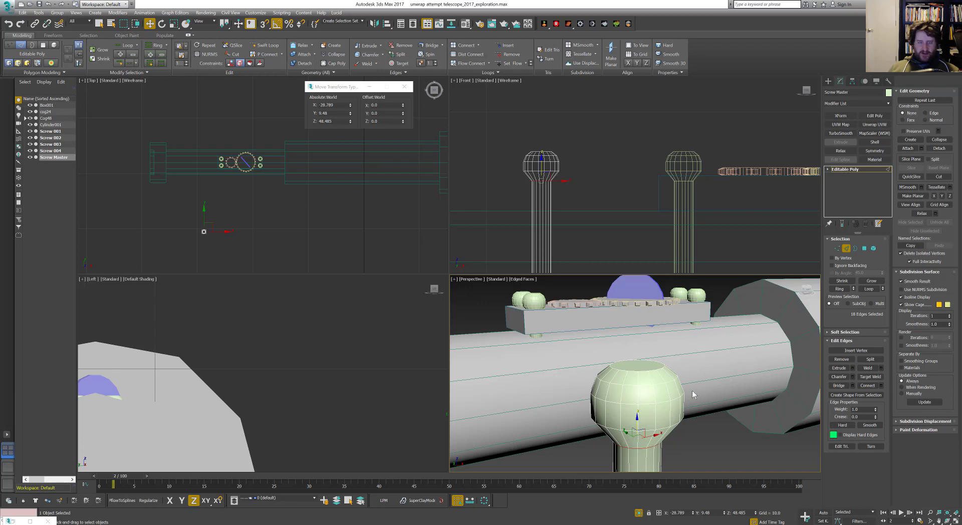
drag(636, 420, 642, 396)
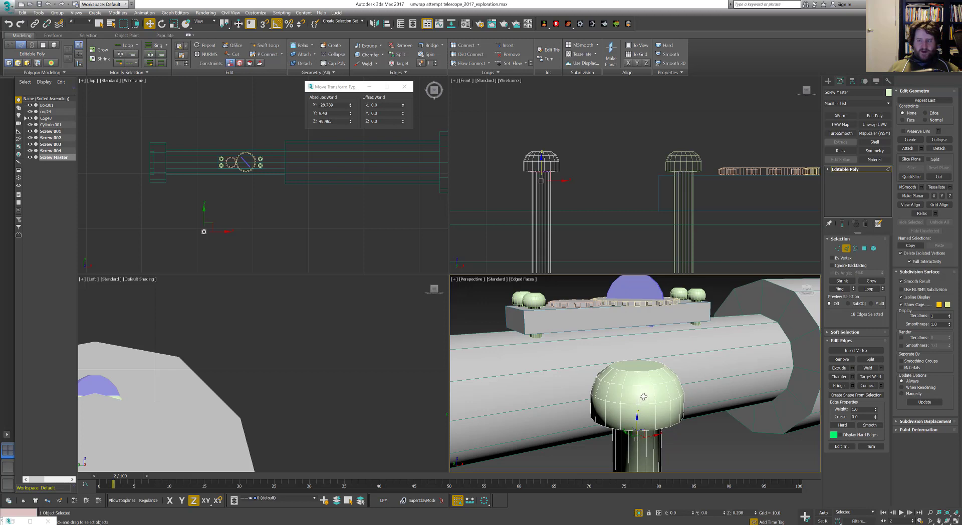
Apply Auto Smooth with a 45.0 threshold to the whole Screw Master element
click(873, 249)
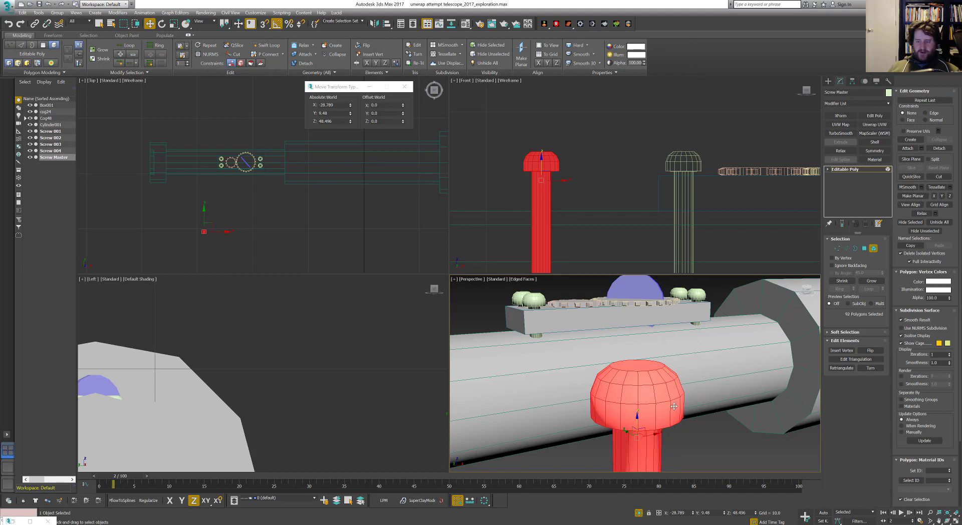
scroll(901, 445, down, 3)
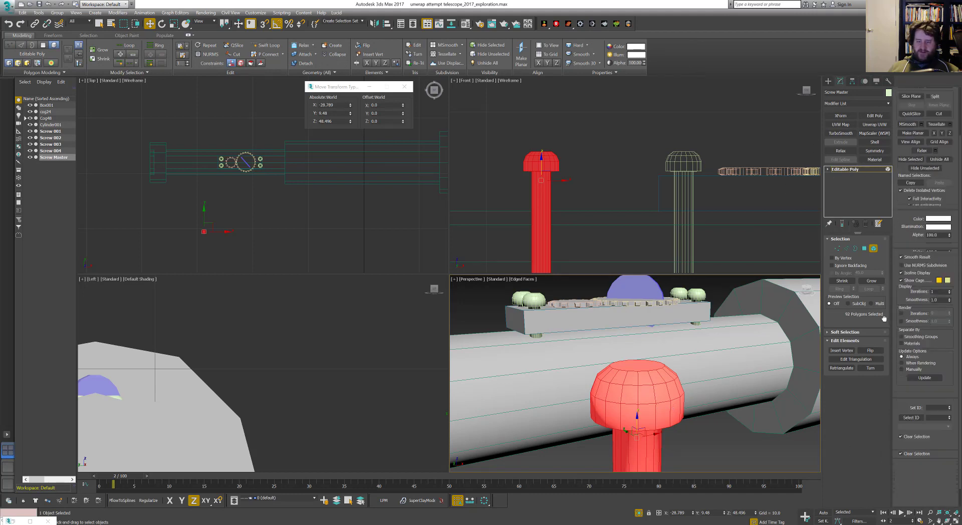
click(910, 491)
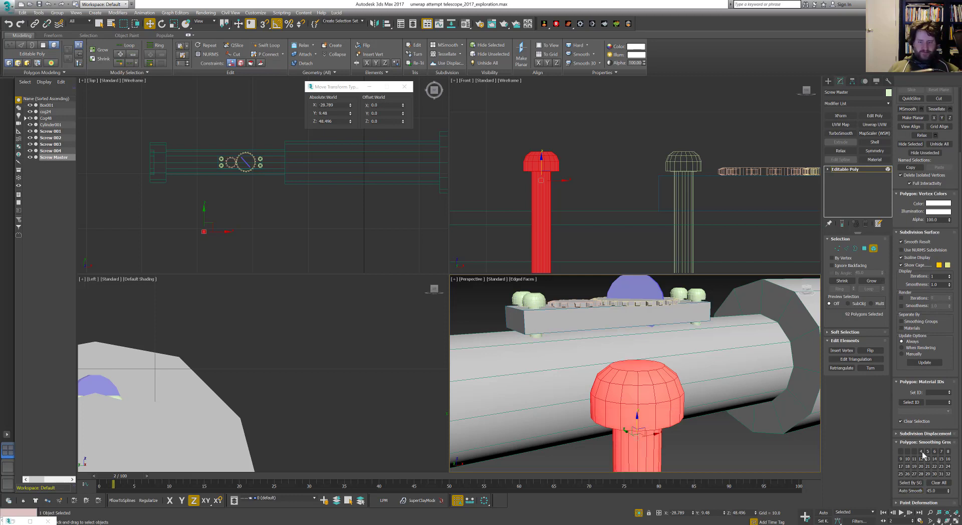
click(874, 249)
click(691, 405)
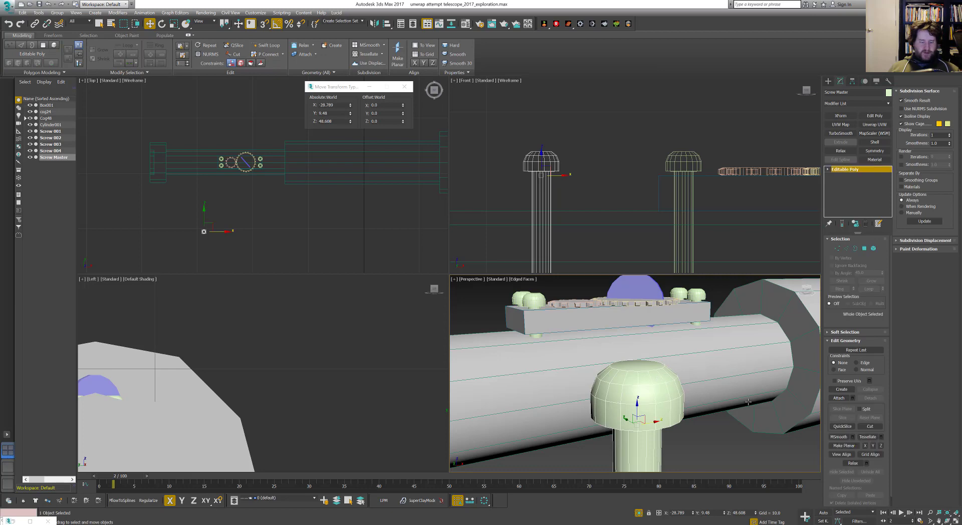
Examine the smoothed shape of Screw Master close up without edged faces
key(alt+w)
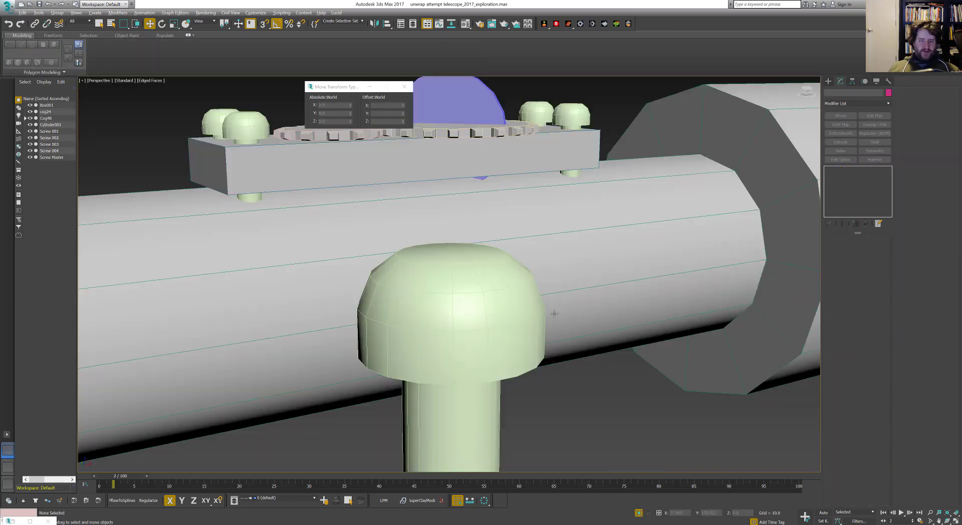
key(F4)
middle_drag(604, 355, 599, 342)
alt+middle_drag(514, 280, 601, 339)
scroll(516, 290, down, 5)
click(535, 400)
scroll(596, 345, up, 3)
scroll(594, 345, up, 3)
Delete the top polygon of Screw Master's head, with edged faces displayed
key(F4)
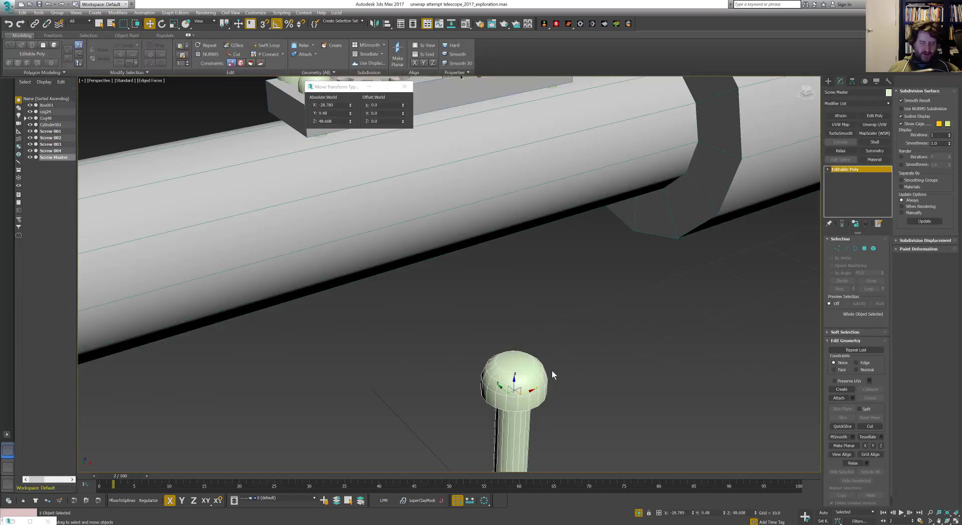
scroll(549, 382, up, 3)
alt+middle_drag(542, 382, 527, 366)
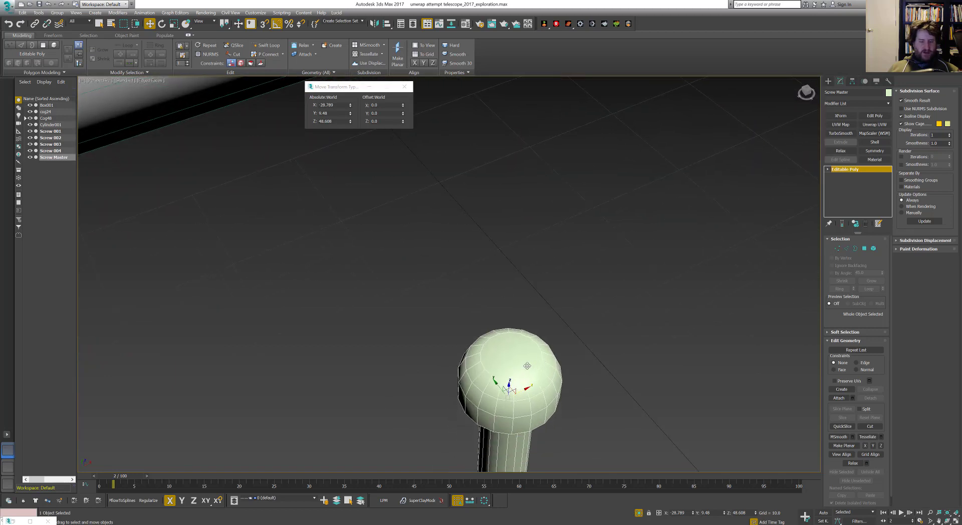
key(4)
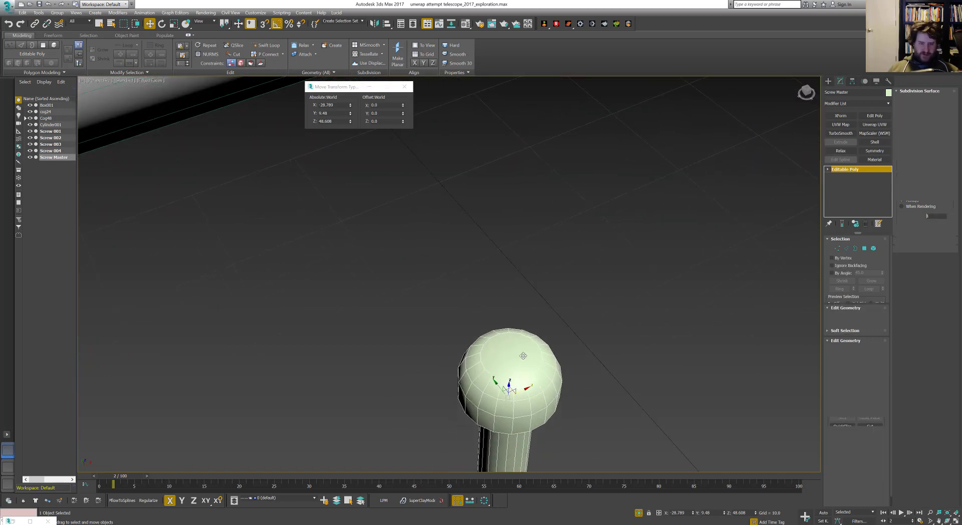
click(523, 356)
key(Delete)
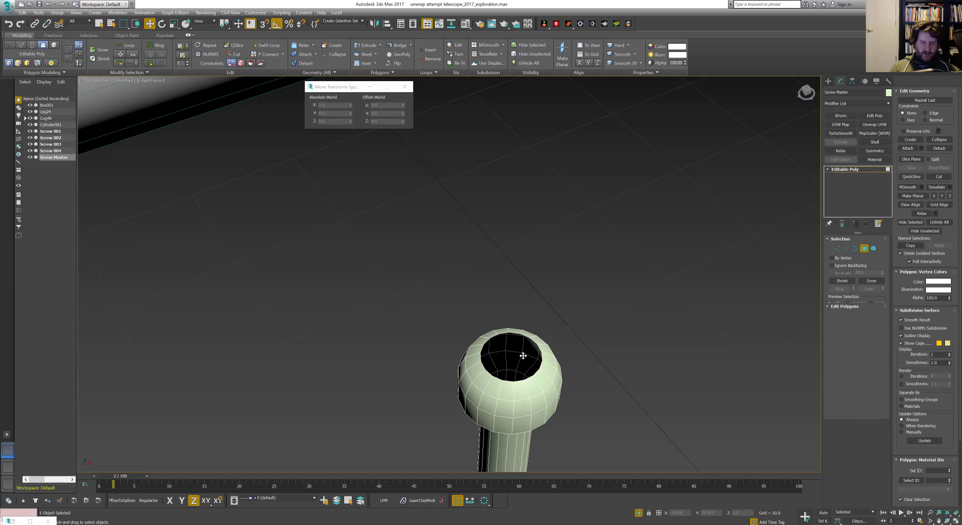
Close the open border on top of Screw Master's head with Cap
key(3)
click(535, 341)
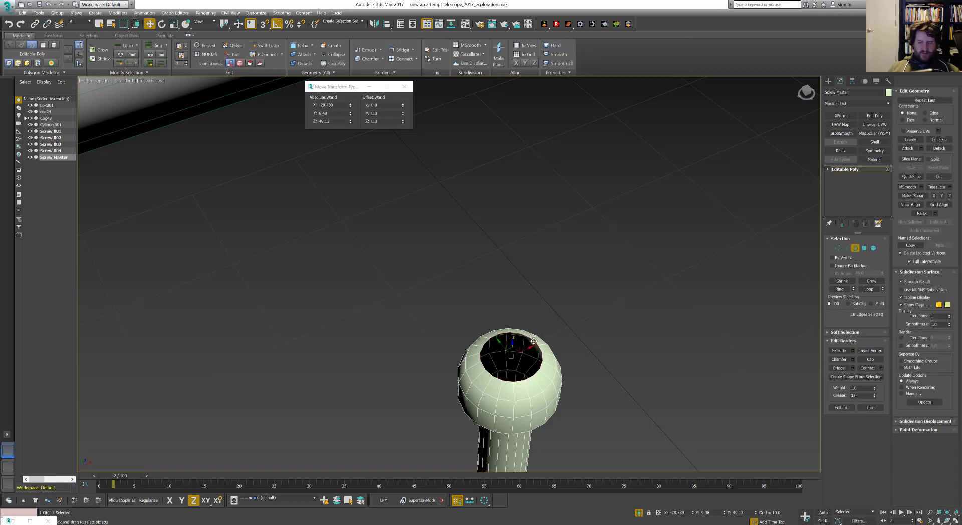
key(alt+p)
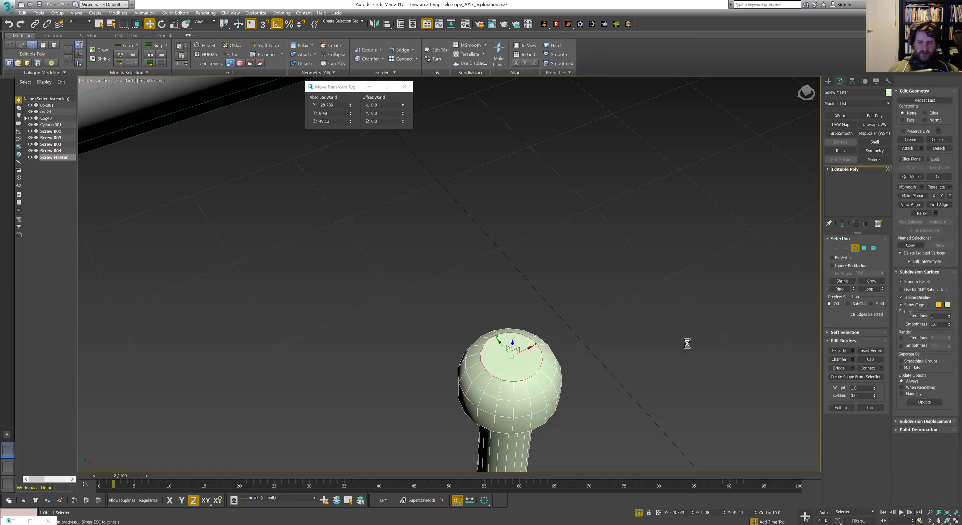
key(ctrl+z)
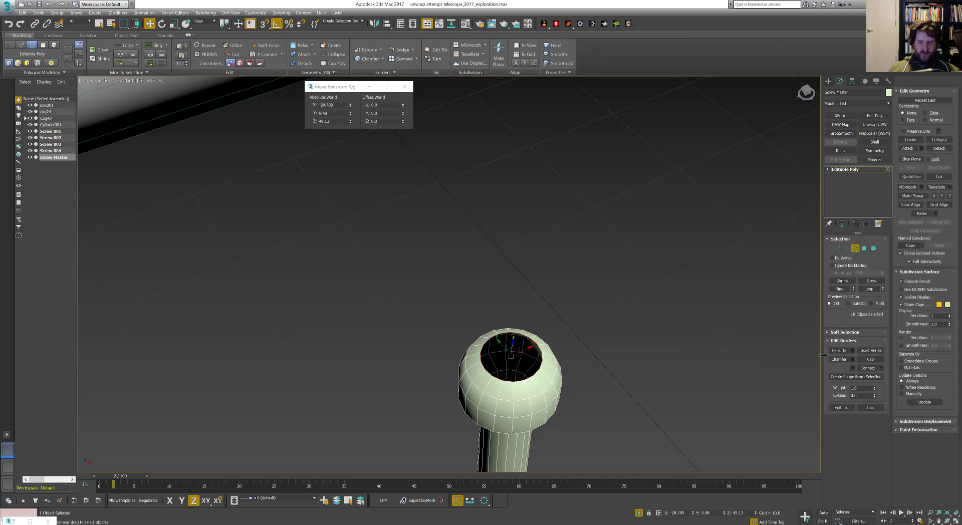
click(869, 361)
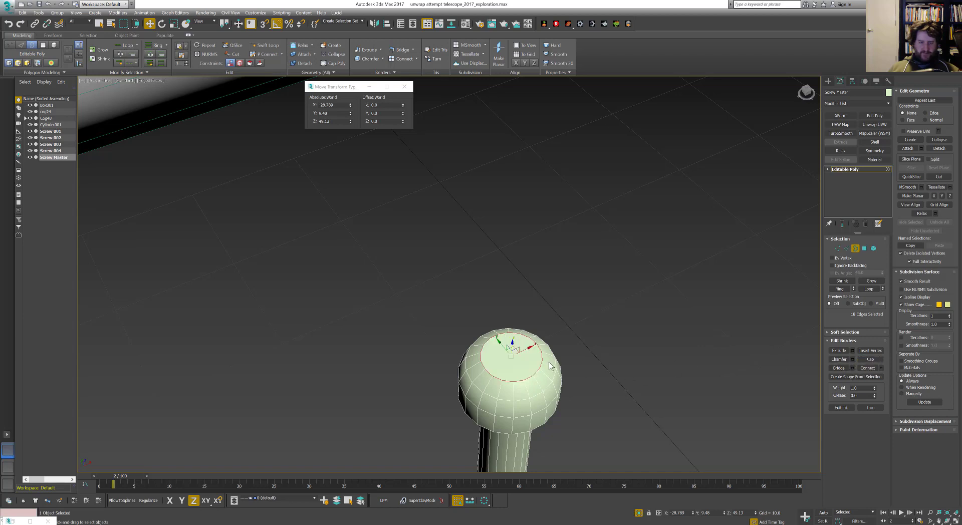
Extrude the cap polygon on Screw Master's head upward into a tall cylinder
key(4)
key(shift+e)
drag(516, 358, 600, 301)
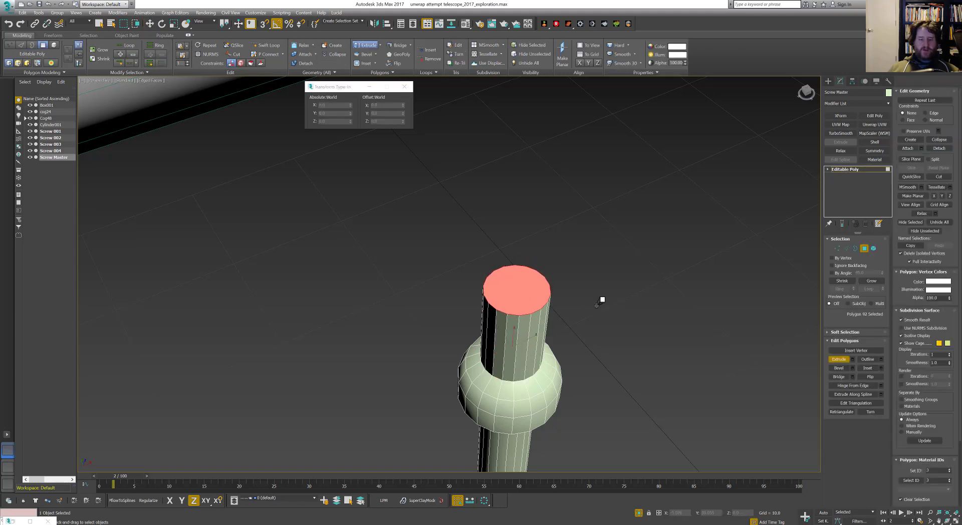
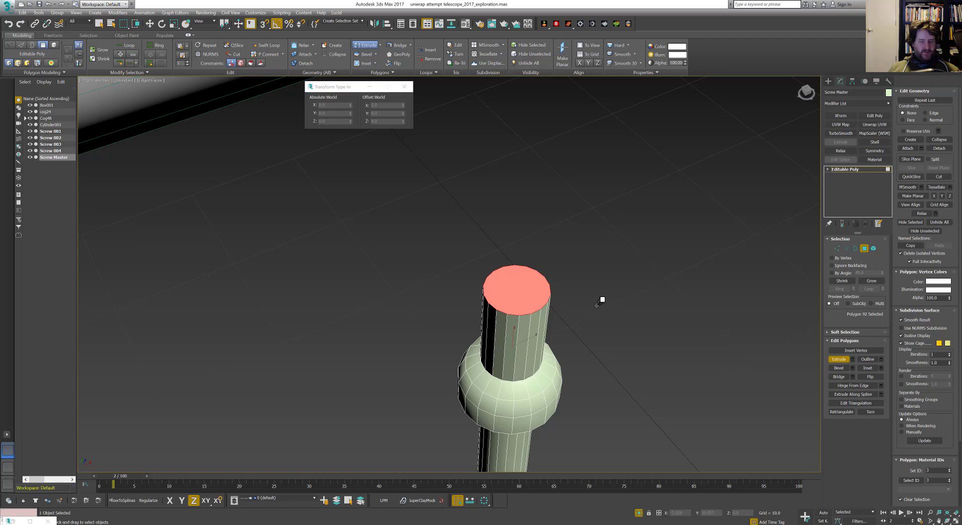
Lower the extruded top polygon of Screw Master to form a short collar just above its head
right_click(600, 301)
alt+middle_drag(554, 361, 531, 376)
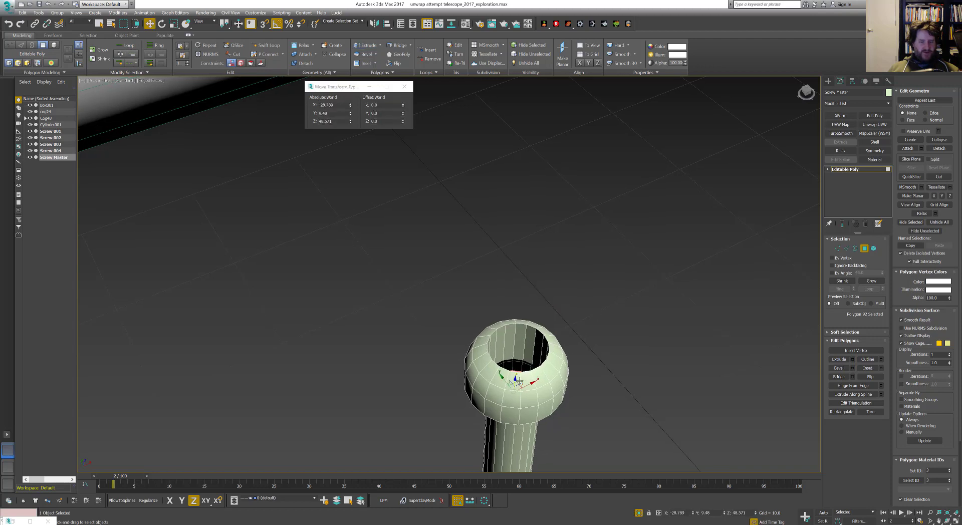
drag(515, 378, 524, 327)
Inset the top polygon of Screw Master's collar by 0.045
click(880, 368)
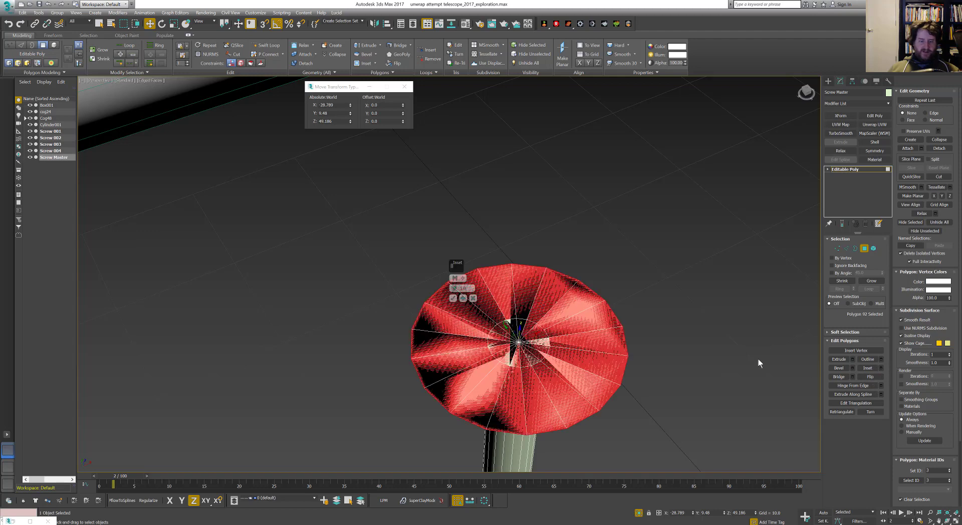
right_click(454, 289)
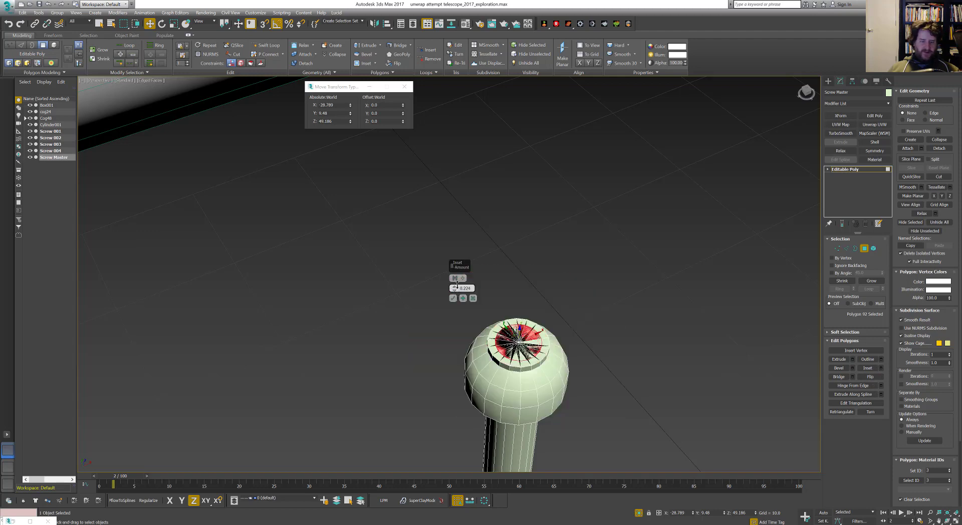
drag(456, 289, 457, 304)
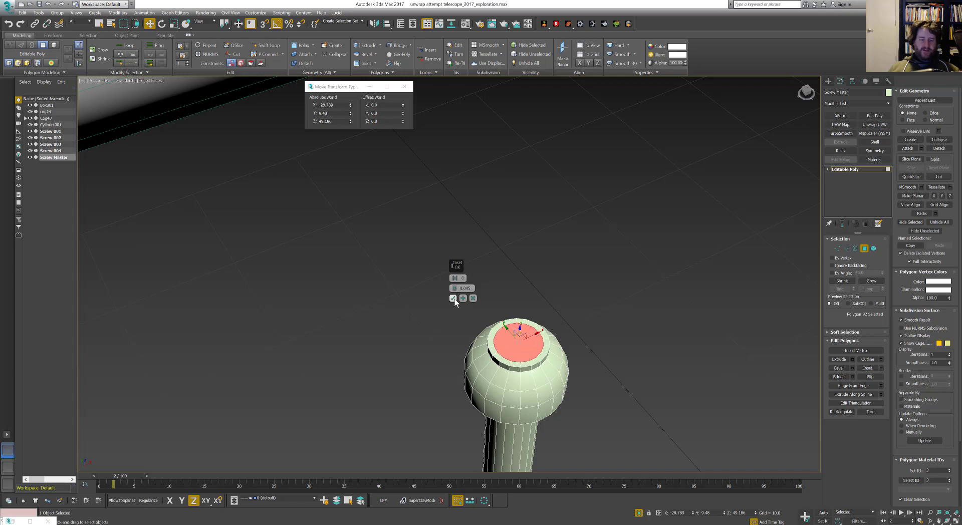
click(453, 298)
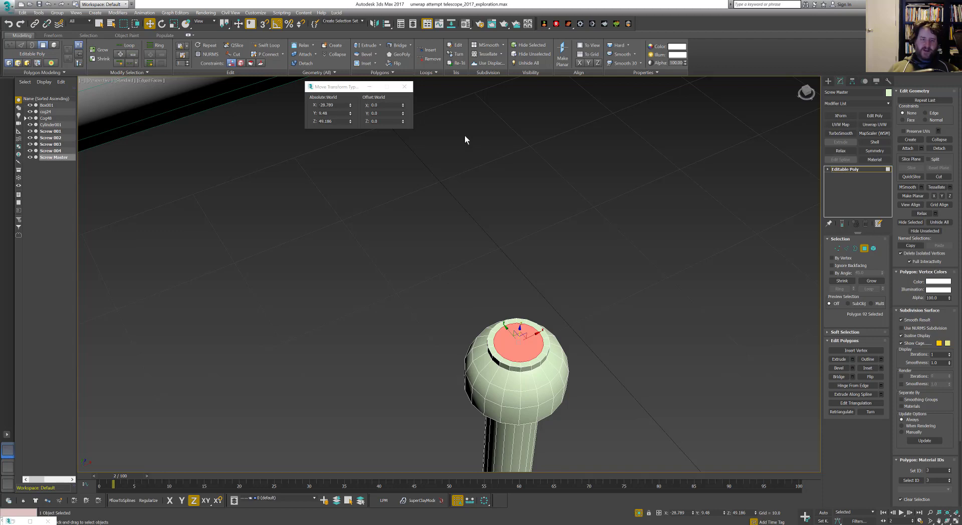
Extrude the inset polygon downward to form a shallow circular recess in the top of Screw Master's head
scroll(546, 269, down, 6)
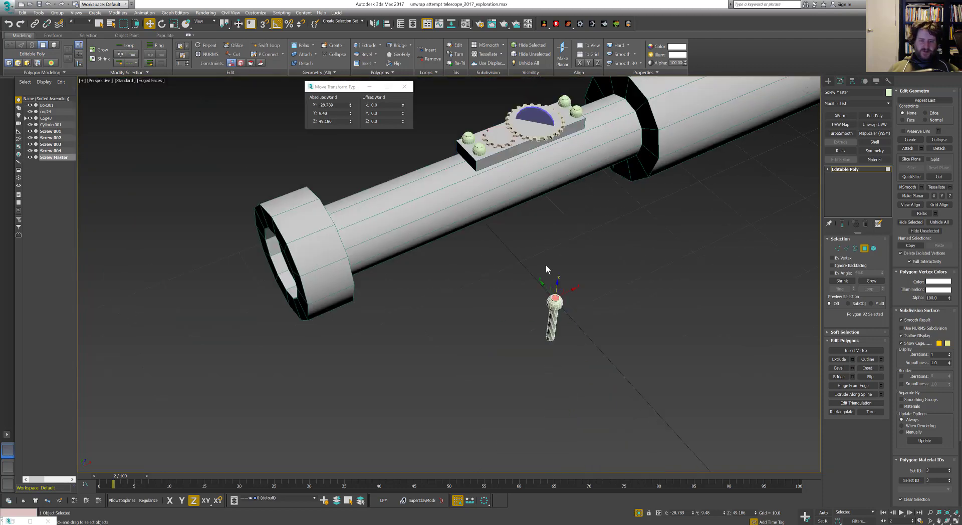
scroll(546, 266, up, 6)
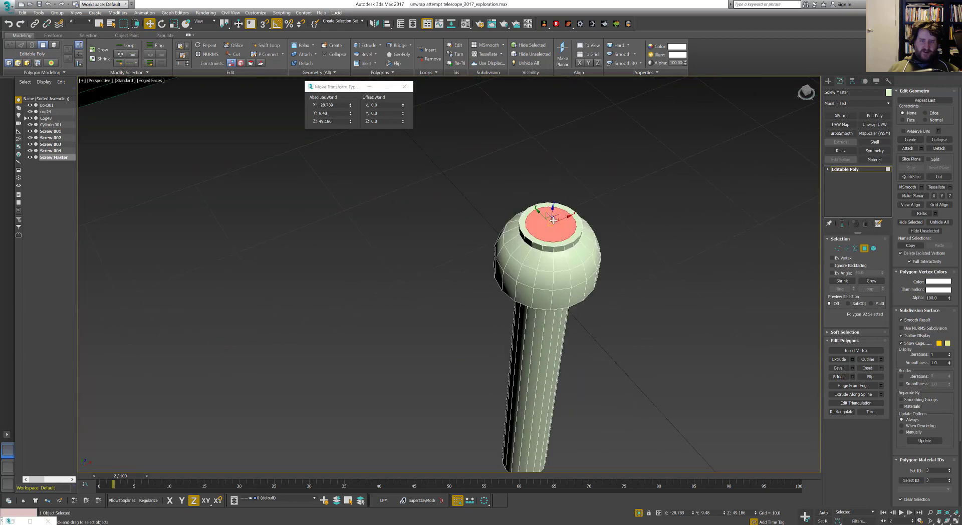
key(shift+e)
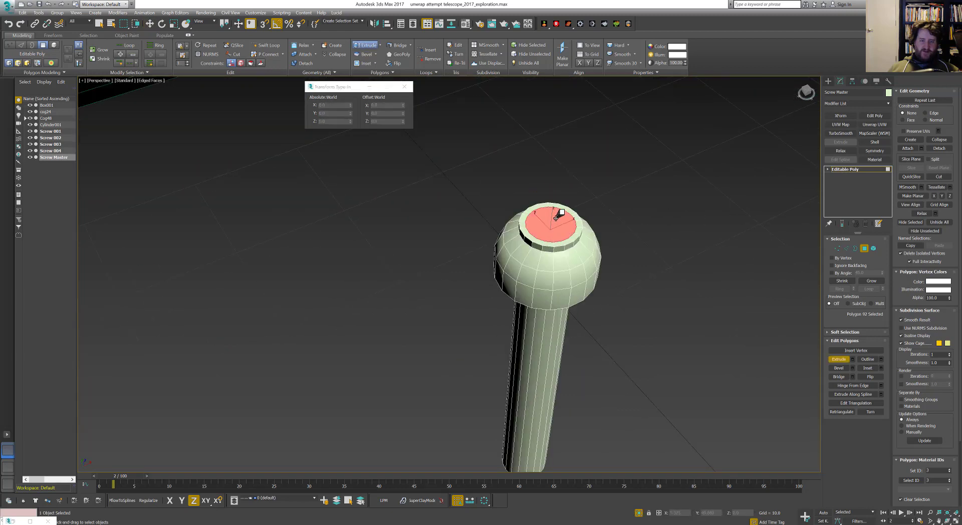
drag(558, 214, 558, 214)
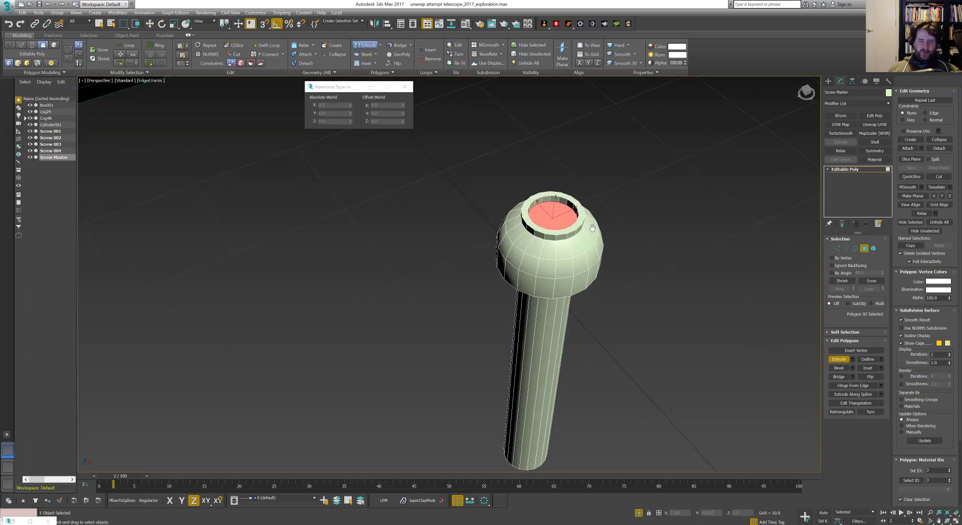
alt+middle_drag(558, 215, 644, 295)
Flatten Screw Master's head by scaling its 144 vertices vertically in the Front wireframe view, and move them slightly down
key(1)
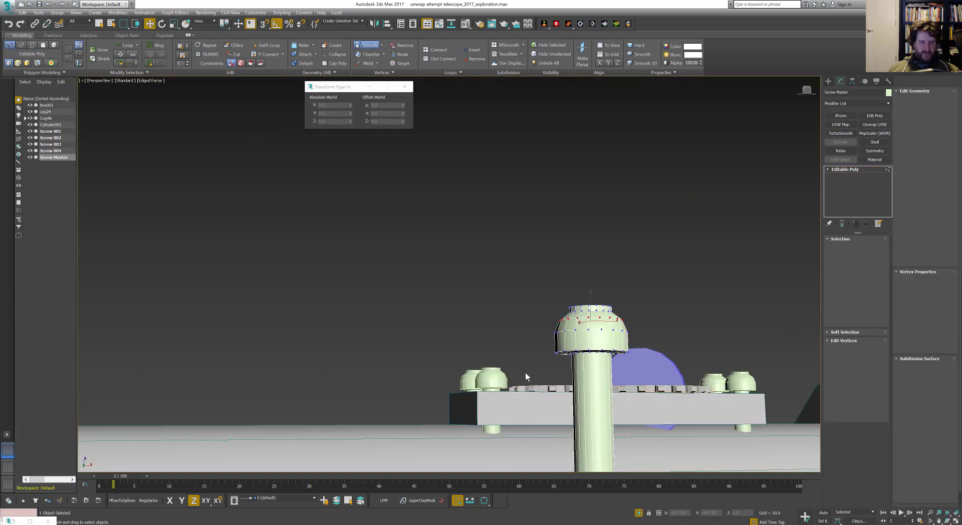
key(r)
key(f)
key(F3)
key(F6)
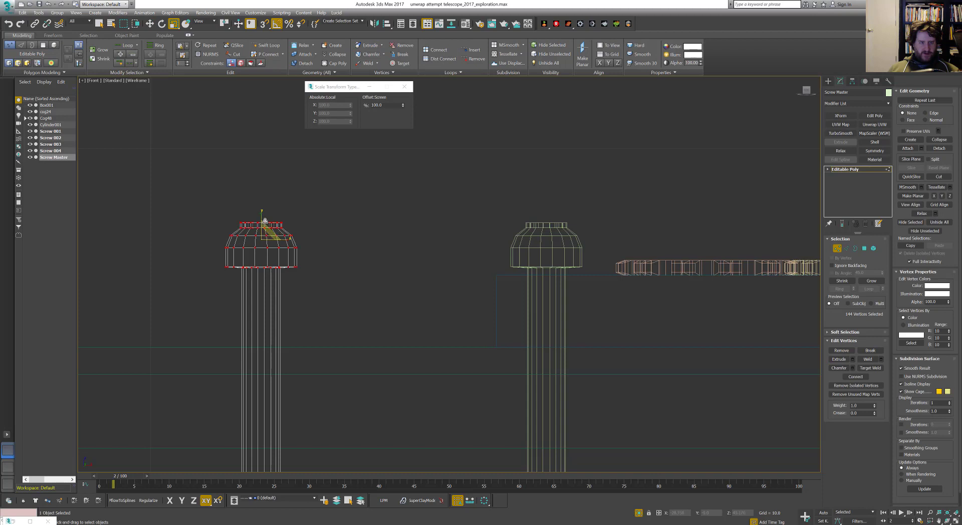
drag(263, 216, 263, 235)
key(w)
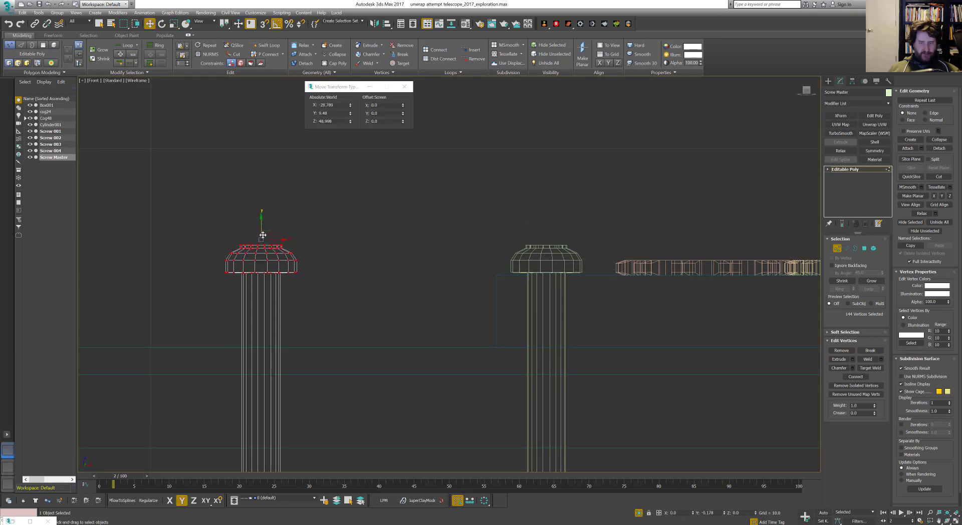
key(alt+w)
right_click(636, 363)
key(alt+w)
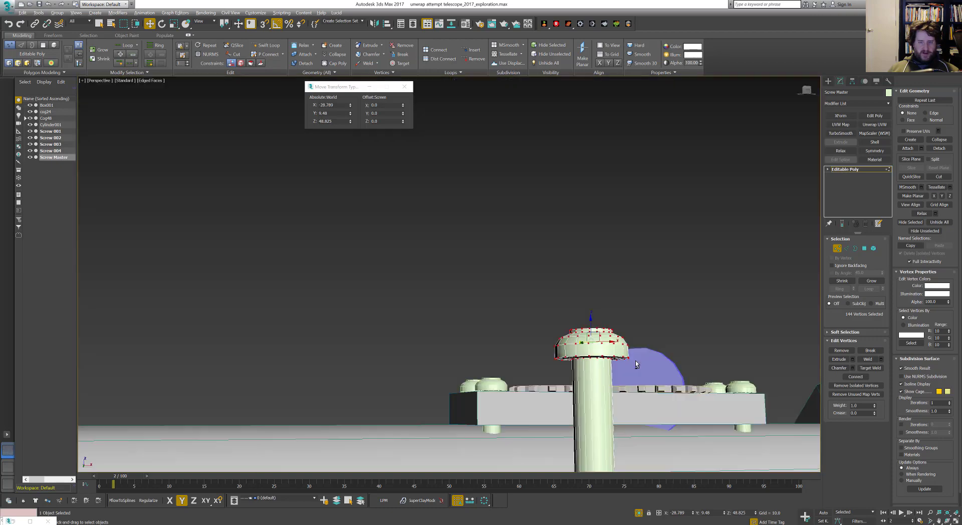
Select the polygon band around the lower side of Screw Master's head and move it from smoothing group 1 to group 17
alt+middle_drag(637, 364, 601, 338)
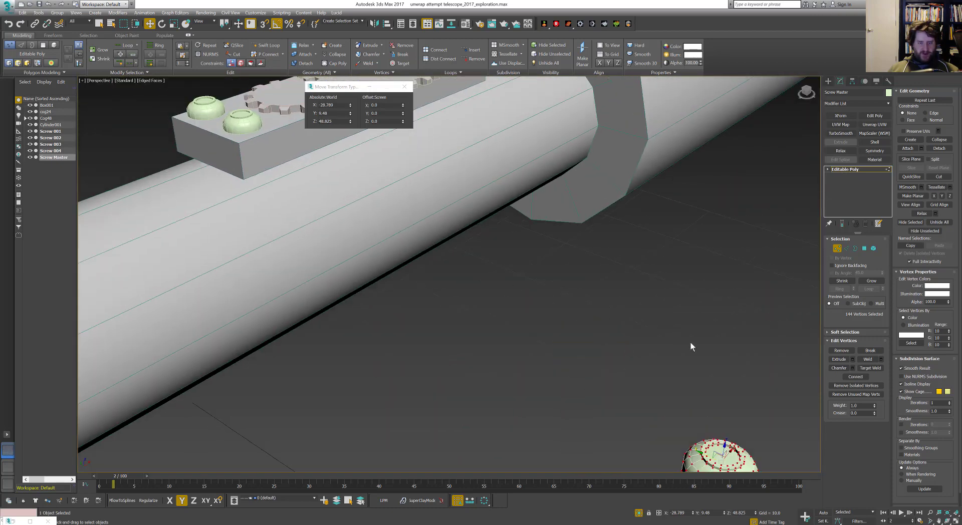
key(z)
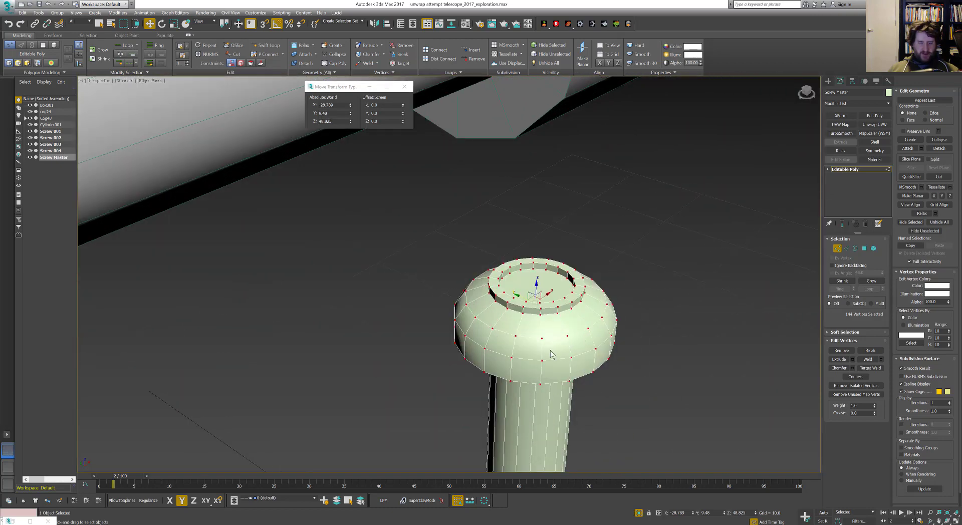
key(2)
click(542, 353)
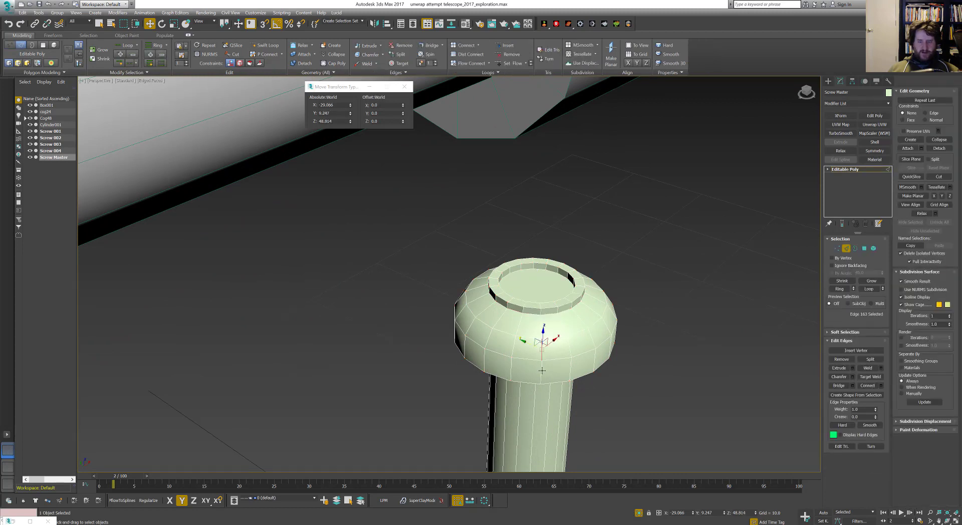
double_click(542, 370)
ctrl+click(862, 248)
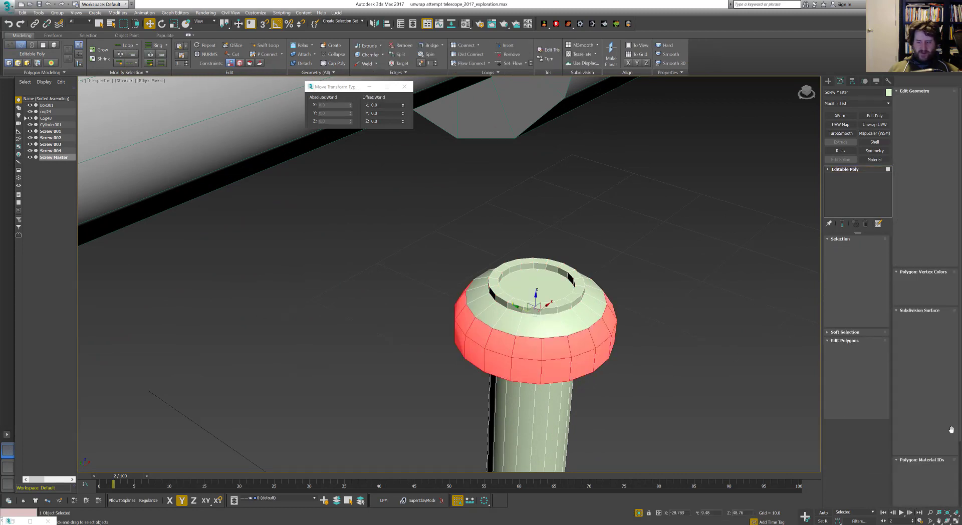
scroll(942, 386, down, 3)
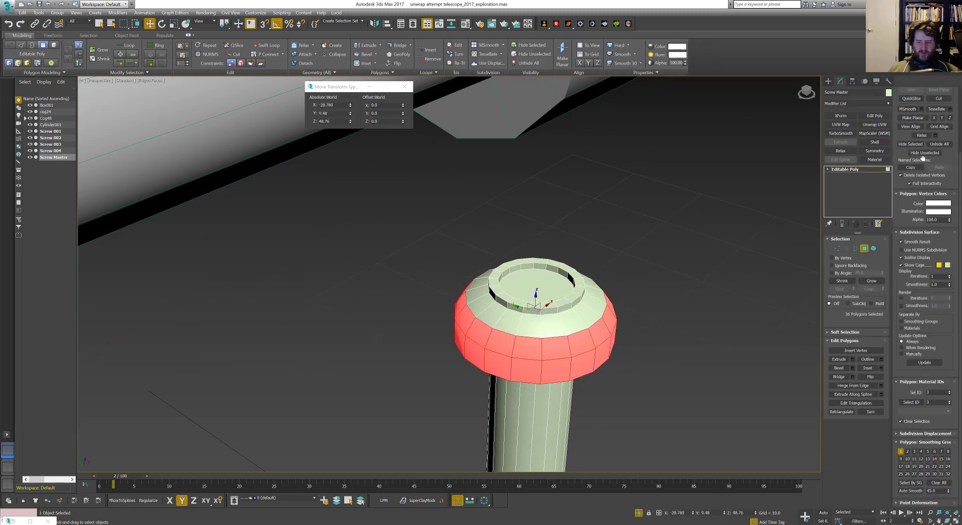
click(900, 452)
click(900, 466)
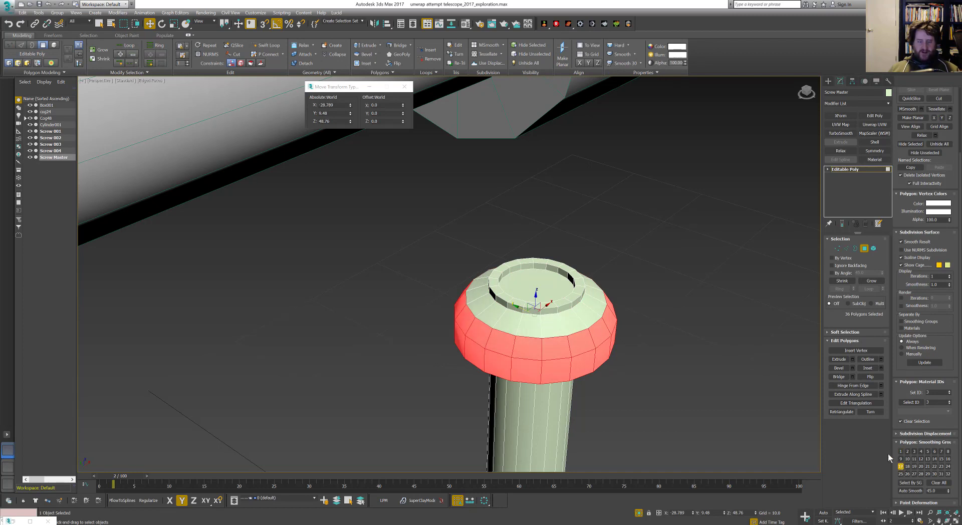
click(863, 248)
click(675, 293)
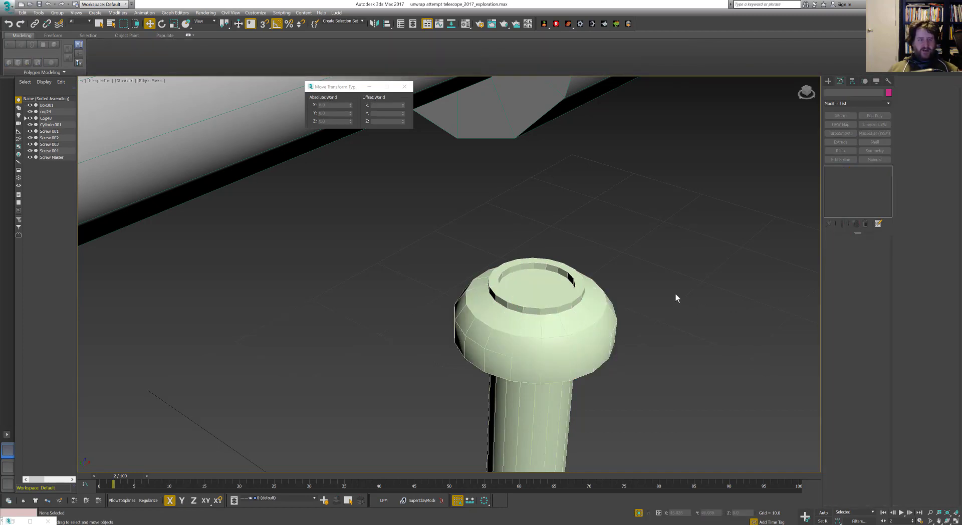
Clone Screw 001 as a single instance along X to about -37, inside the ring at the telescope's end
middle_drag(676, 296, 609, 295)
click(502, 317)
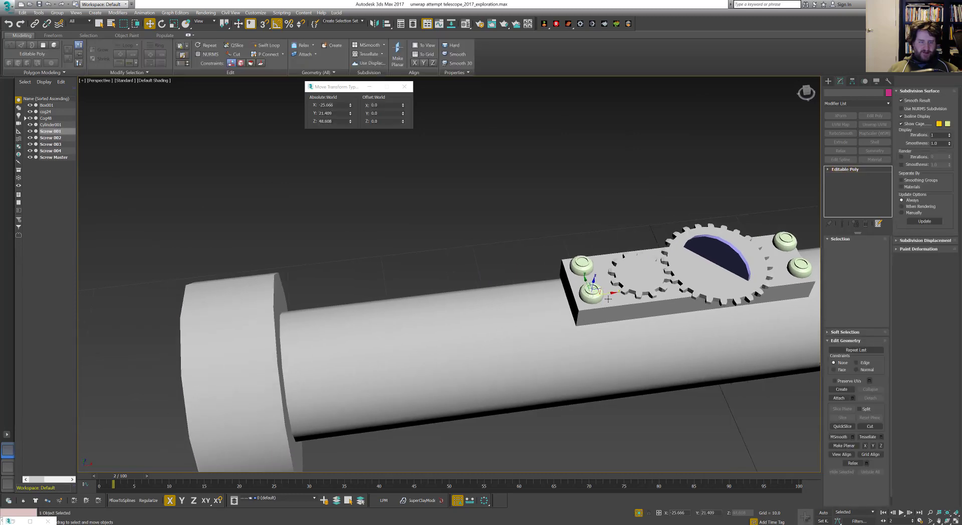
mouse_move(610, 294)
shift+mouse_down()
mouse_move(361, 320)
mouse_move(251, 311)
shift+mouse_up()
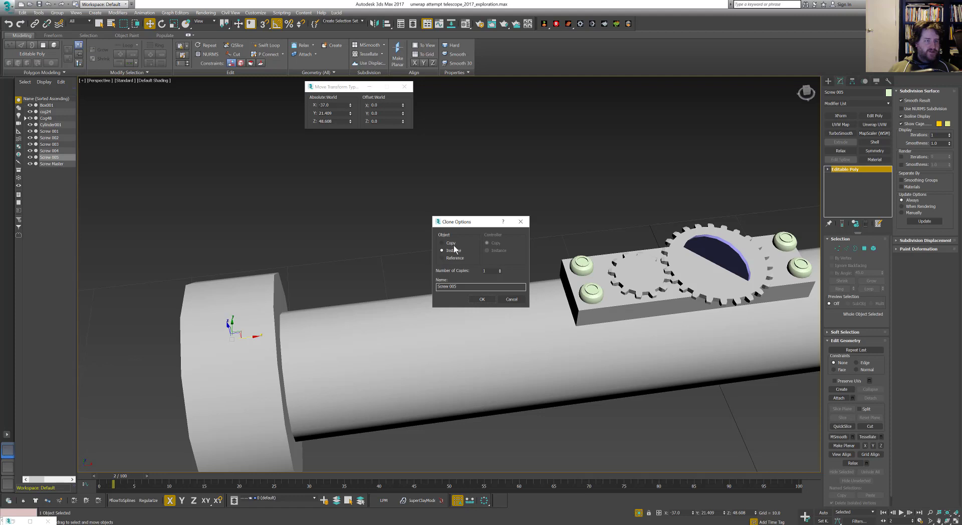
click(477, 300)
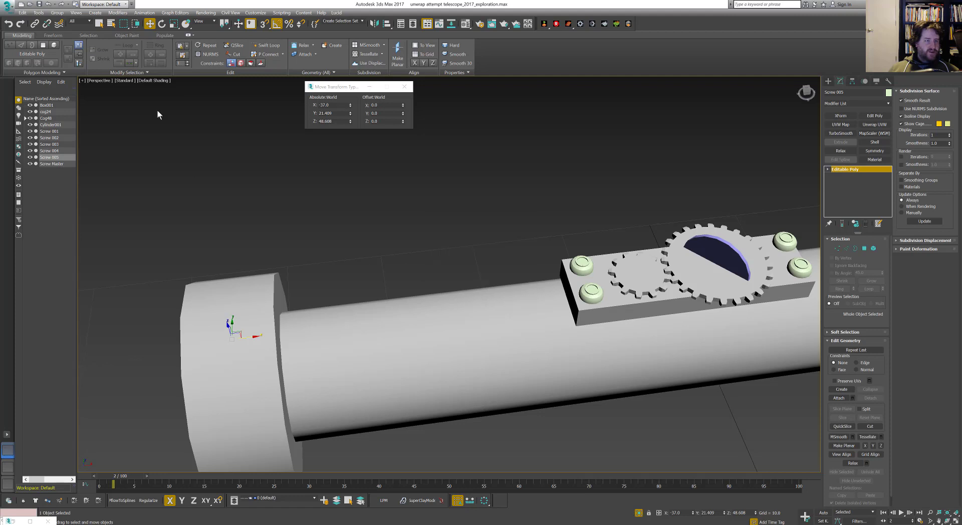
Place the cloned screw on the outer surface of the telescope's end ring with Select and Place, using the View coordinate system
click(185, 25)
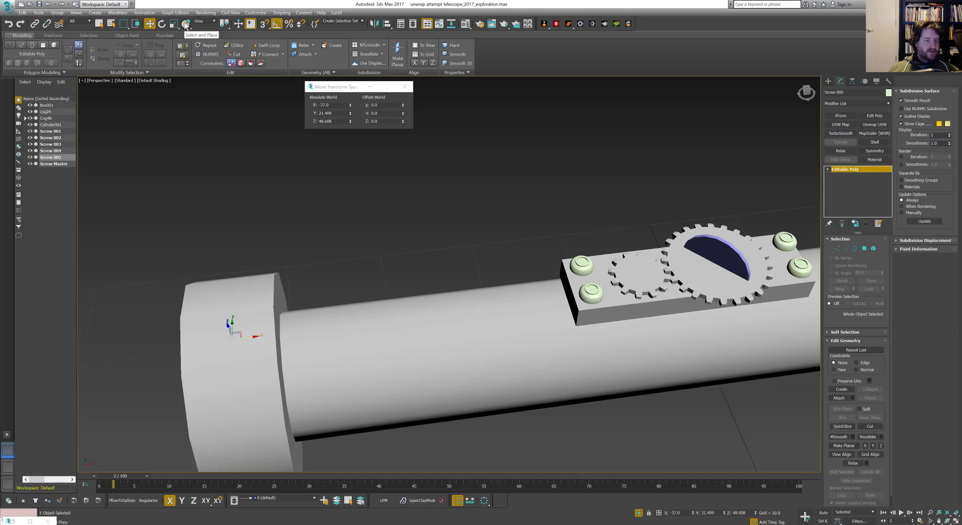
click(186, 25)
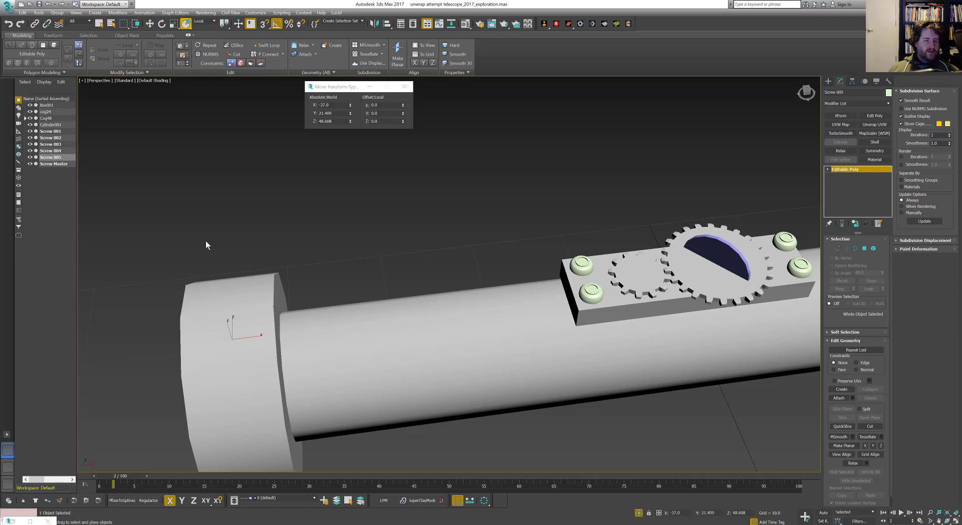
click(236, 302)
key(F3)
key(F3)
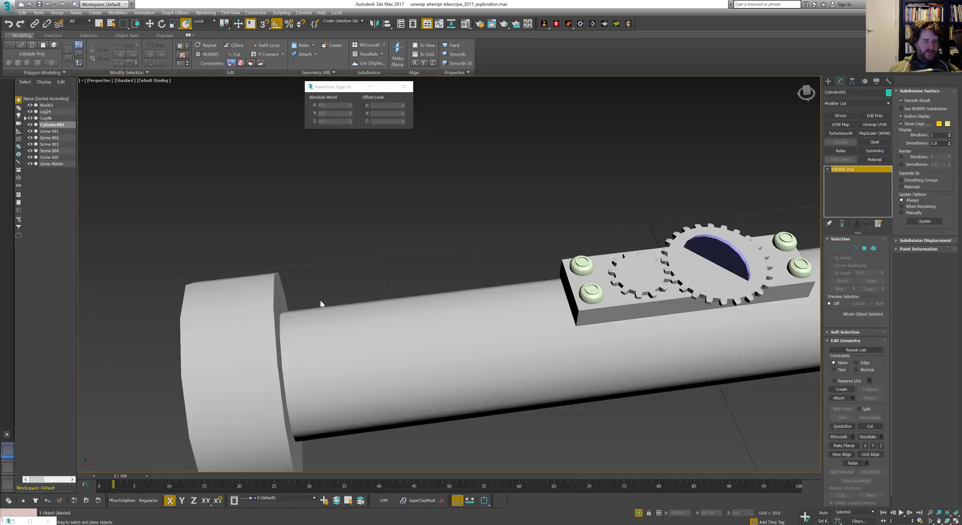
middle_drag(320, 299, 327, 292)
key(F3)
click(293, 299)
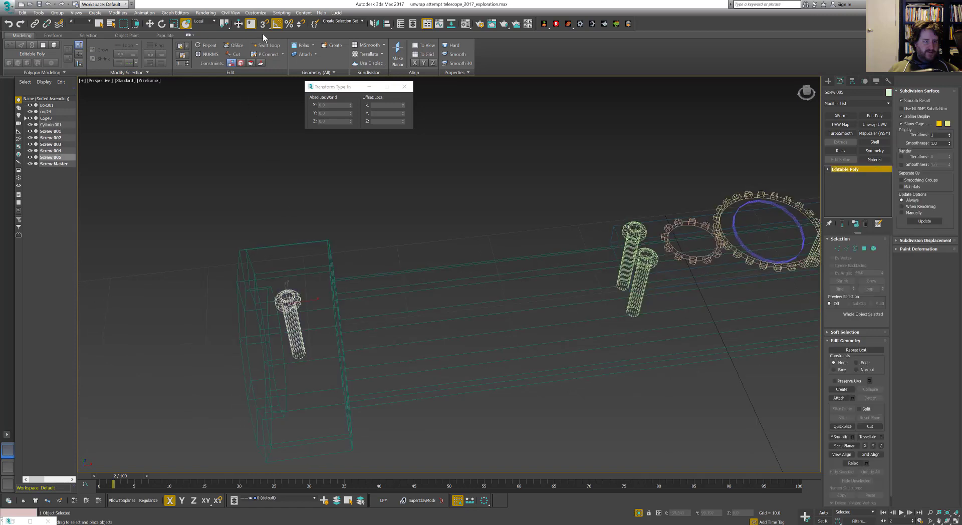
click(209, 22)
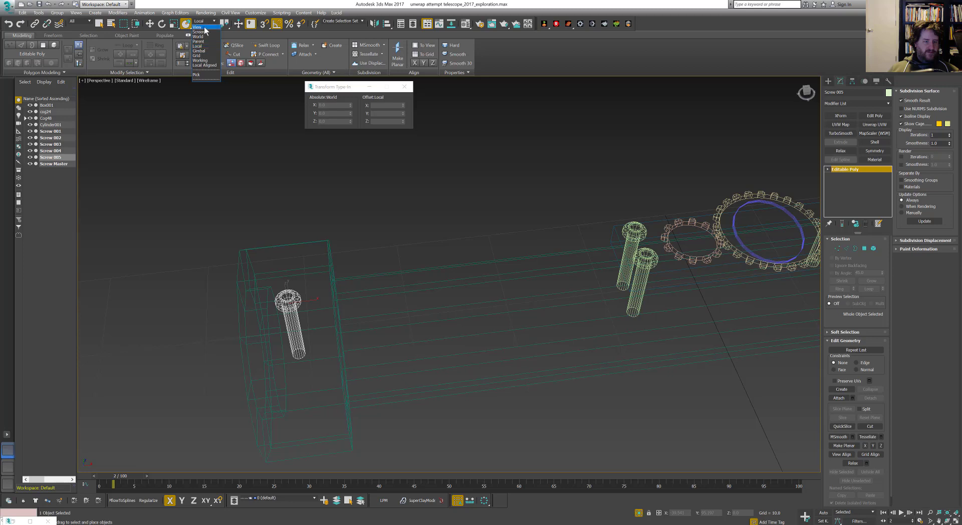
click(196, 27)
click(313, 272)
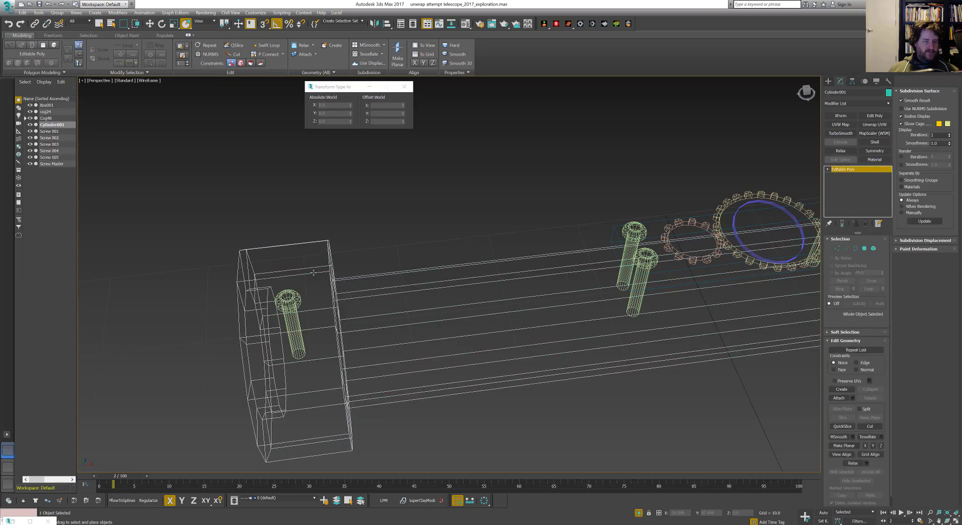
click(291, 288)
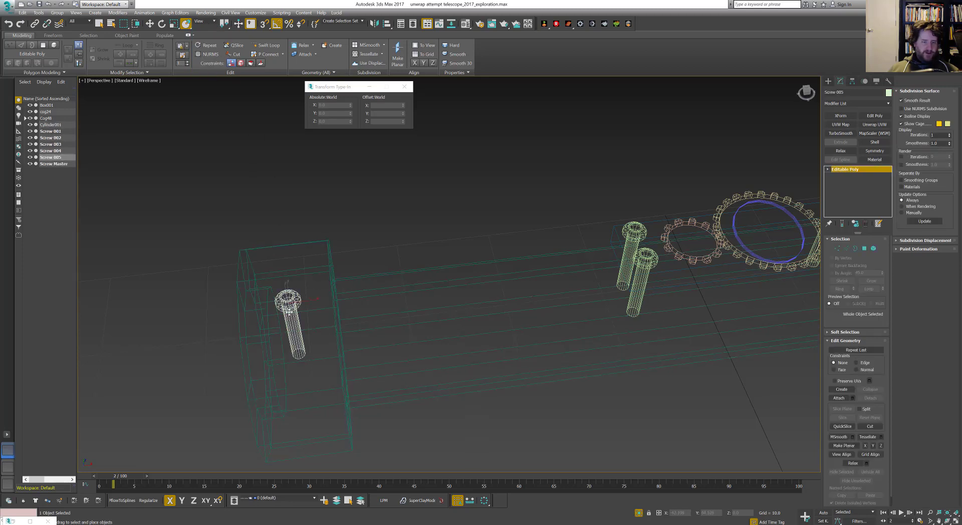
mouse_move(288, 311)
mouse_down()
mouse_move(385, 289)
mouse_move(325, 338)
mouse_move(284, 353)
mouse_move(290, 358)
mouse_up()
key(F3)
Place three more single instances of the end-ring screw around the outer surface of the telescope's end ring
alt+middle_drag(301, 348, 339, 331)
shift+drag(340, 332, 235, 313)
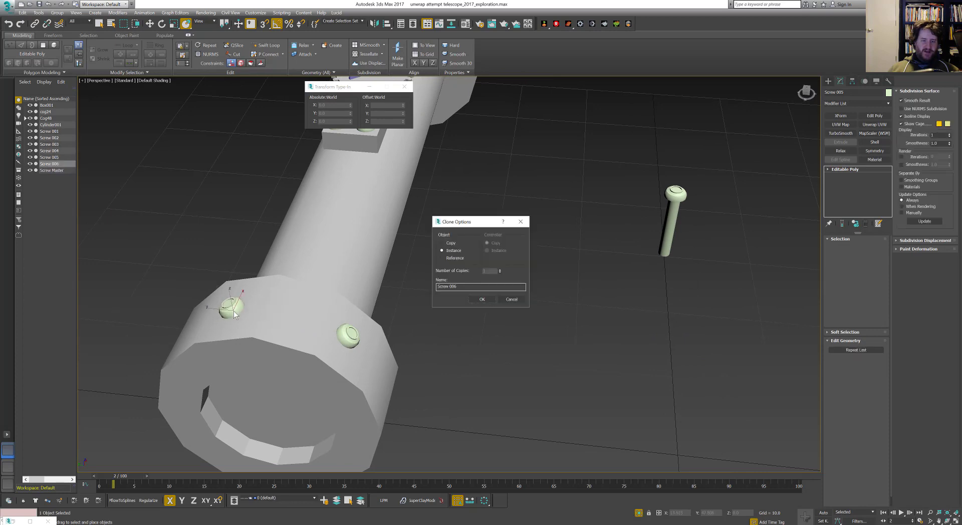
click(473, 299)
alt+middle_drag(369, 277, 506, 258)
mouse_move(506, 259)
shift+mouse_down()
mouse_move(451, 326)
mouse_move(438, 382)
mouse_move(449, 412)
shift+mouse_up()
click(482, 300)
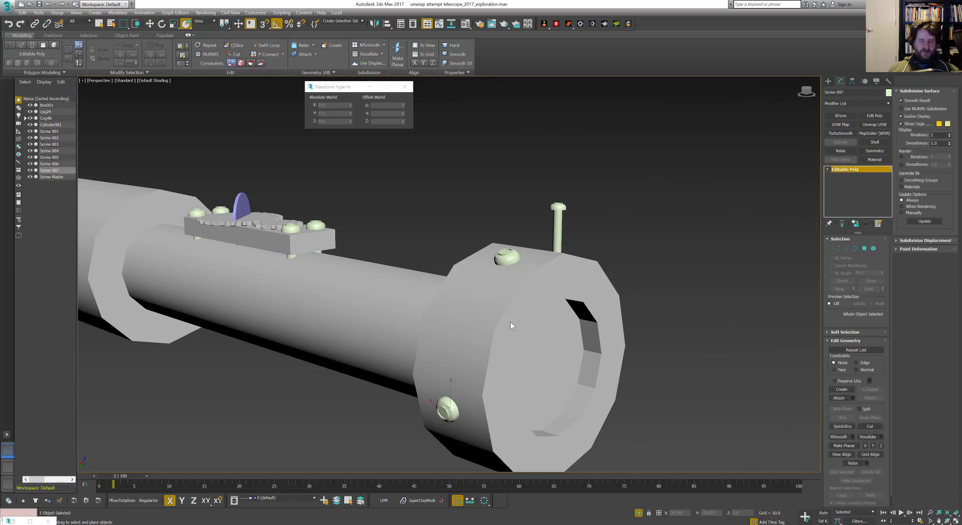
alt+middle_drag(510, 322, 436, 238)
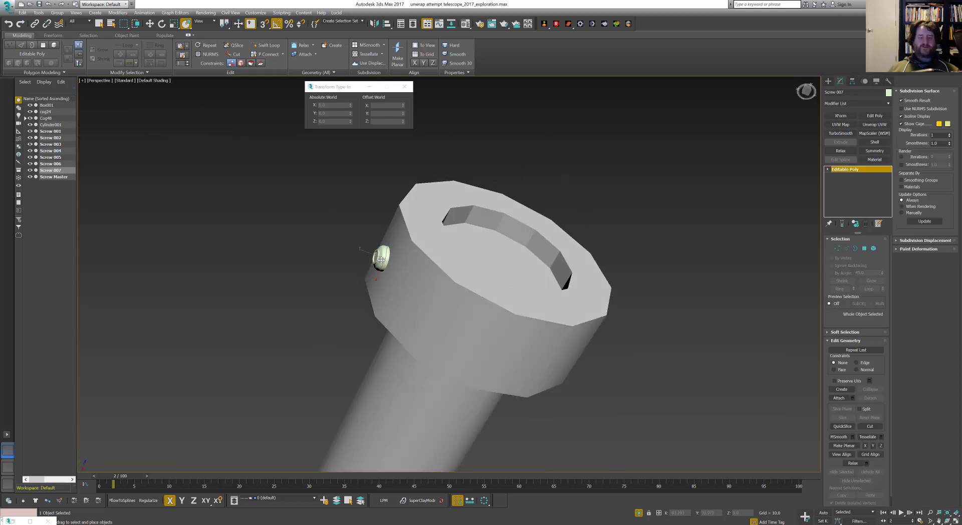
shift+drag(380, 258, 530, 356)
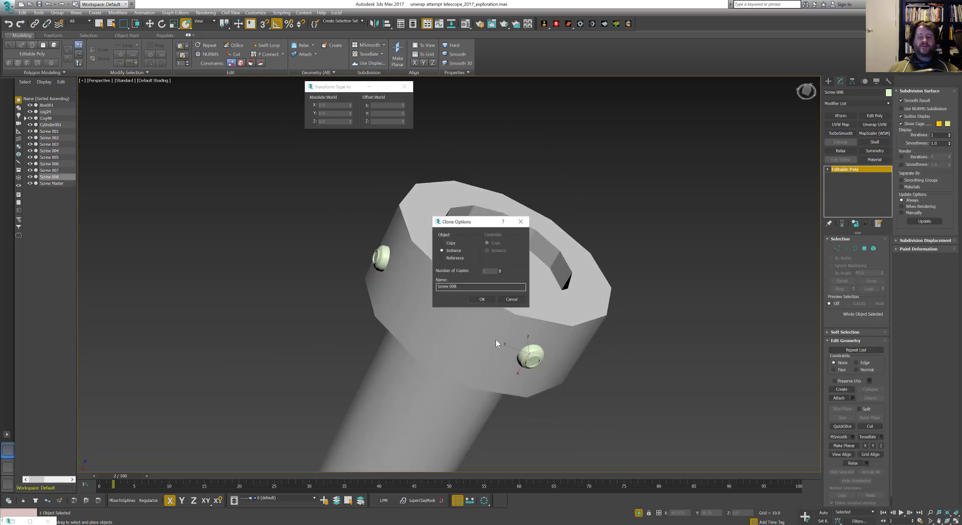
click(474, 299)
Exit isolation to bring back the rest of the telescope scene
mouse_move(474, 300)
alt+middle_down()
mouse_move(534, 317)
mouse_move(388, 324)
alt+middle_up()
scroll(533, 317, down, 10)
scroll(437, 322, down, 5)
scroll(506, 354, up, 3)
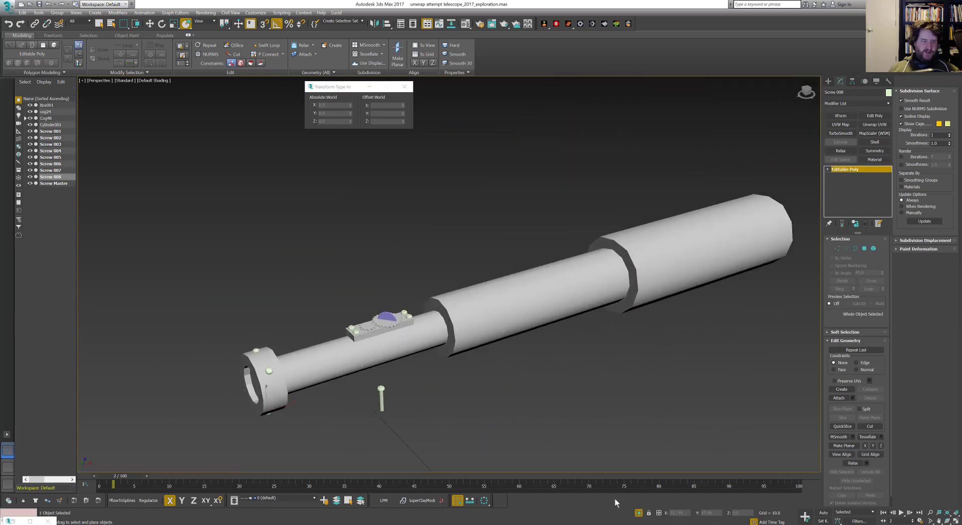
click(638, 513)
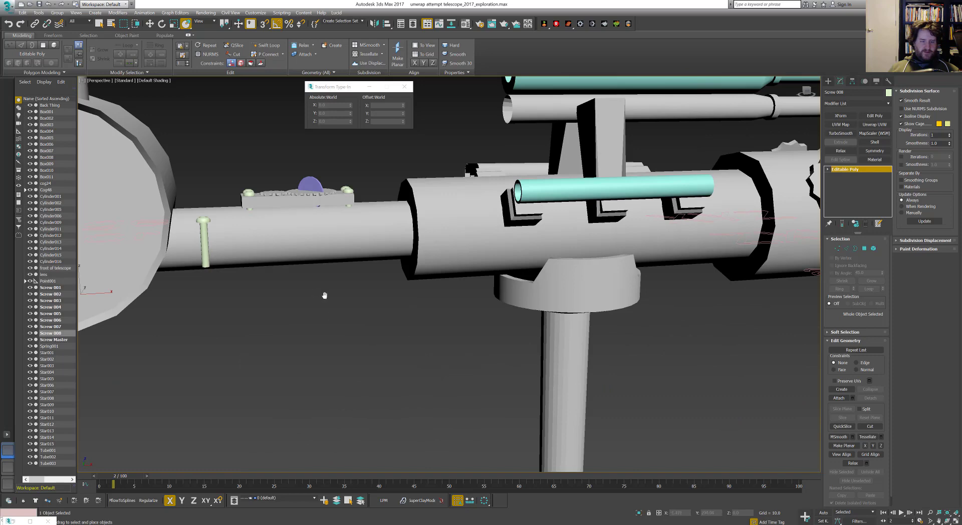
Clone Screw 003 from the cog plate as an instance and place it on the upper front face of the upright support bracket
mouse_move(325, 295)
alt+middle_down()
mouse_move(434, 317)
mouse_move(400, 330)
alt+middle_up()
scroll(400, 331, up, 3)
key(F3)
scroll(386, 339, up, 2)
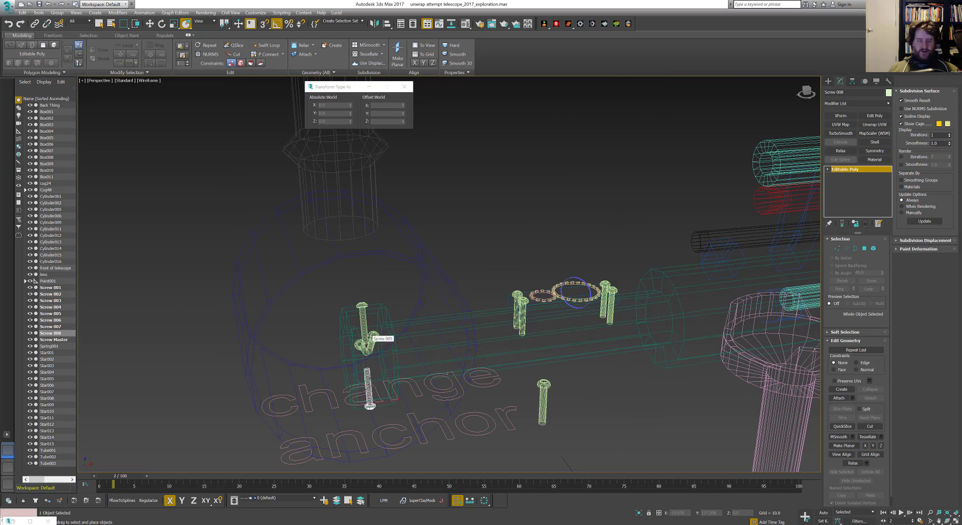
alt+middle_drag(409, 351, 356, 363)
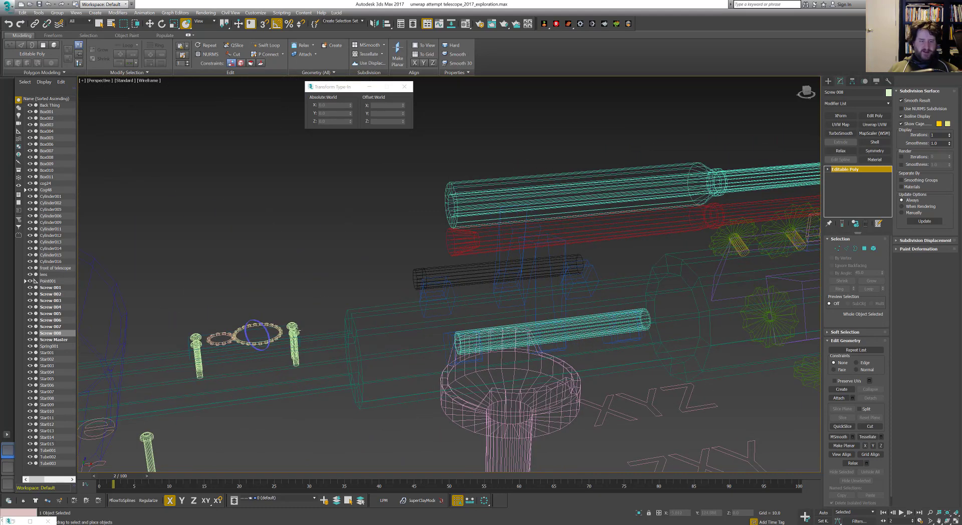
click(293, 332)
key(F3)
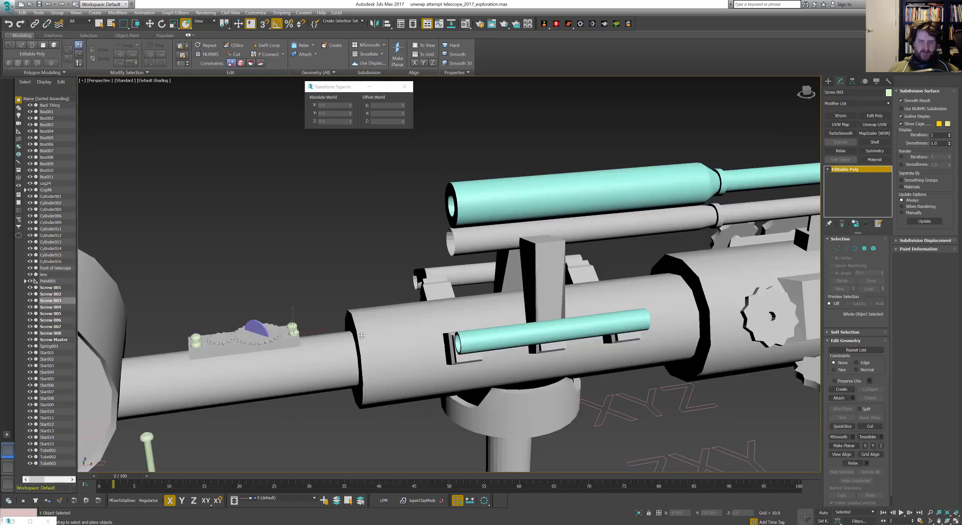
click(414, 329)
mouse_move(470, 351)
mouse_down()
mouse_move(496, 357)
mouse_move(550, 251)
mouse_up()
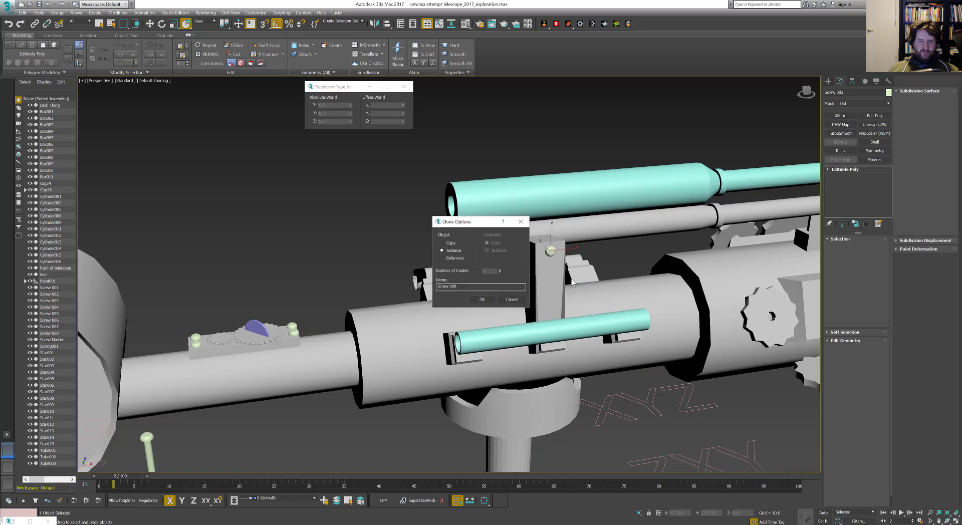
click(482, 299)
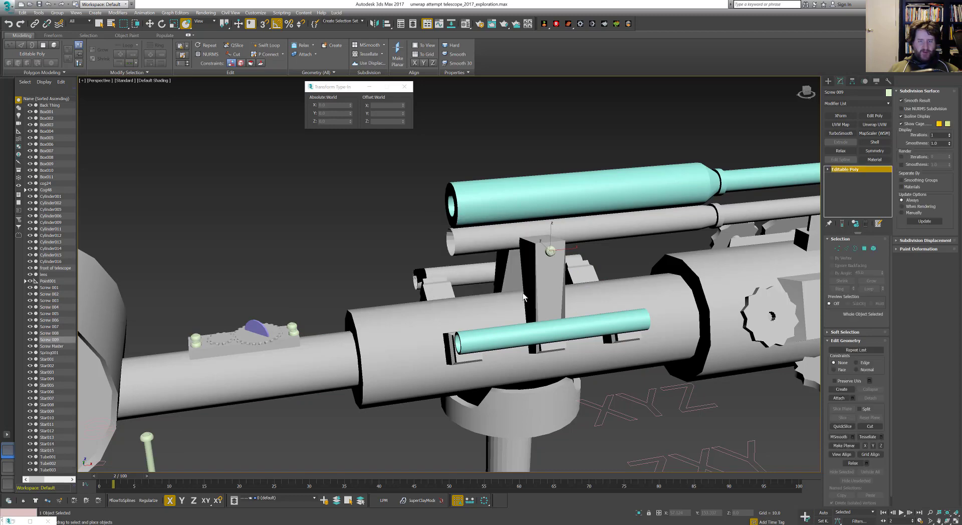
Place two instanced screws, one above the other, on the end of the mounting block behind the side cogs
scroll(486, 295, up, 6)
alt+middle_drag(486, 296, 269, 333)
scroll(504, 295, down, 6)
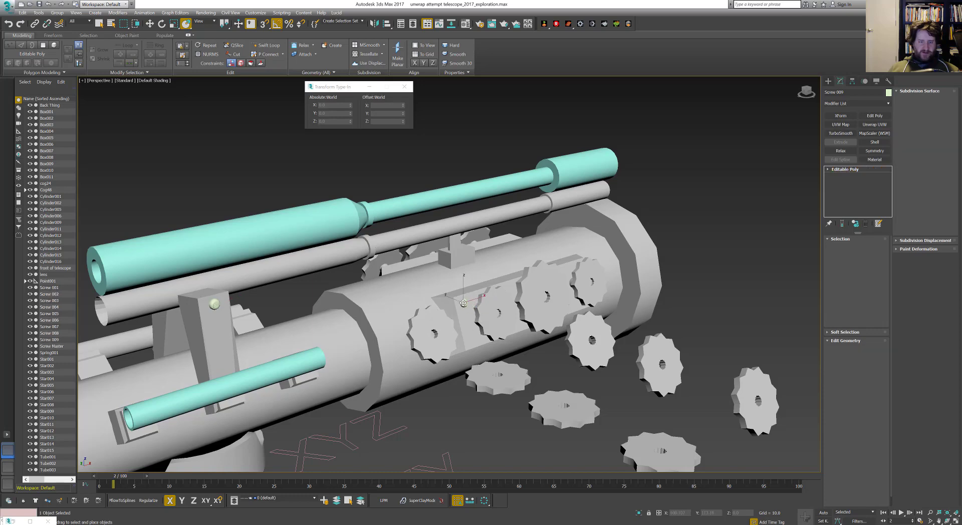
key(ctrl+v)
key(Return)
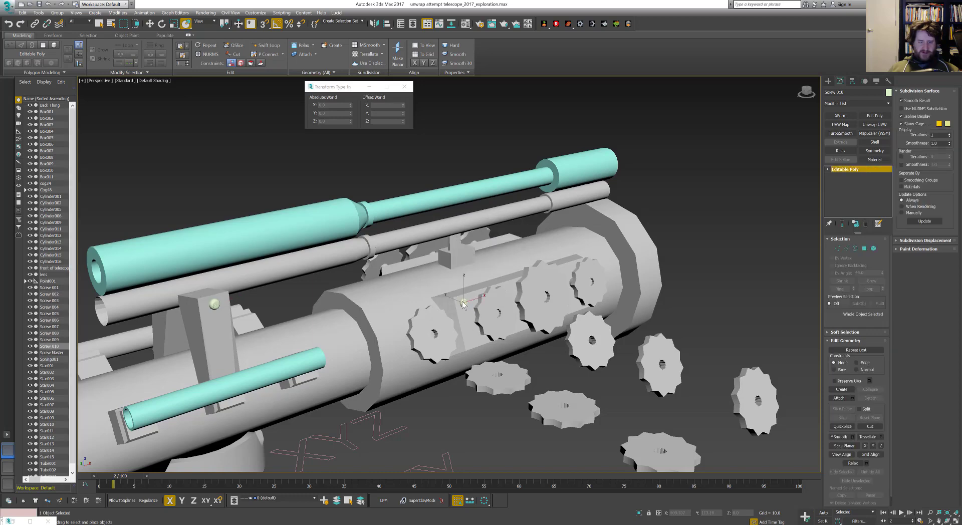
shift+drag(470, 341, 471, 344)
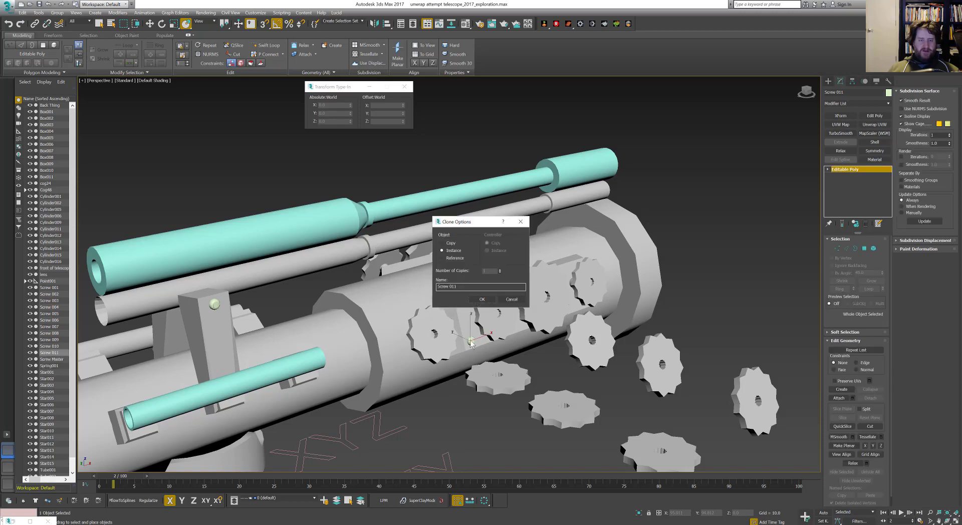
click(480, 299)
Clone the upper mounting-block screw as an instance and place it at the small block on top of the telescope barrel
middle_drag(446, 299, 454, 316)
scroll(456, 330, up, 4)
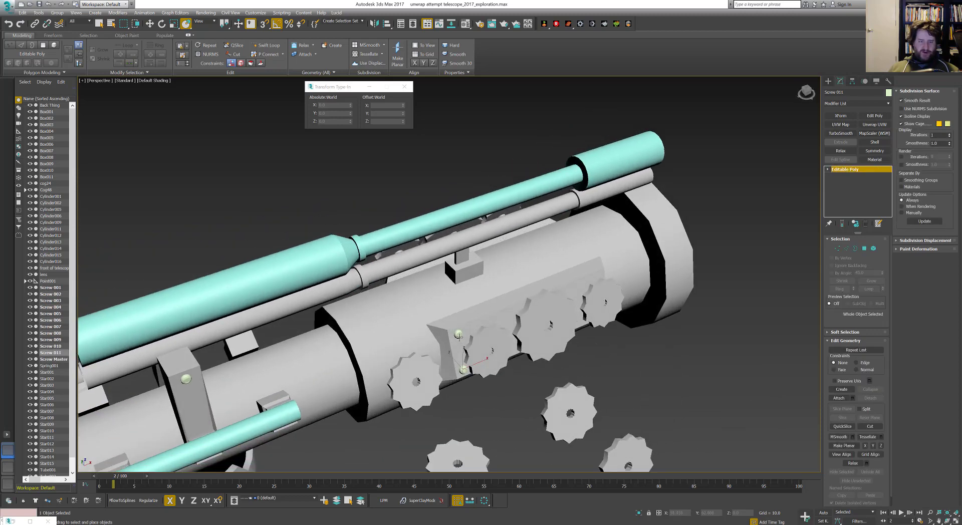
mouse_move(458, 335)
mouse_down()
mouse_move(453, 287)
mouse_move(442, 280)
mouse_up()
click(487, 299)
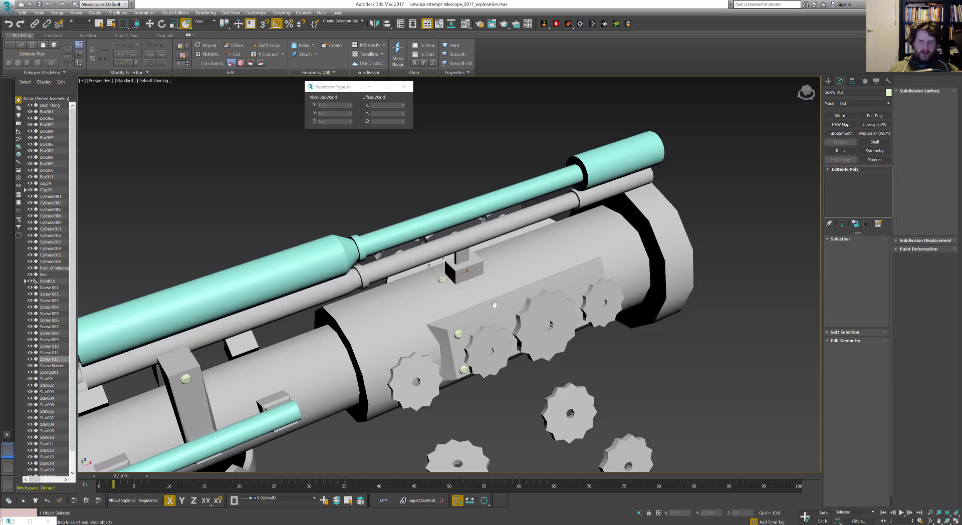
Examine the telescope stand's base, checking the mesh of its top cap around the pole in shaded and wireframe display
scroll(494, 304, down, 5)
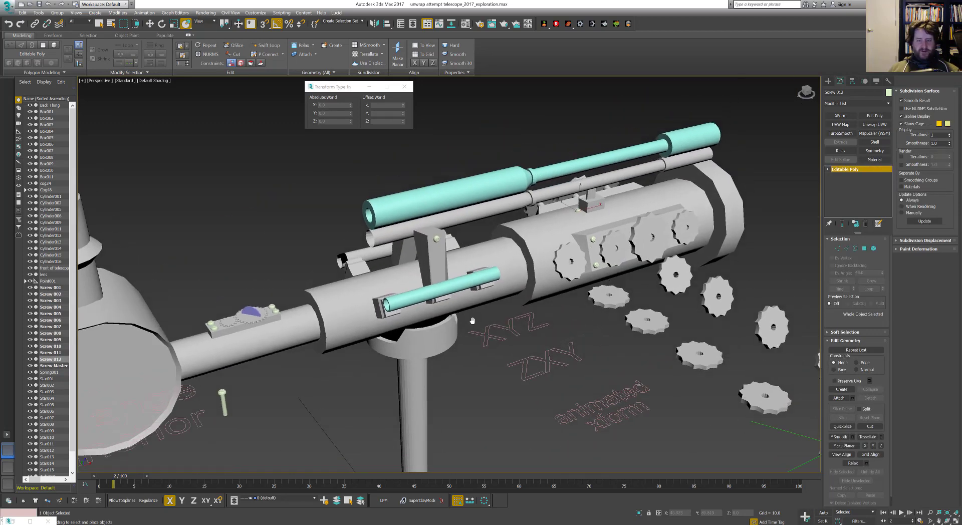
scroll(472, 321, down, 1)
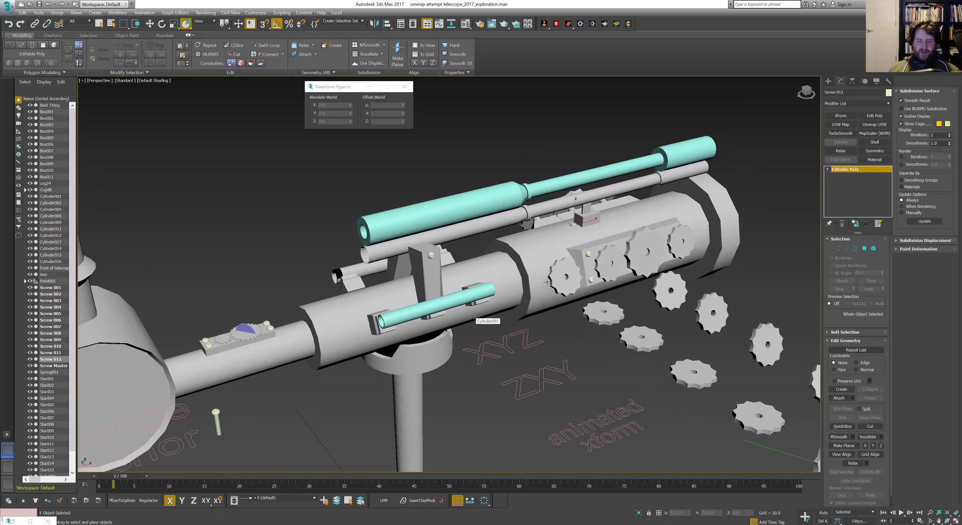
alt+middle_drag(546, 282, 521, 259)
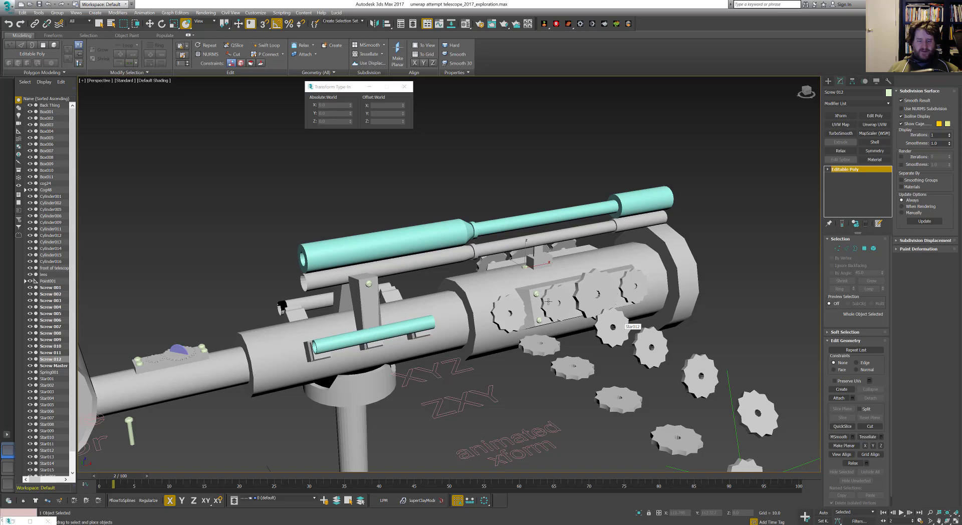
scroll(548, 301, down, 4)
alt+middle_drag(548, 301, 525, 265)
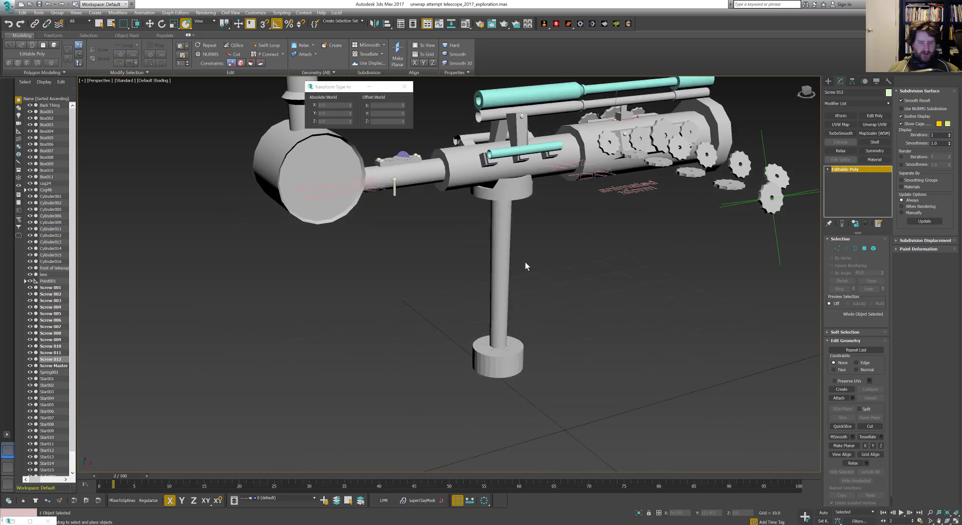
scroll(494, 355, up, 8)
scroll(458, 313, up, 3)
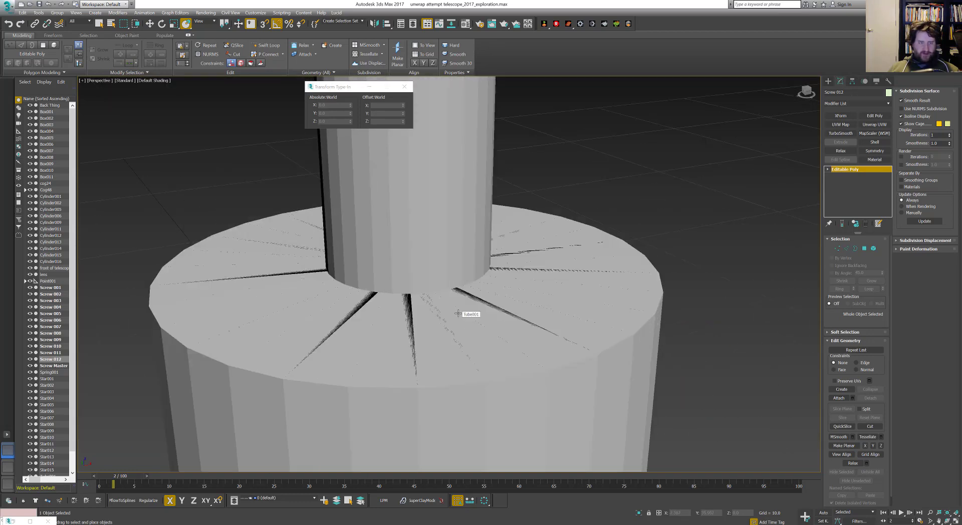
scroll(457, 310, up, 6)
mouse_move(454, 308)
middle_down()
mouse_move(594, 302)
mouse_move(783, 331)
mouse_move(542, 265)
middle_up()
key(F3)
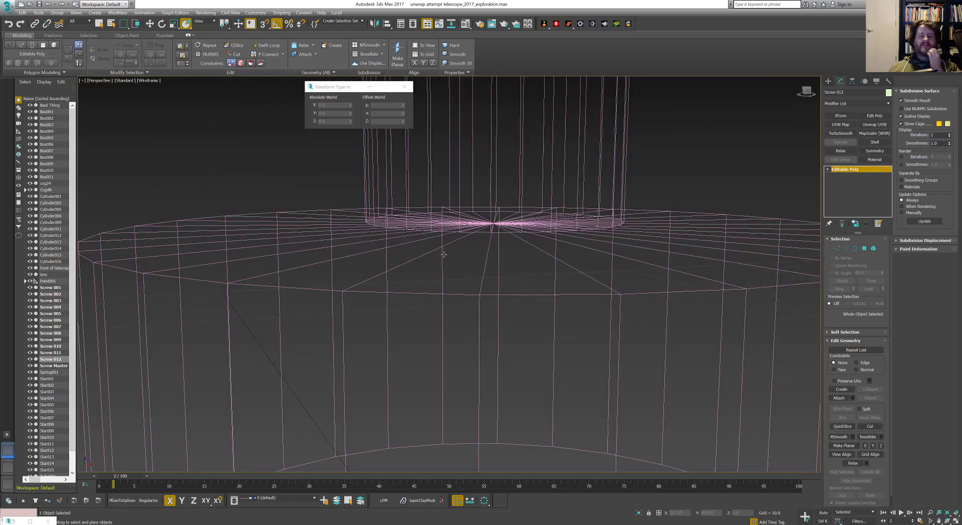
scroll(466, 251, down, 5)
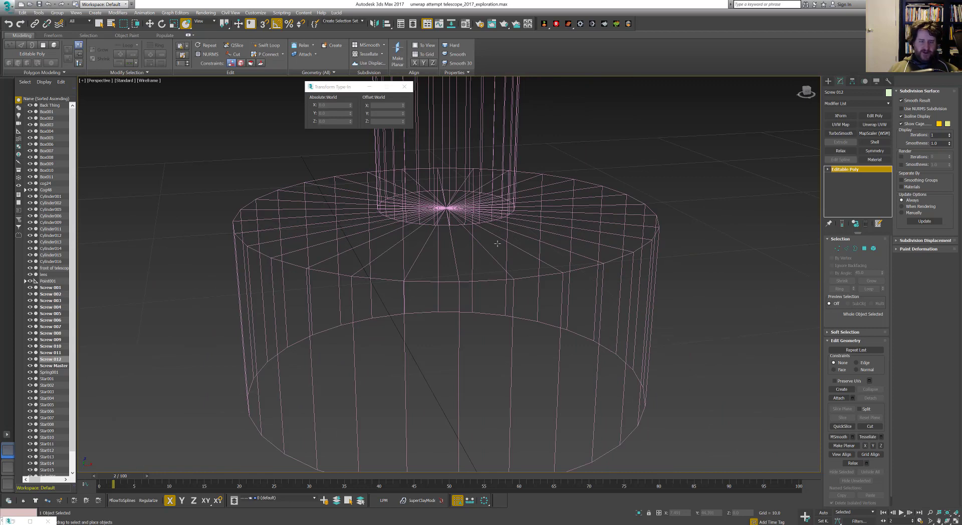
Select Tube001 and collapse its Unwrap UVW modifier so that only Editable Poly remains in the stack
click(532, 236)
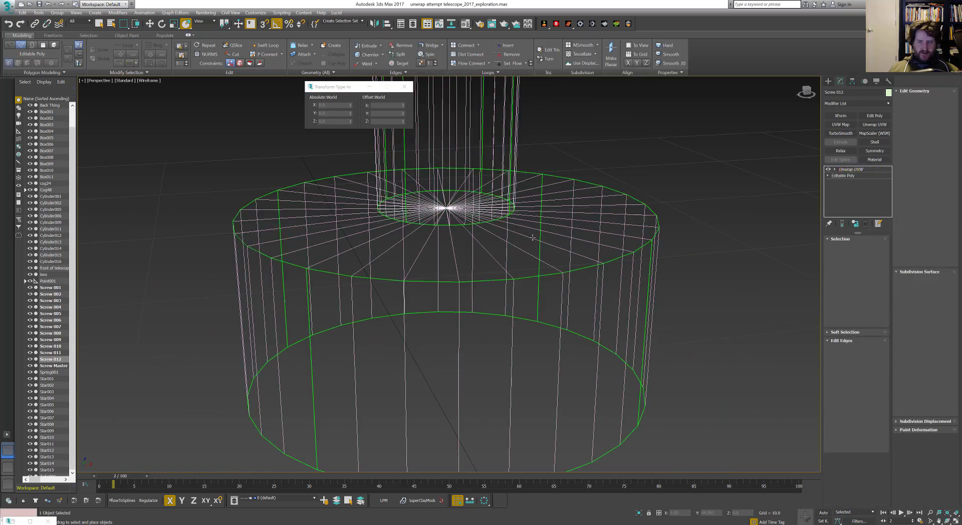
right_click(854, 172)
click(862, 235)
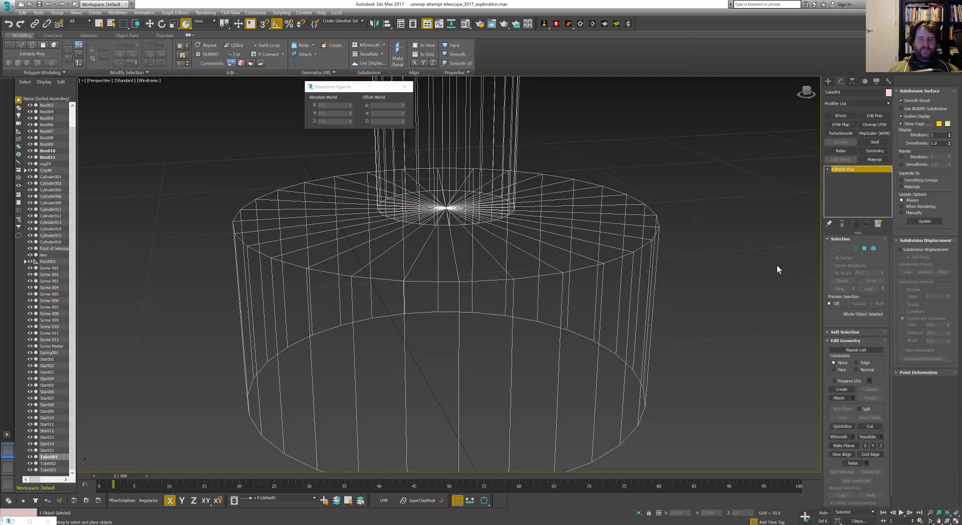
key(2)
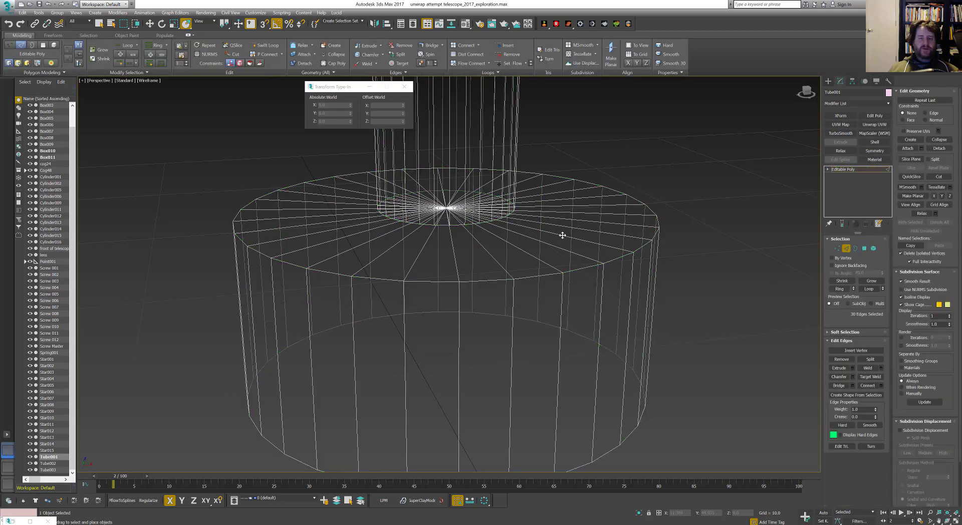
key(2)
click(562, 235)
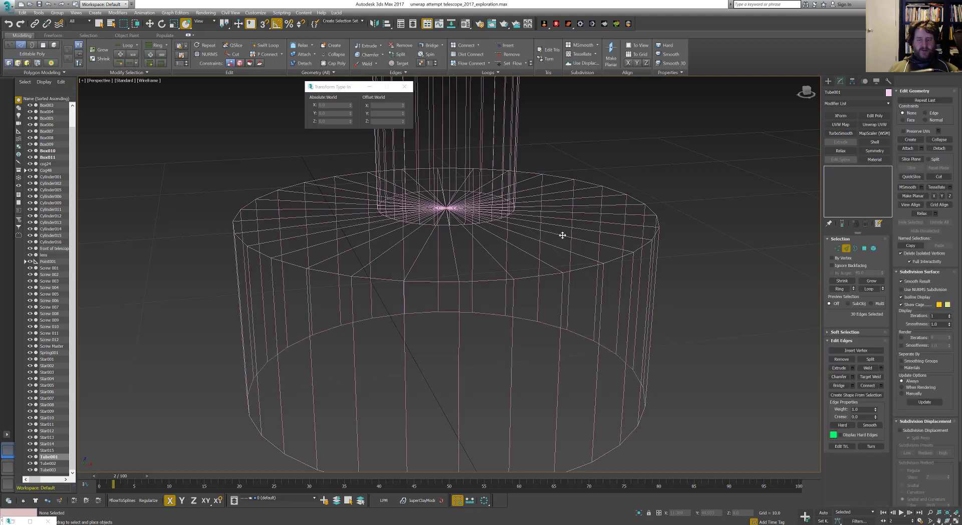
click(654, 229)
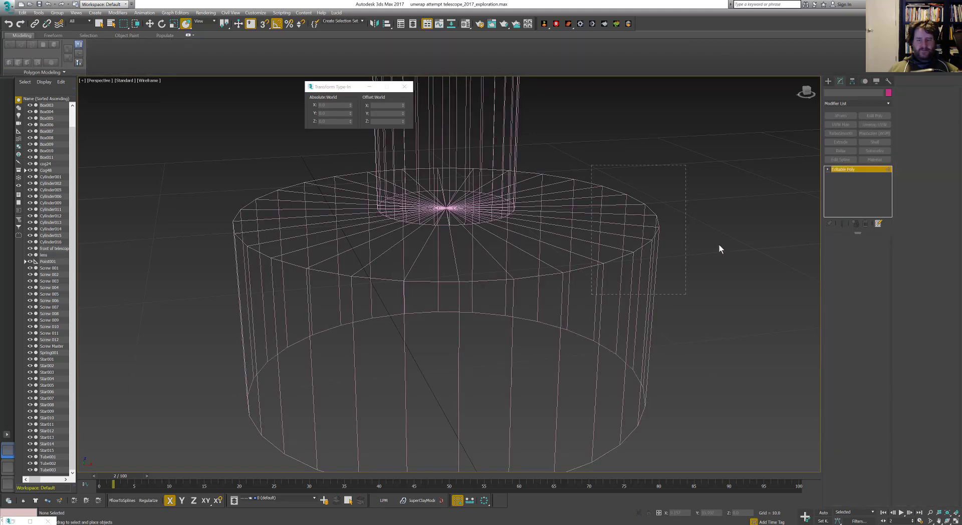
key(2)
key(2)
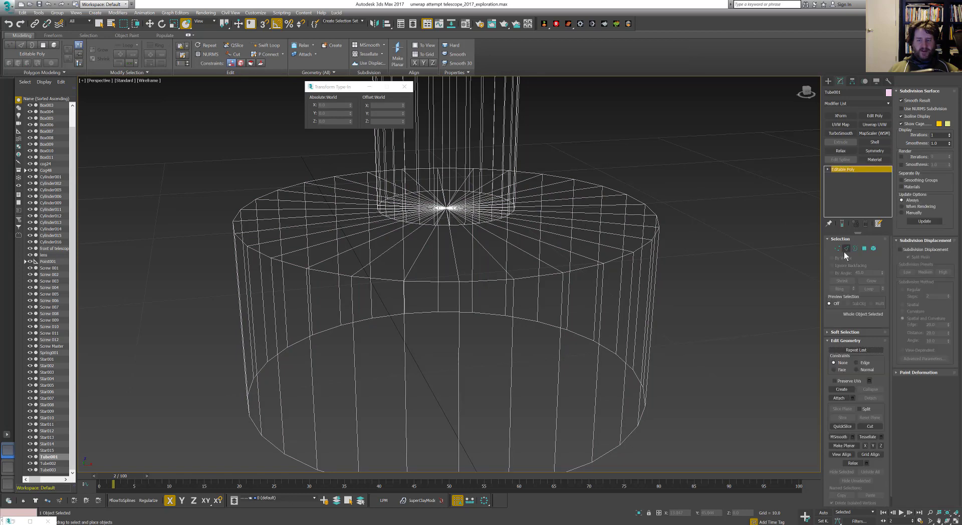
Switch to the Move tool and select the full ring of radial edges on the top cap of Tube001's base at Edge level
click(845, 249)
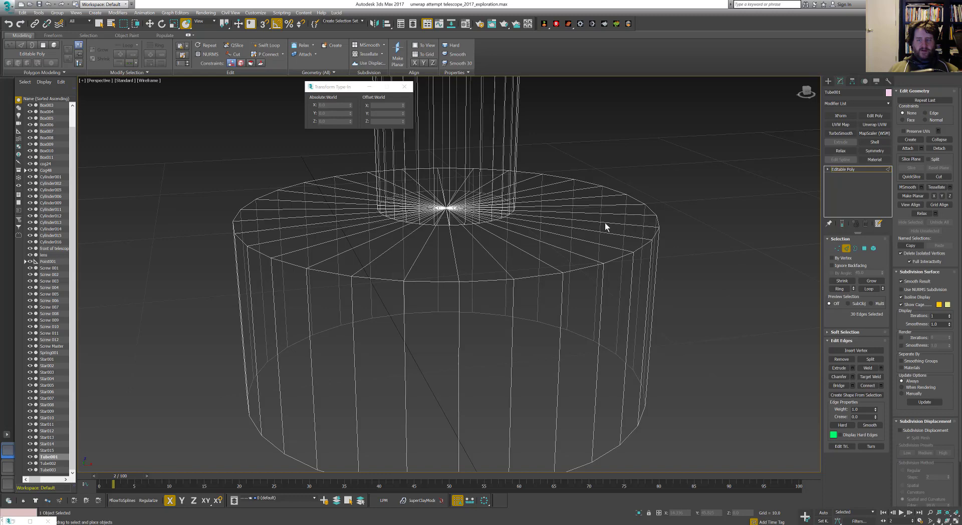
click(828, 170)
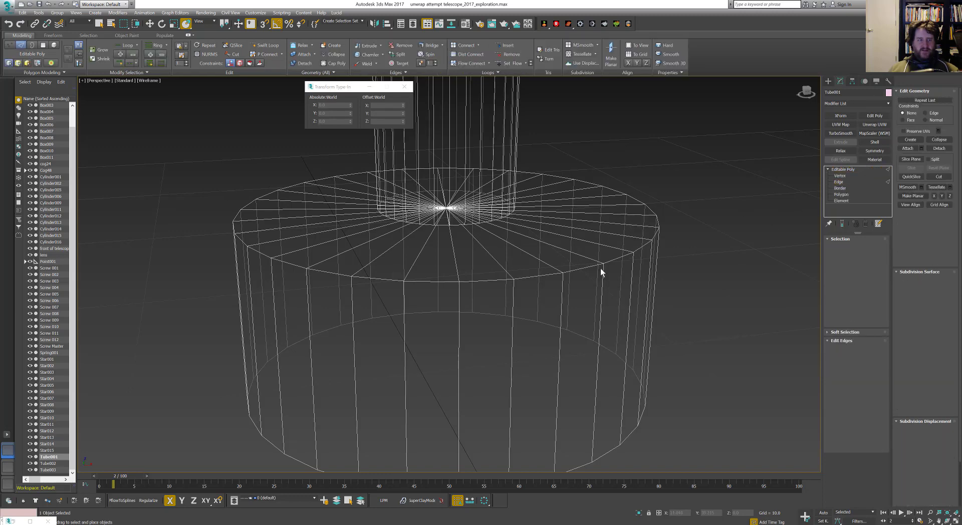
middle_drag(601, 273, 610, 280)
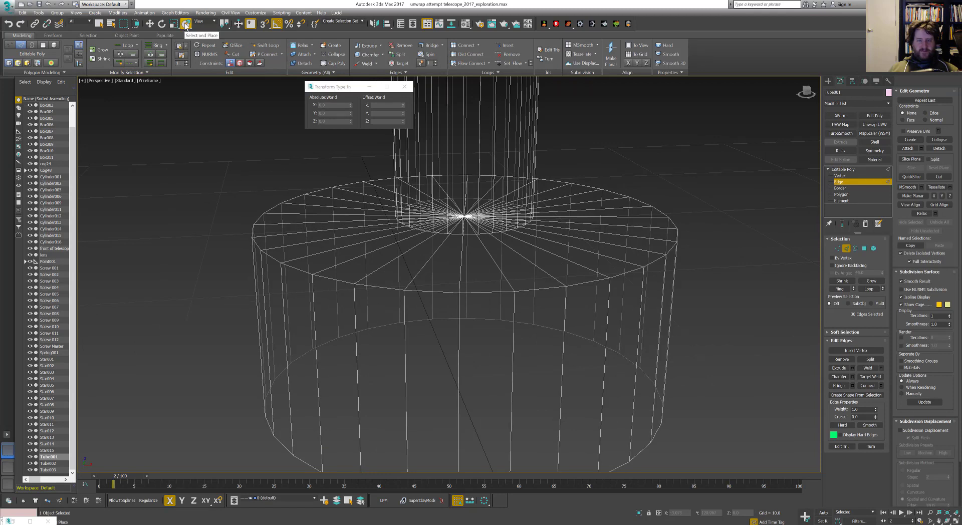
click(149, 25)
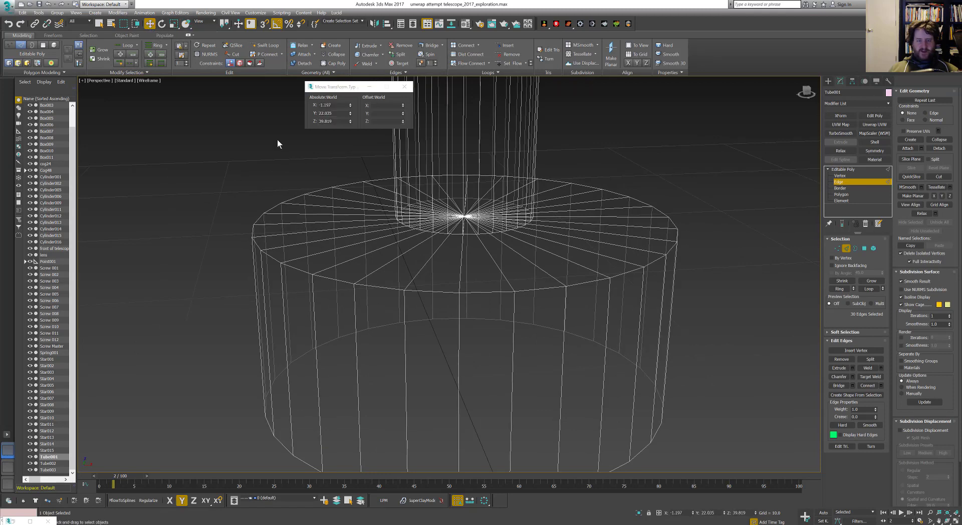
click(615, 235)
key(alt+r)
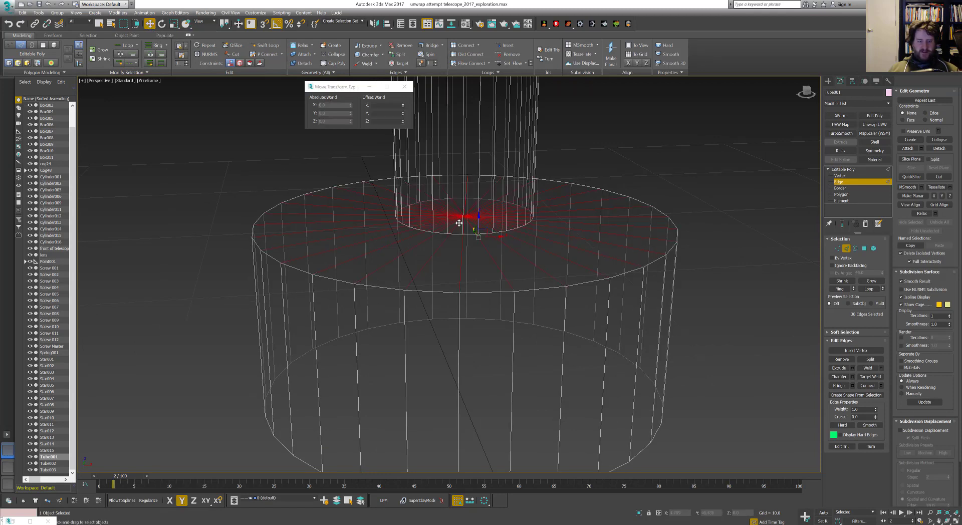
scroll(459, 223, up, 5)
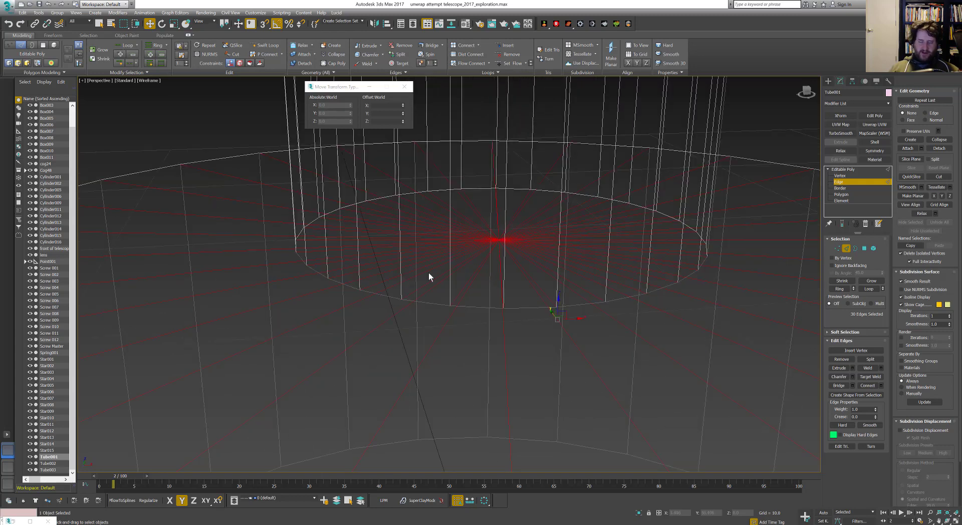
Remove the selected ring of radial edges from the top cap of Tube001's base in shaded display
scroll(511, 278, down, 6)
key(F3)
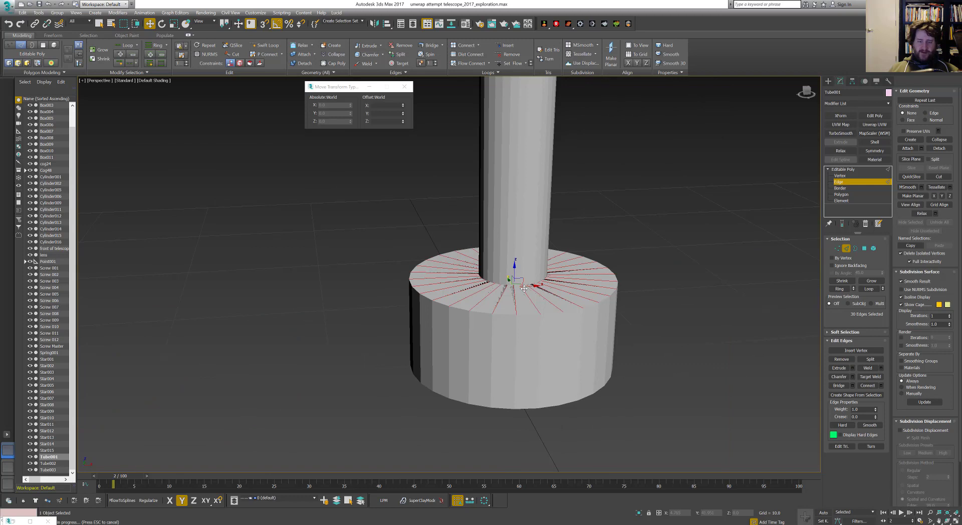
key(BackSpace)
Bridge the outer rim of the base and the bottom rim of the pole at Border level to rebuild the top cap
key(3)
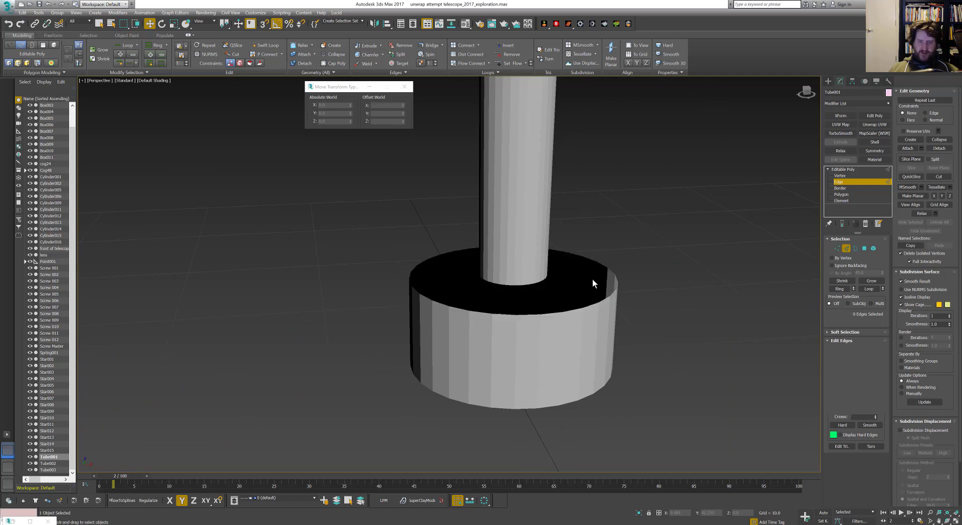
scroll(578, 282, up, 2)
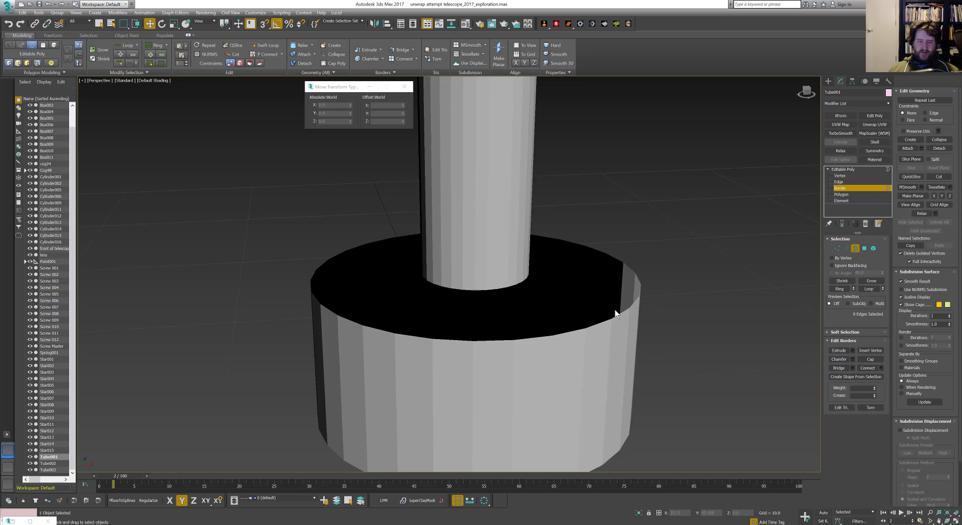
click(596, 324)
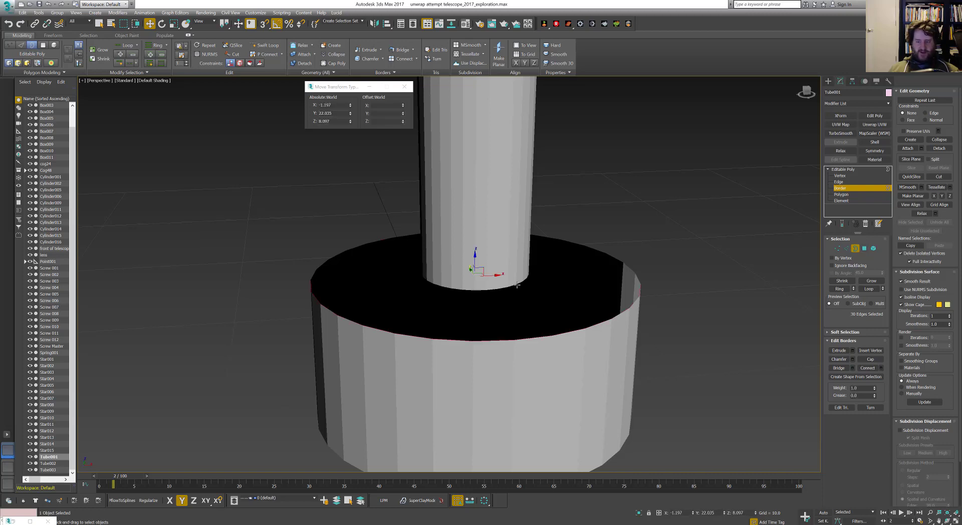
ctrl+click(517, 285)
key(F3)
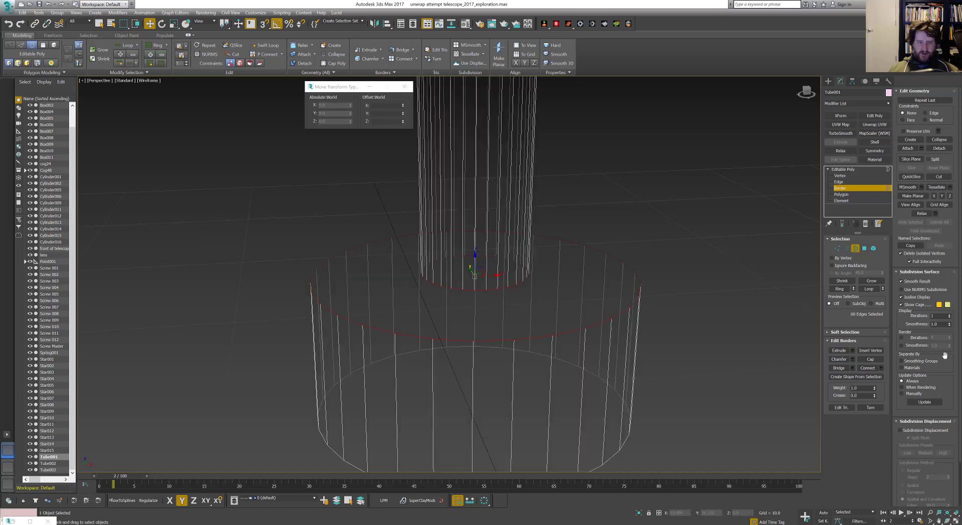
click(838, 368)
key(F3)
alt+middle_drag(612, 293, 612, 399)
scroll(612, 399, down, 8)
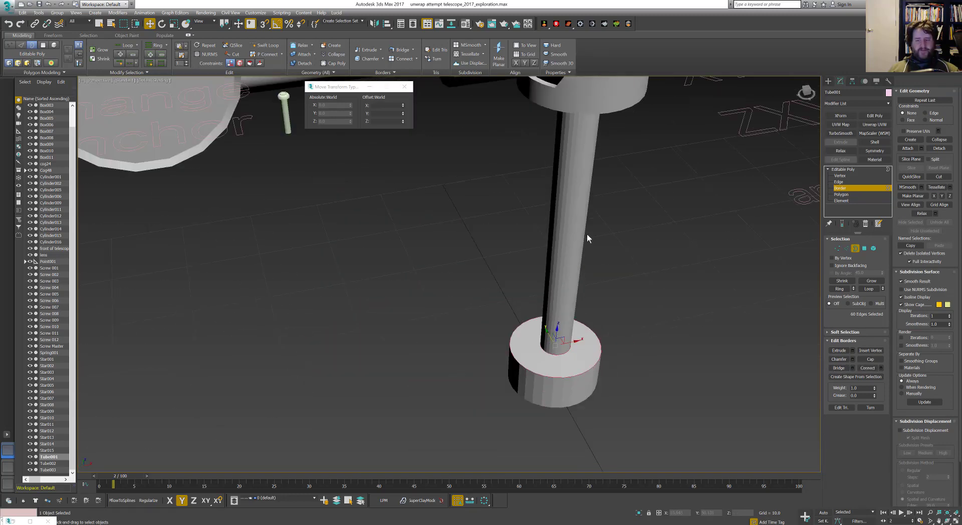
alt+middle_drag(587, 234, 558, 306)
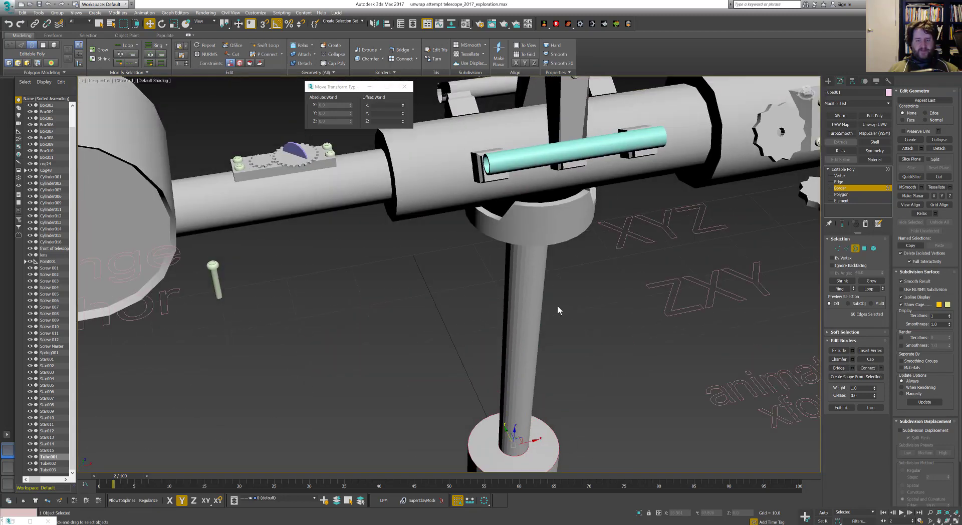
Select the whole stand element of Tube001, auto-smooth it with a 45 threshold, and return to object level
click(872, 249)
click(522, 331)
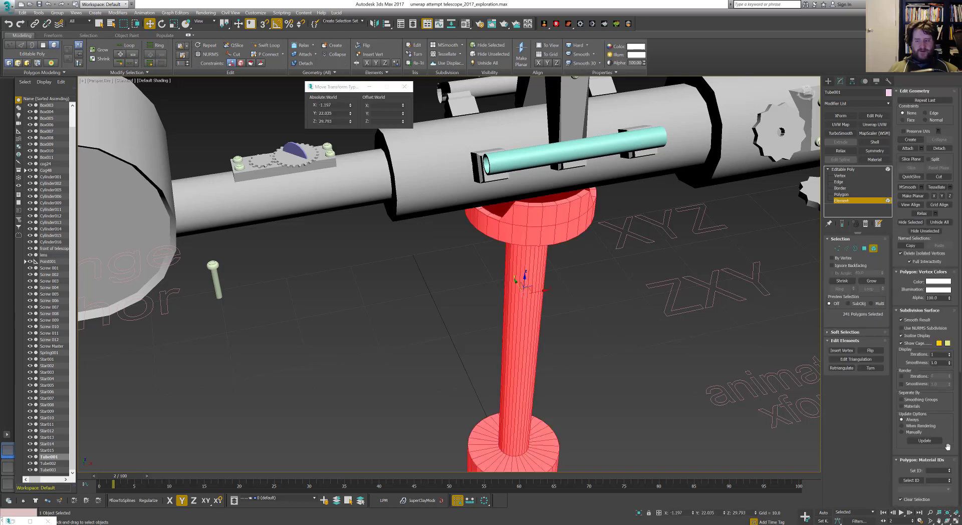
scroll(917, 443, down, 5)
scroll(916, 436, down, 2)
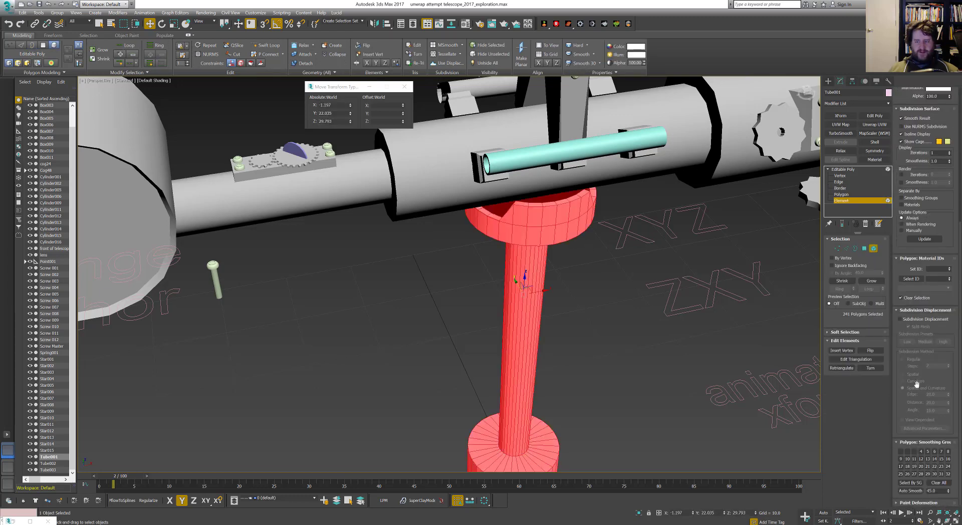
click(896, 310)
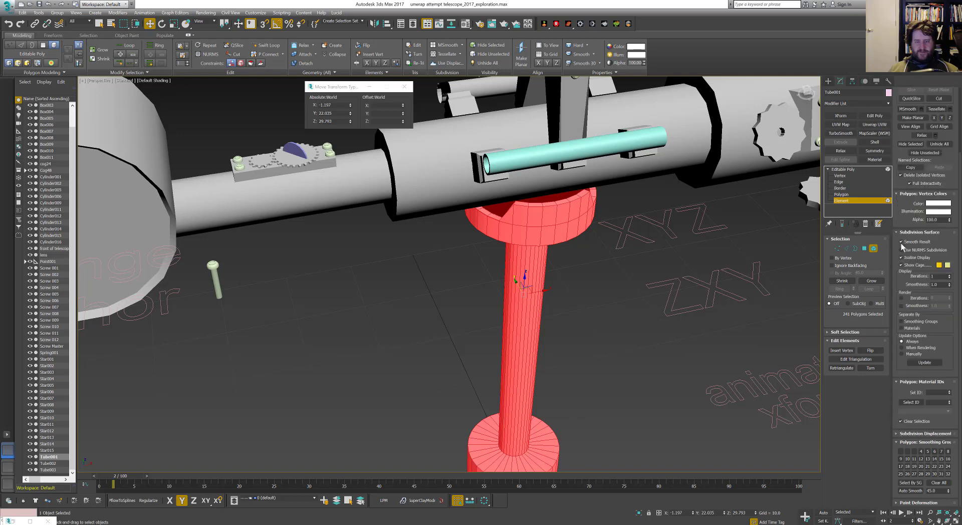
click(896, 233)
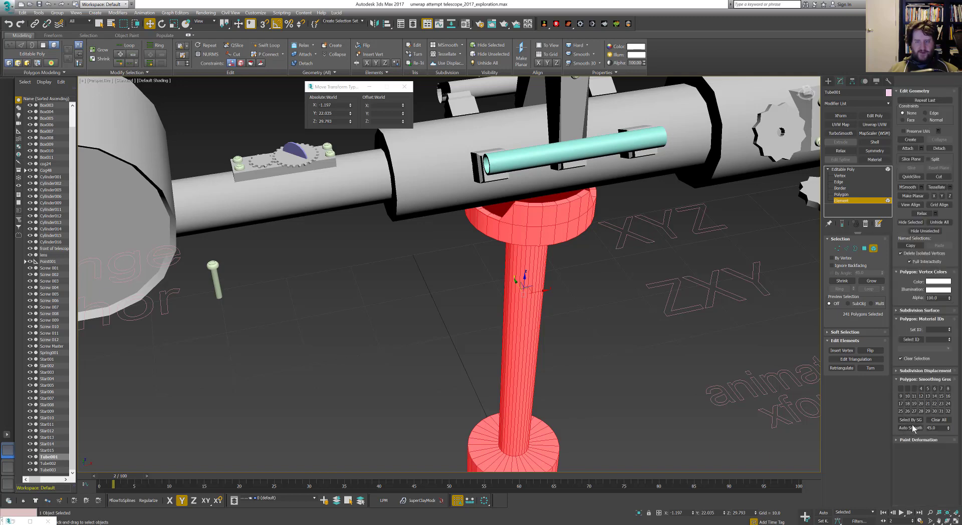
alt+middle_drag(579, 274, 602, 331)
click(873, 249)
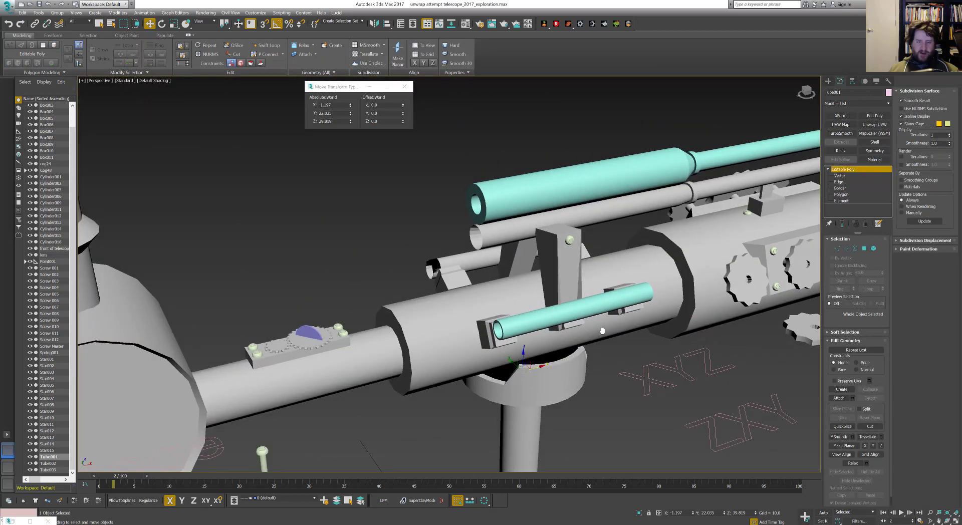
Examine the telescope's barrel, brackets, tubes and cog mounts from several angles and distances
scroll(473, 404, down, 5)
alt+middle_drag(441, 388, 225, 392)
scroll(561, 319, up, 6)
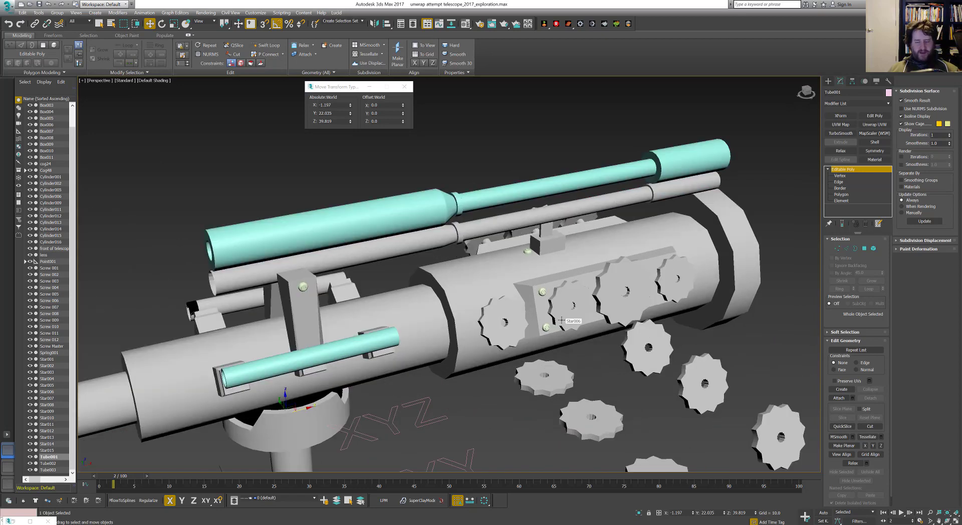
scroll(559, 273, down, 5)
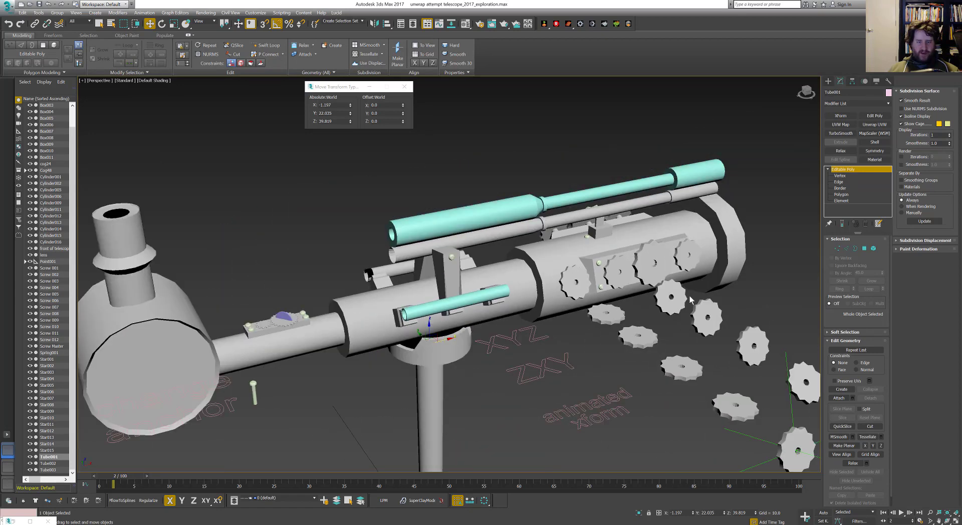
scroll(616, 213, up, 3)
scroll(616, 213, down, 5)
alt+middle_drag(651, 241, 567, 326)
scroll(509, 279, up, 4)
scroll(509, 279, down, 4)
scroll(617, 288, up, 3)
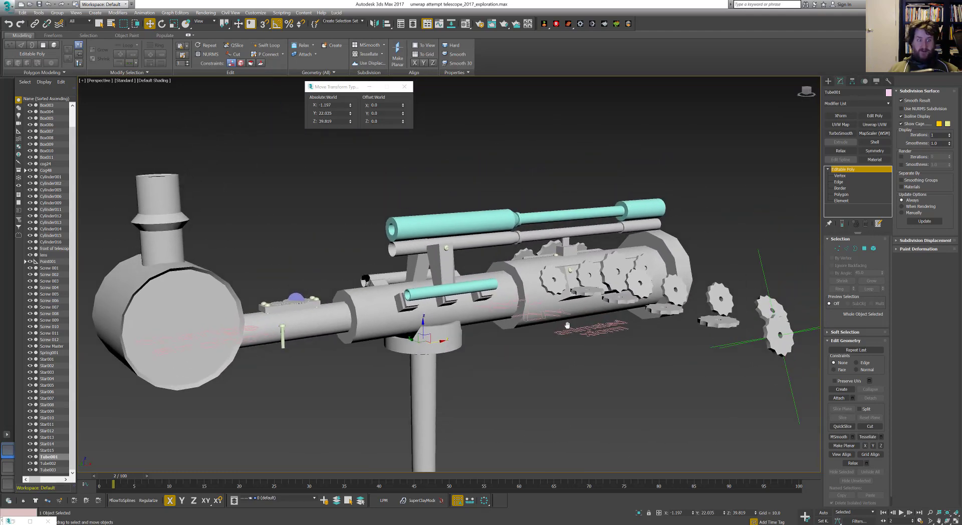
Select the Screw Master, check its edges at Edge level, and return to object level
click(282, 325)
key(2)
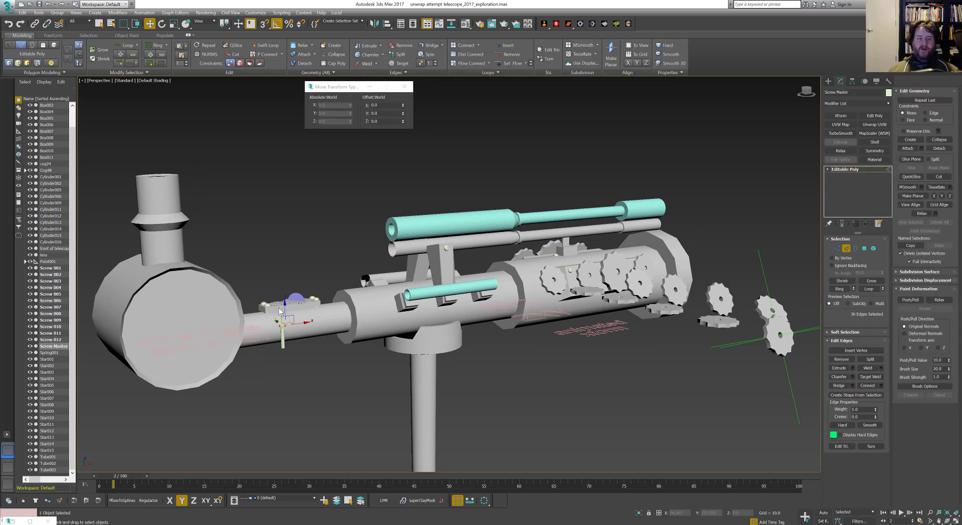
alt+middle_drag(280, 310, 806, 269)
click(846, 249)
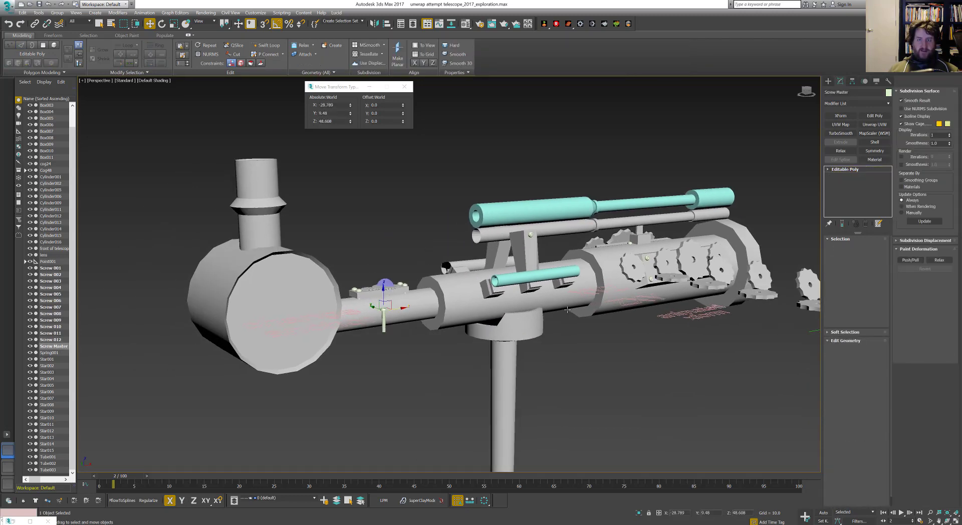